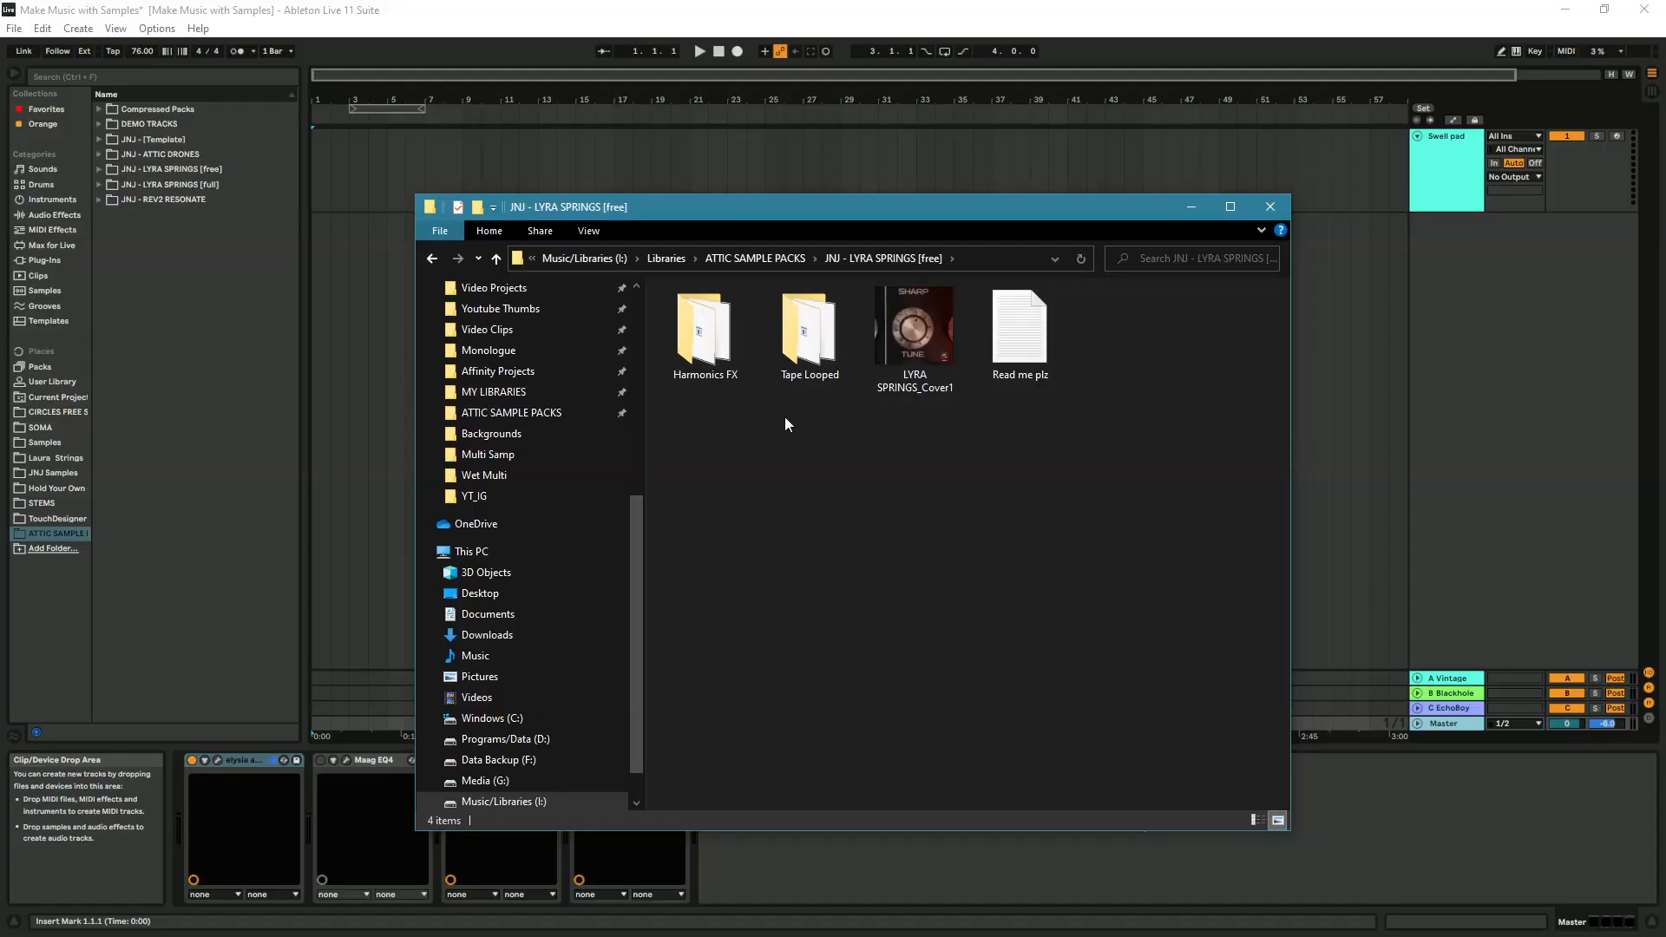
- View the Harmonics FX folder in File Explorer, then in Ableton Live's browser expand JNJ - LYRA SPRINGS [free] and its sample subfolders
double_click(706, 373)
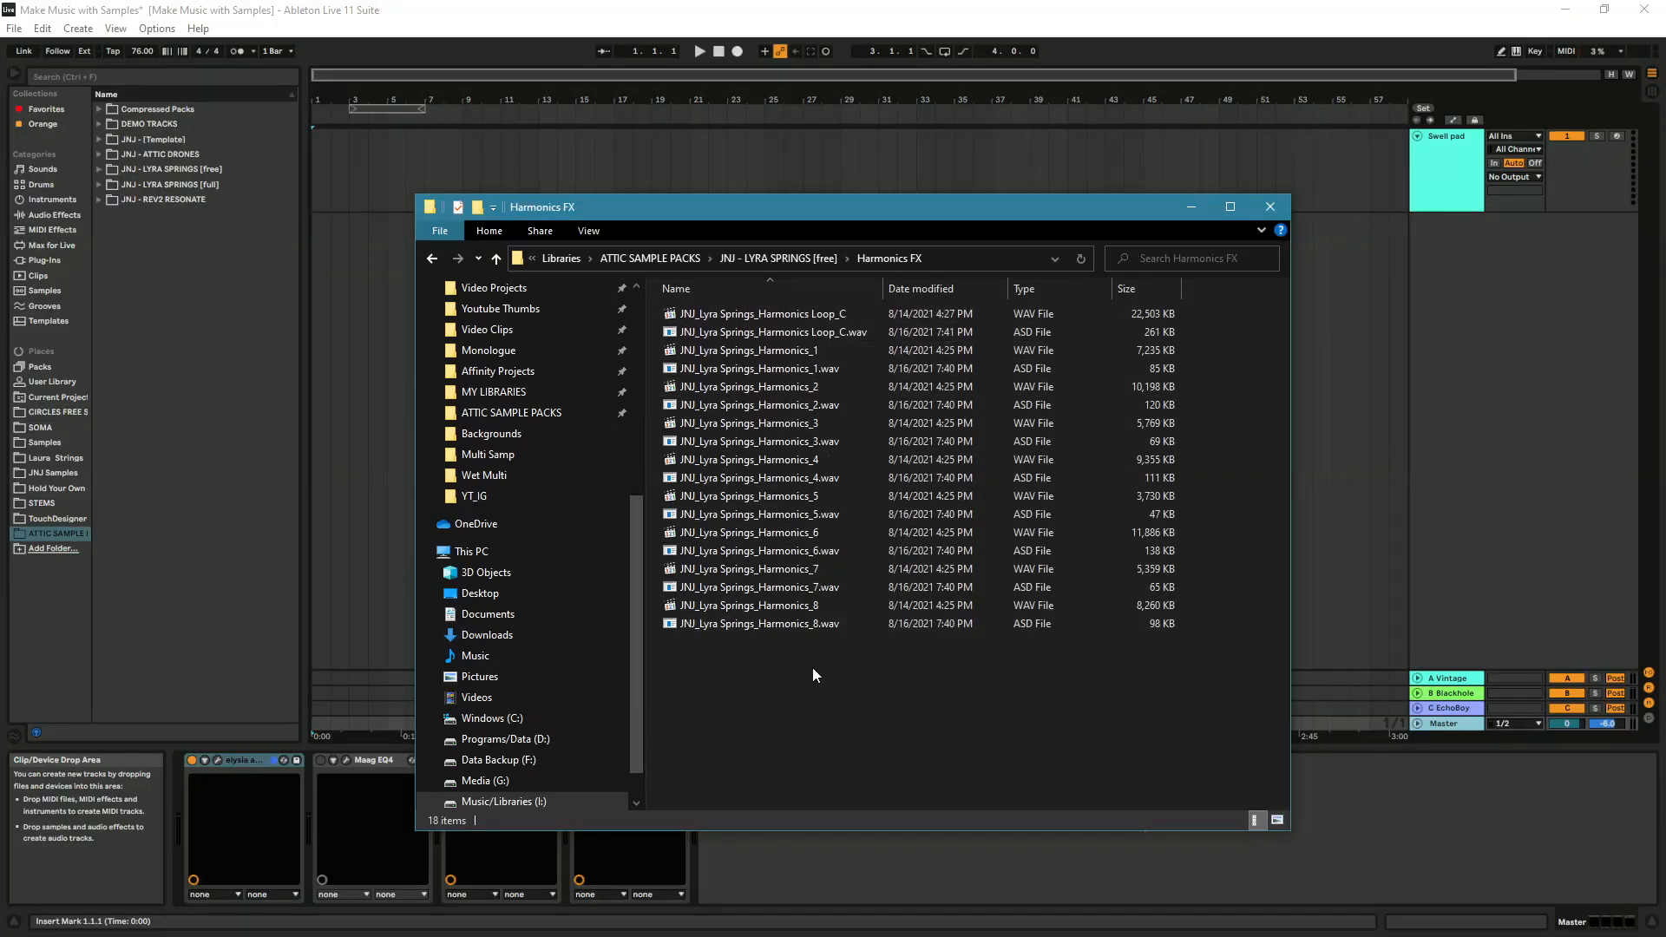
click(45, 536)
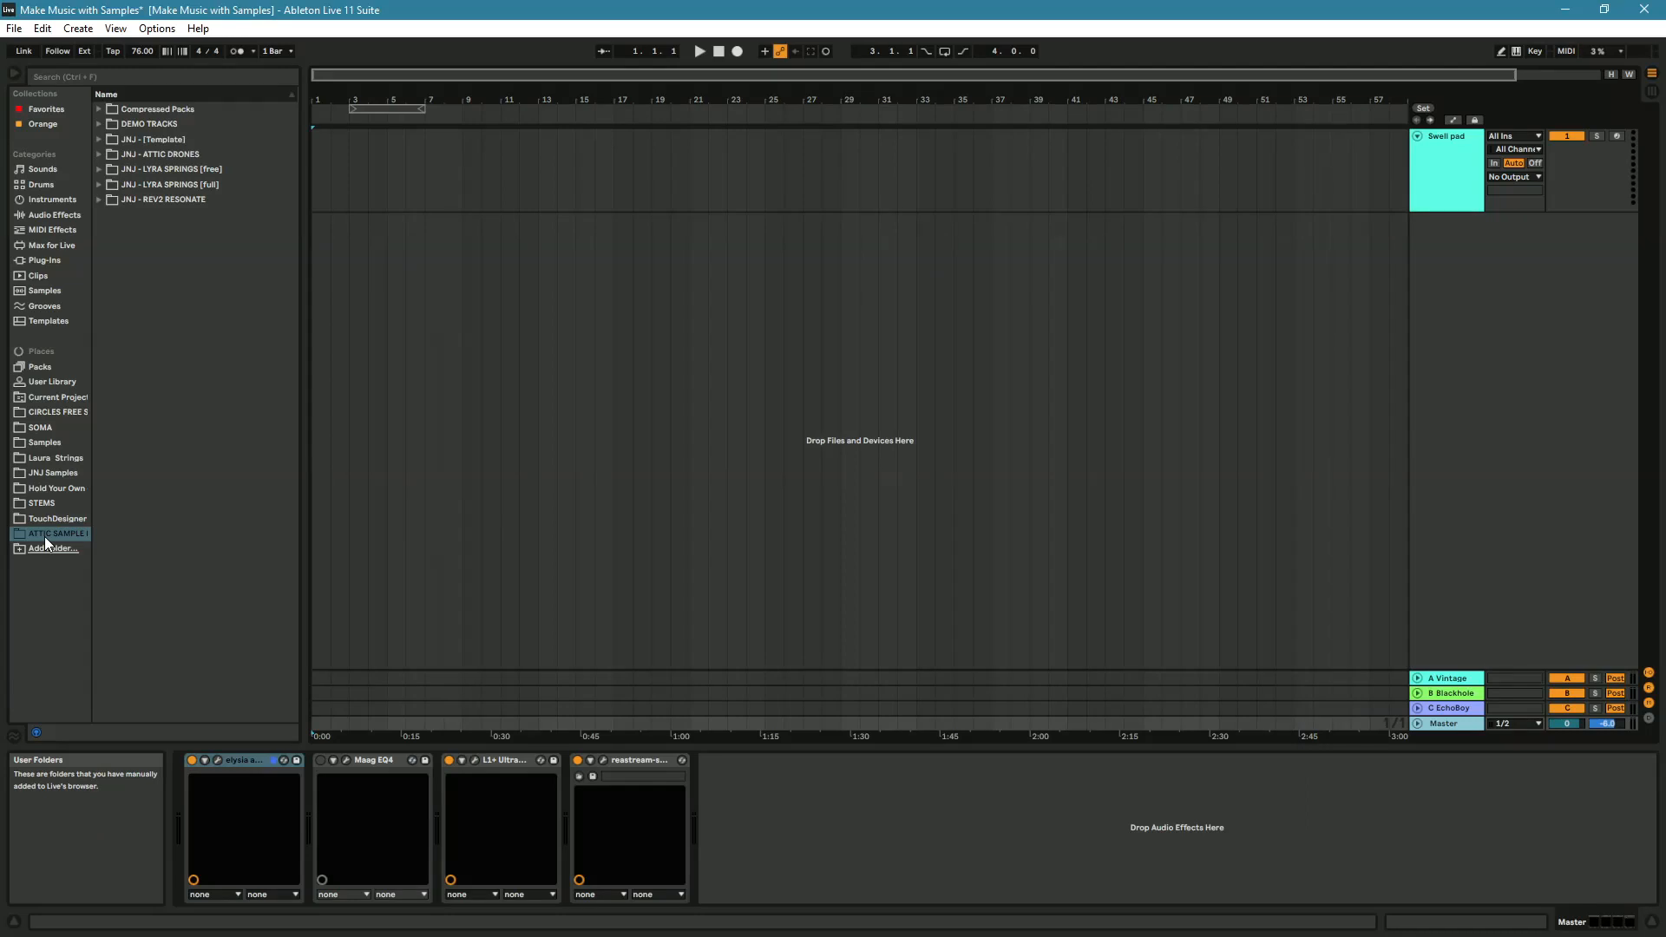
drag(92, 512, 111, 512)
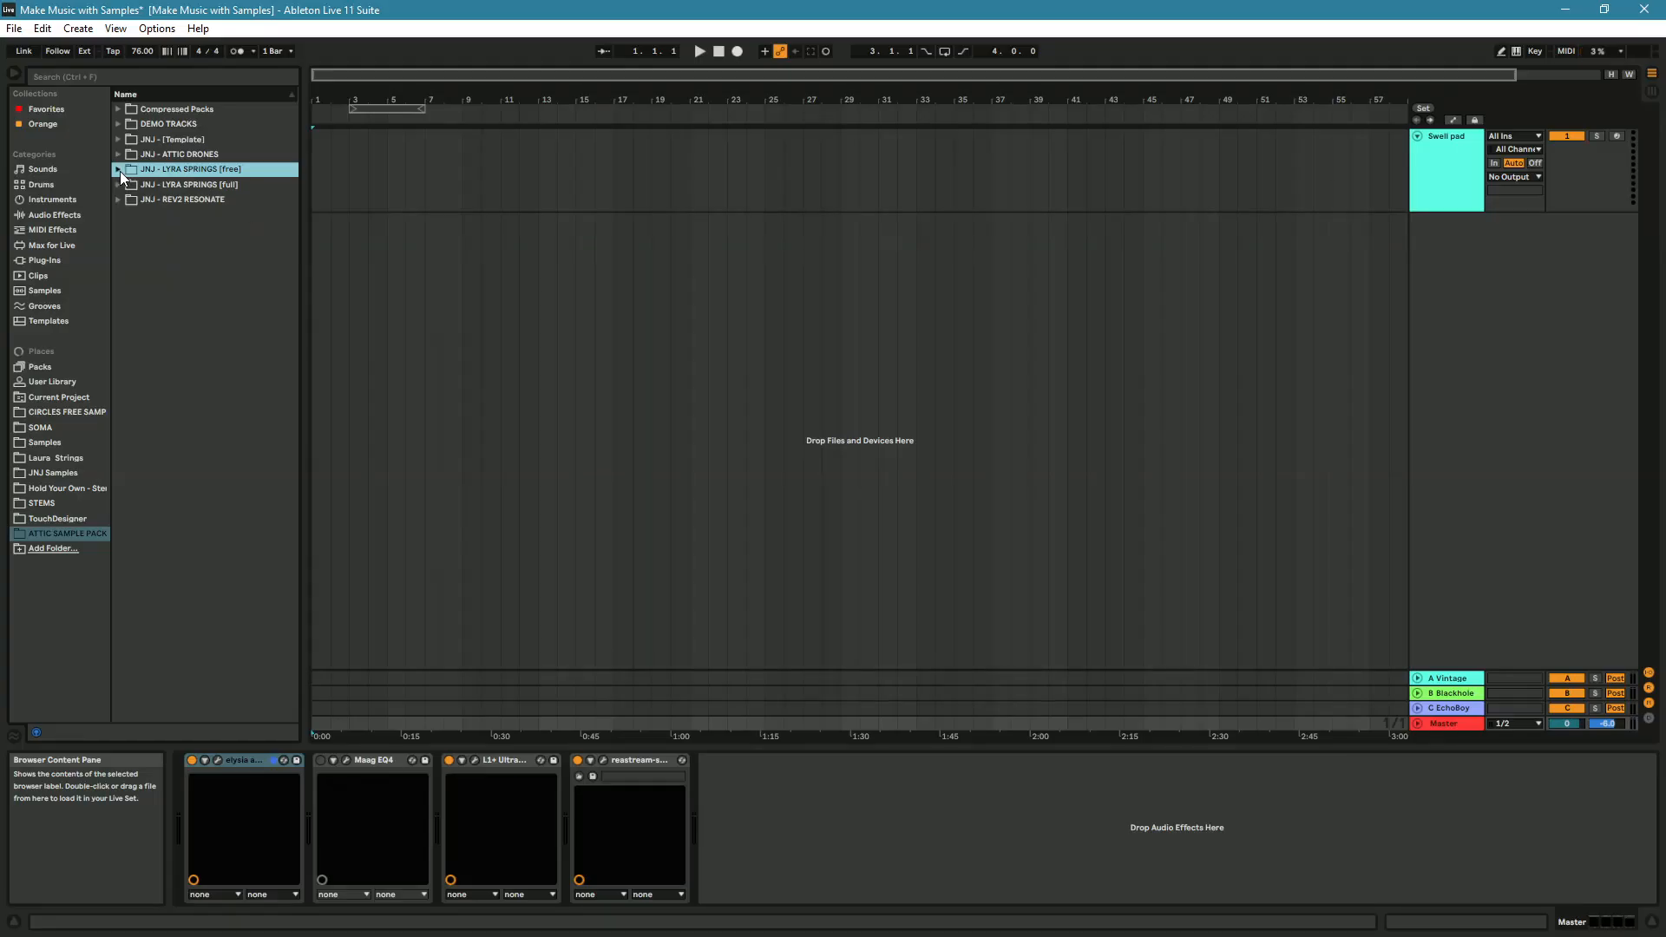
click(119, 169)
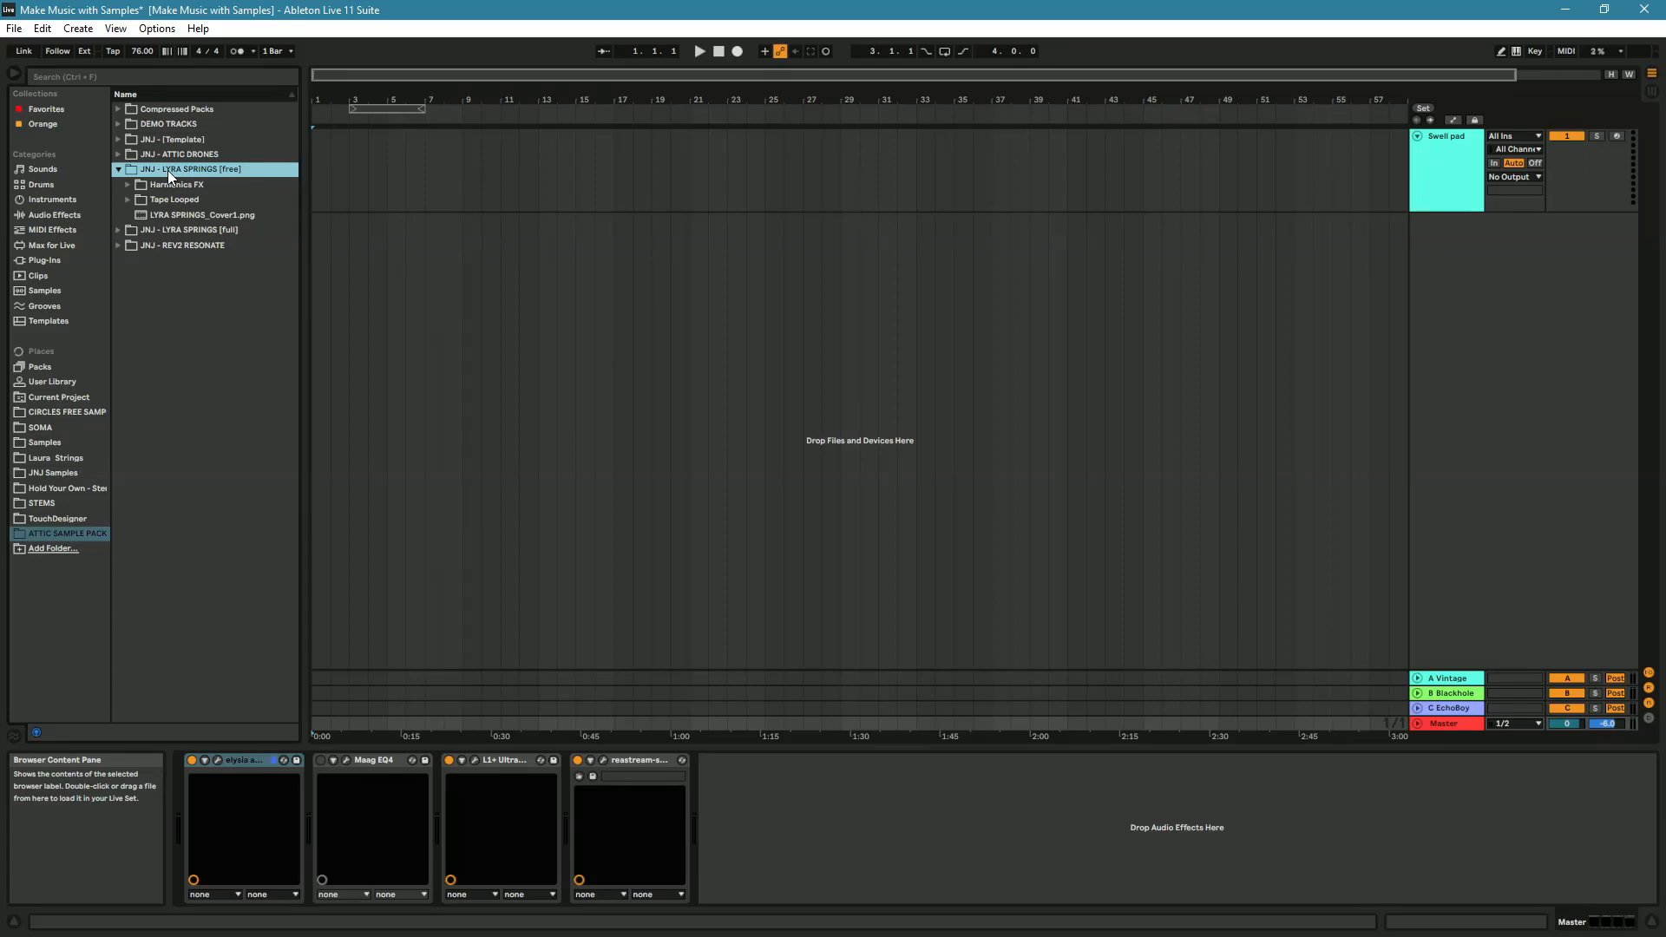
click(128, 185)
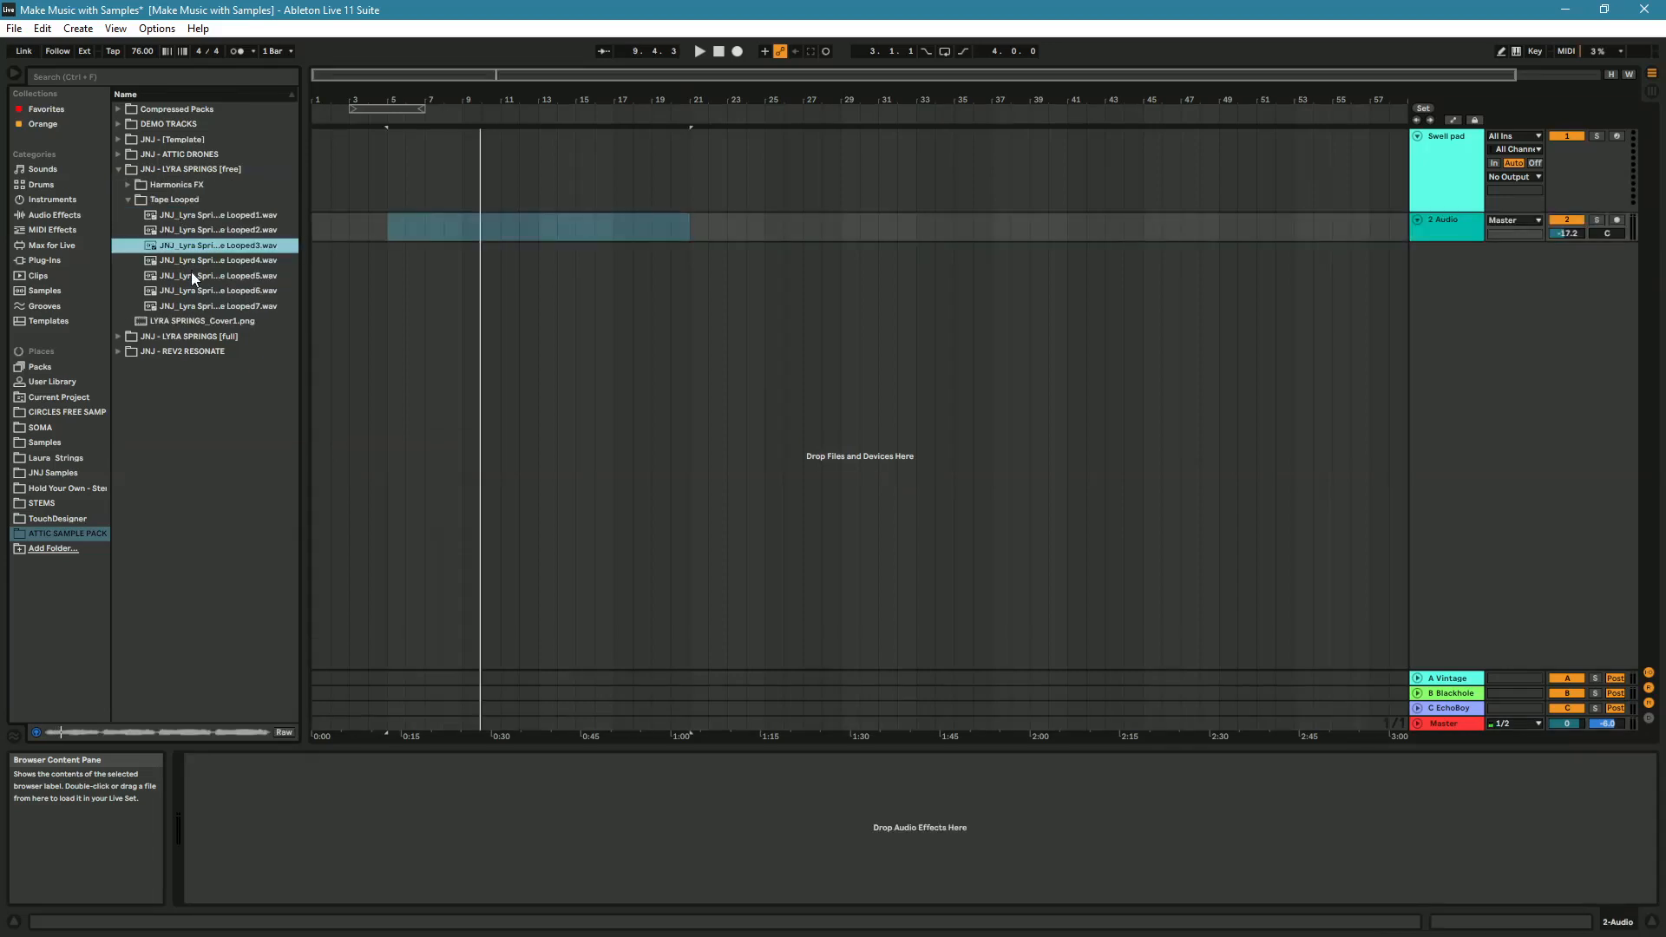
- Audition the Tape Looped samples, place Tape Looped7 at bar 1 on the audio track, and set that track's volume to -15.2 dB
click(191, 273)
click(192, 291)
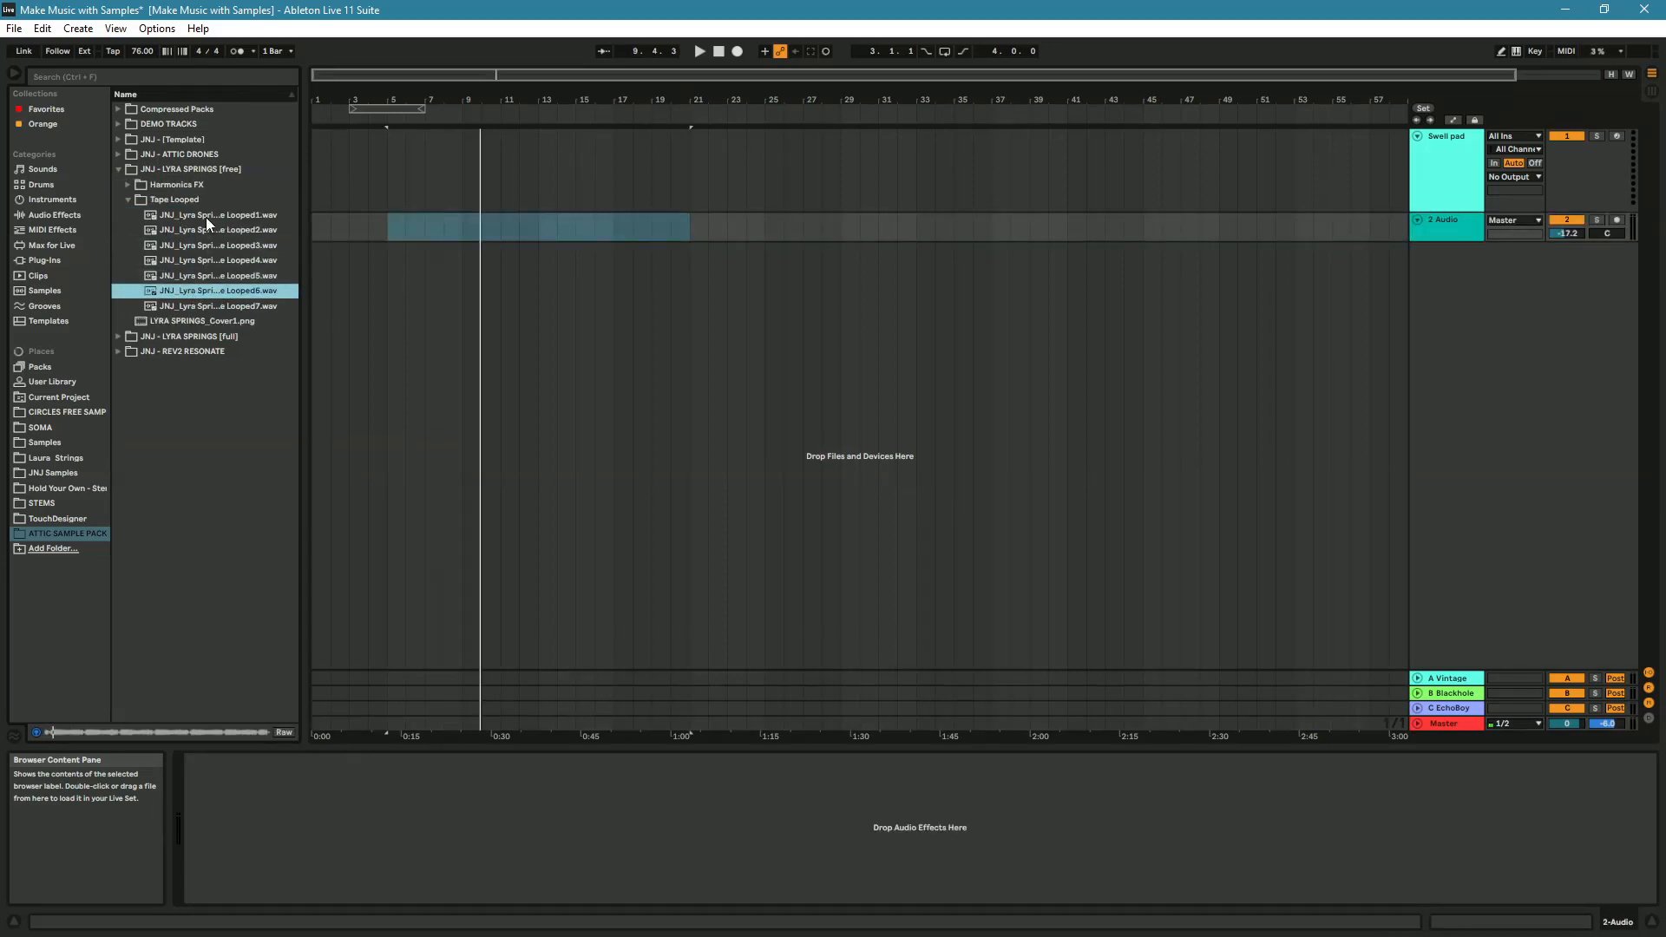
click(228, 308)
drag(228, 310, 314, 227)
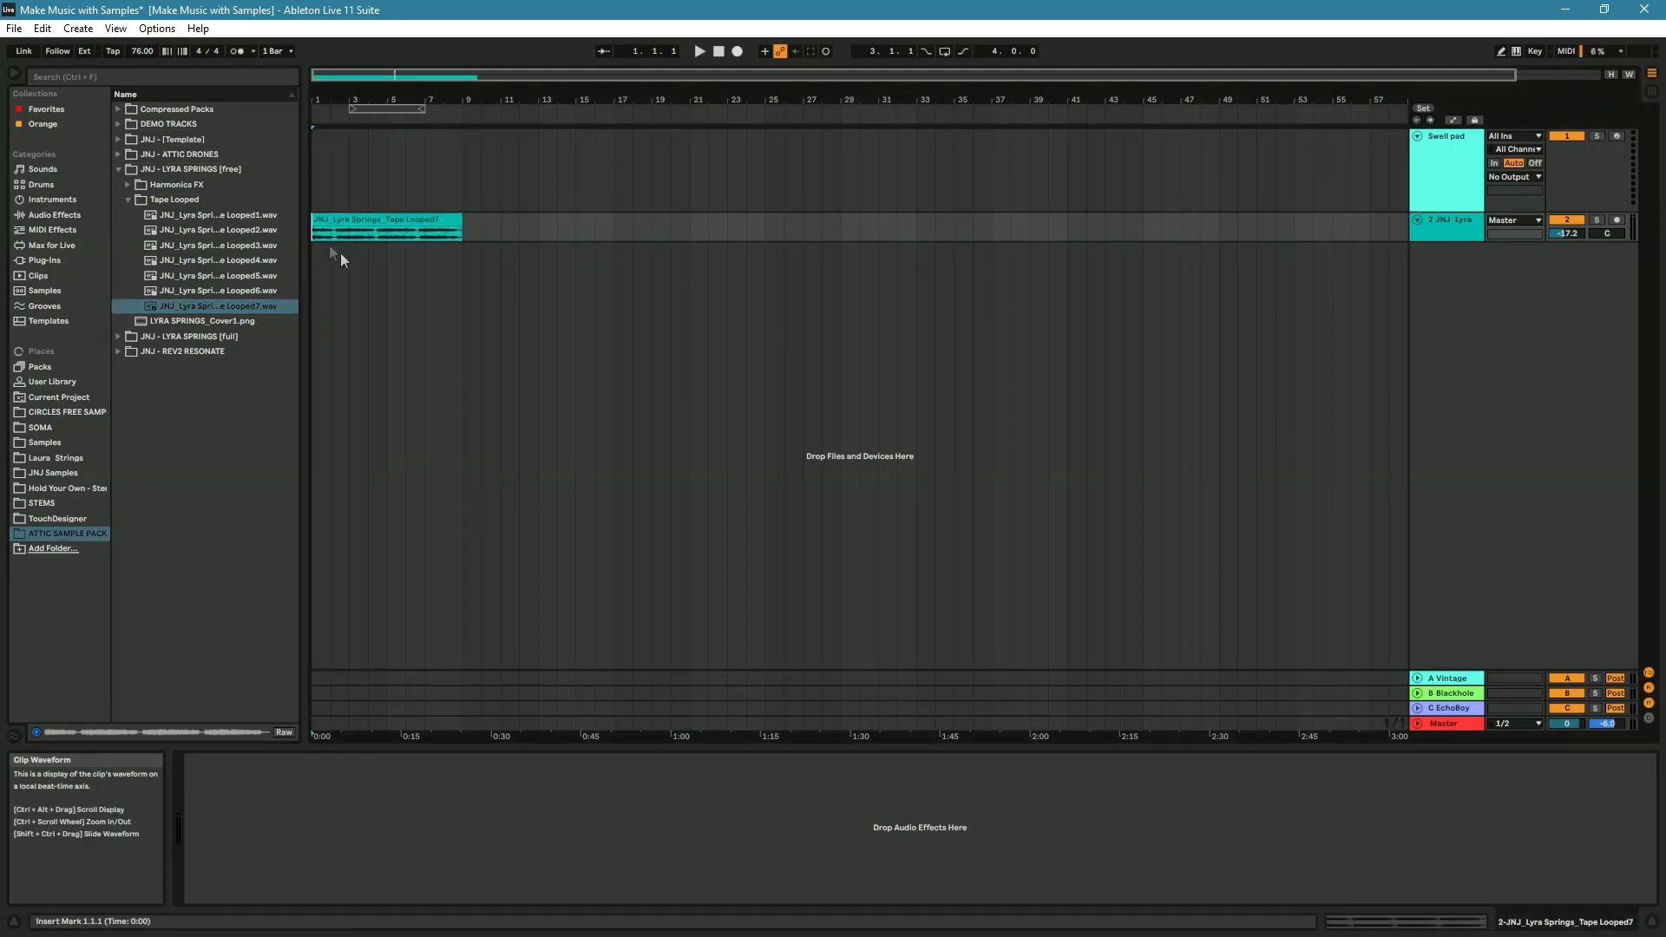
drag(1455, 240, 1455, 311)
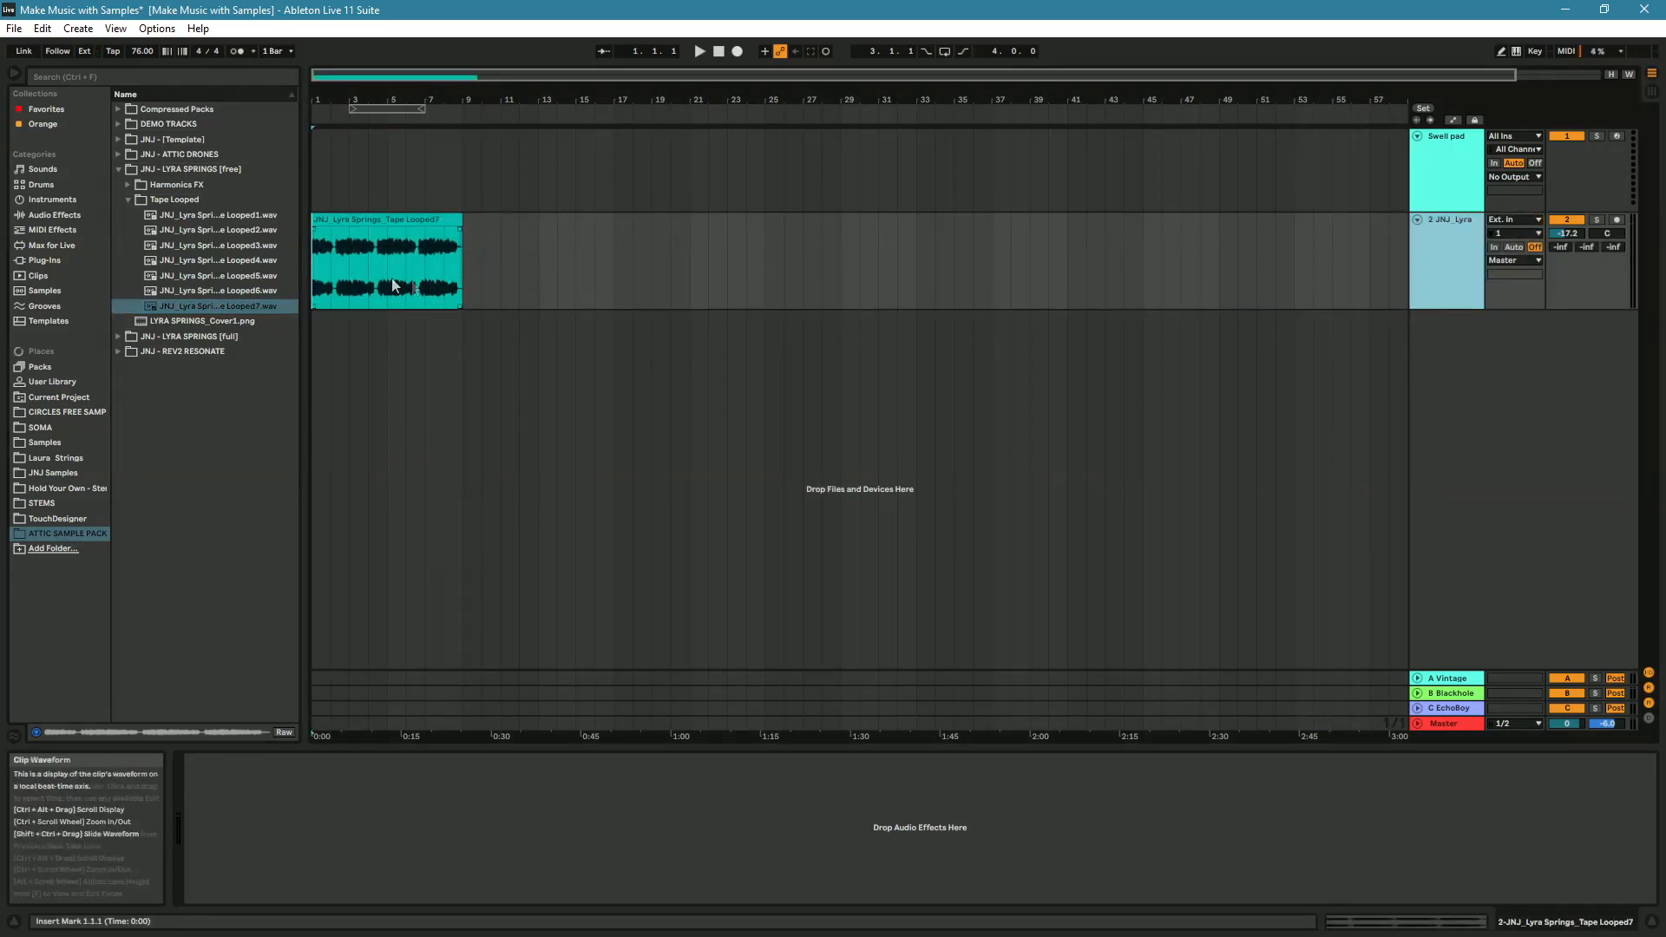
drag(1572, 234, 1572, 237)
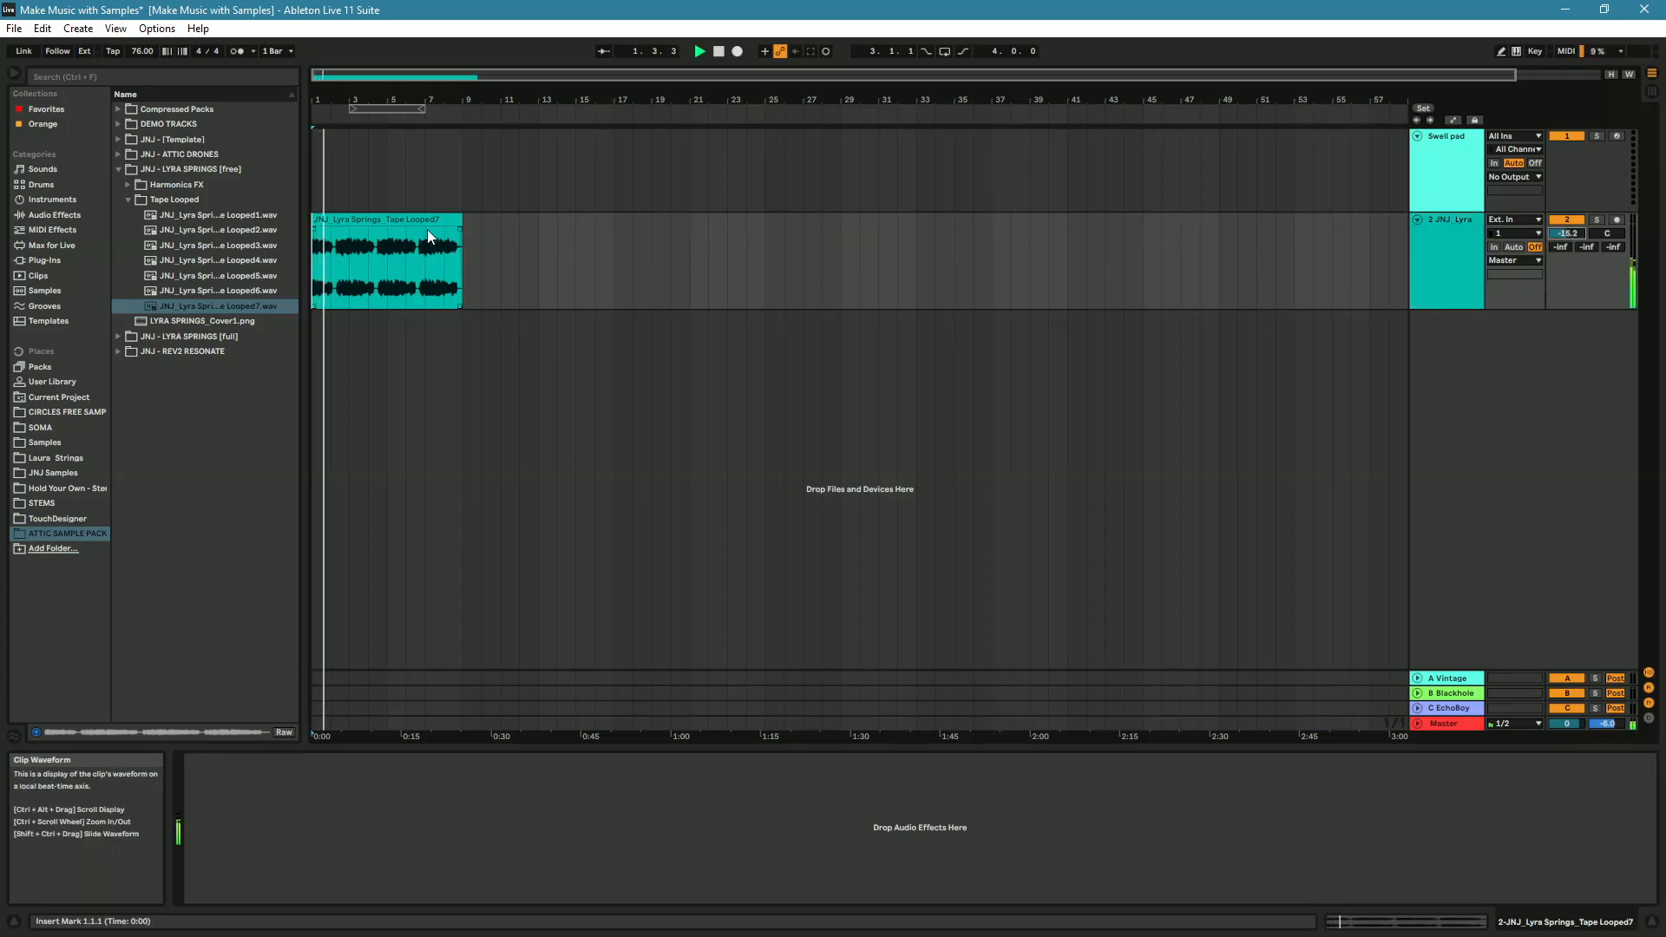
- Place Tape Looped4 at bar 1 on a new audio track and pan the Looped7 track 38L and the Looped4 track 38R
drag(218, 261, 317, 330)
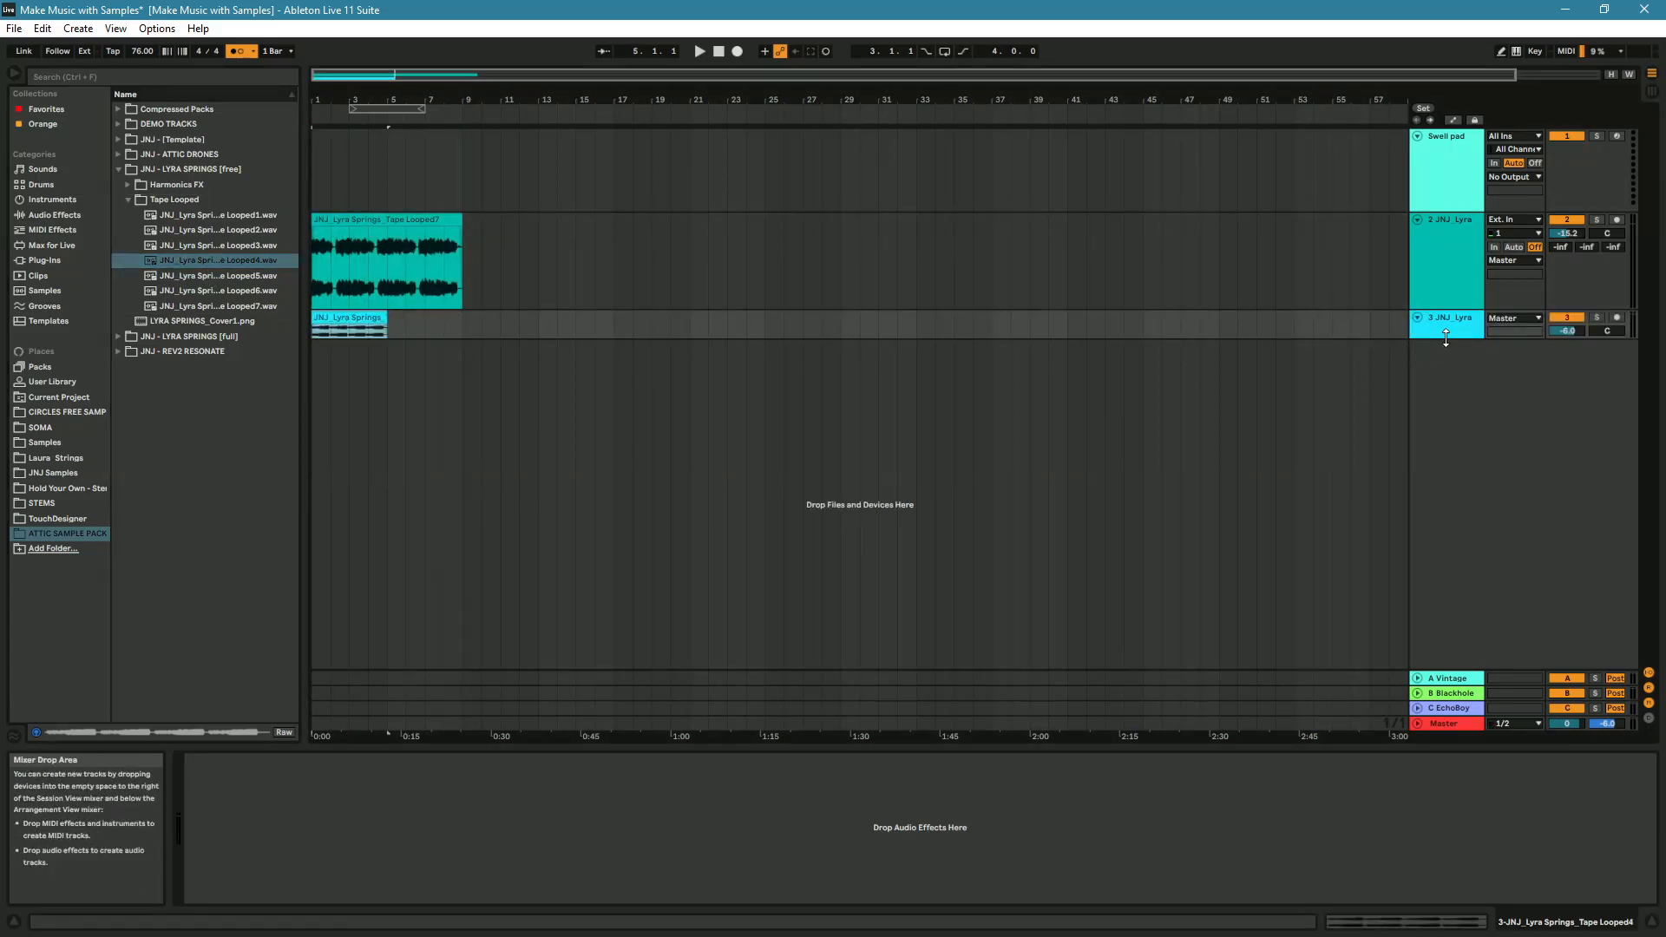
drag(1445, 339, 1448, 397)
drag(1566, 331, 1566, 353)
drag(1607, 234, 1607, 265)
drag(1607, 330, 1607, 304)
key(space)
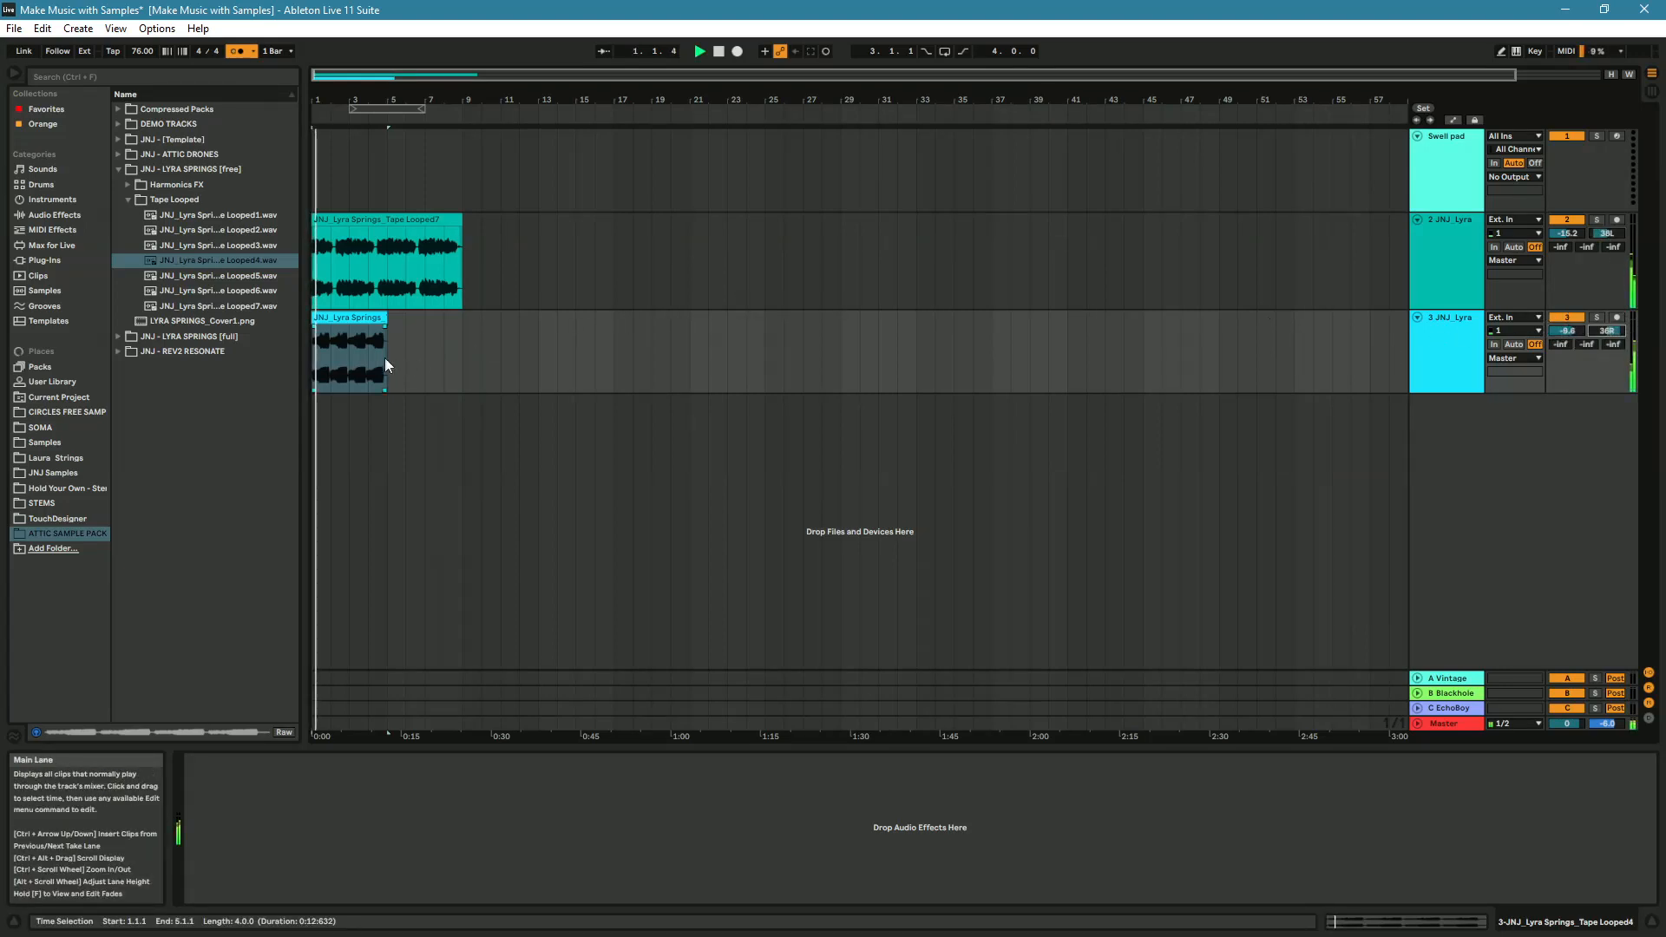
- Open the Tape Looped4 clip's properties and lower its track volume to -19.2 dB during playback
click(347, 319)
double_click(347, 321)
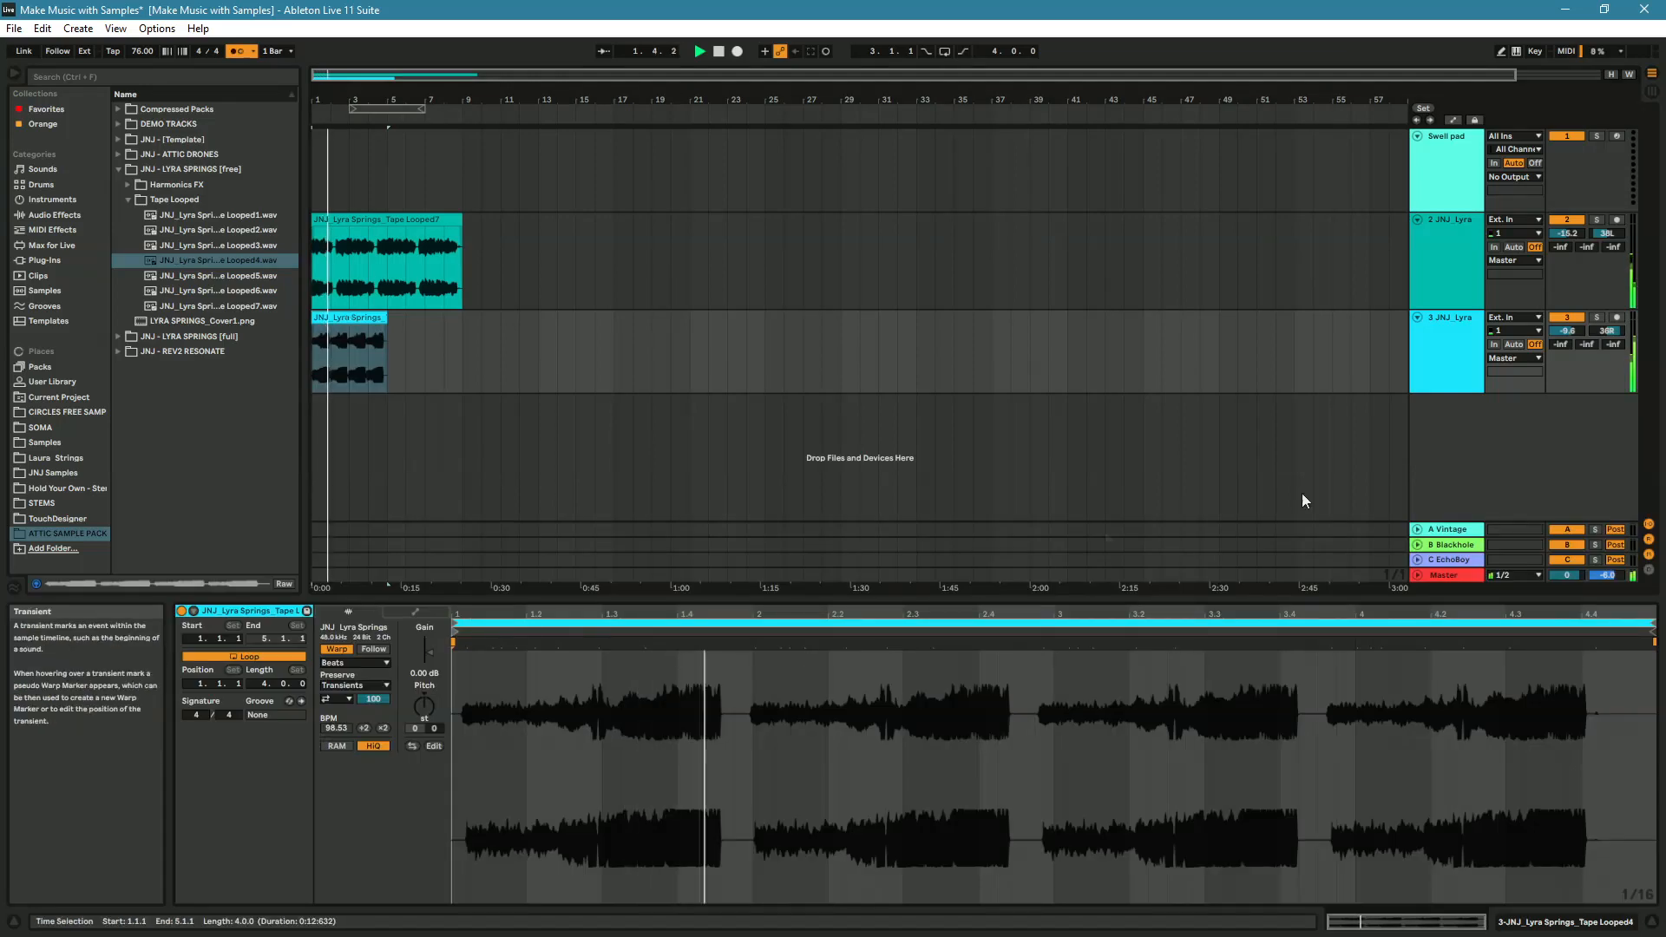
drag(1566, 332, 1566, 382)
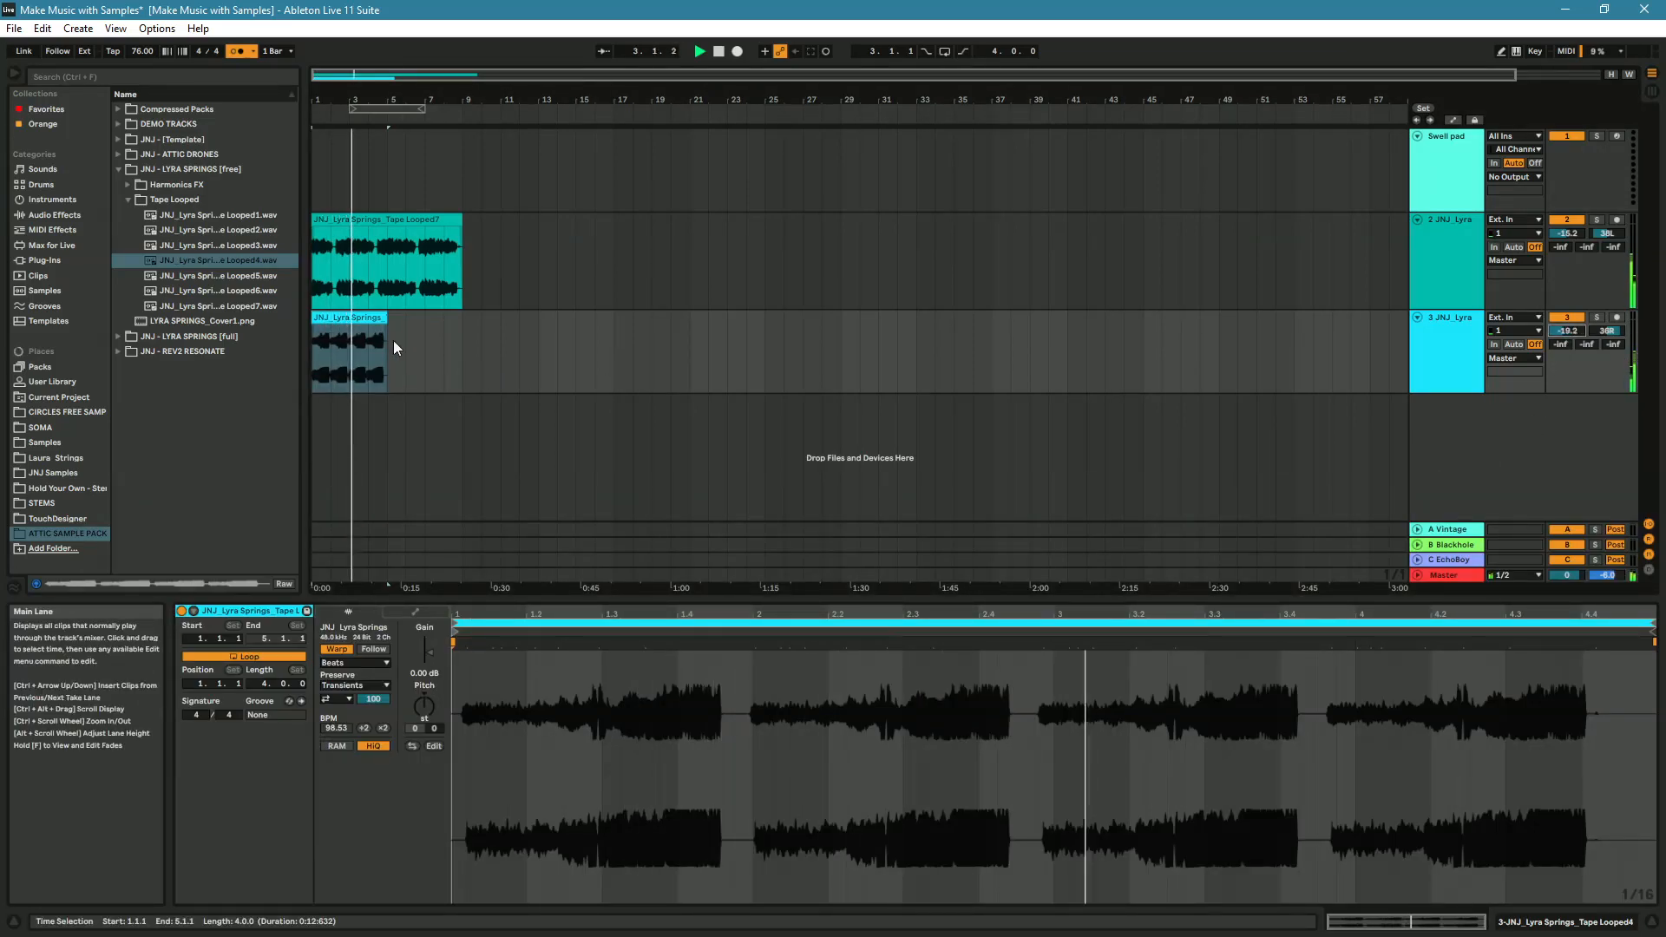
- Duplicate the Tape Looped4 clip to match the eight-bar Looped7 clip, and repeat both loops up to bar 33
drag(353, 320, 420, 322)
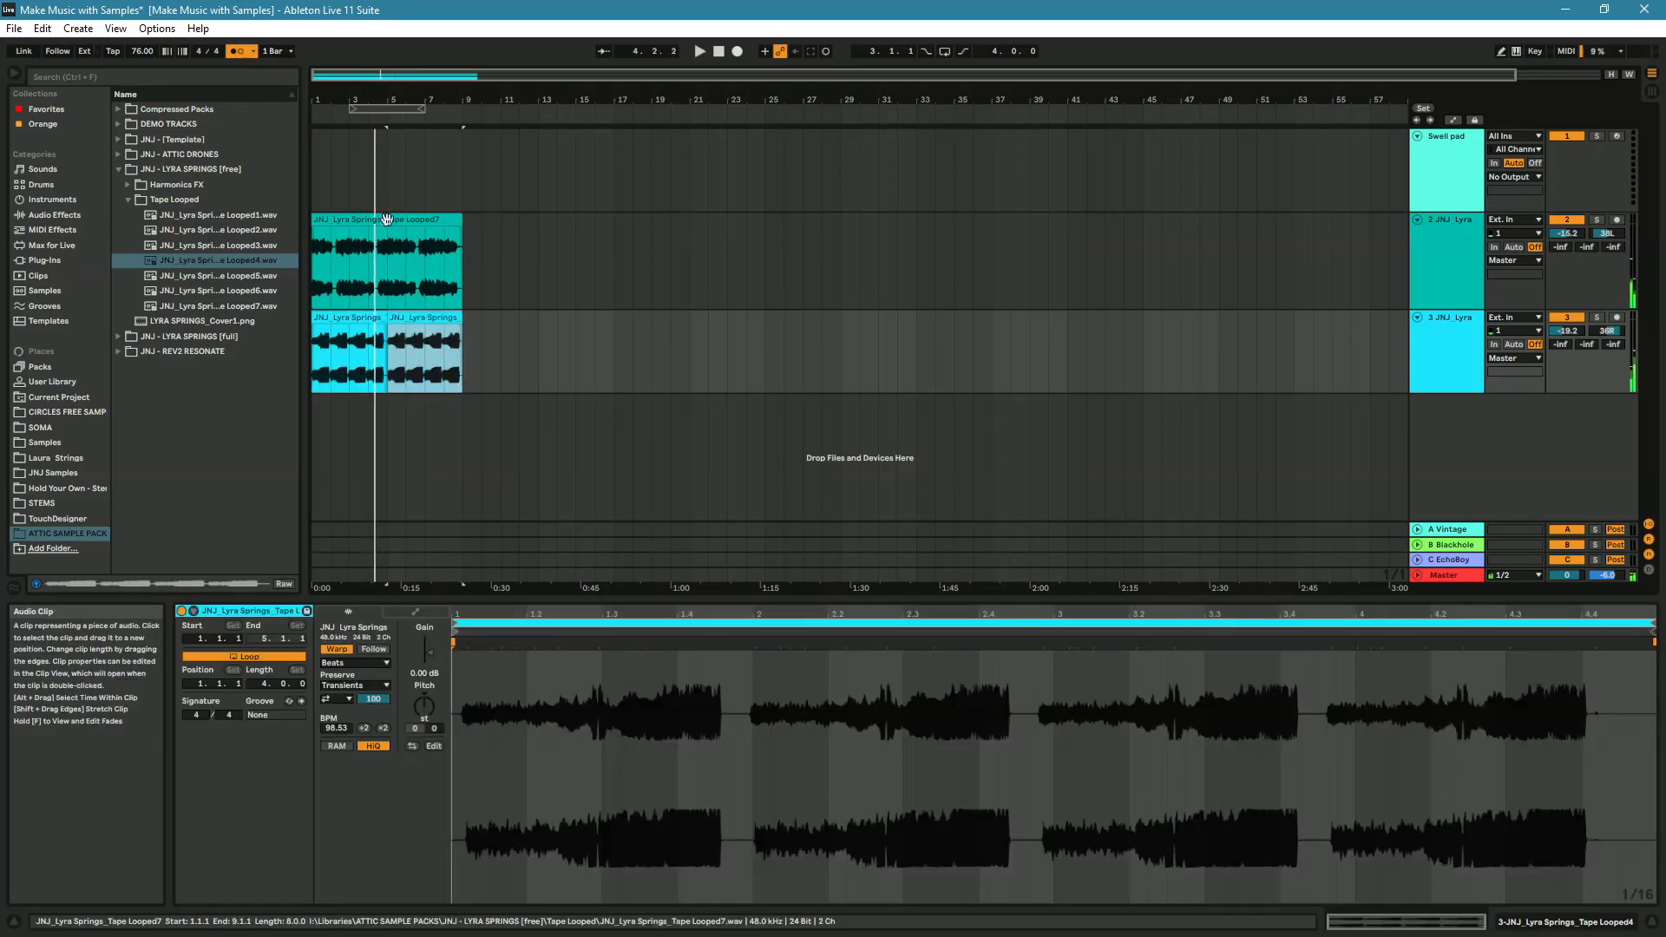
click(372, 223)
key(space)
shift+click(402, 321)
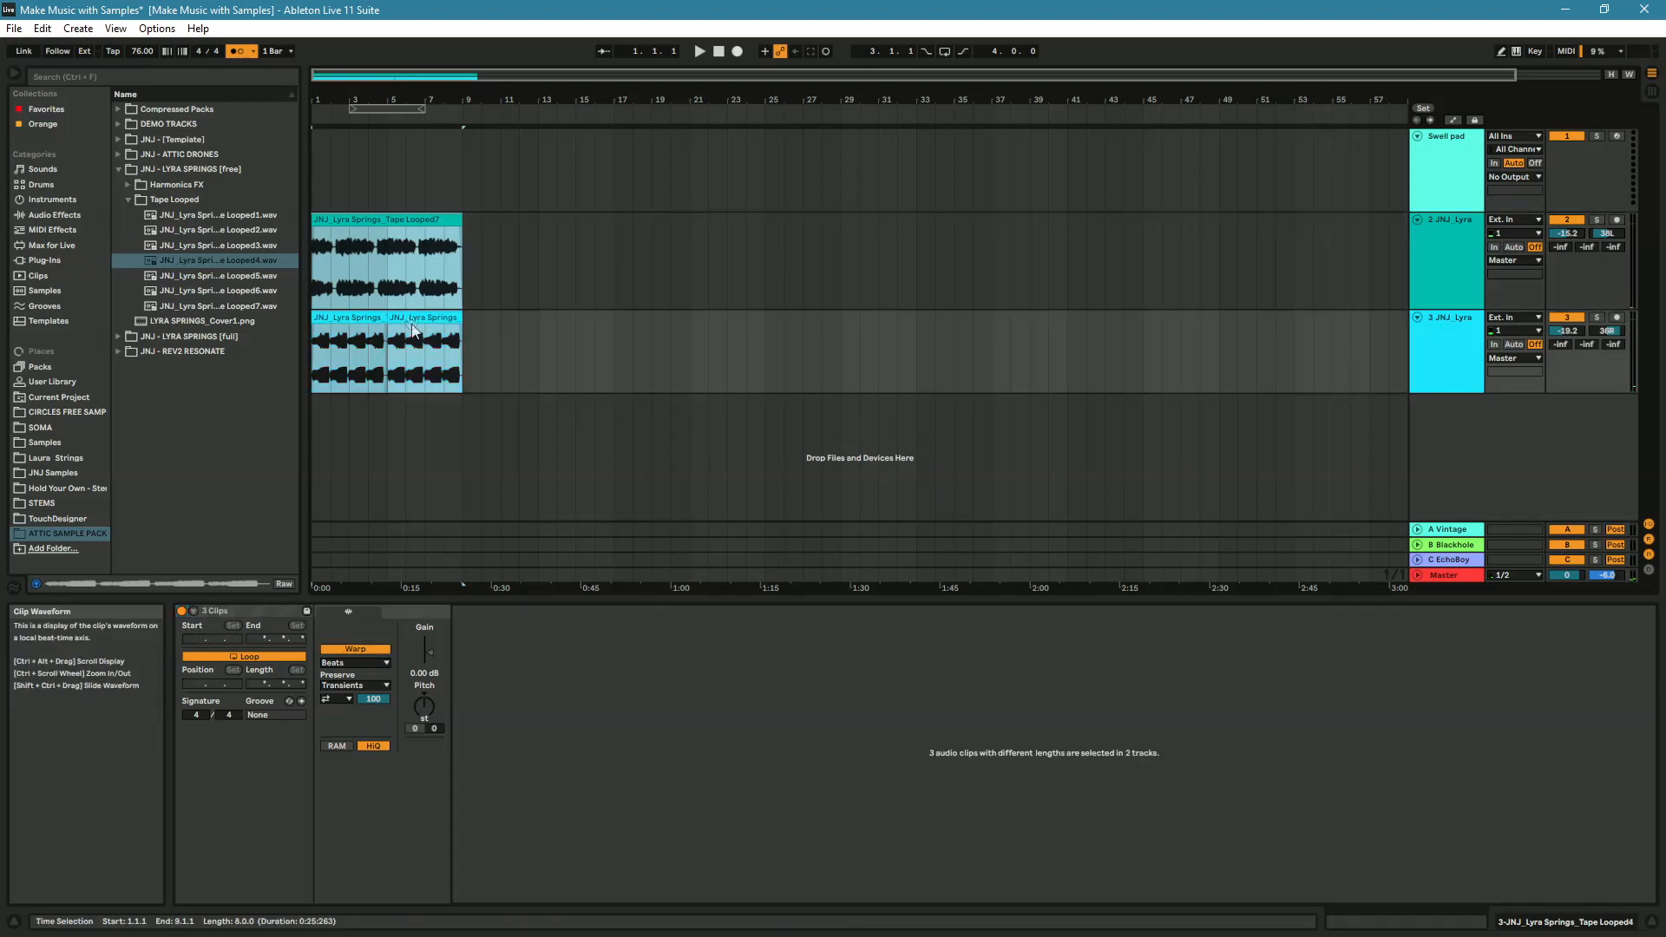
drag(414, 218, 557, 229)
click(416, 220)
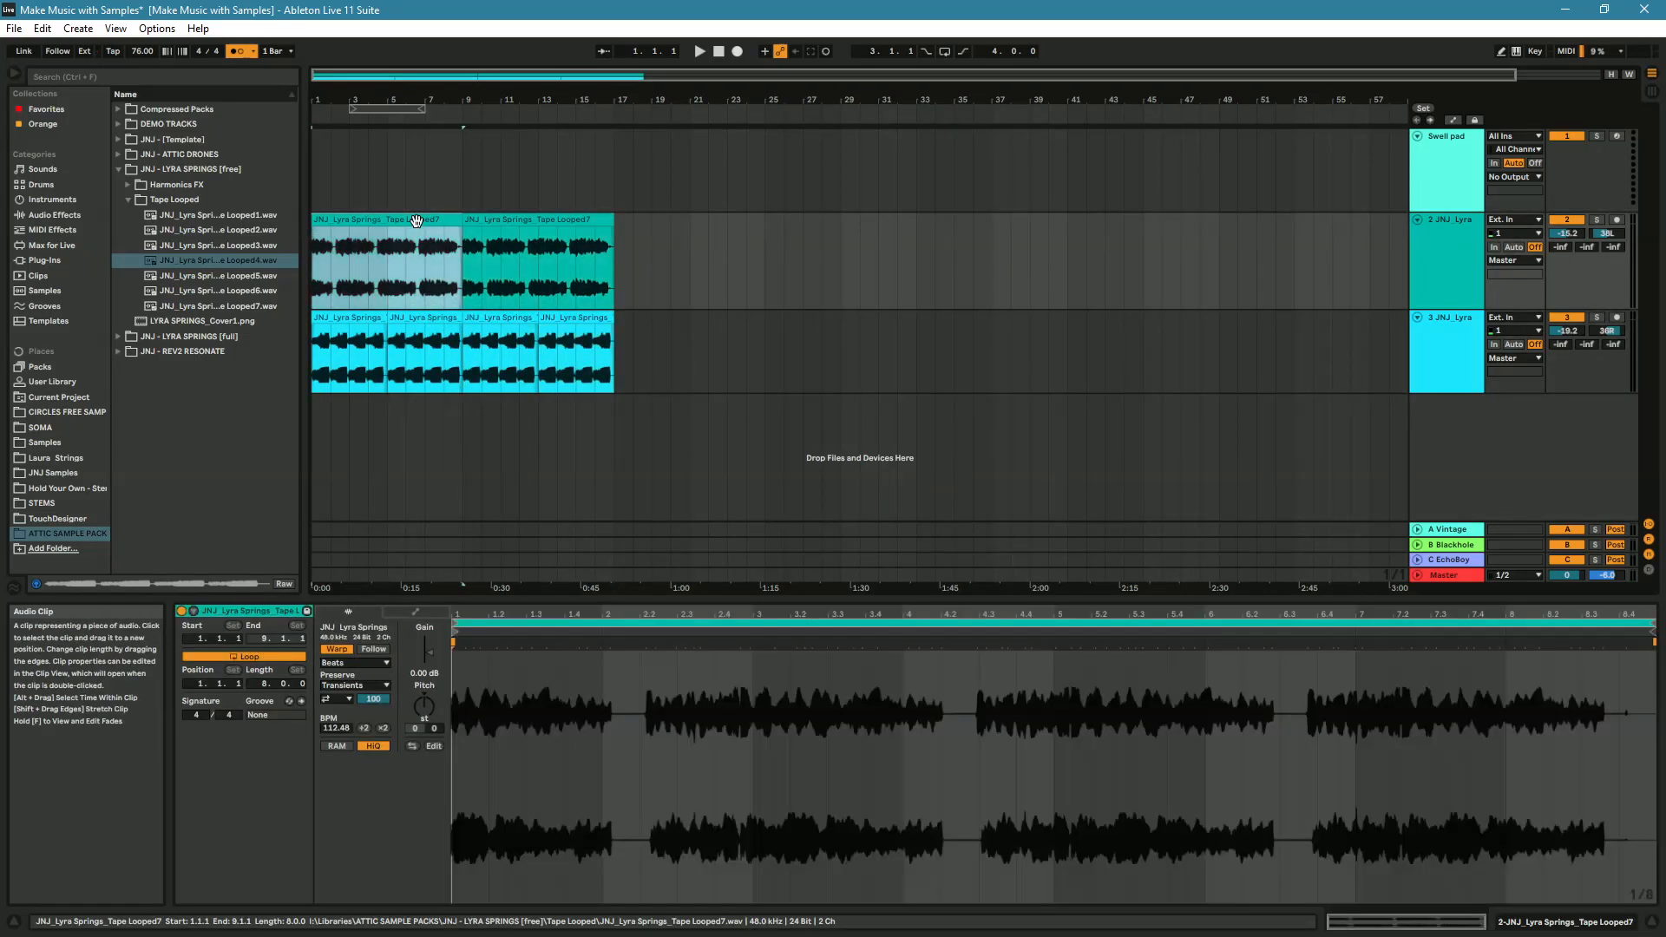
shift+click(573, 318)
drag(560, 224, 851, 224)
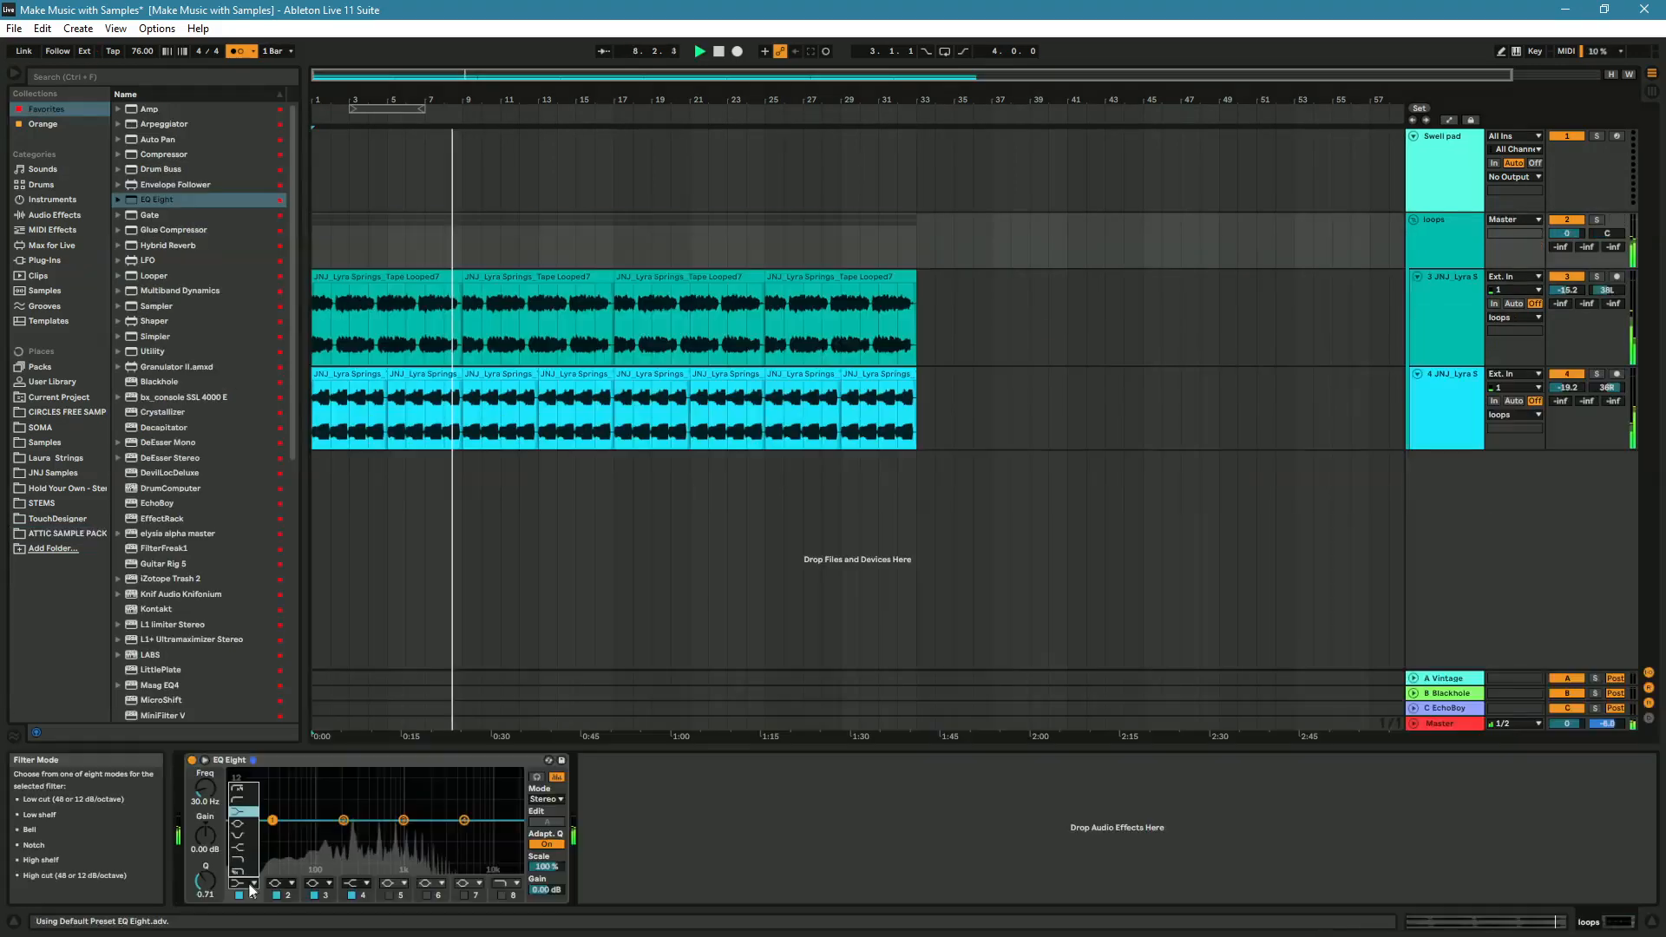
- On the loops group, set EQ Eight's low cut to 114 Hz and lower the Compressor threshold to about -29.4 dB
drag(301, 832, 323, 832)
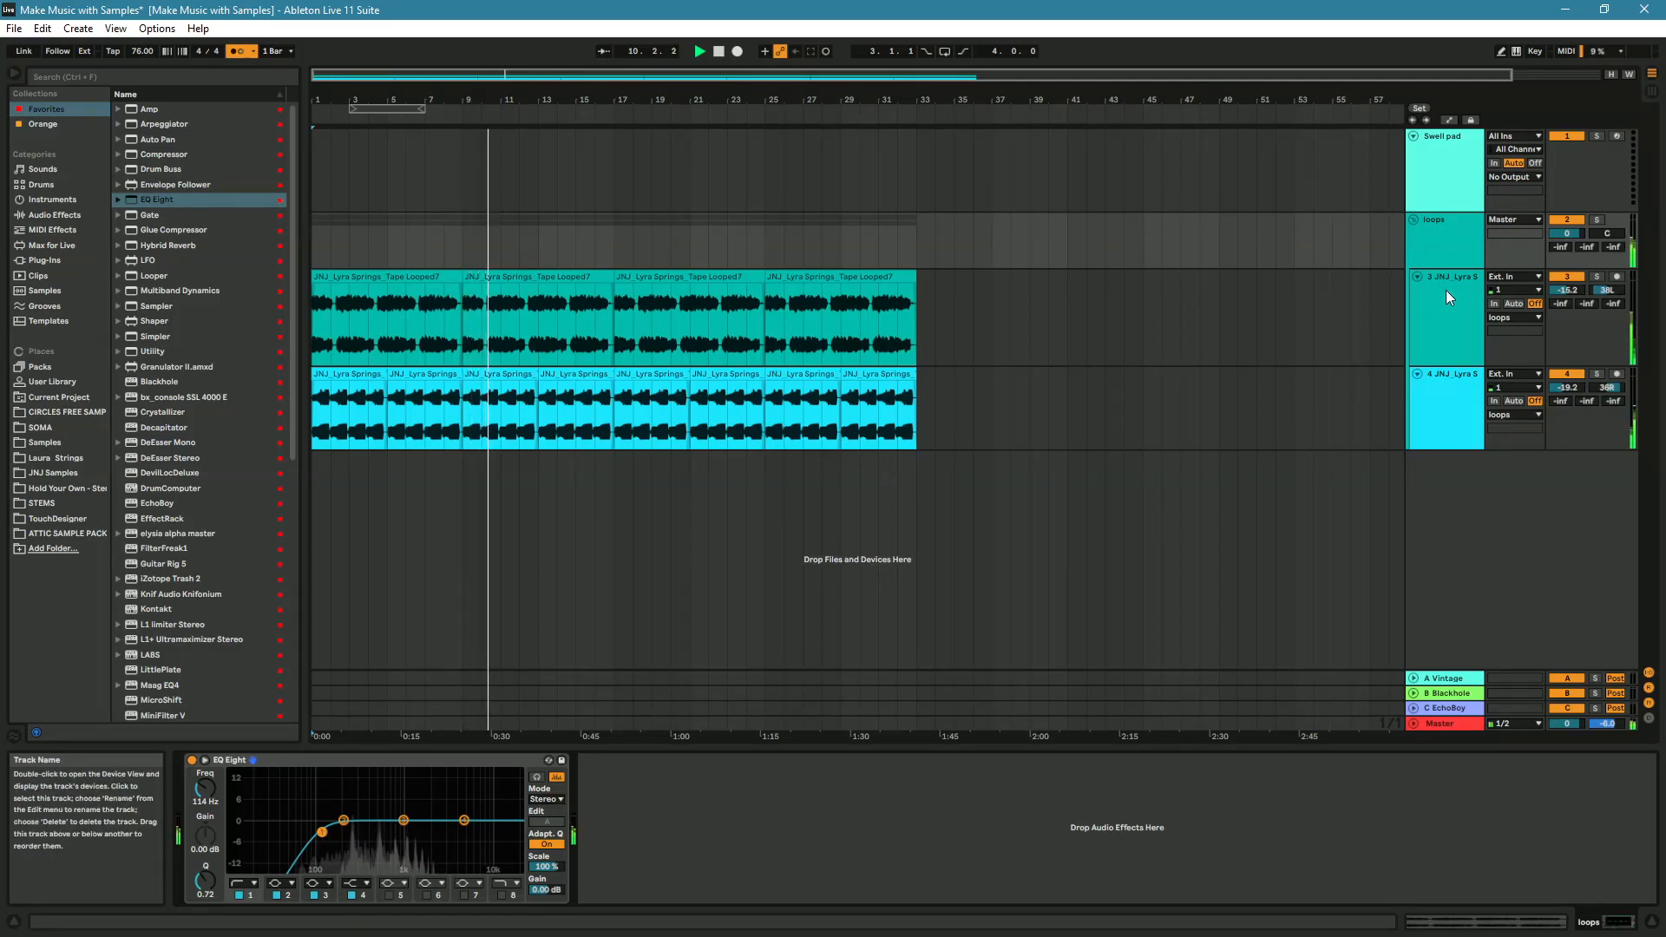
click(319, 248)
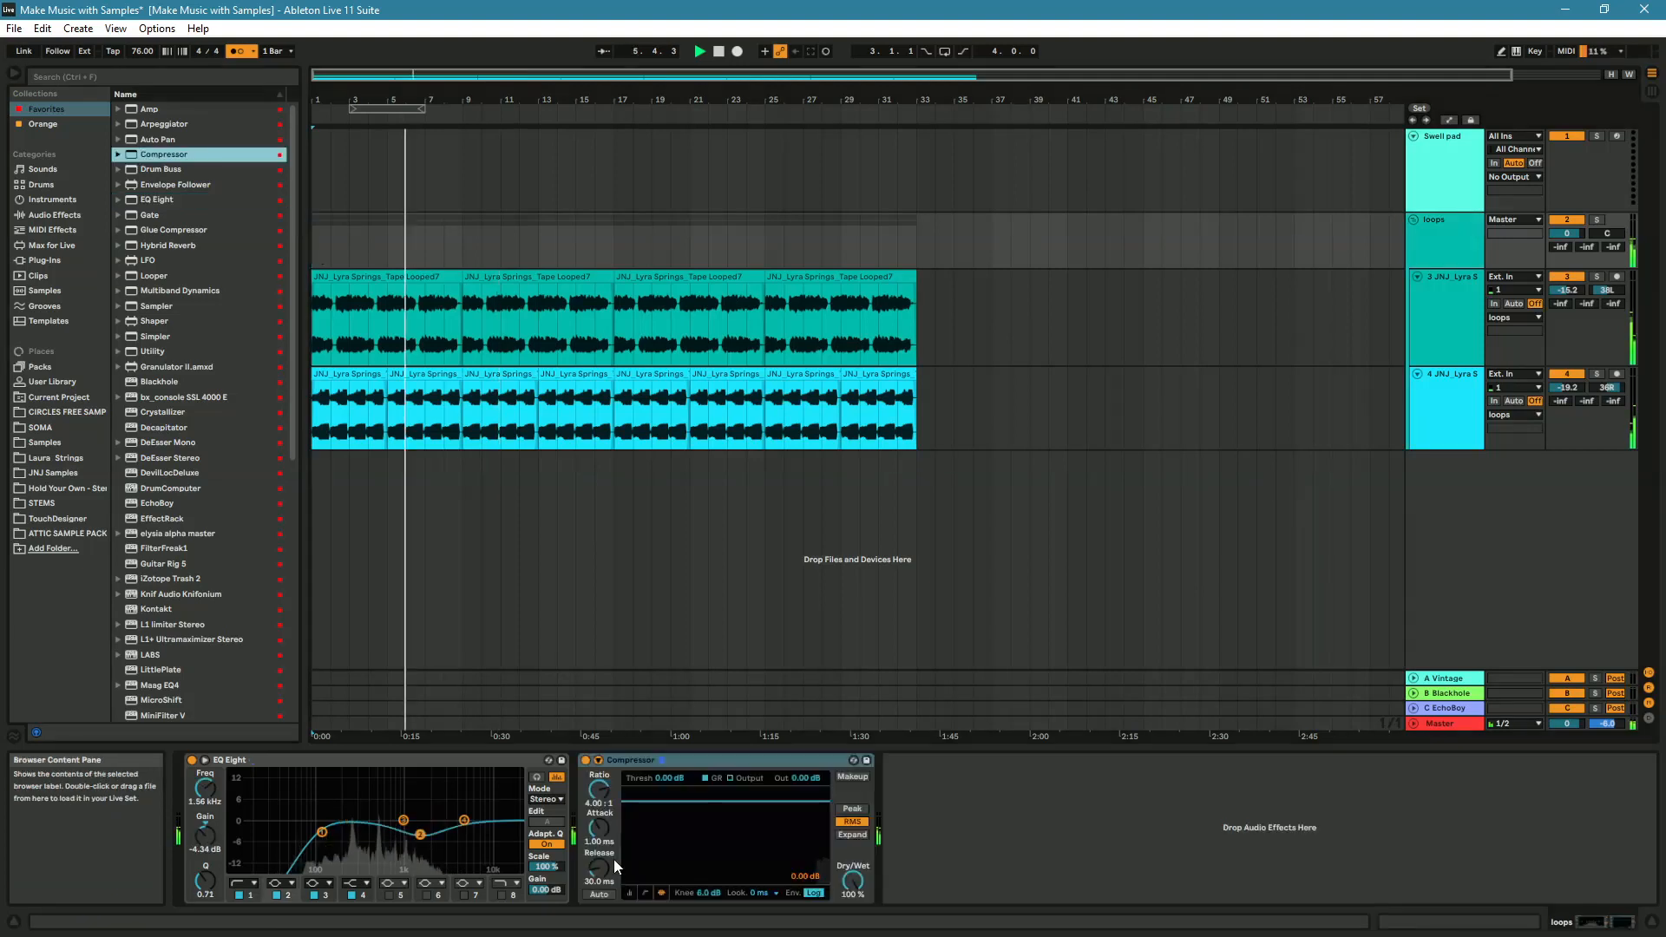
drag(701, 838, 701, 861)
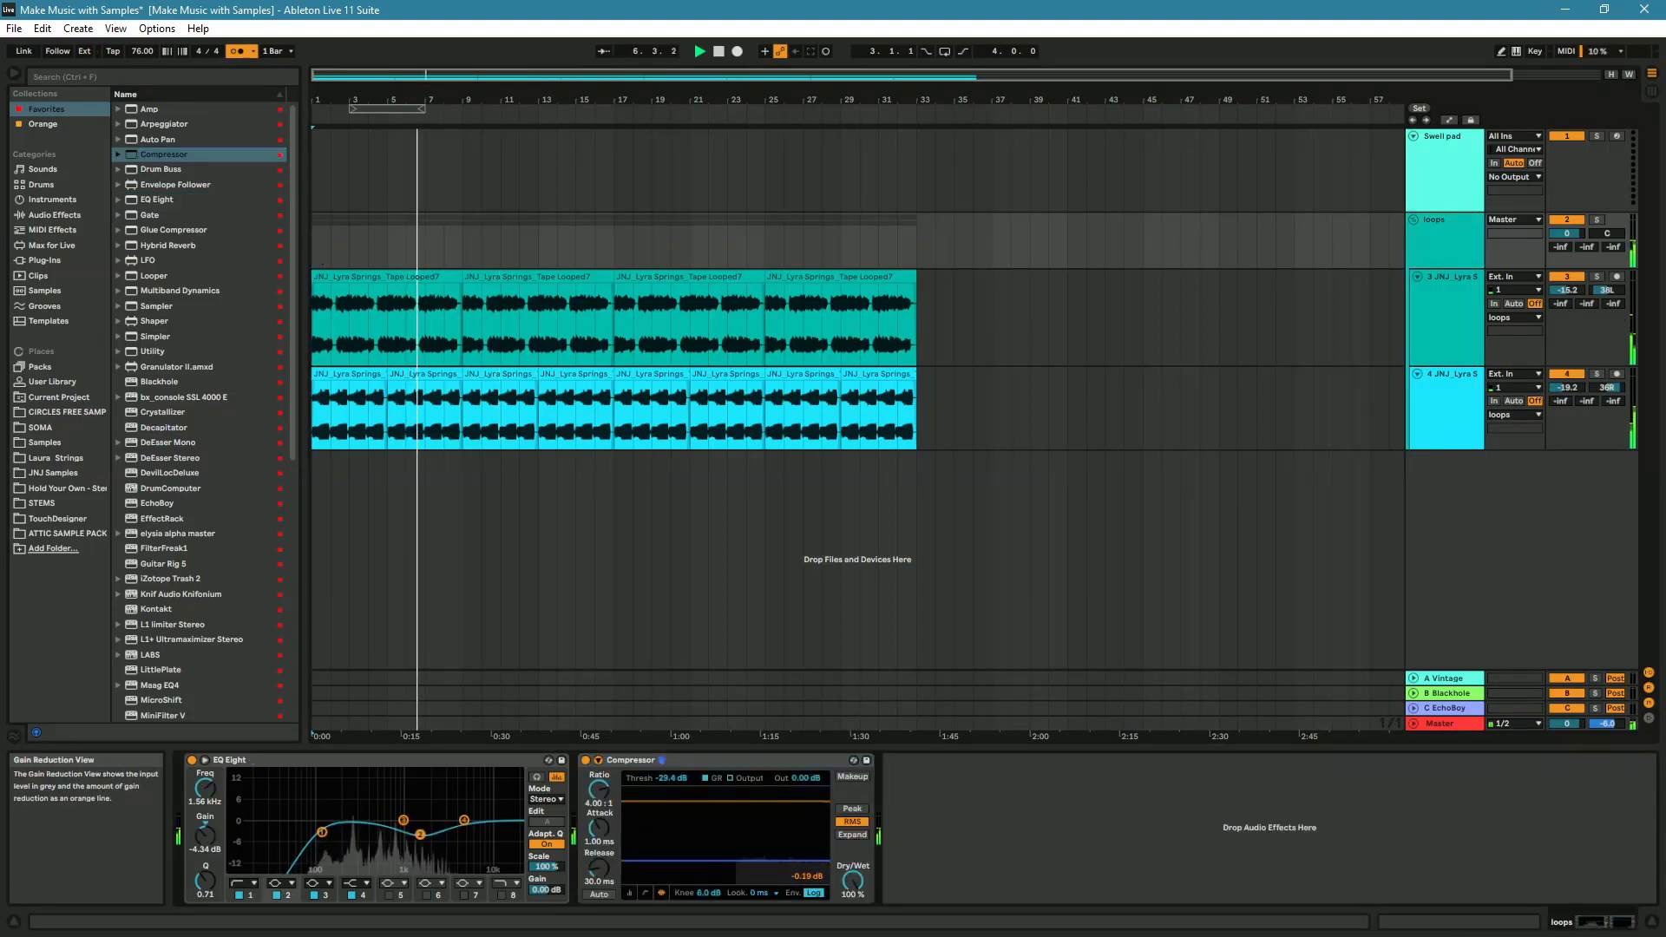
click(635, 896)
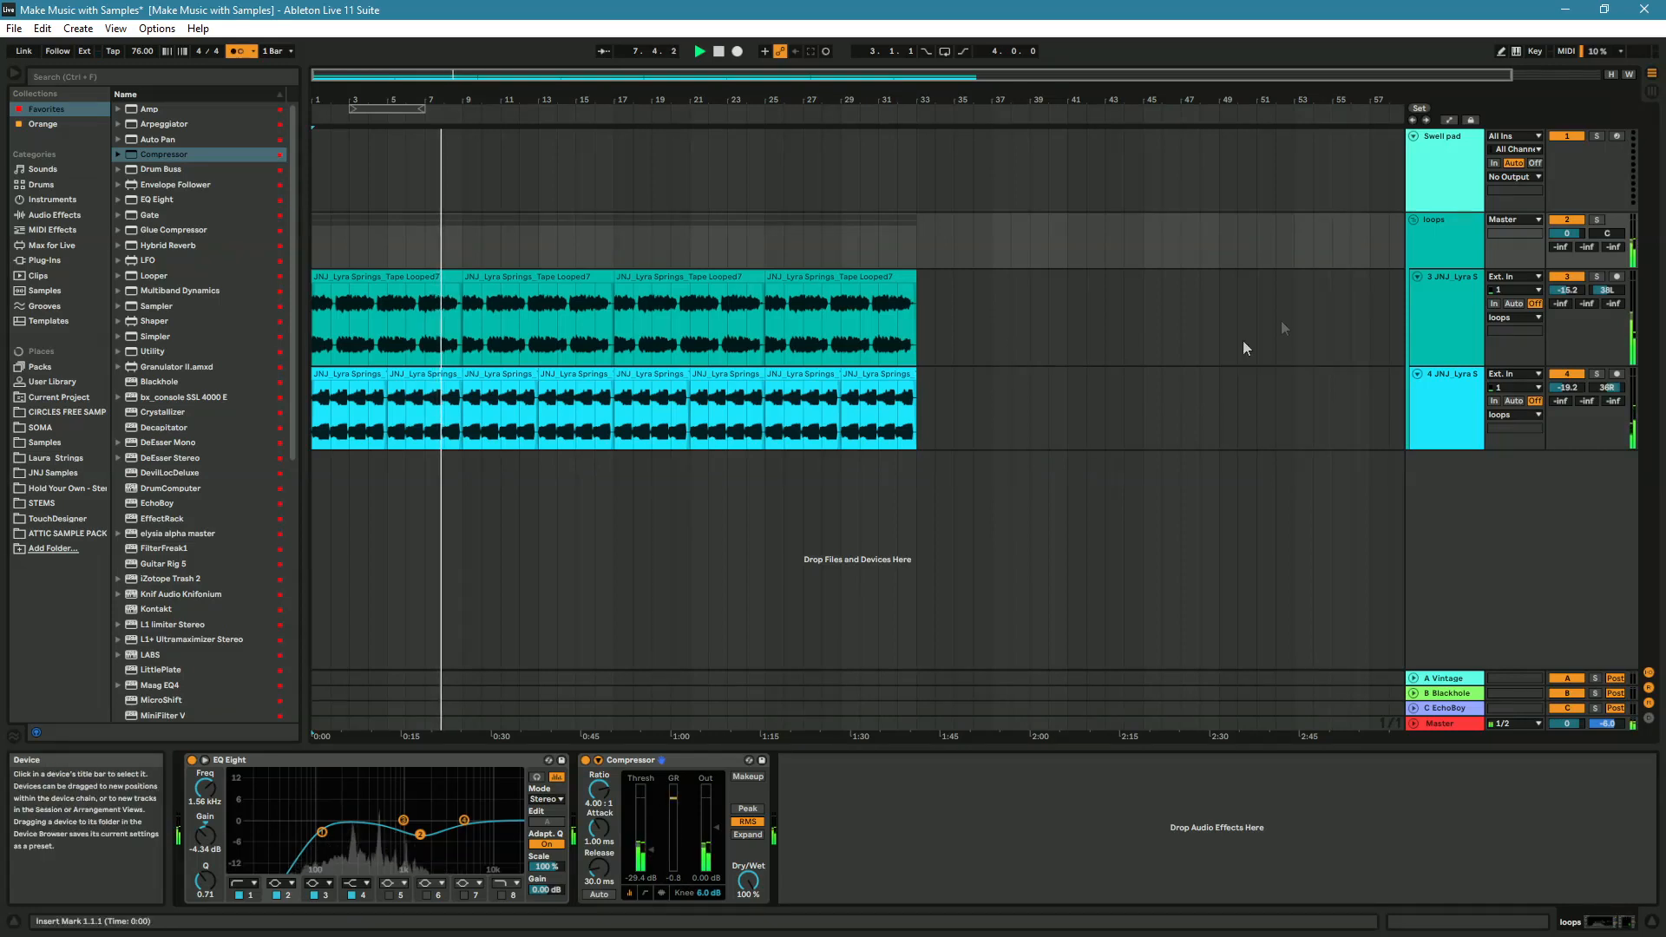
- Recolour the loops group and its two tracks with their clips orange
click(1442, 251)
right_click(1440, 249)
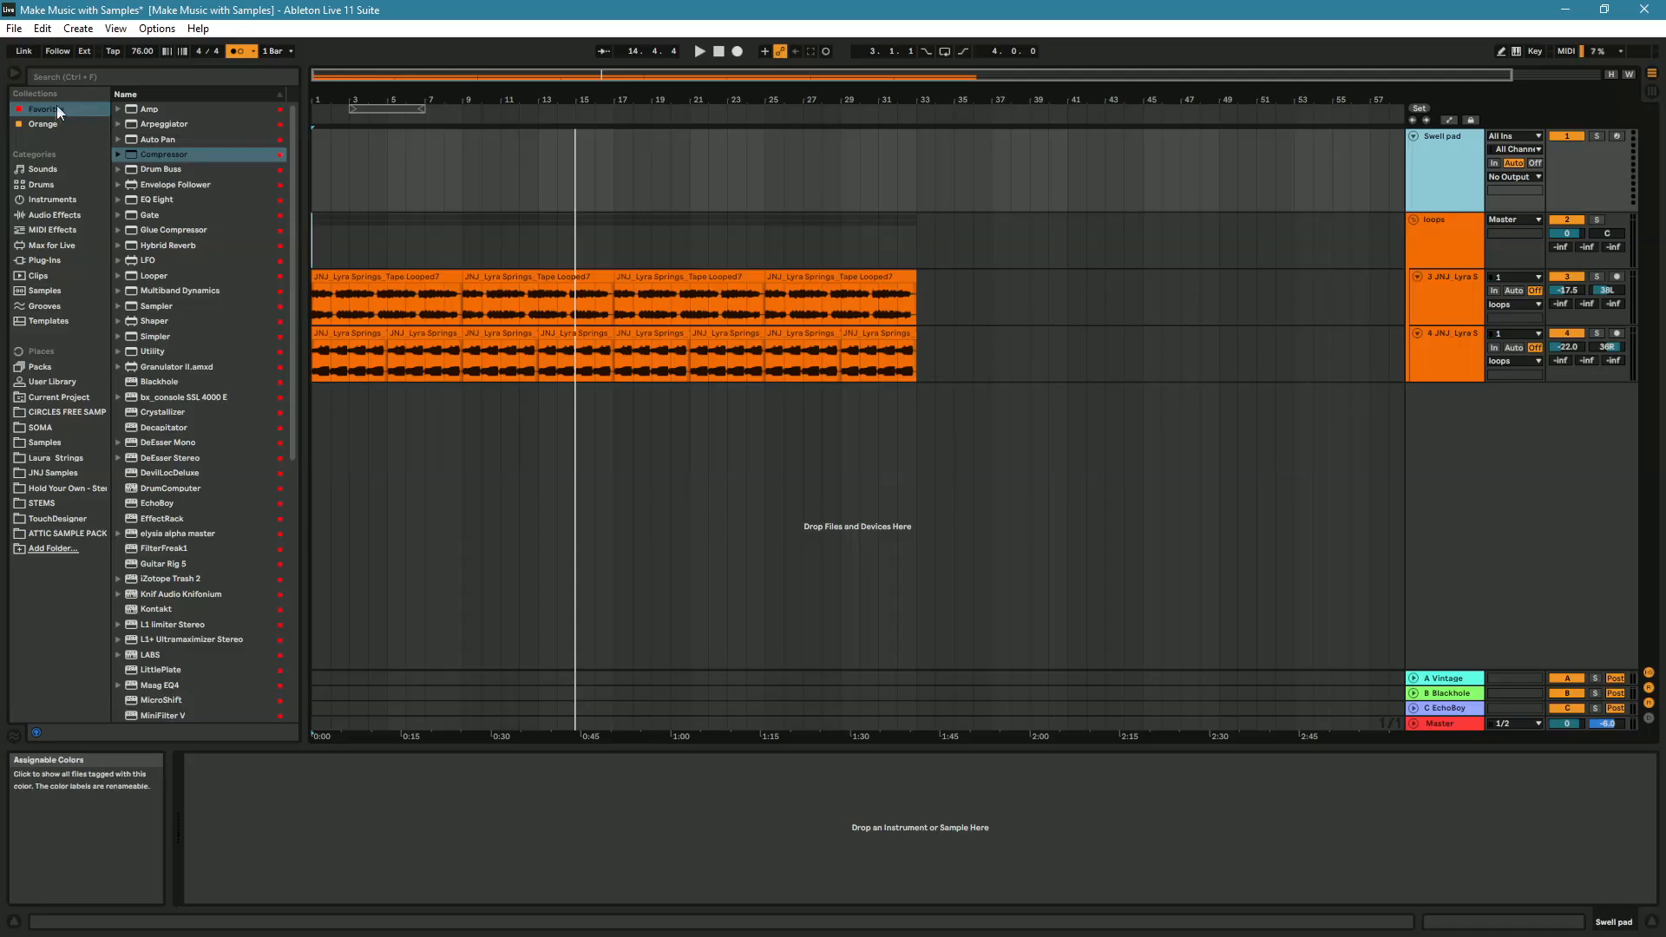
click(39, 123)
click(42, 110)
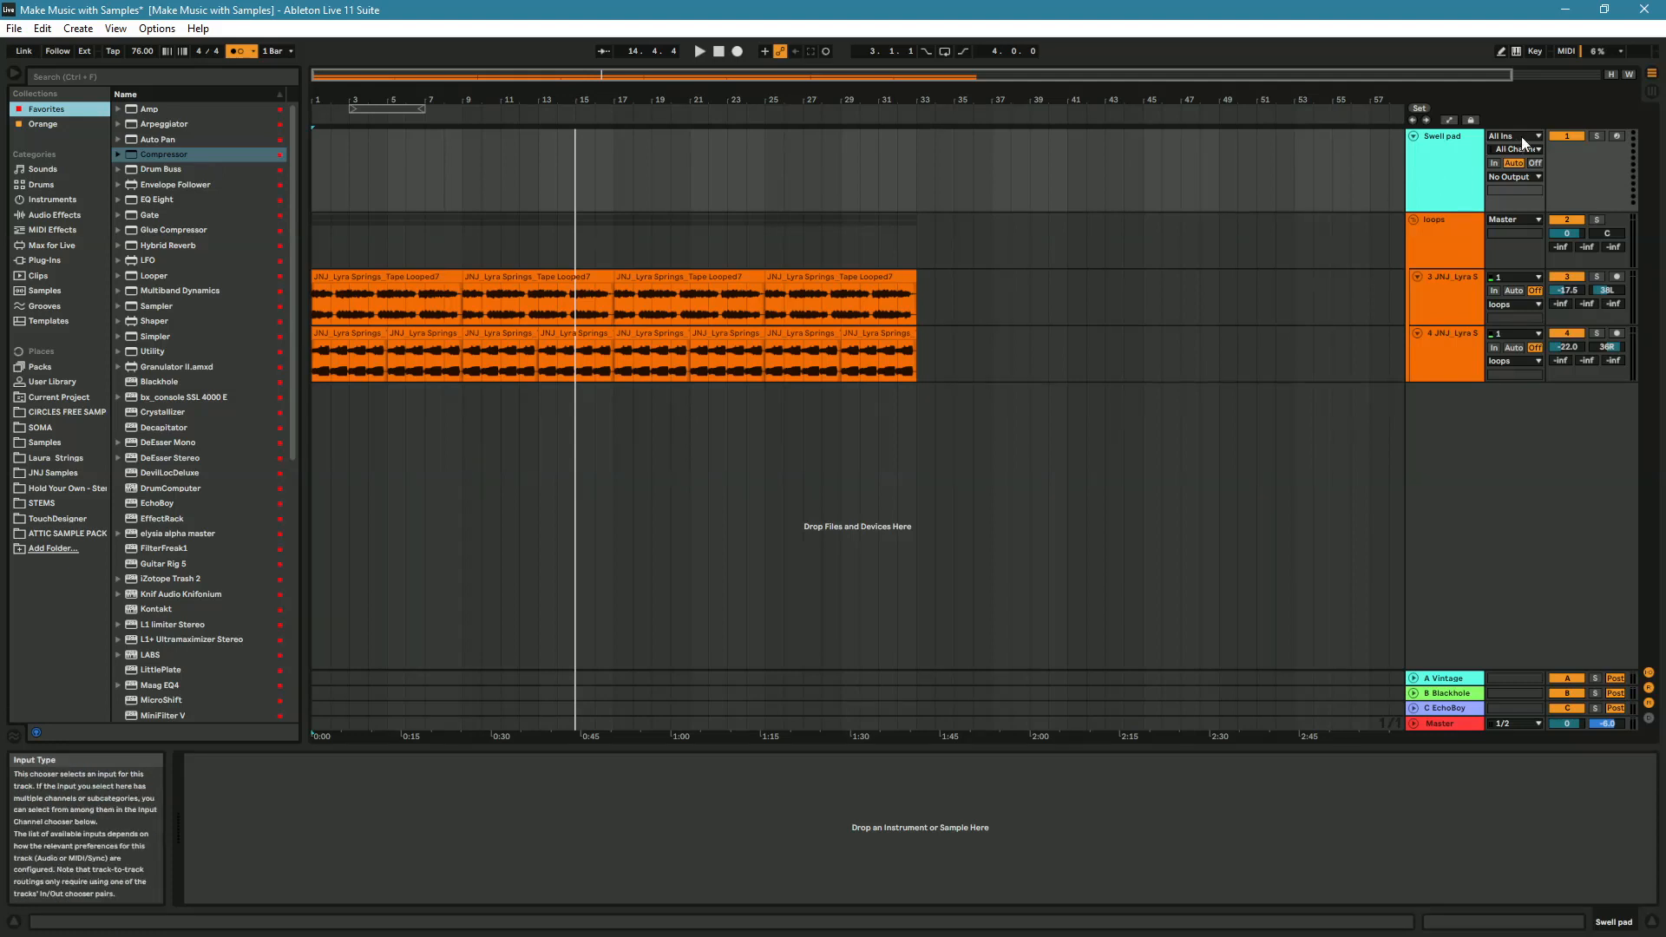
click(1440, 161)
click(1440, 308)
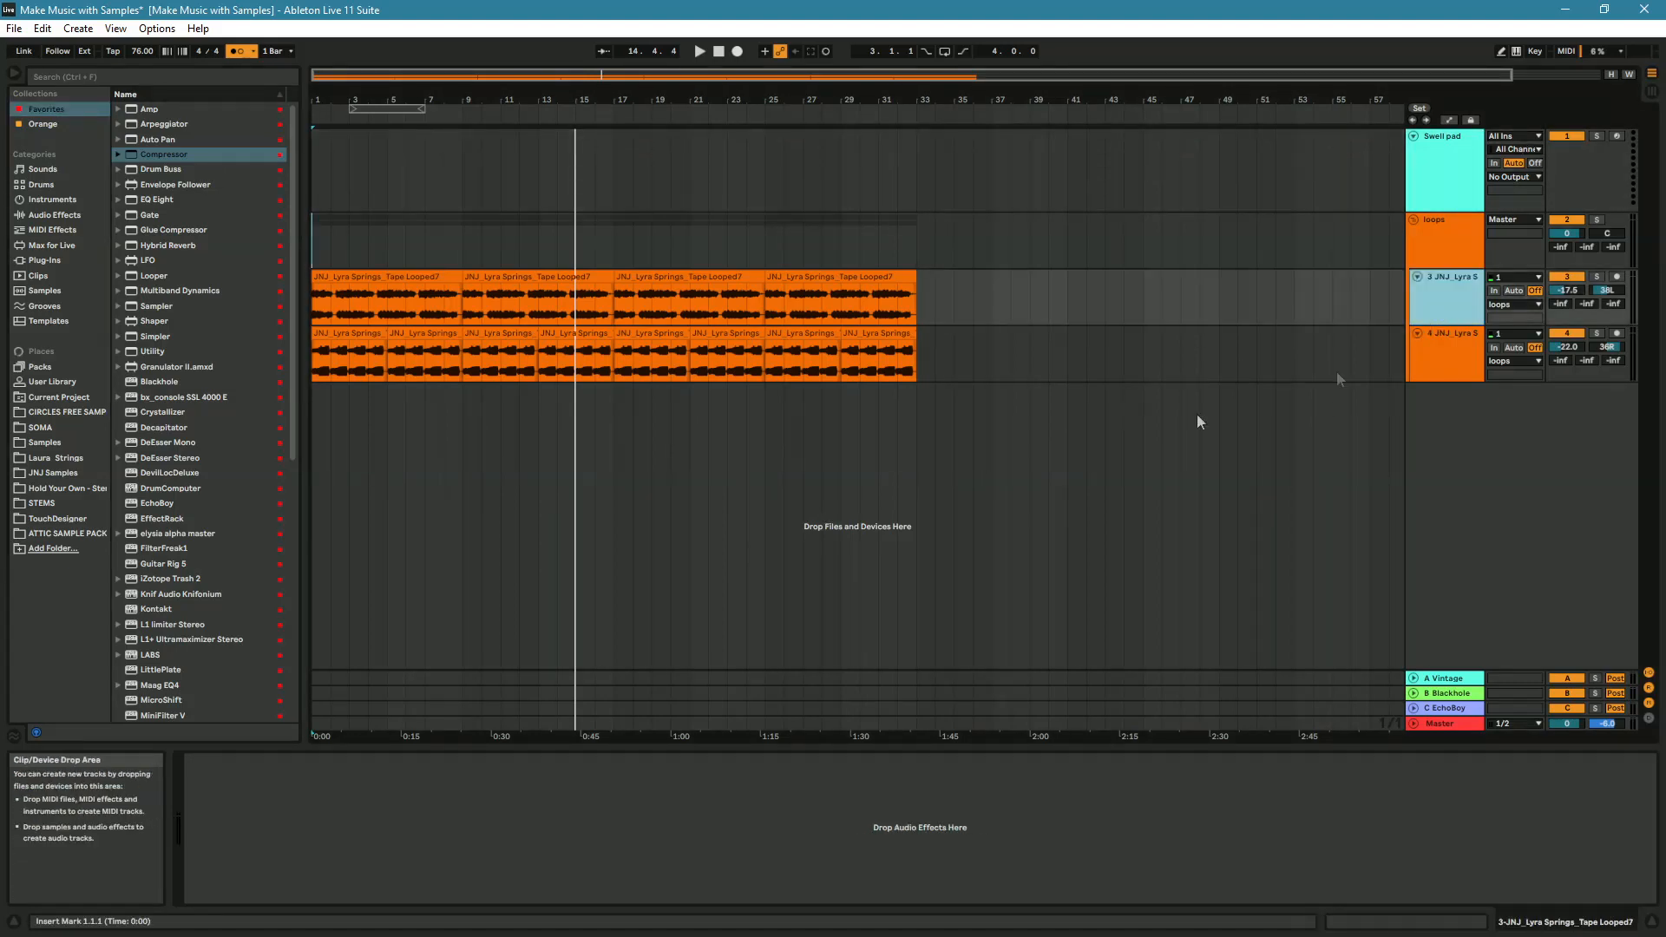
- Transpose the first Tape Looped7 clip down while listening, and apply the same pitch change to the three remaining Looped7 clips
click(392, 277)
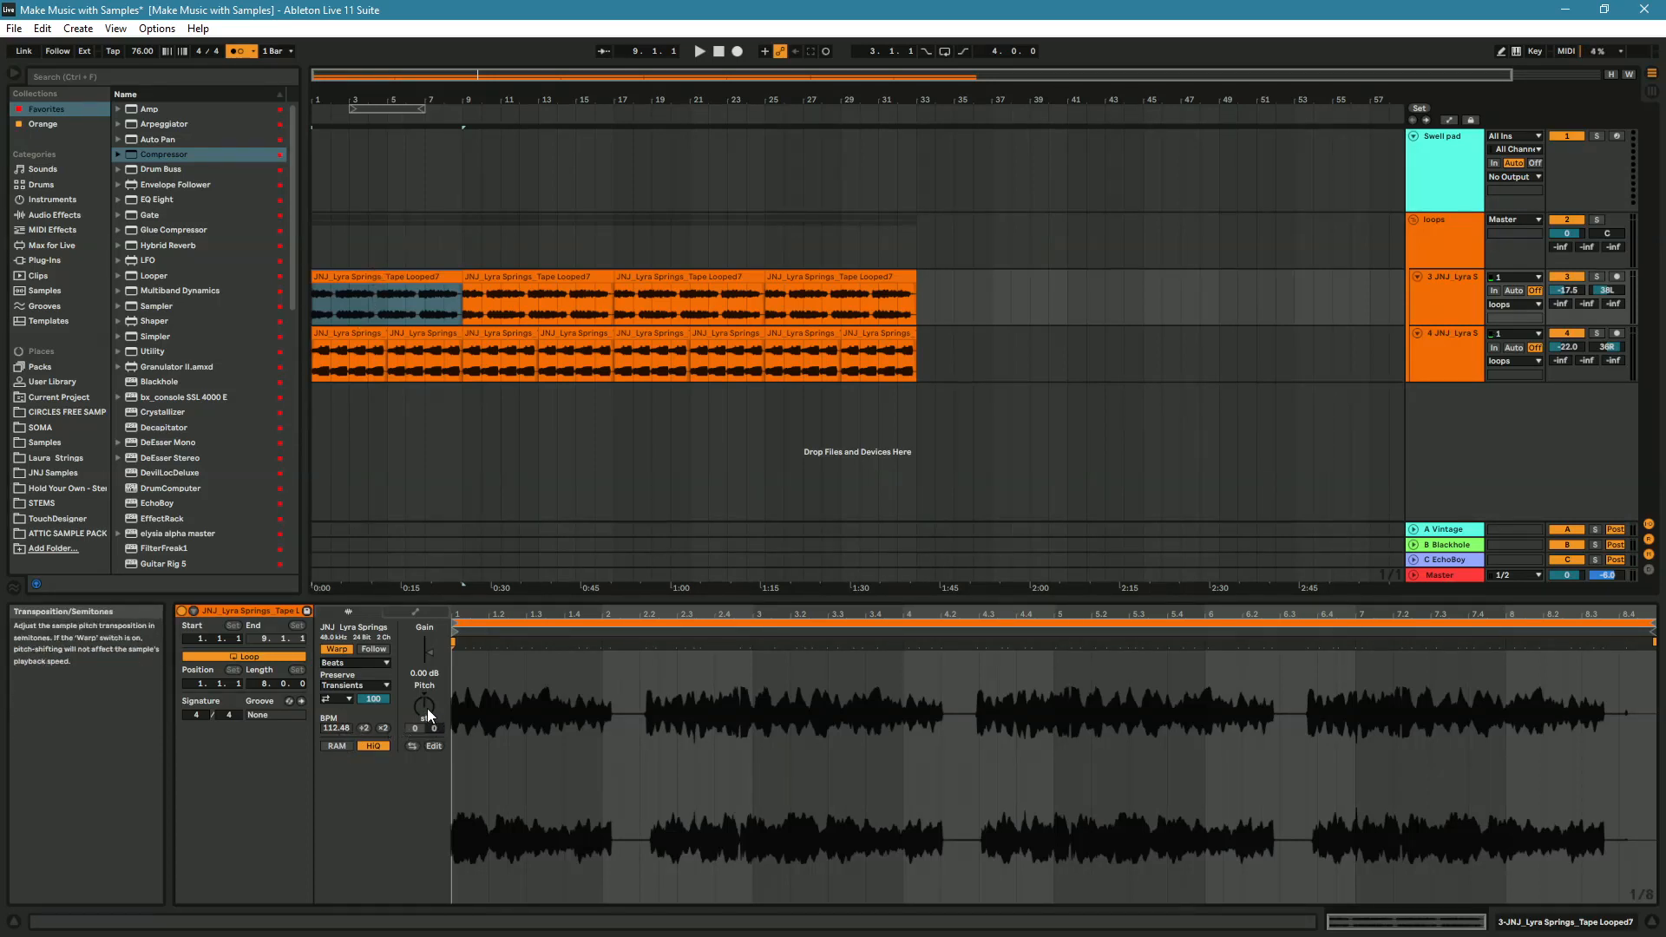
key(space)
drag(425, 705, 425, 694)
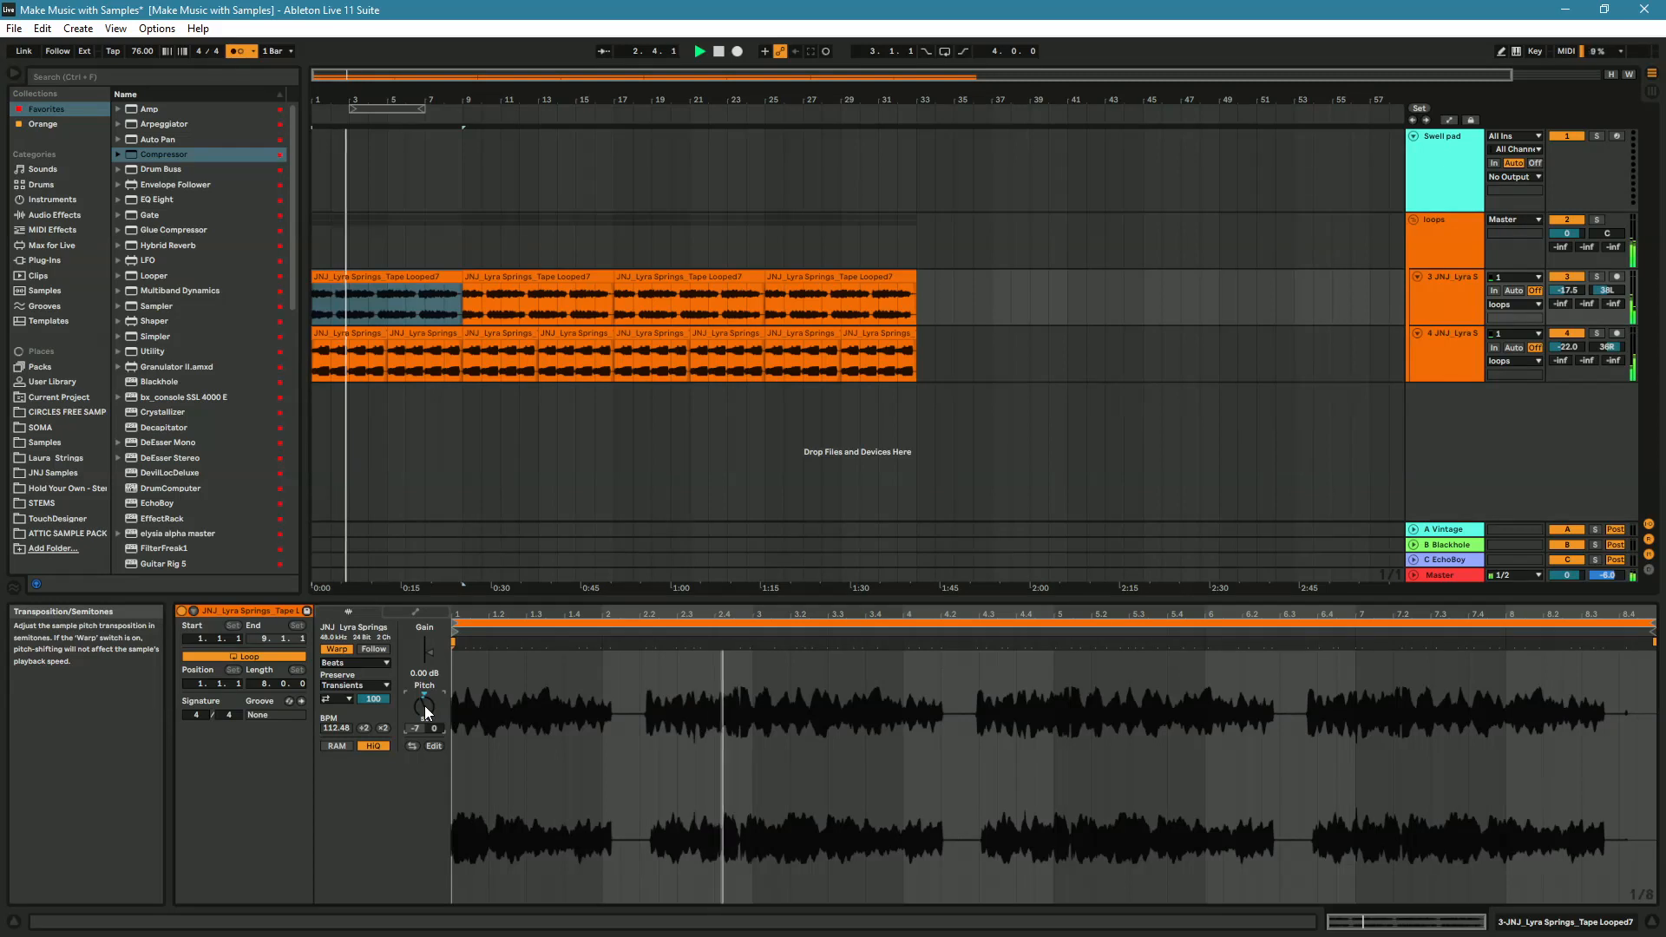
click(523, 285)
shift+click(759, 279)
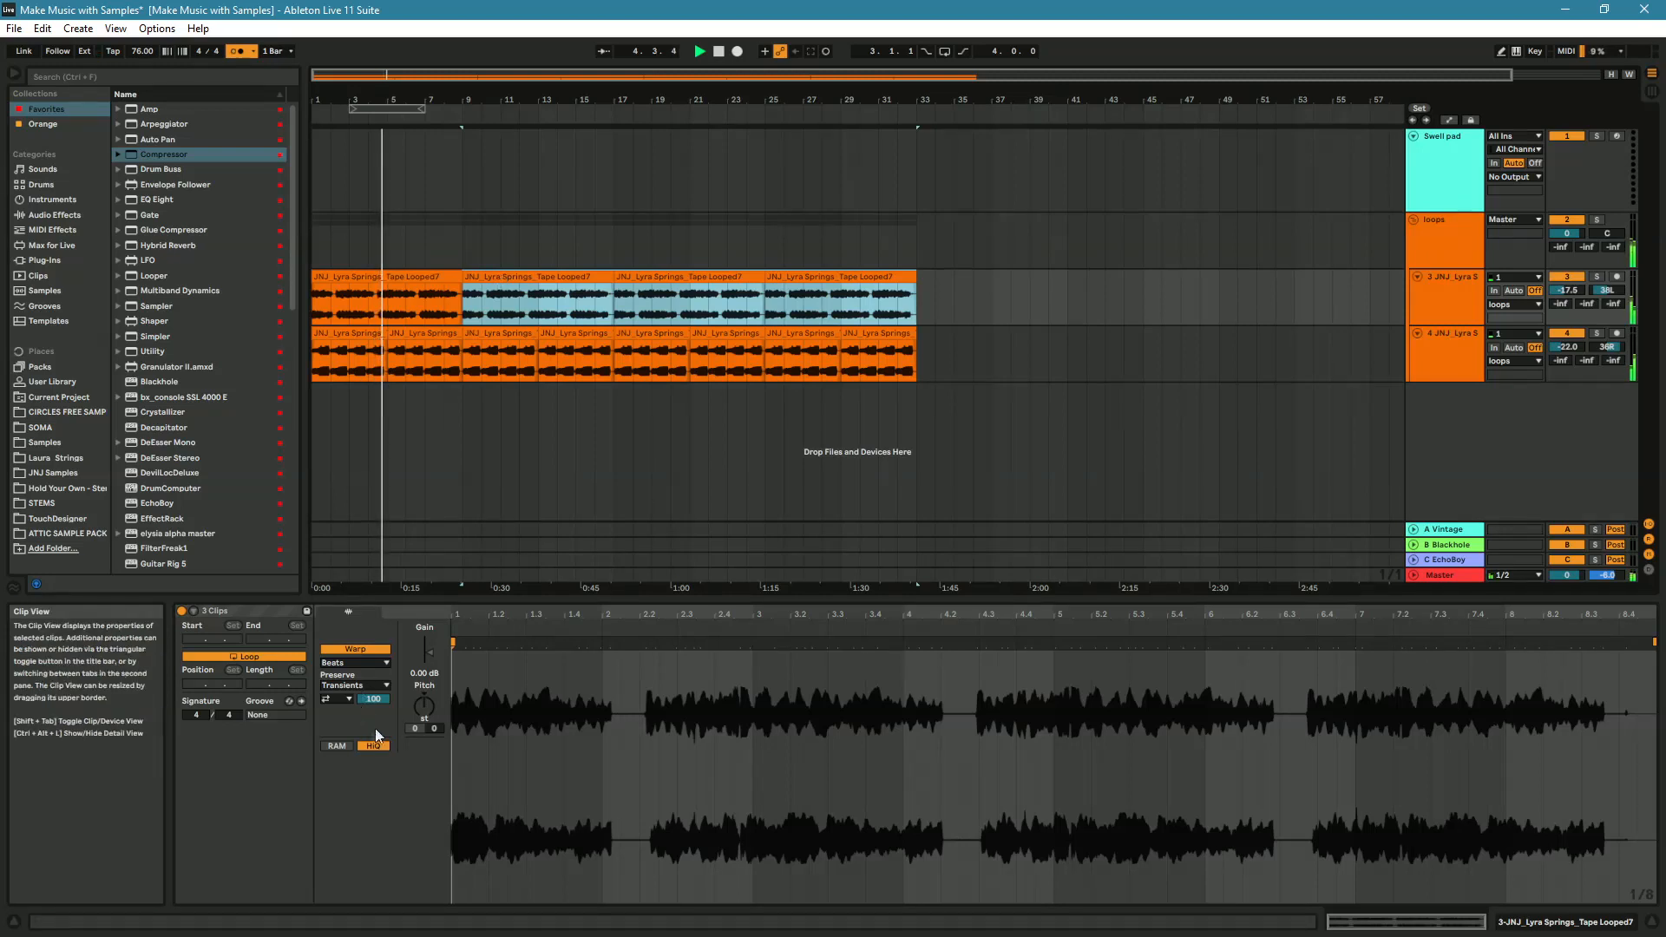
drag(417, 703, 417, 720)
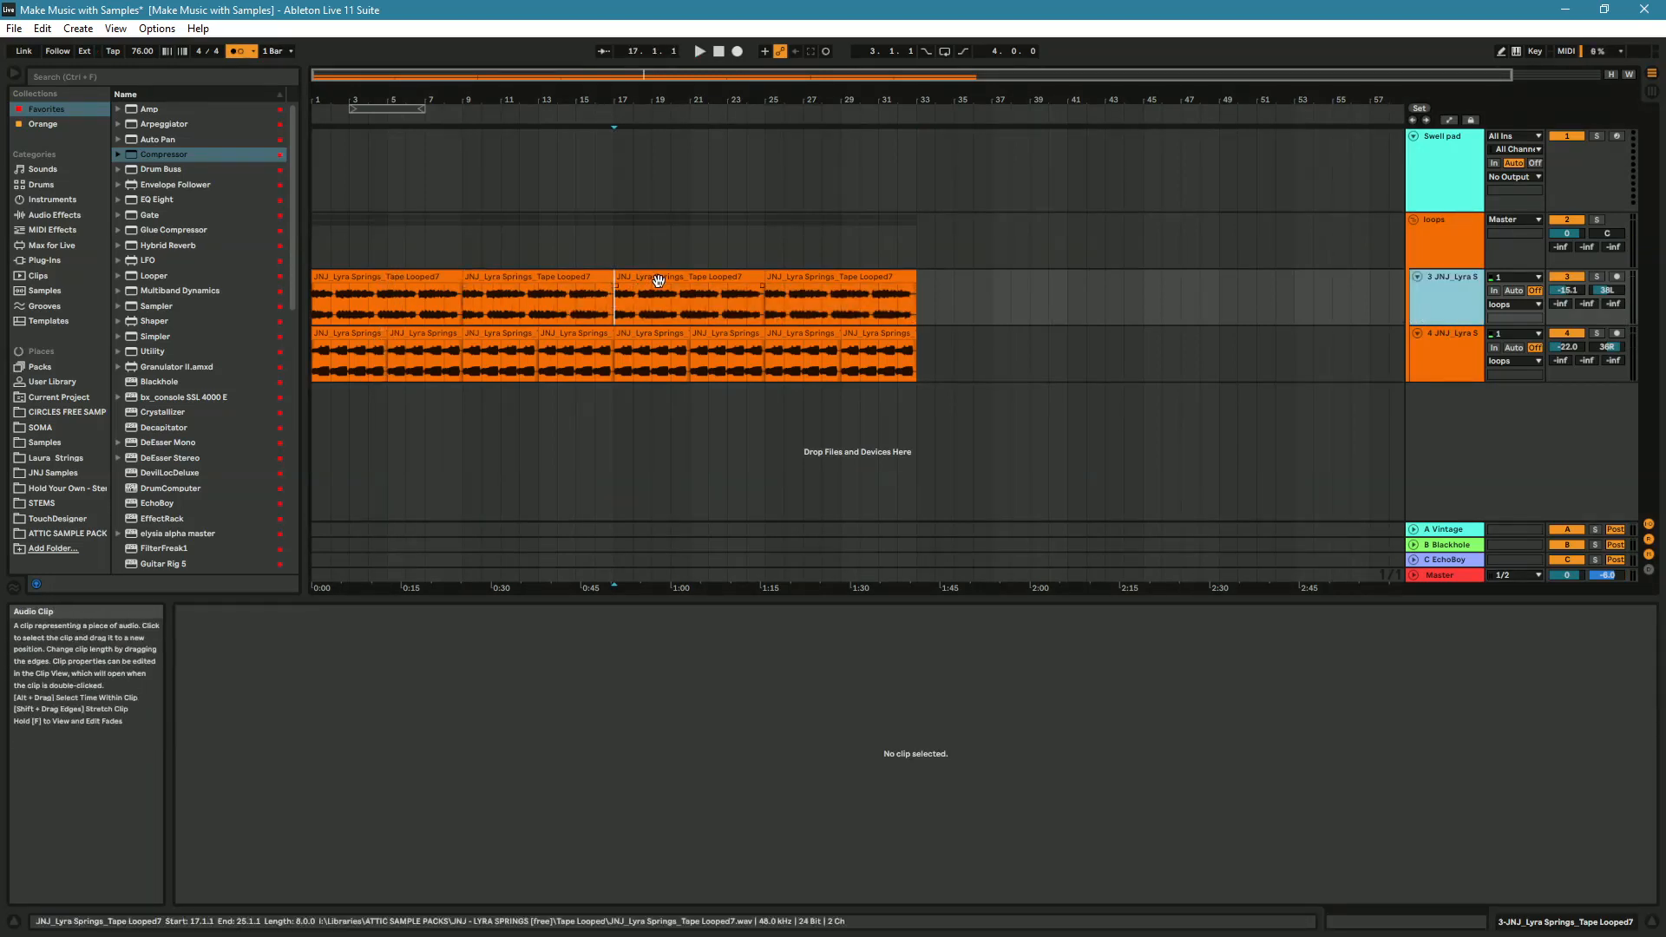
- Check the pitch setting of the third Tape Looped7 clip and inspect the loops' waveforms in the arrangement
click(657, 280)
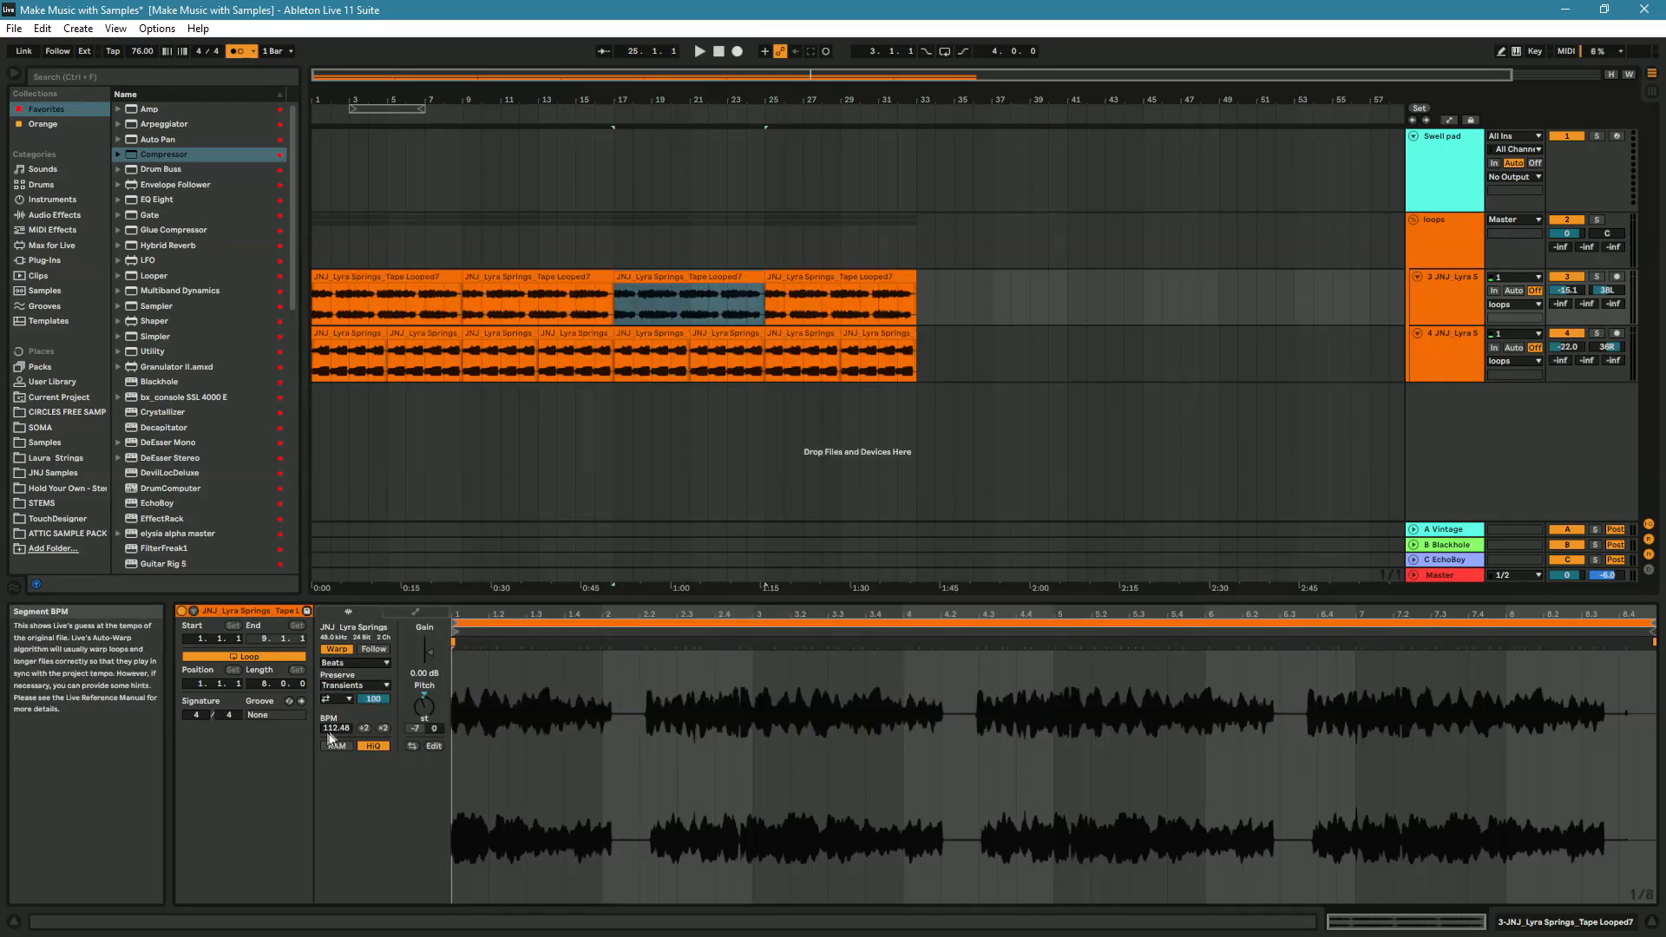
scroll(513, 311, up, 10)
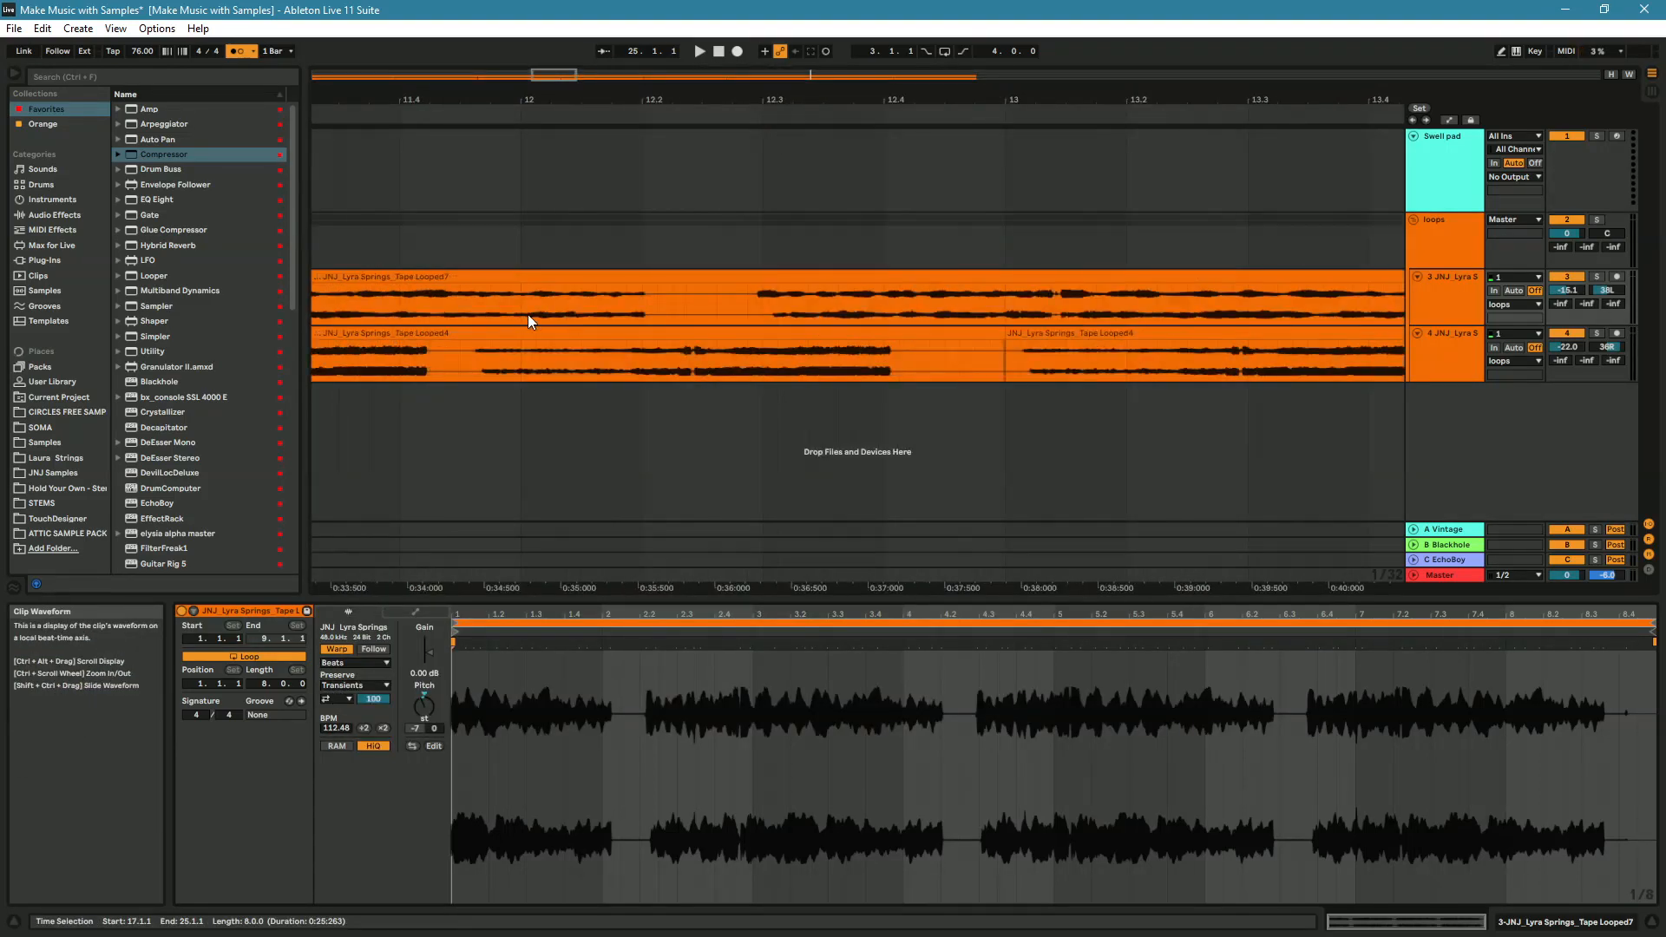
scroll(528, 321, down, 10)
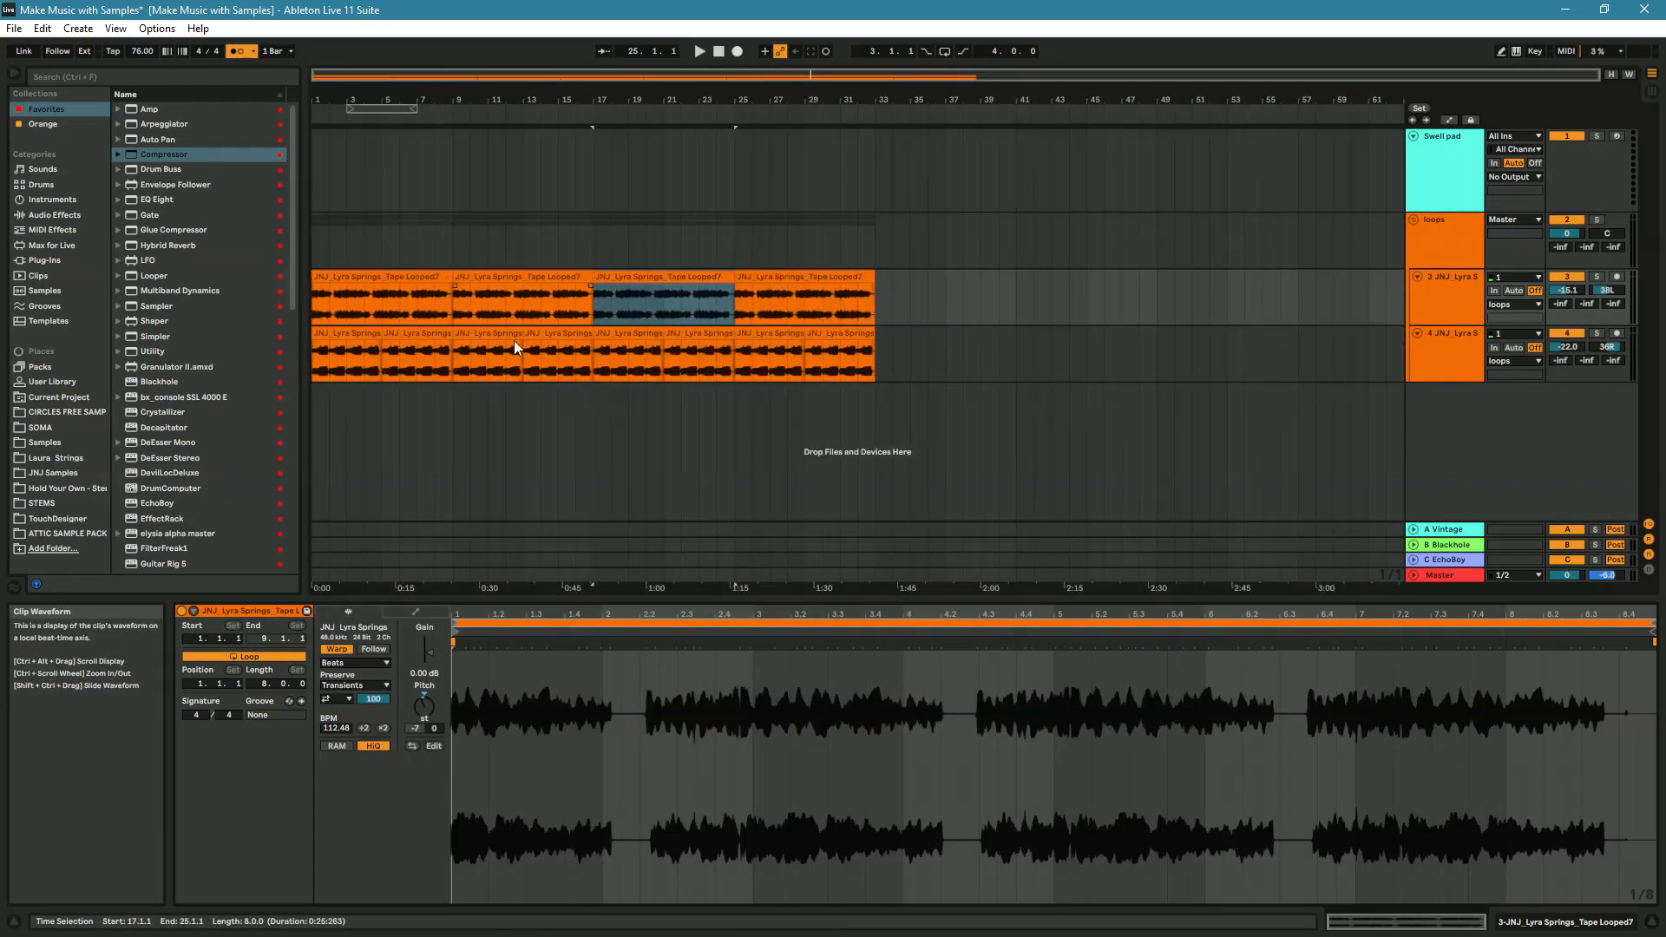
click(312, 303)
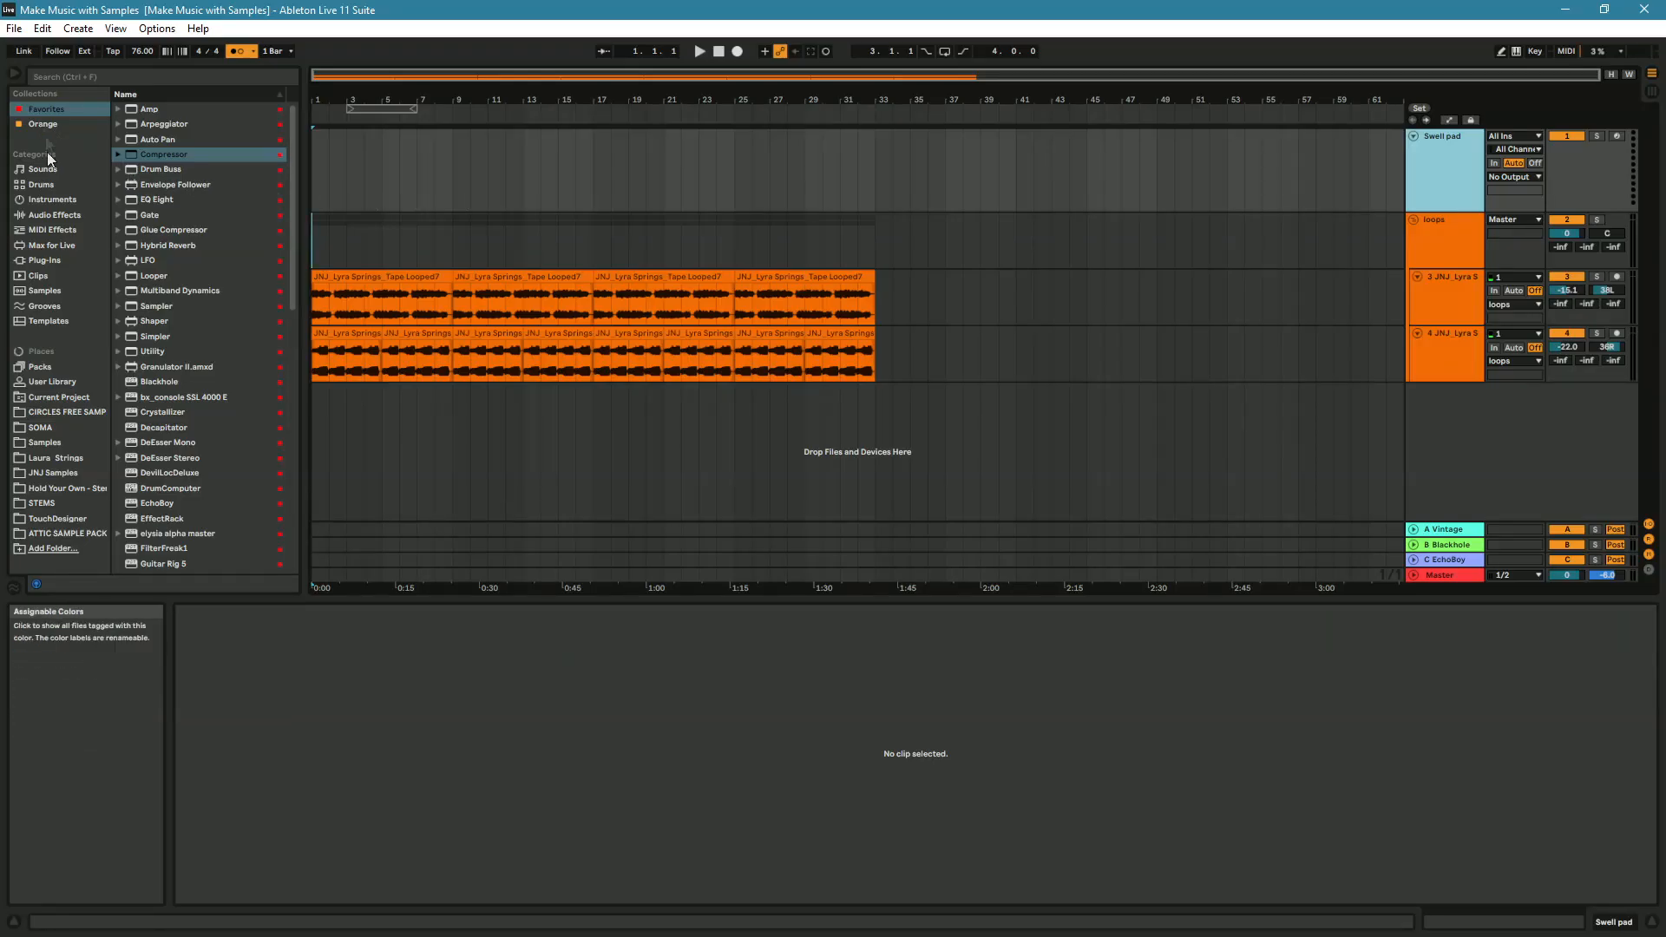
- Return to the ATTIC SAMPLE PACKS folder, collapse Tape Looped, and expand the Harmonics FX samples
click(56, 532)
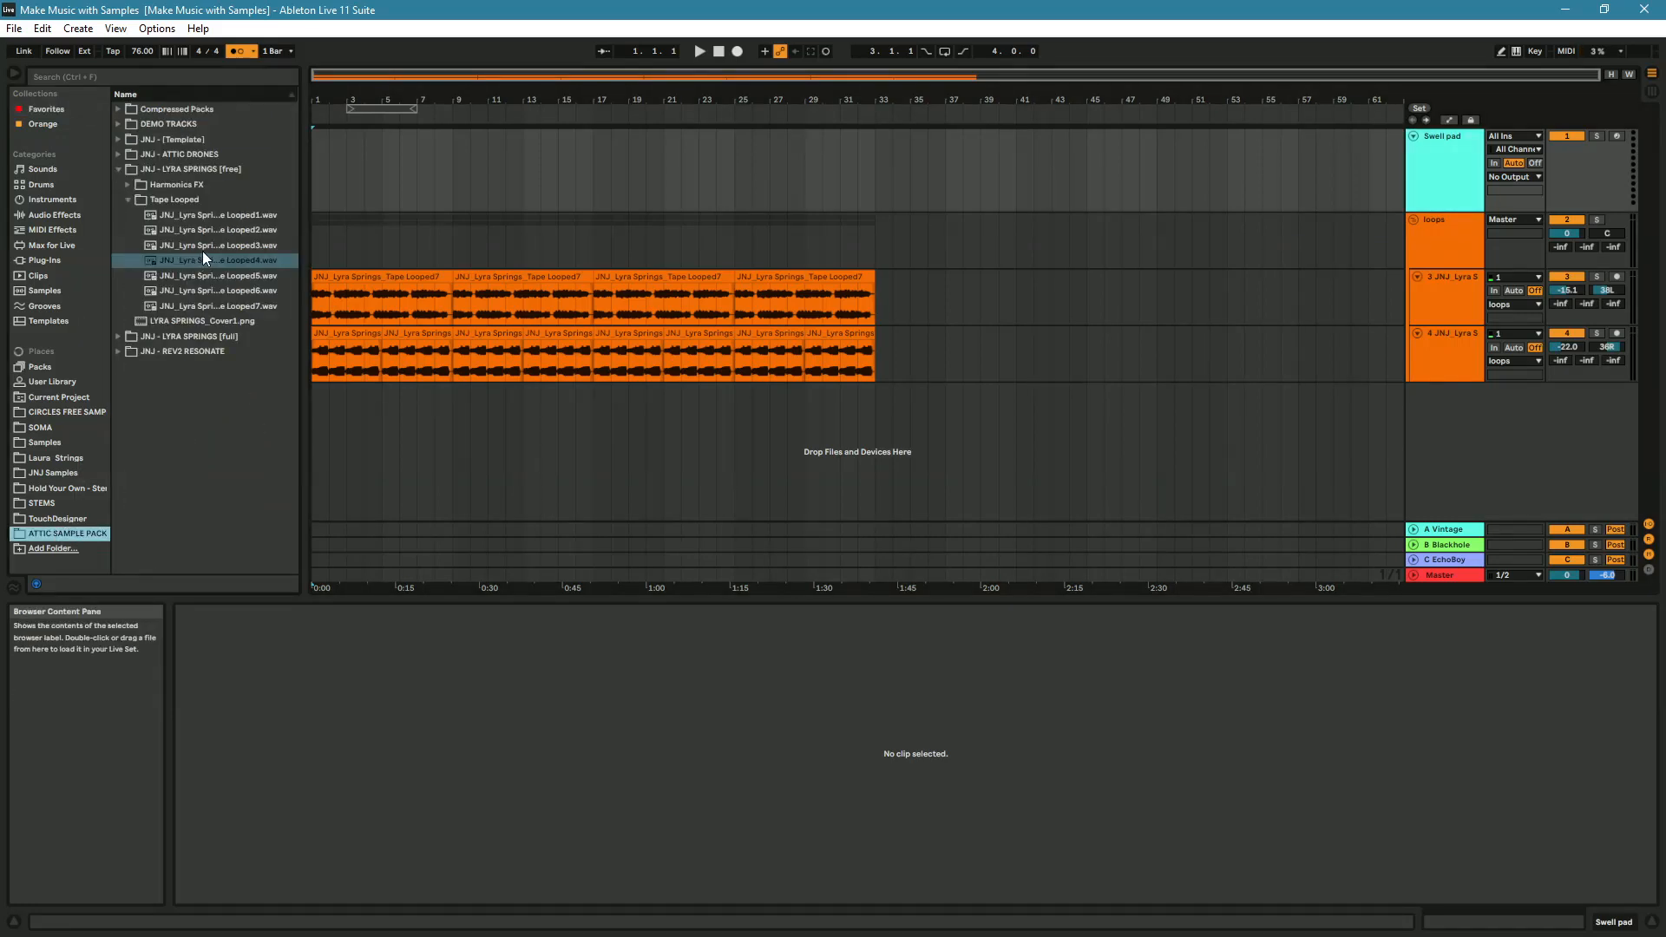
click(127, 200)
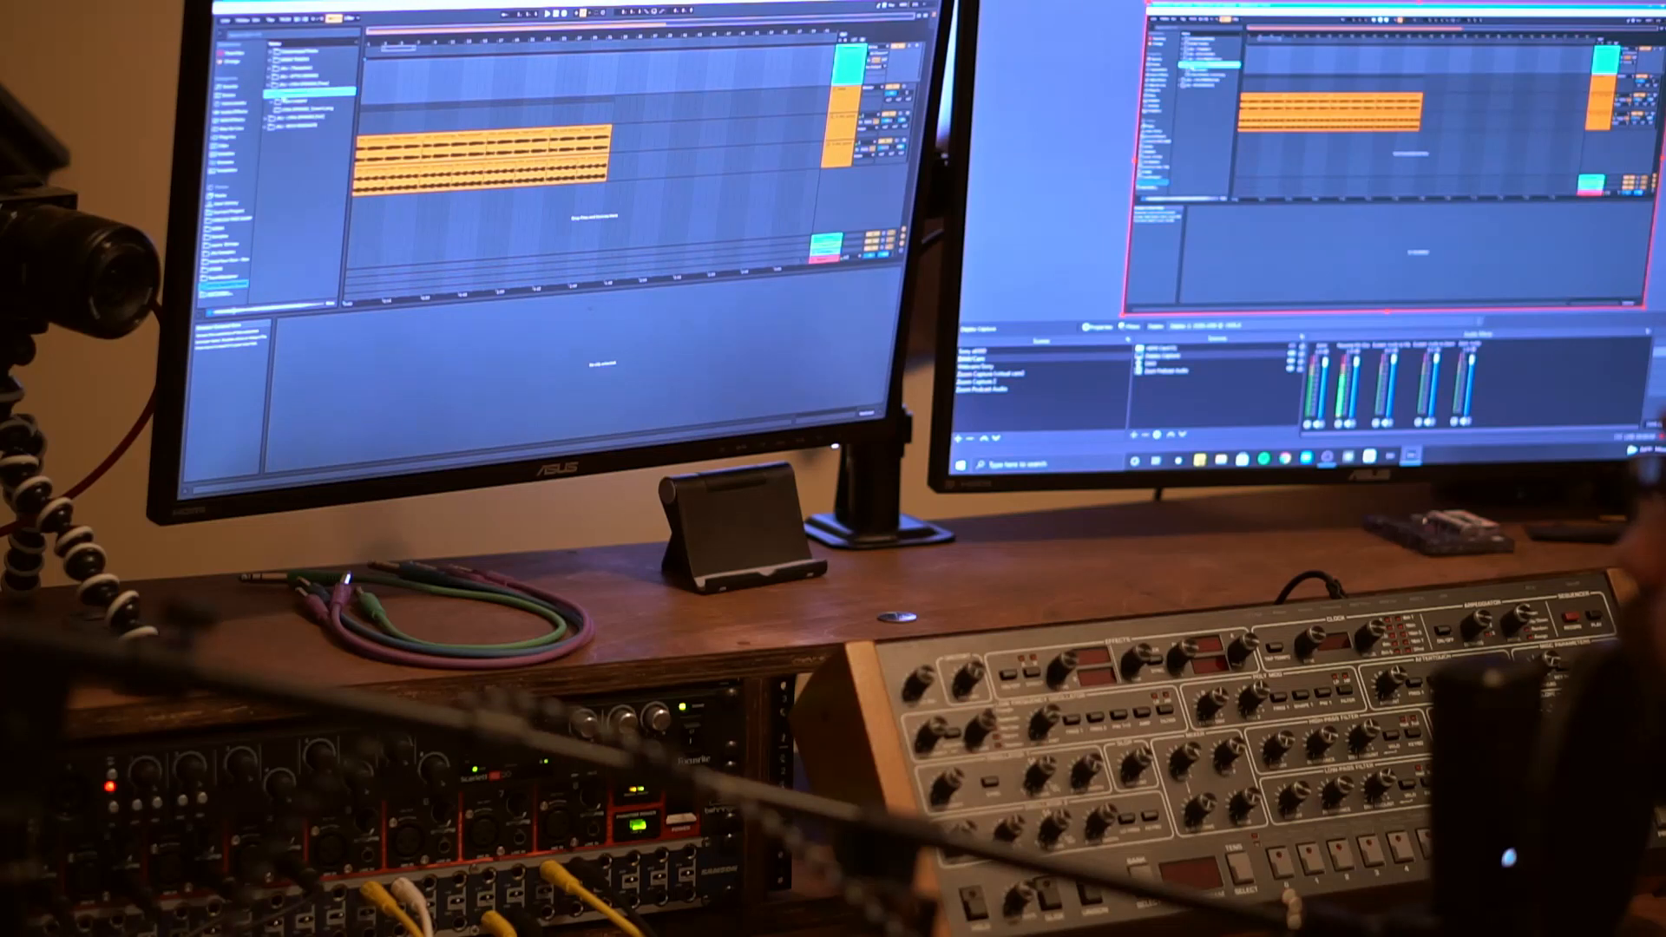
click(271, 94)
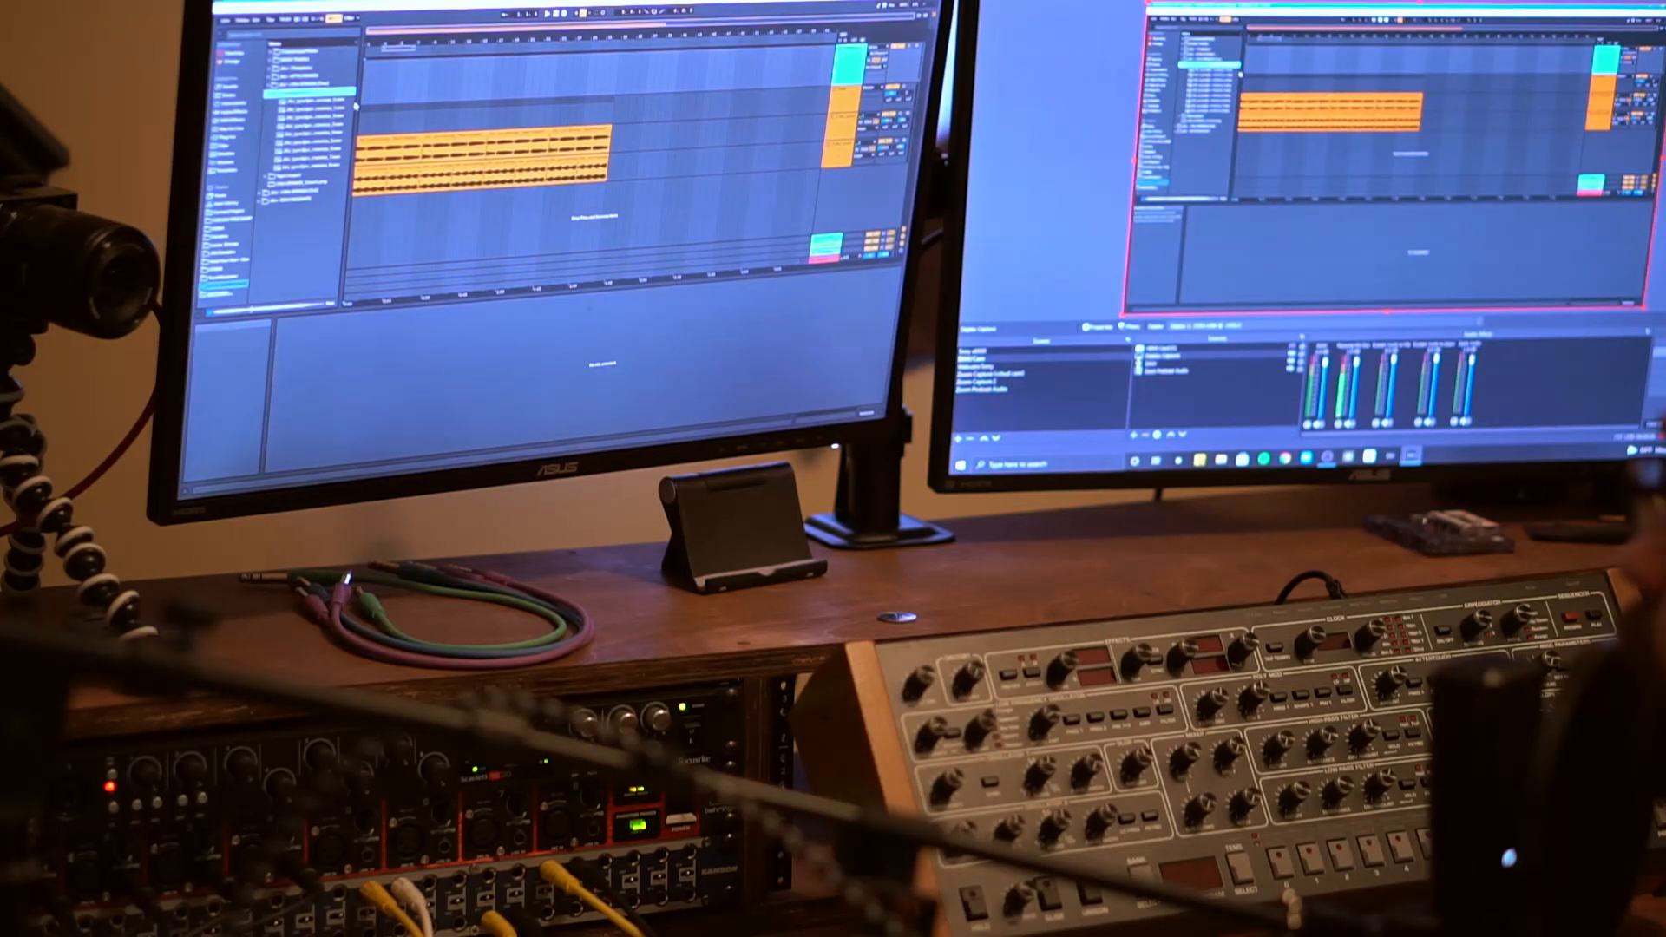
- Widen the browser and preview the Harmonics FX samples, selecting JNJ_Lyra Springs_Harmonics_3.wav
drag(356, 105, 373, 105)
click(329, 111)
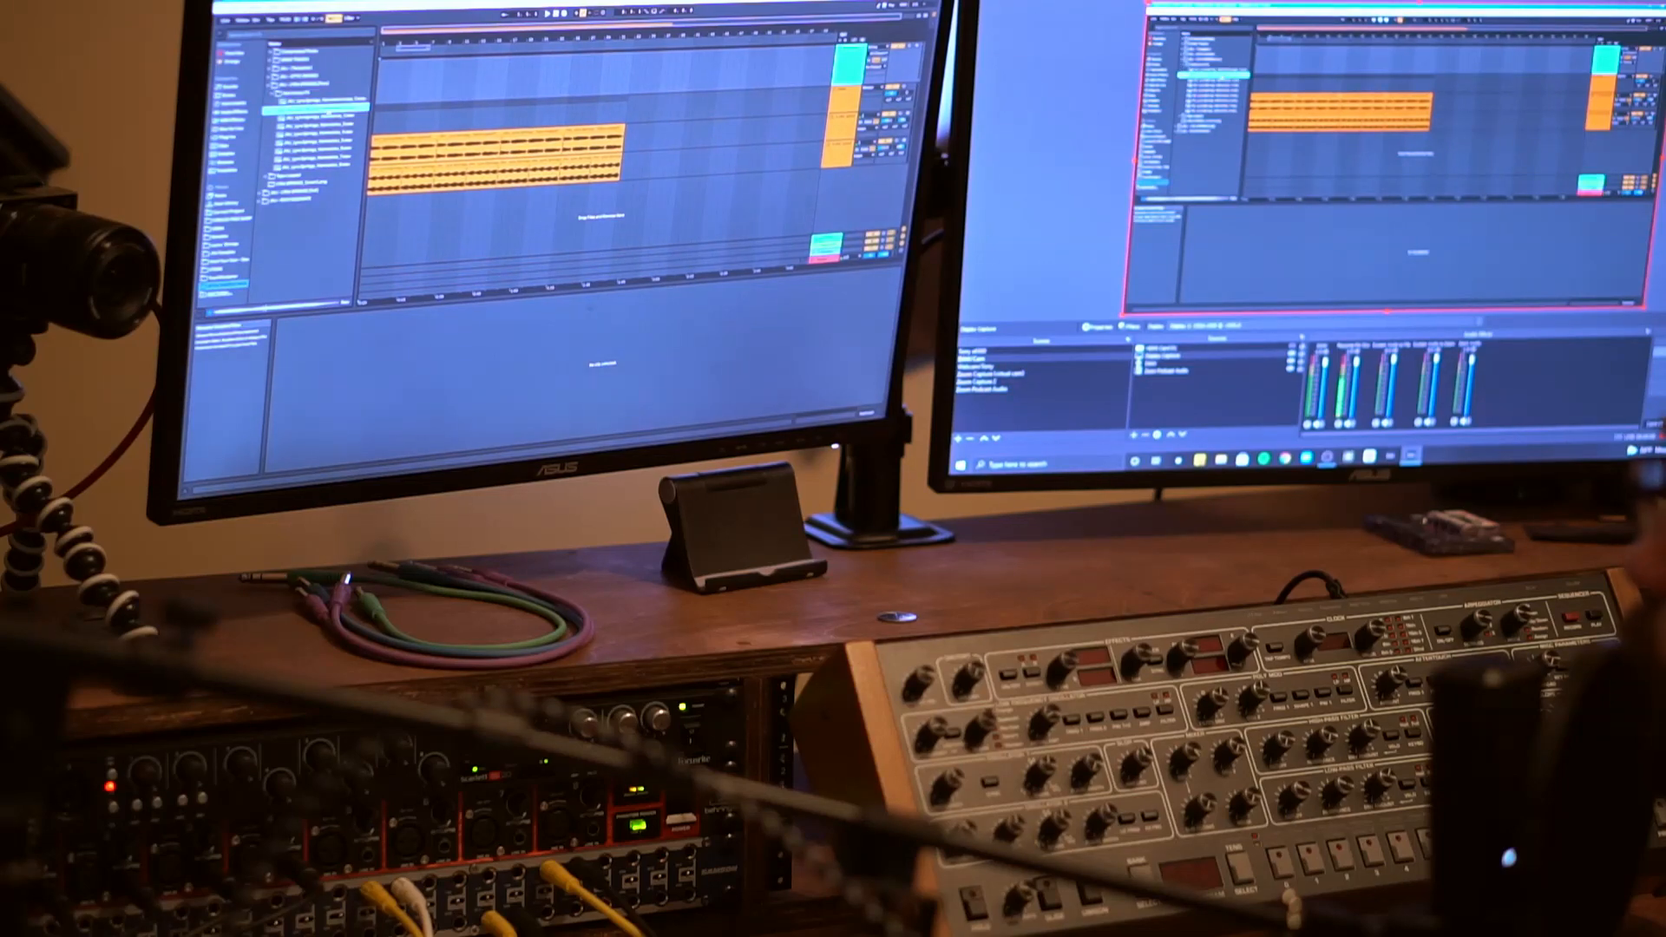
key(Down)
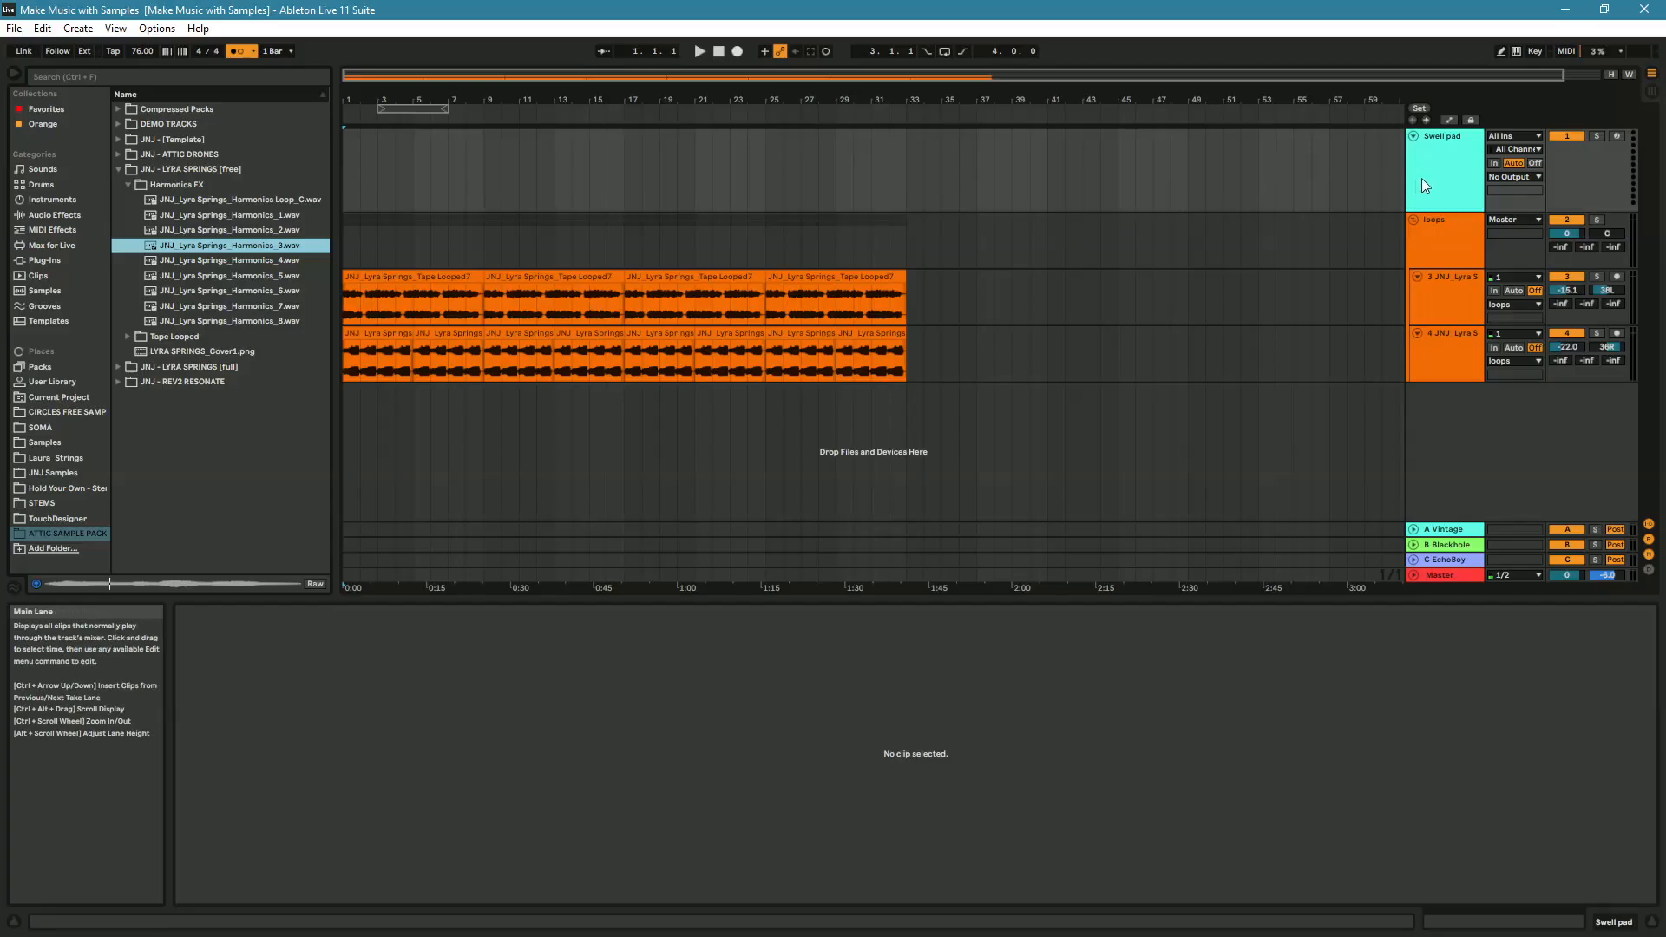
- Load the Kontakt sampler from the Favorites collection onto the Swell pad track
click(1432, 183)
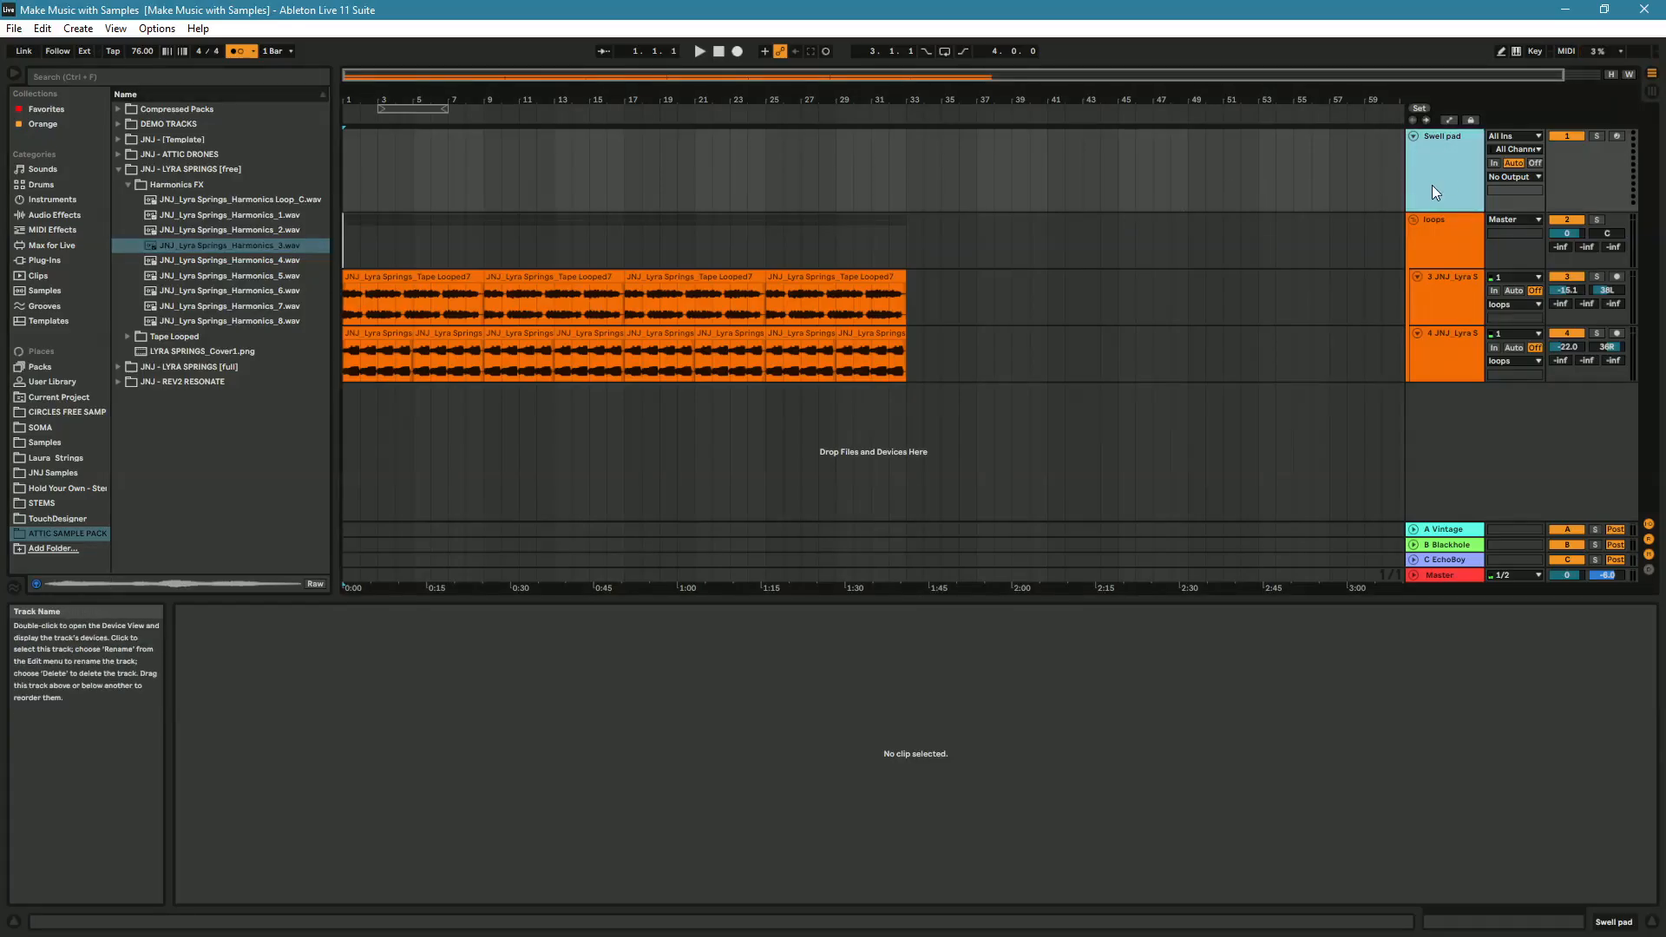
click(43, 109)
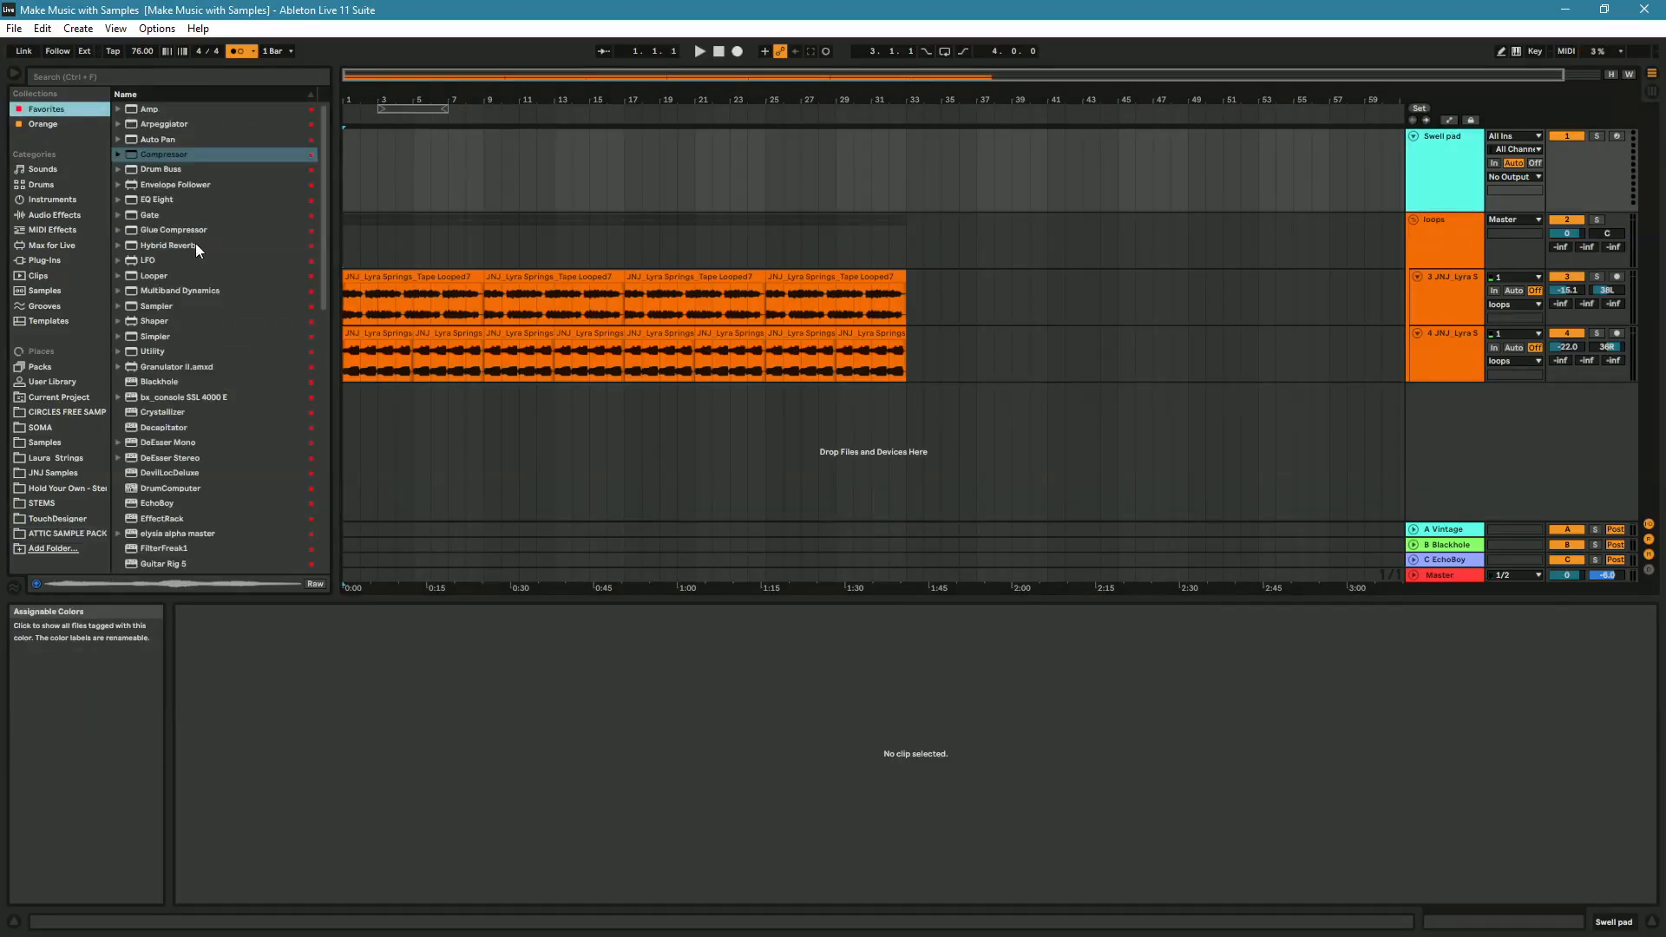
scroll(196, 257, down, 2)
drag(184, 436, 1431, 184)
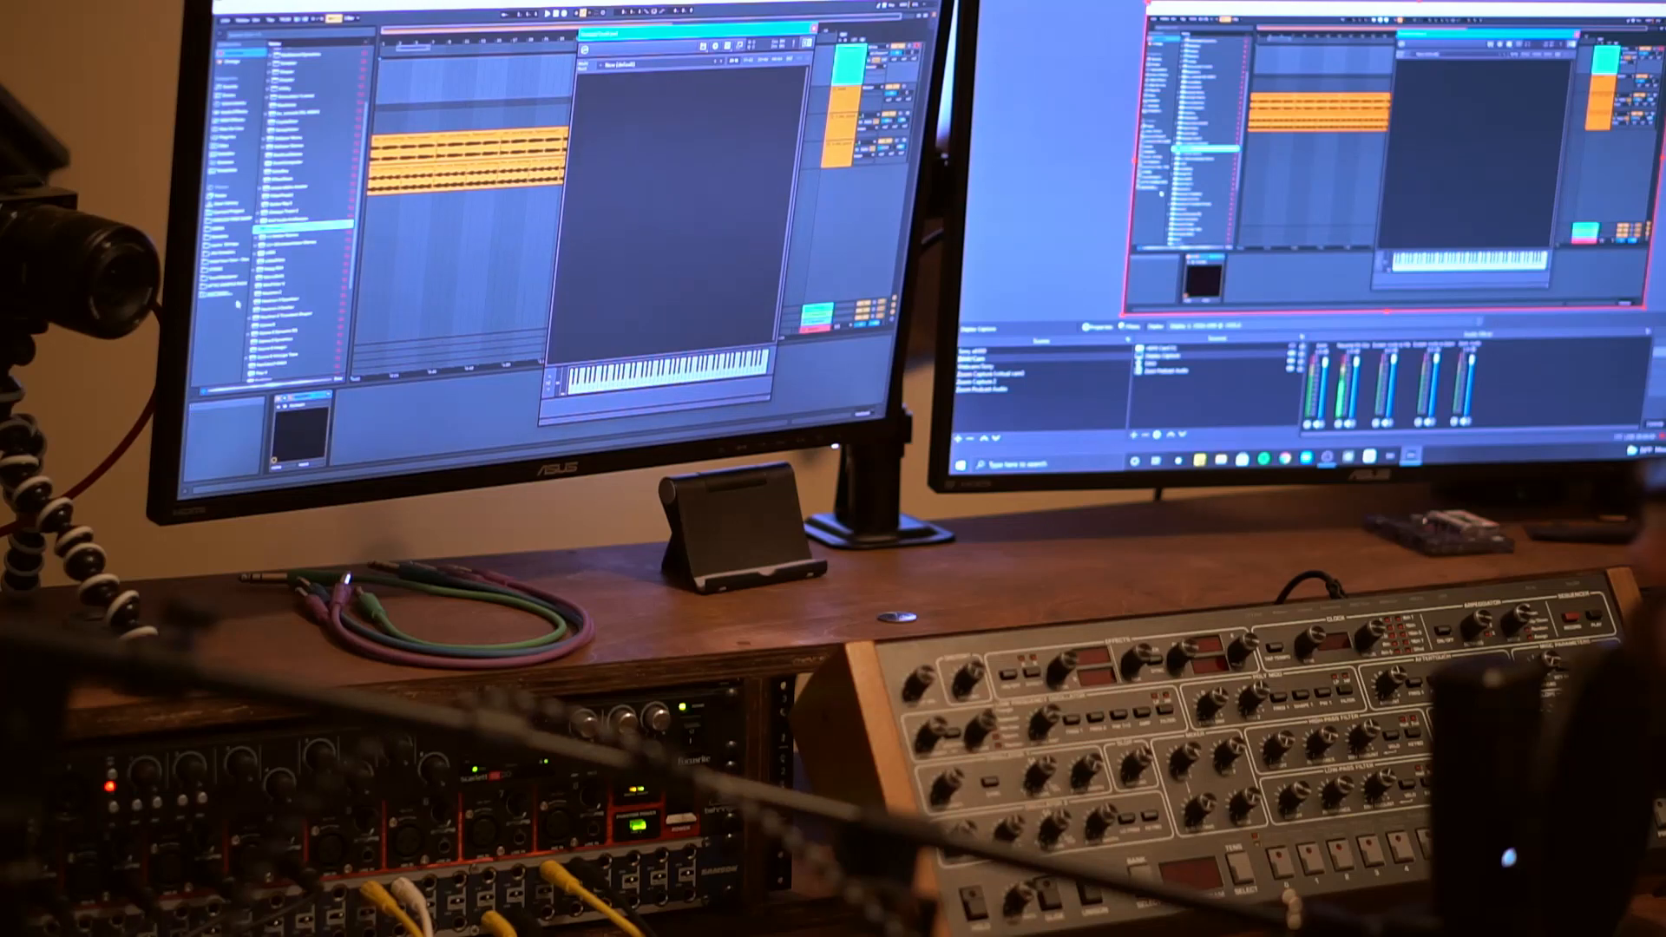
- Load JNJ_Lyra Springs_Harmonics_3.wav from the ATTIC SAMPLE PACKS folder into Kontakt and open the new instrument for editing
click(224, 287)
drag(301, 130, 674, 132)
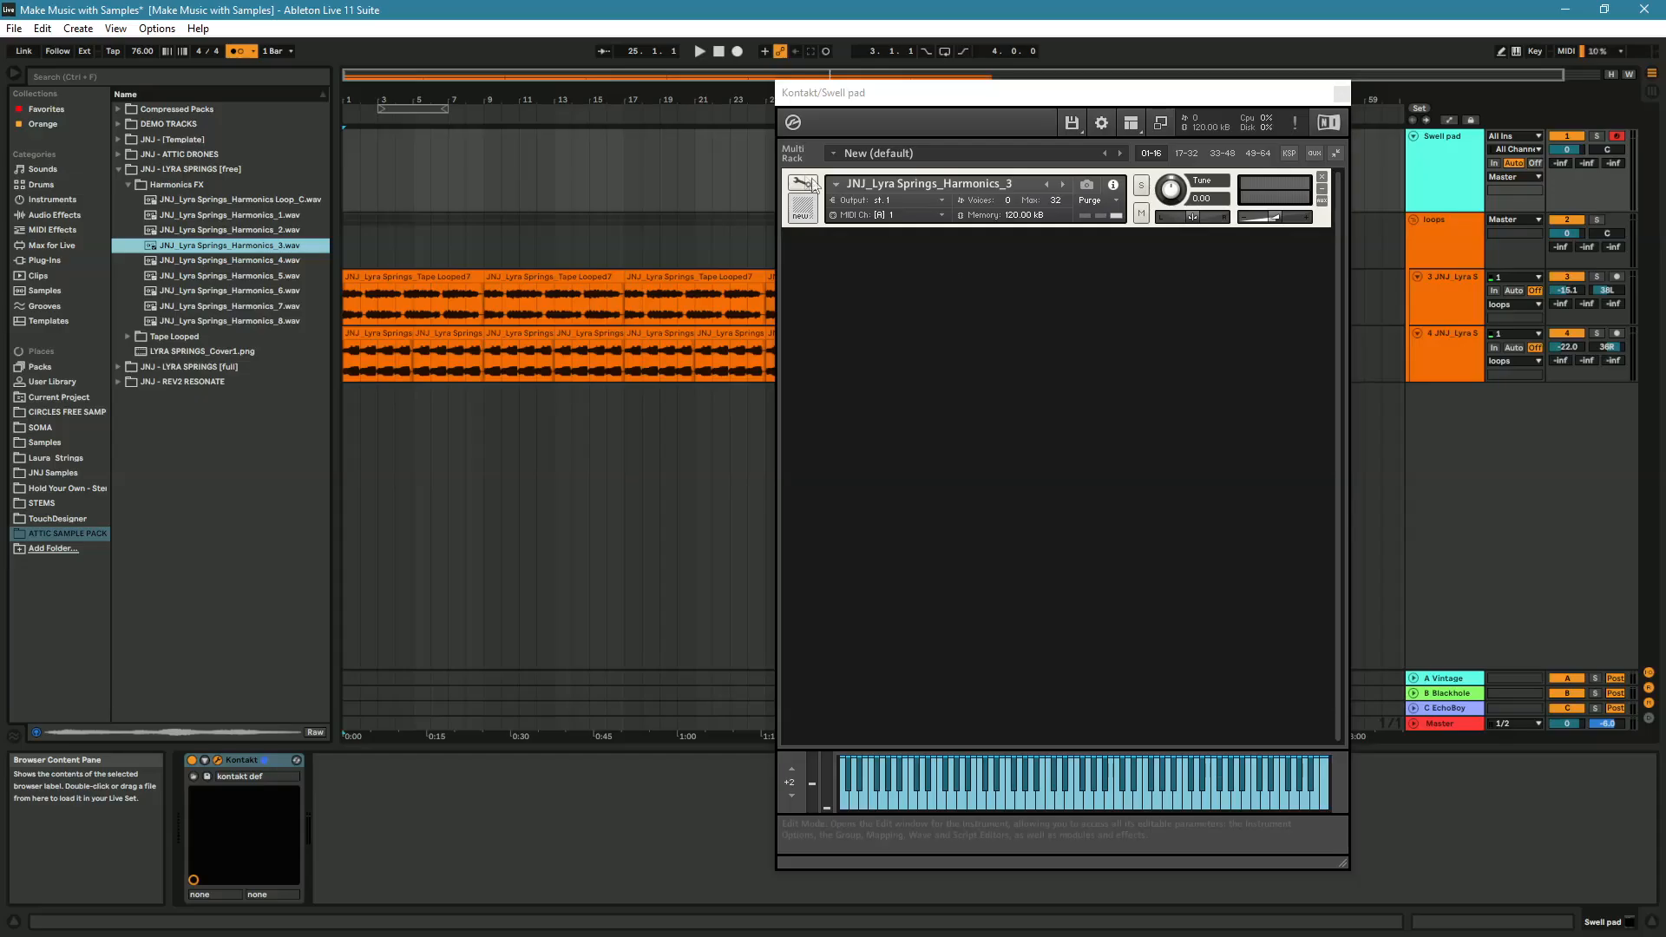
click(800, 182)
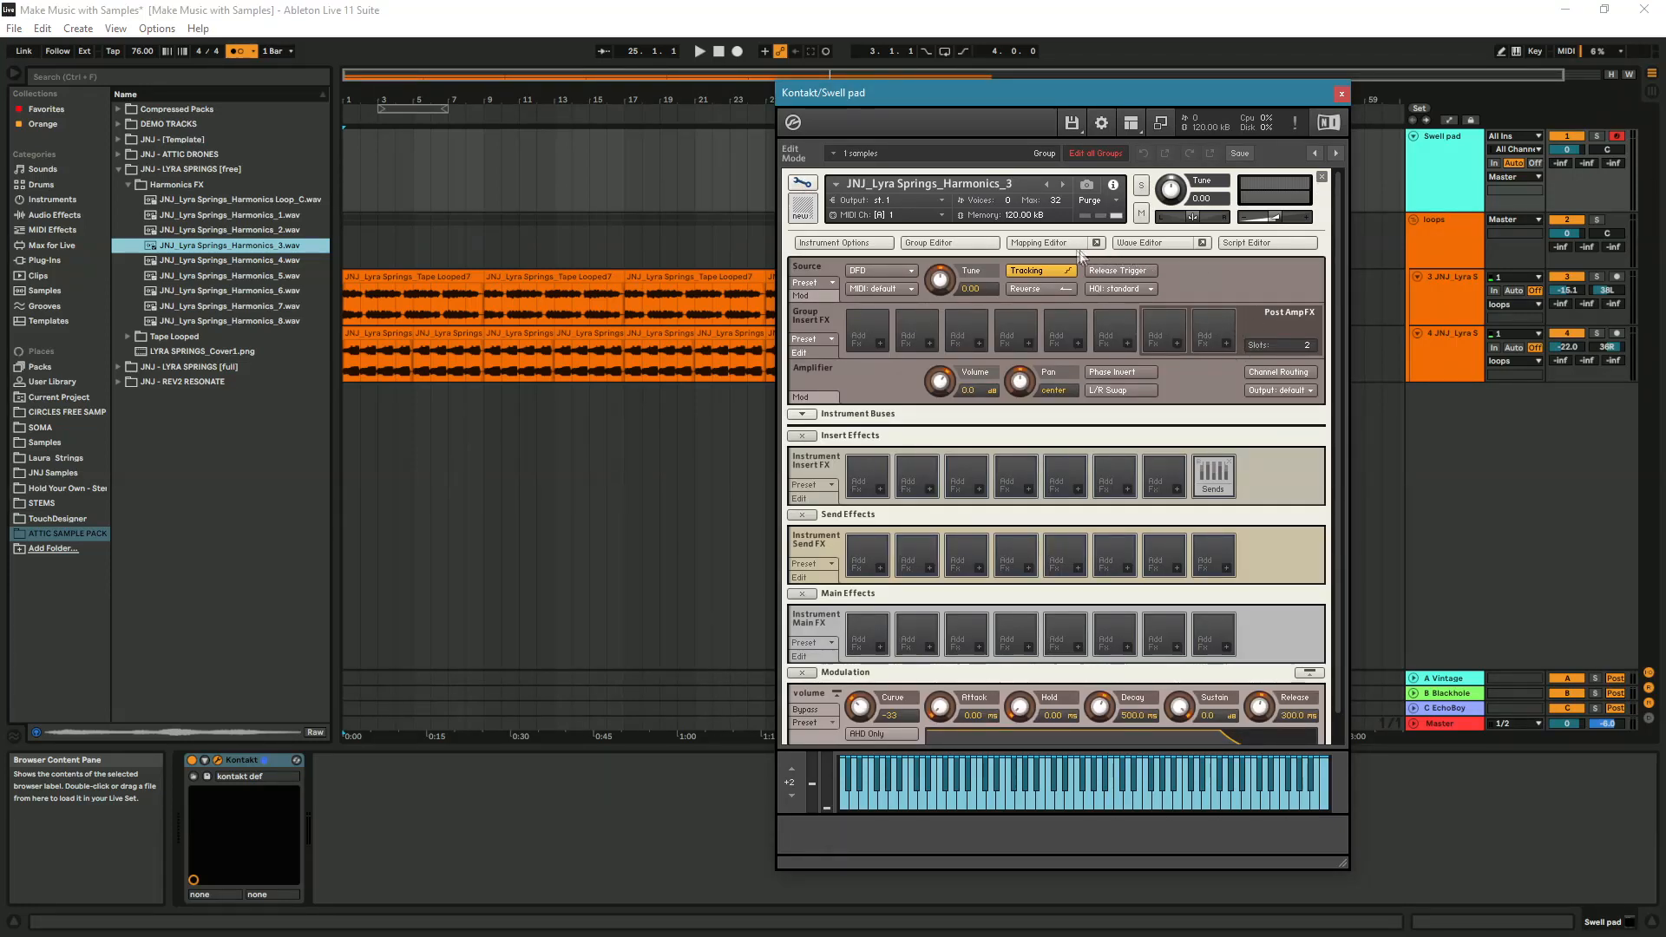
- Show the instrument's Mapping Editor and Group Editor and examine the key range and root key of the Harmonics_3 zone
click(1041, 244)
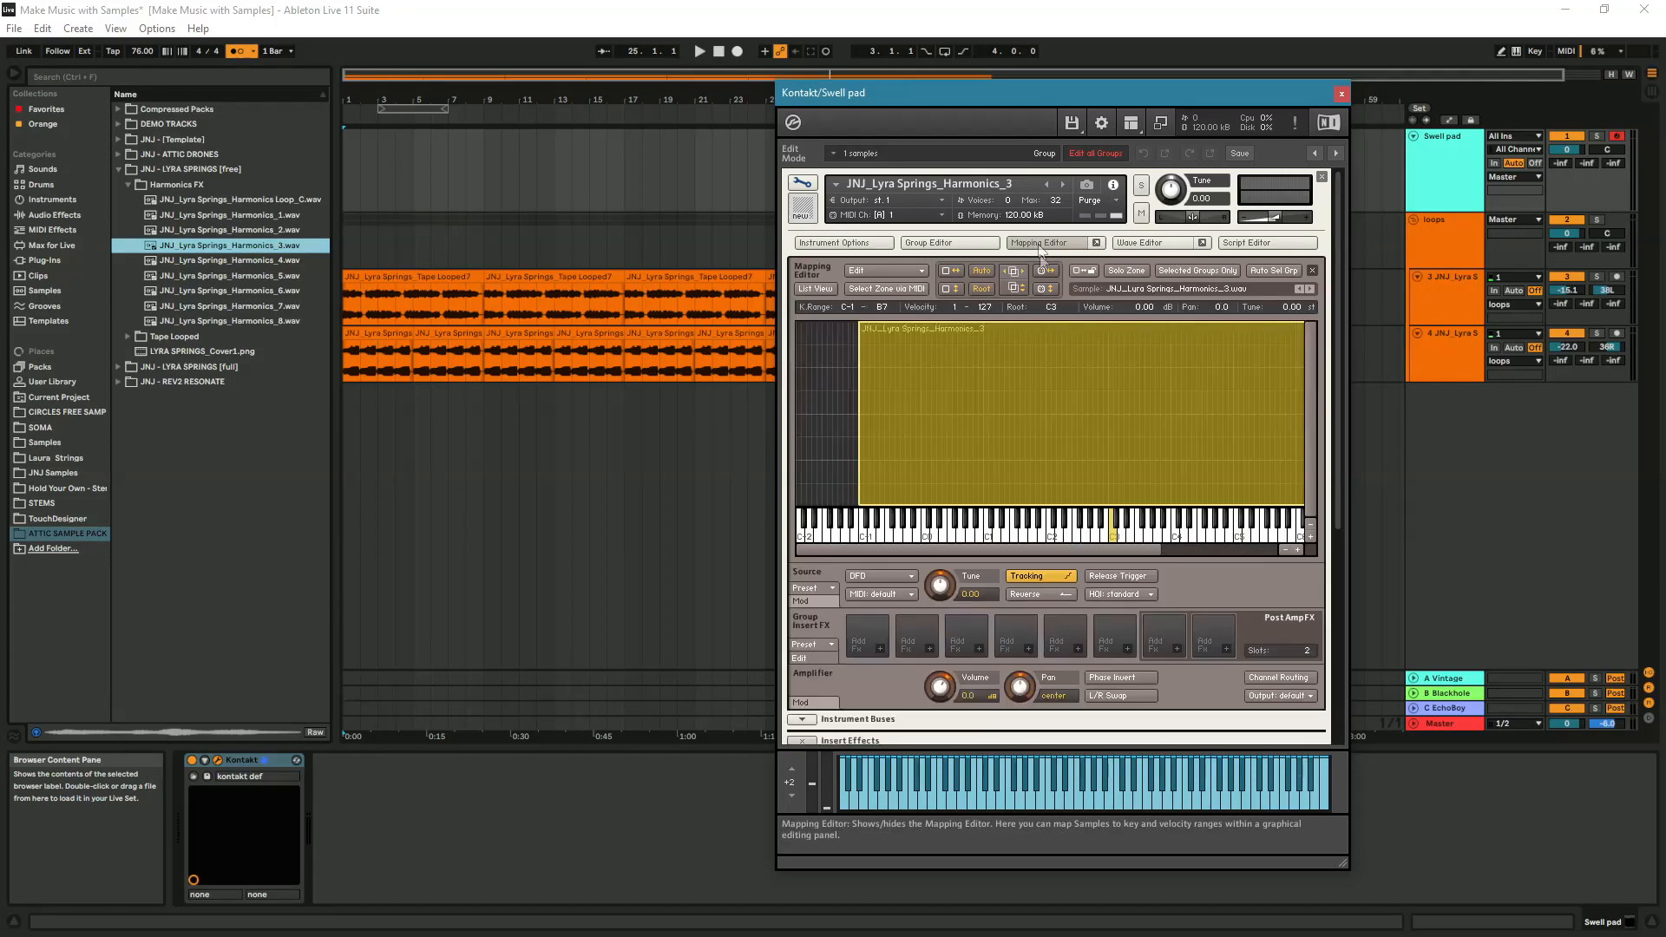
drag(1069, 549, 1113, 554)
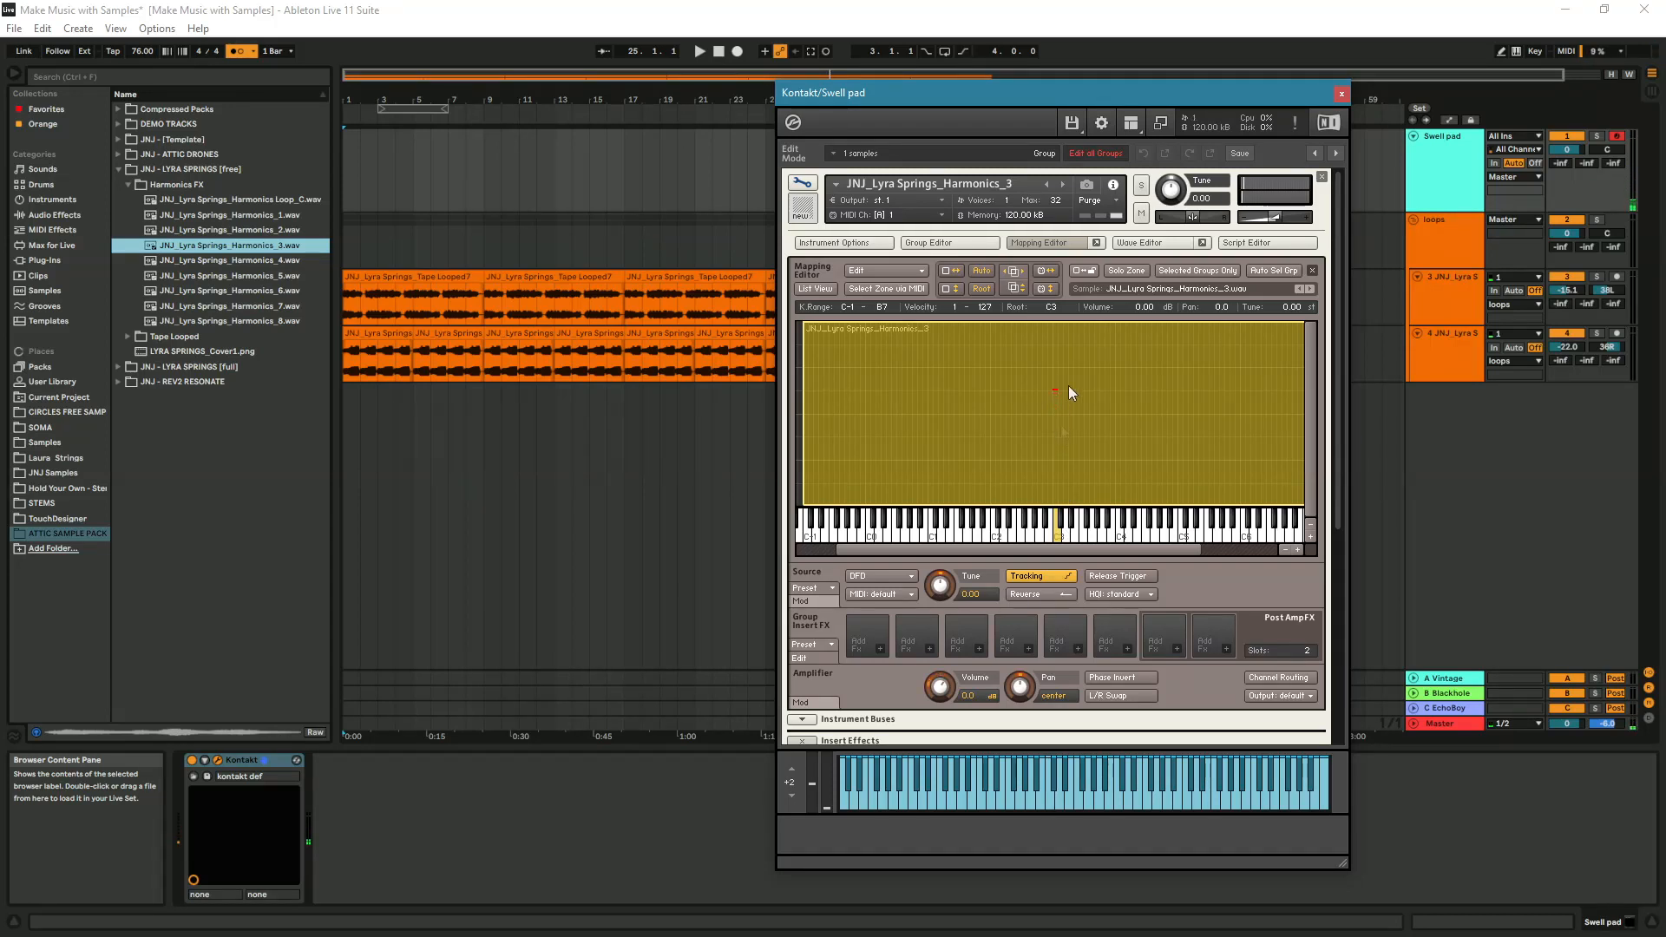
click(950, 242)
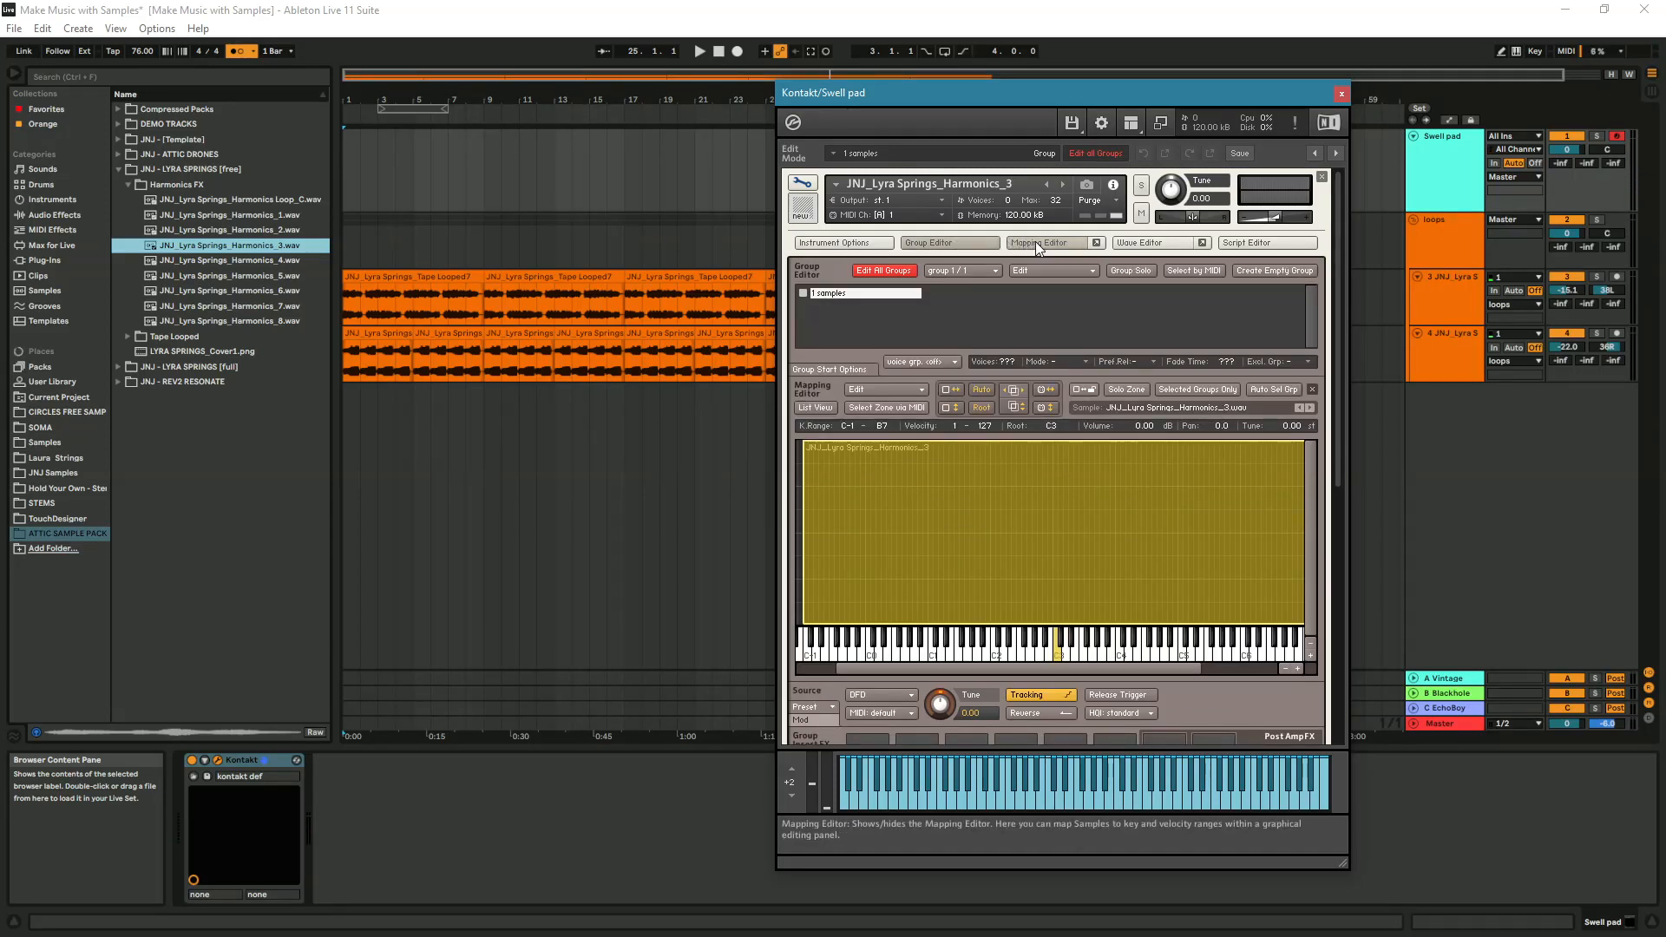
click(1038, 241)
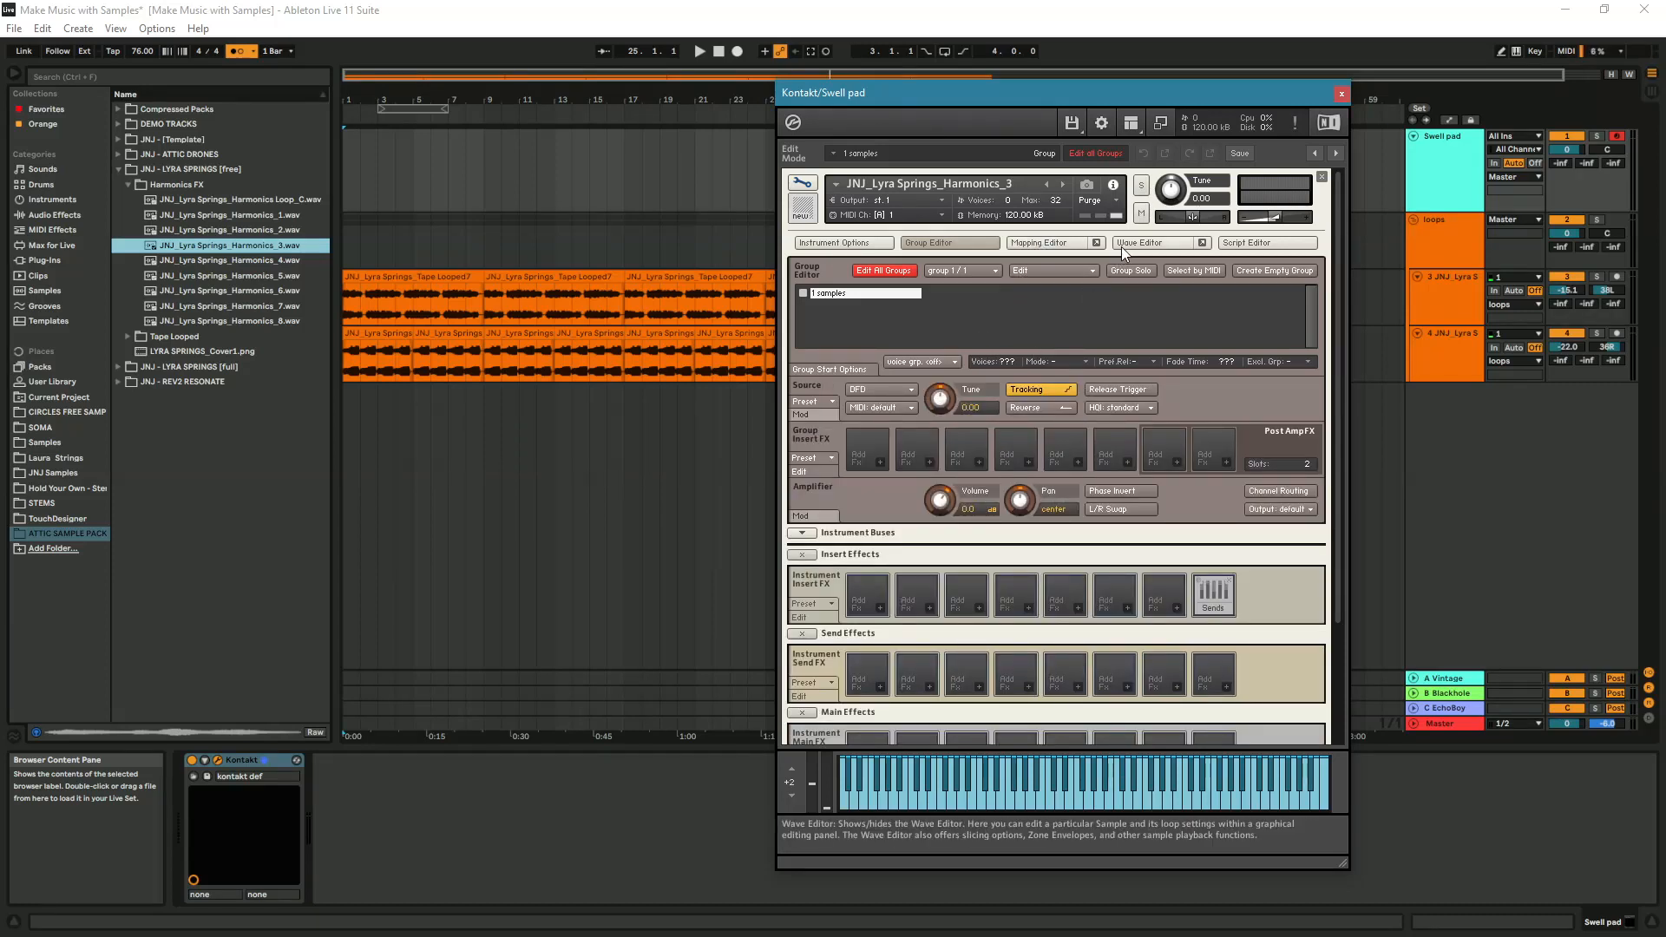
click(1066, 245)
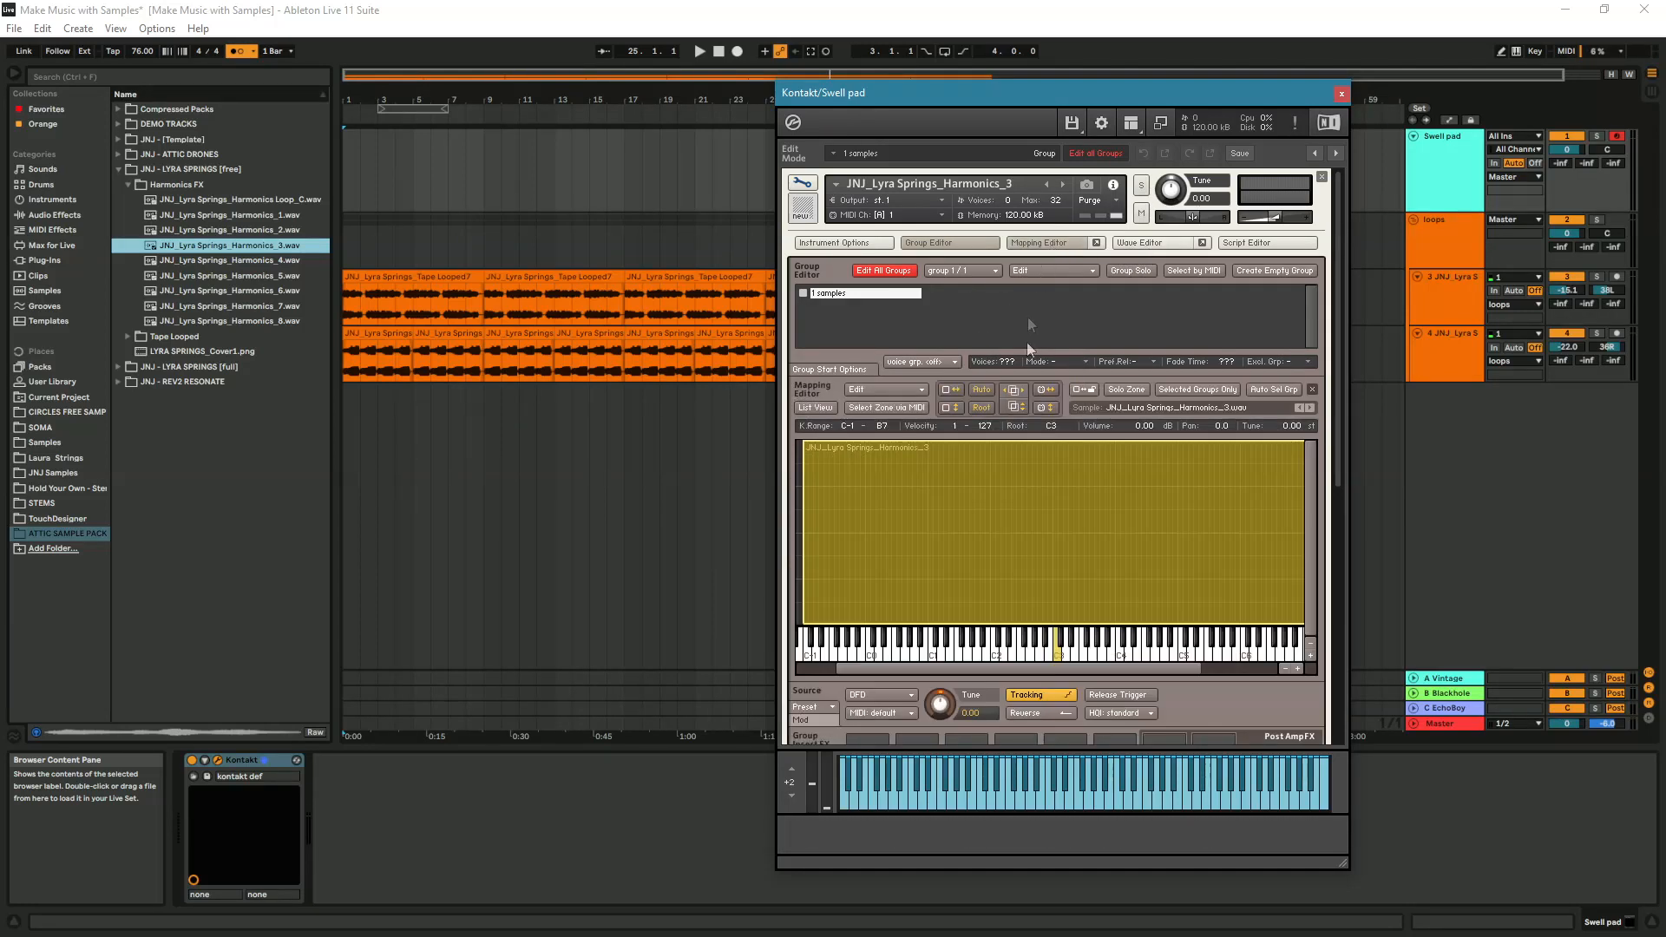
mouse_move(1049, 670)
mouse_down()
mouse_move(1127, 670)
mouse_move(1017, 669)
mouse_up()
right_click(1052, 671)
click(1032, 671)
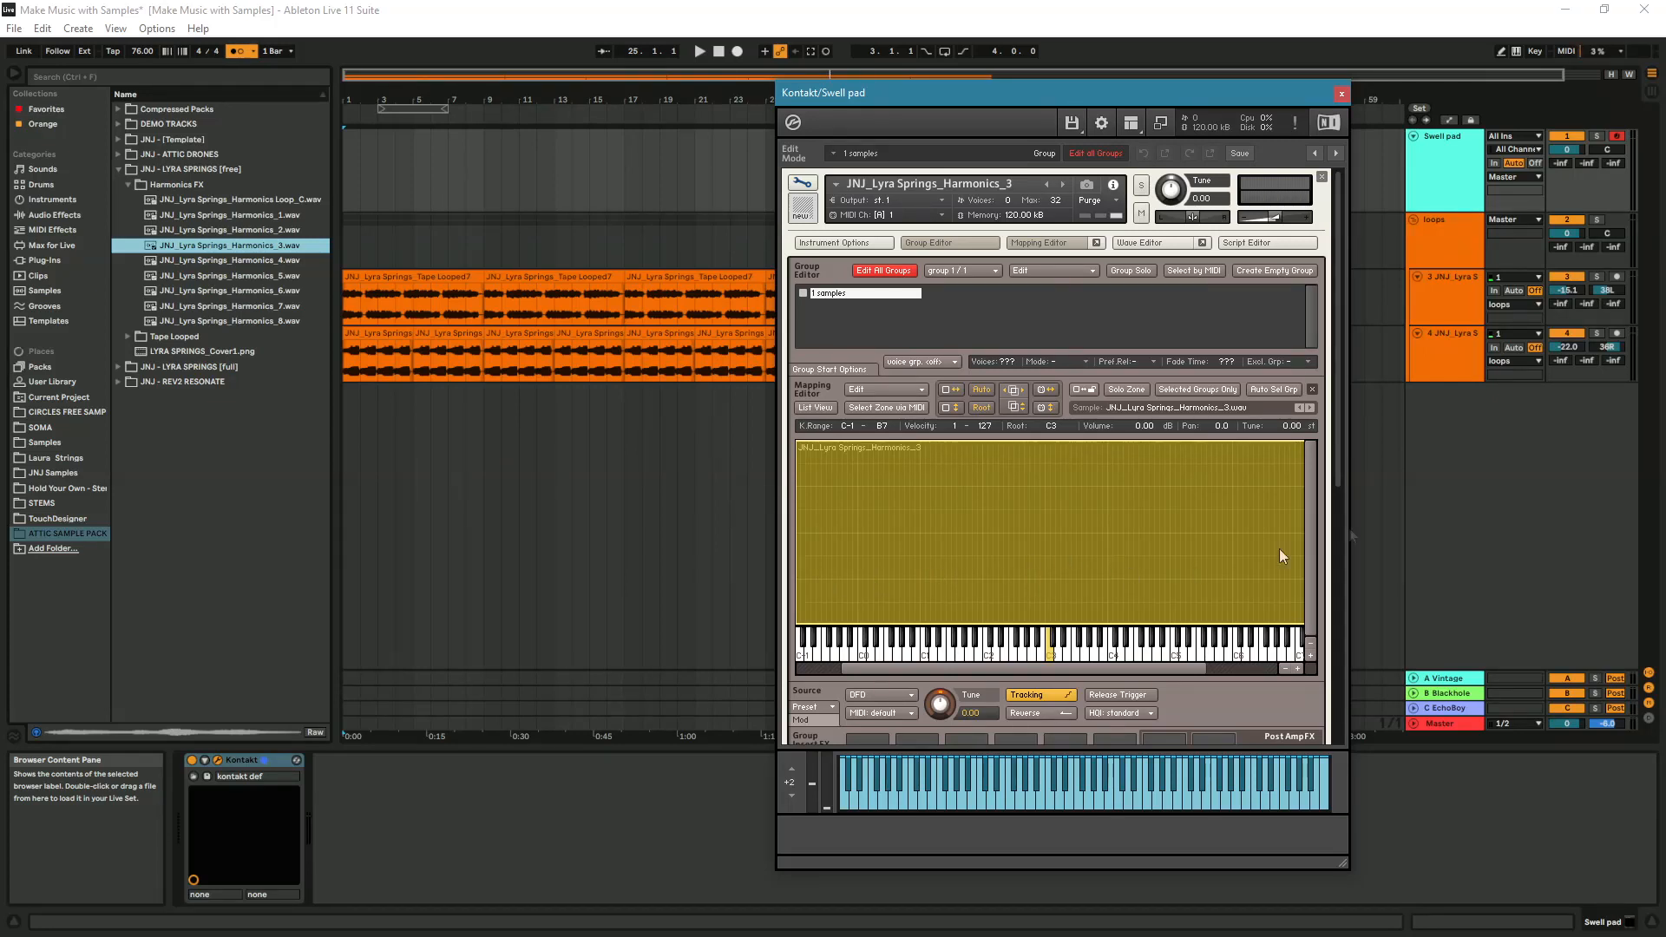
- Look through the instrument's mapping, source, effects and volume modulation sections while playing notes with the sample
mouse_move(1335, 387)
mouse_down()
mouse_move(1338, 419)
mouse_move(1338, 395)
mouse_up()
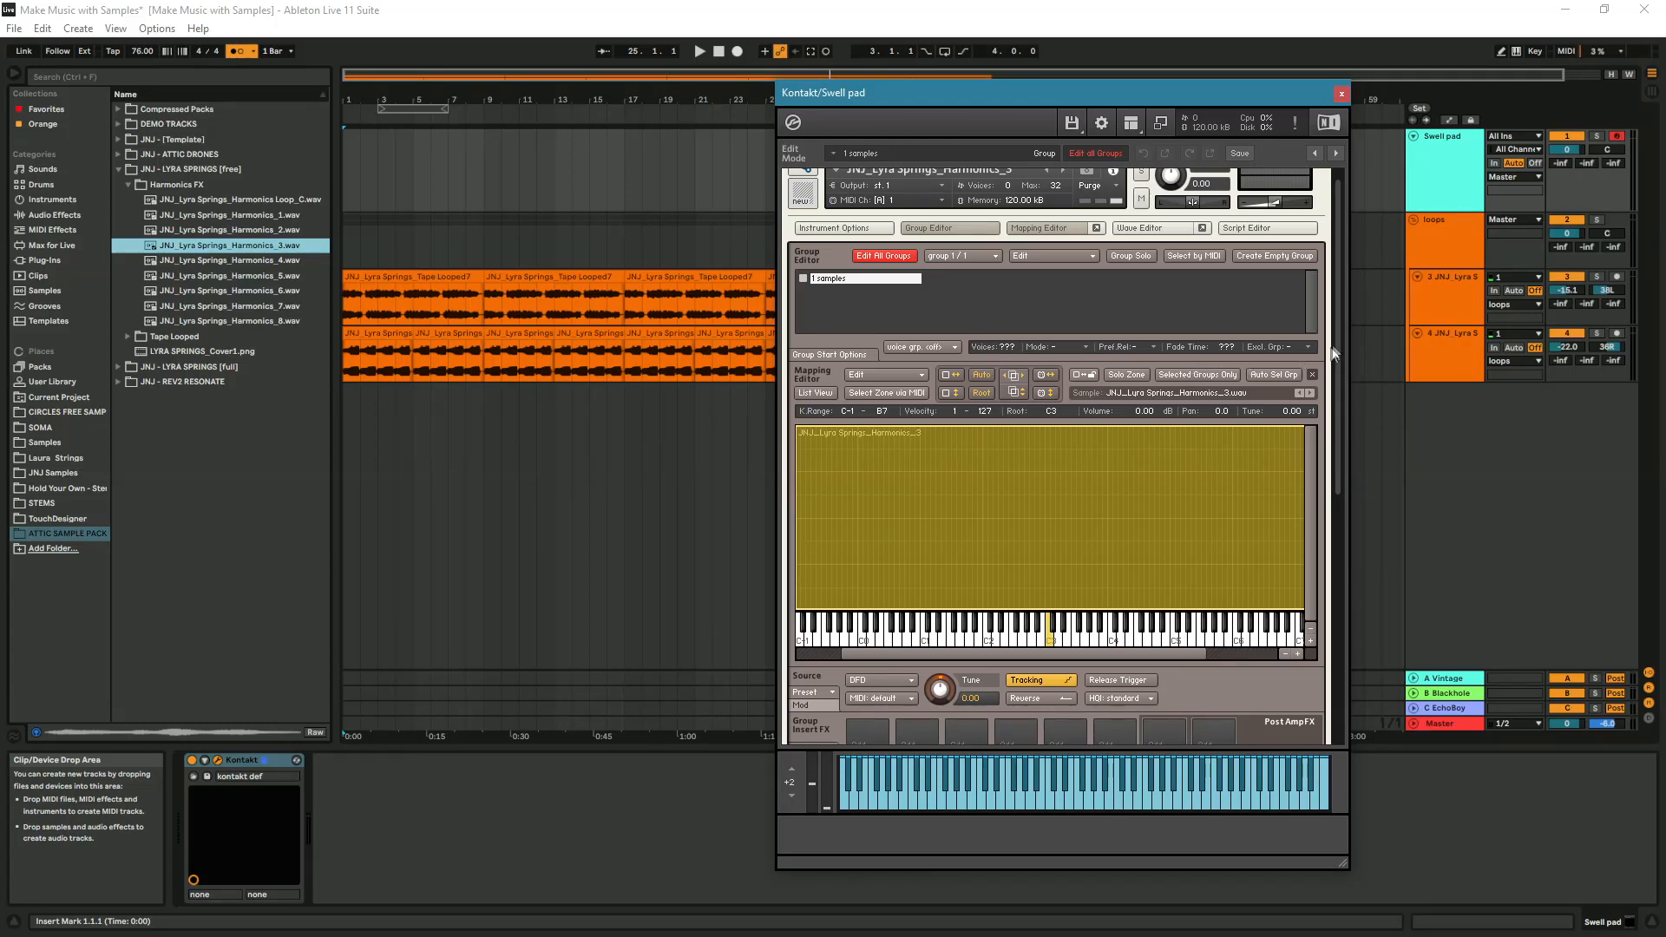
drag(1341, 340, 1340, 371)
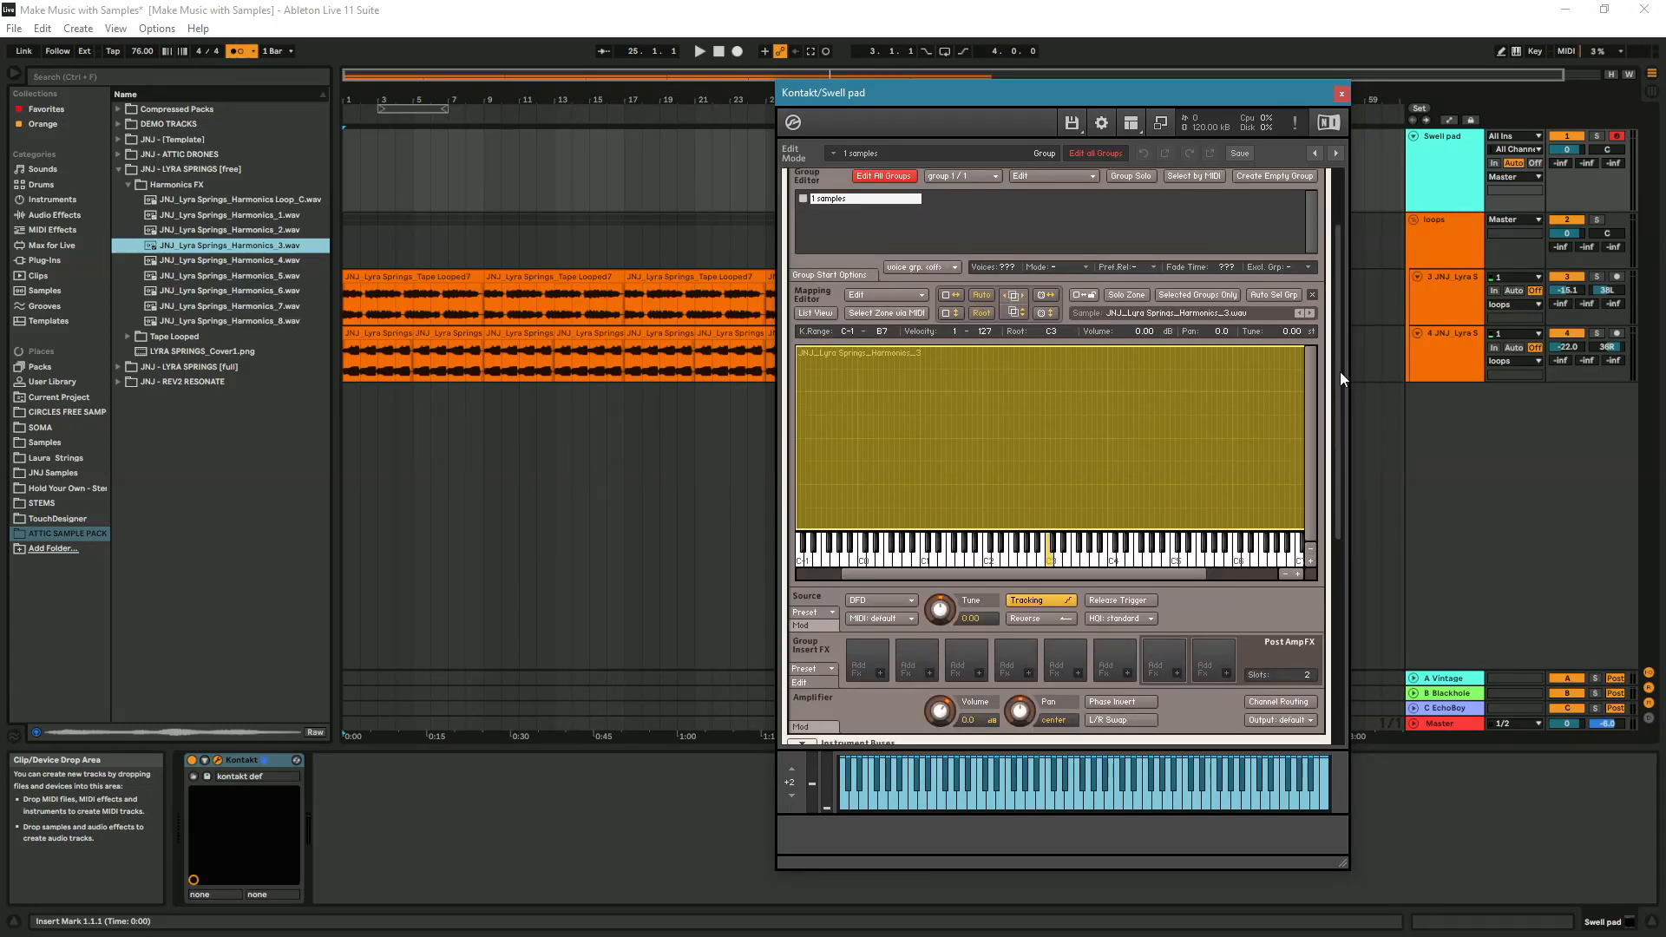
scroll(1335, 365, up, 2)
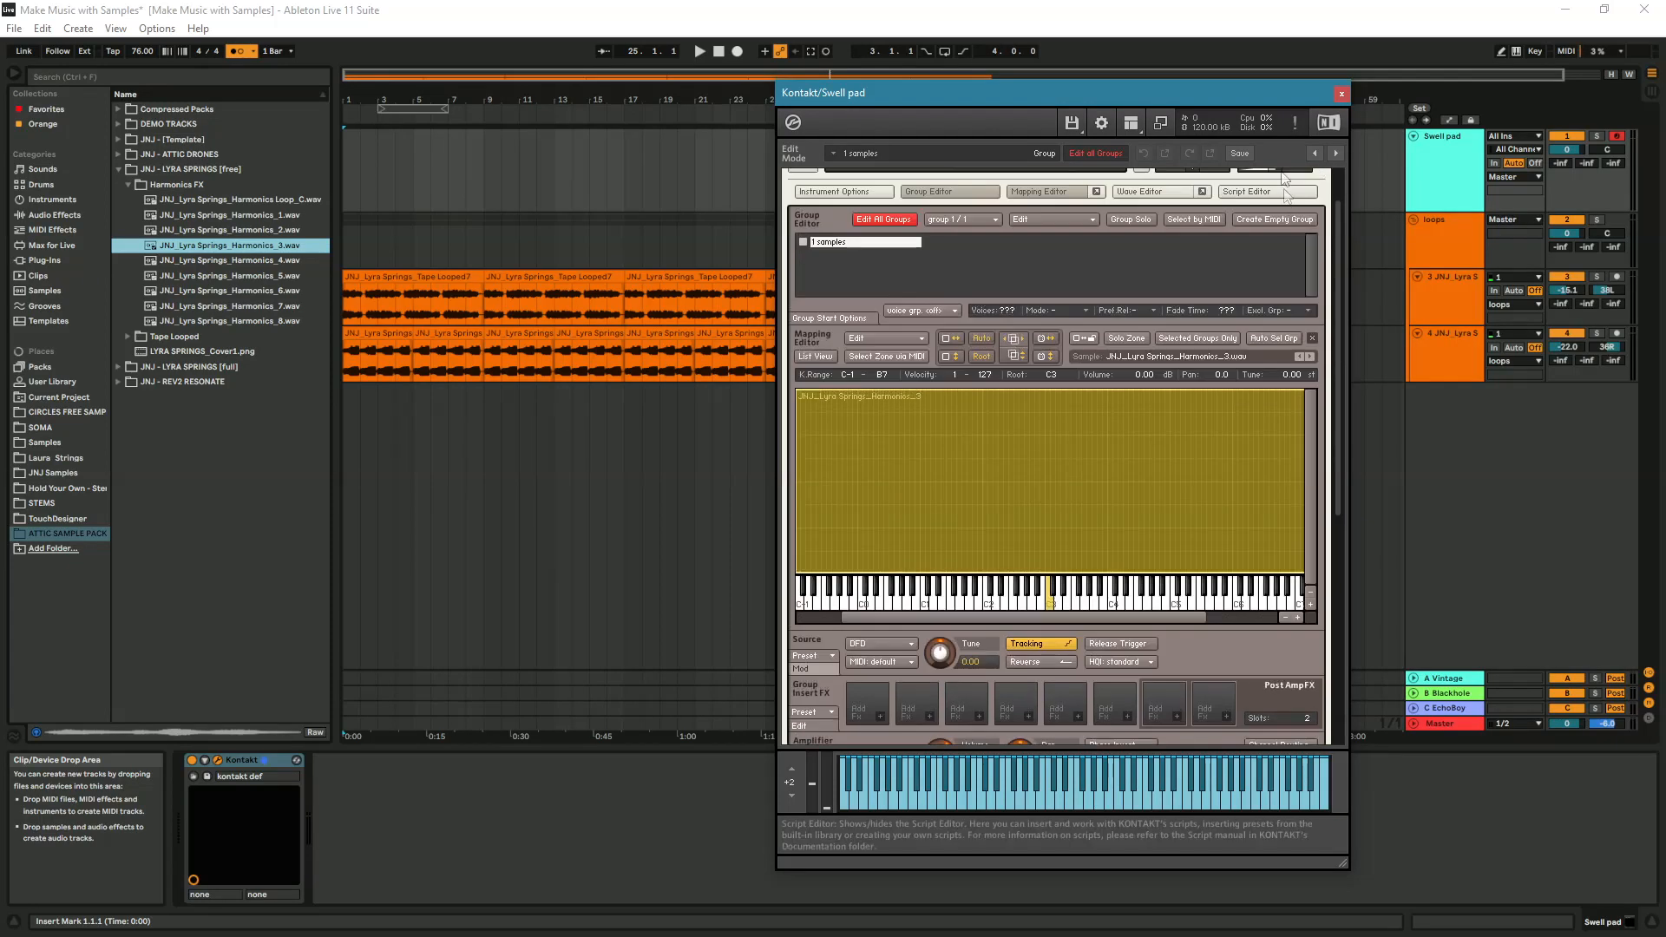
drag(1259, 105, 1128, 118)
mouse_move(1212, 475)
mouse_down()
mouse_move(1213, 431)
mouse_move(1213, 484)
mouse_up()
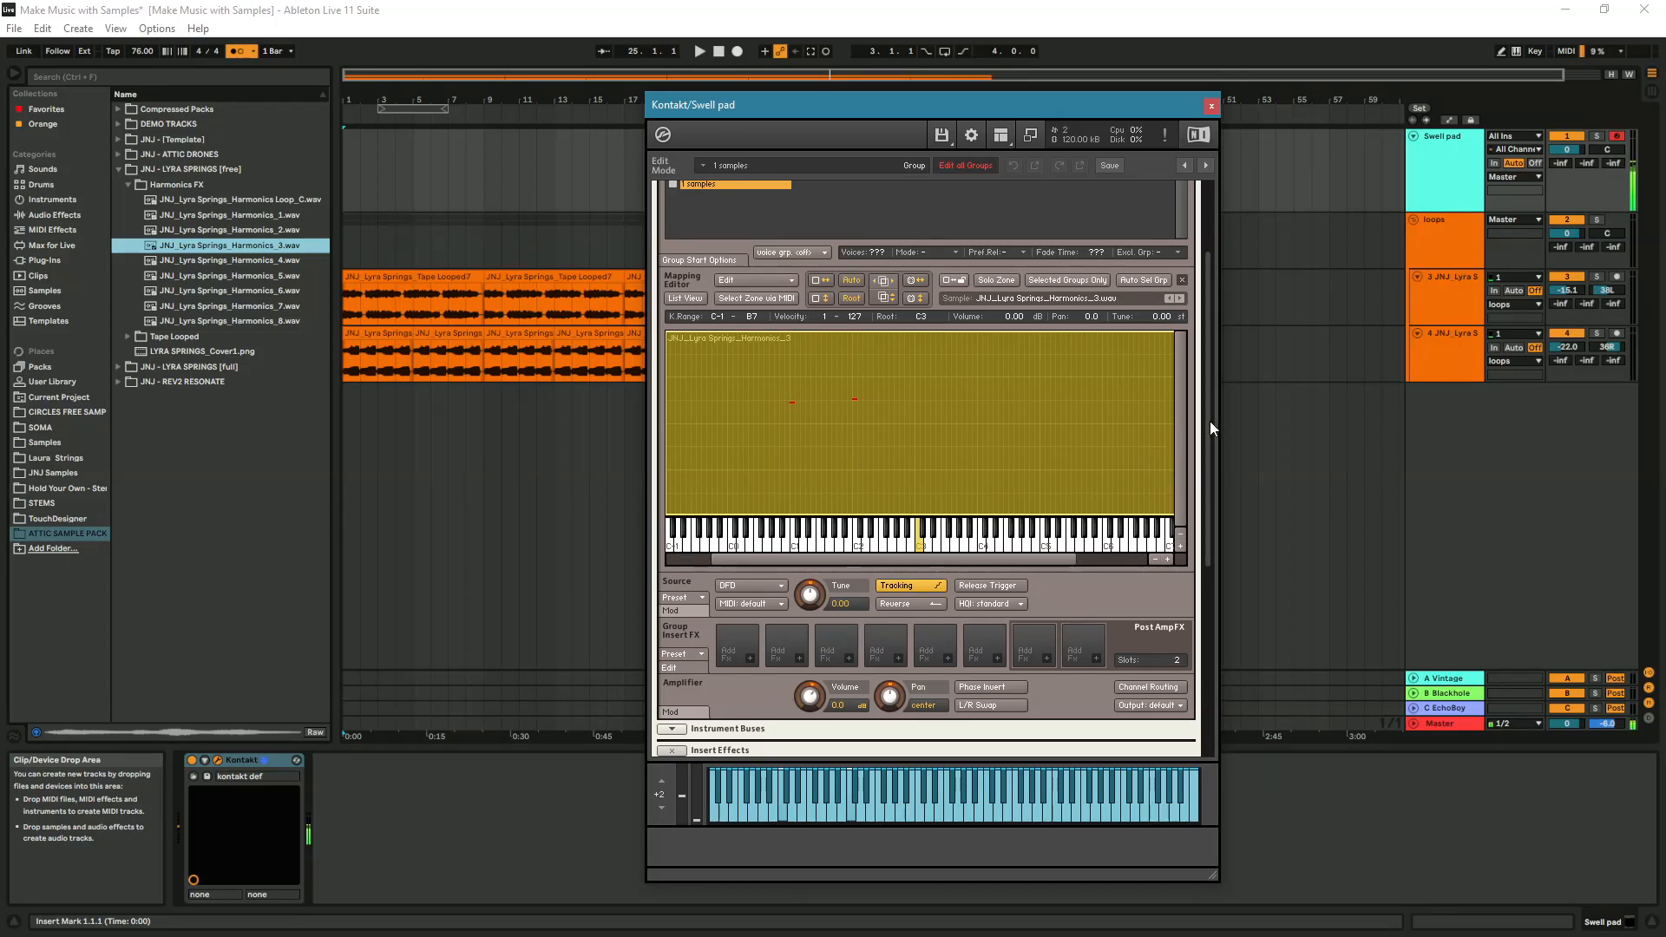
drag(1210, 420, 1209, 487)
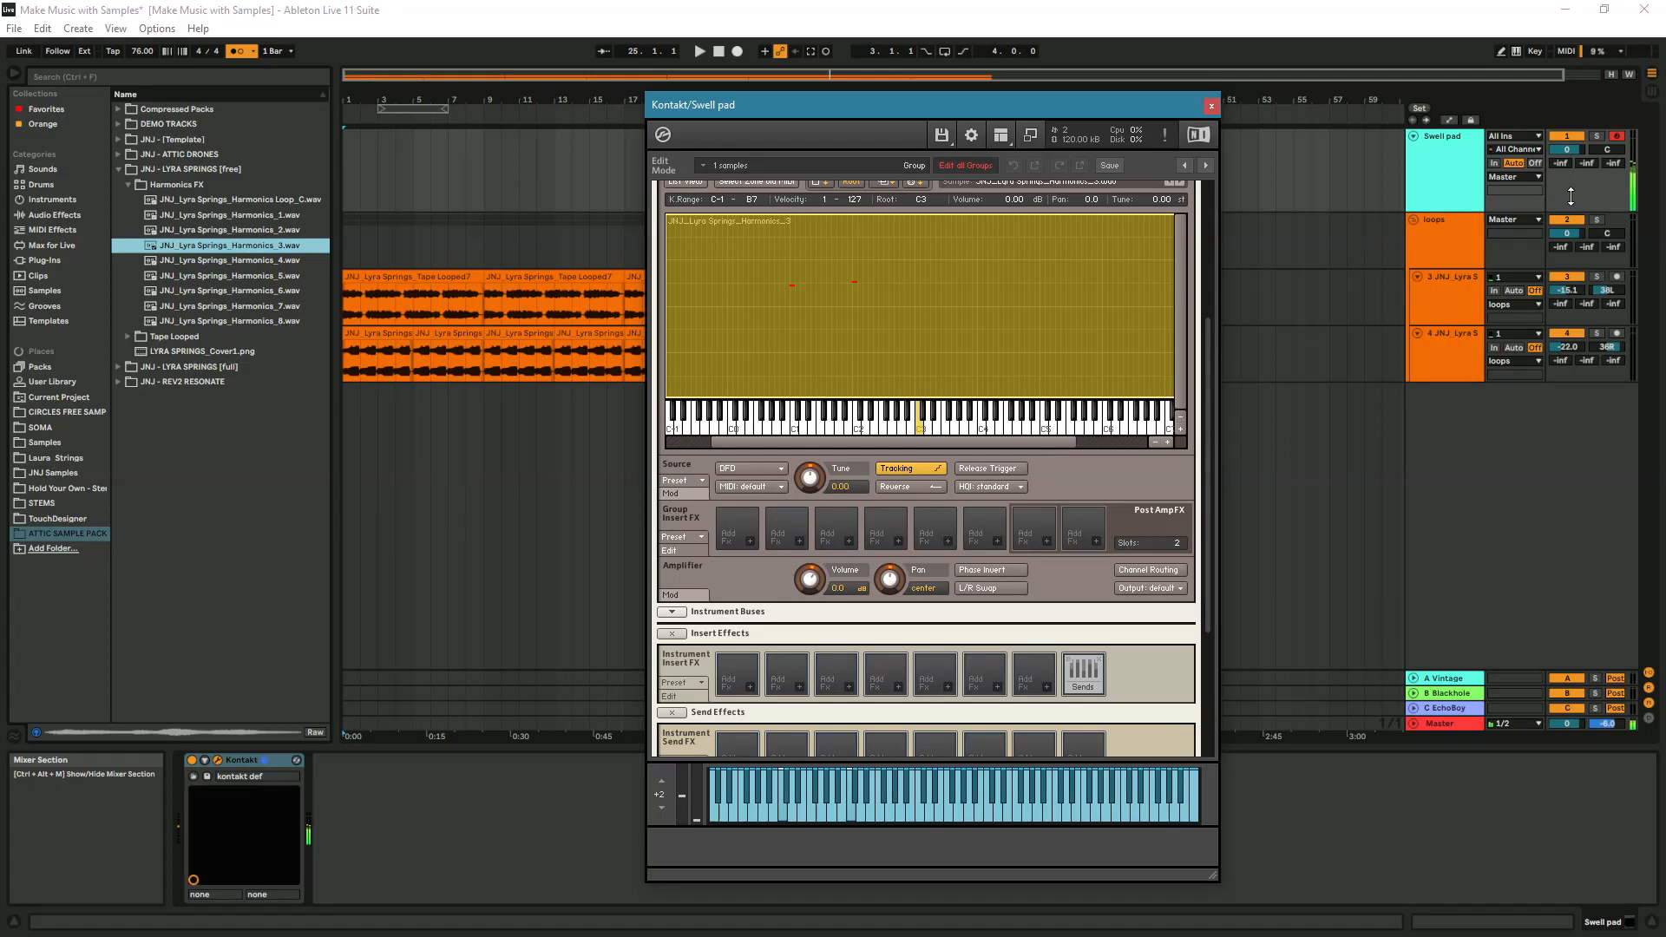
drag(1207, 378, 1212, 505)
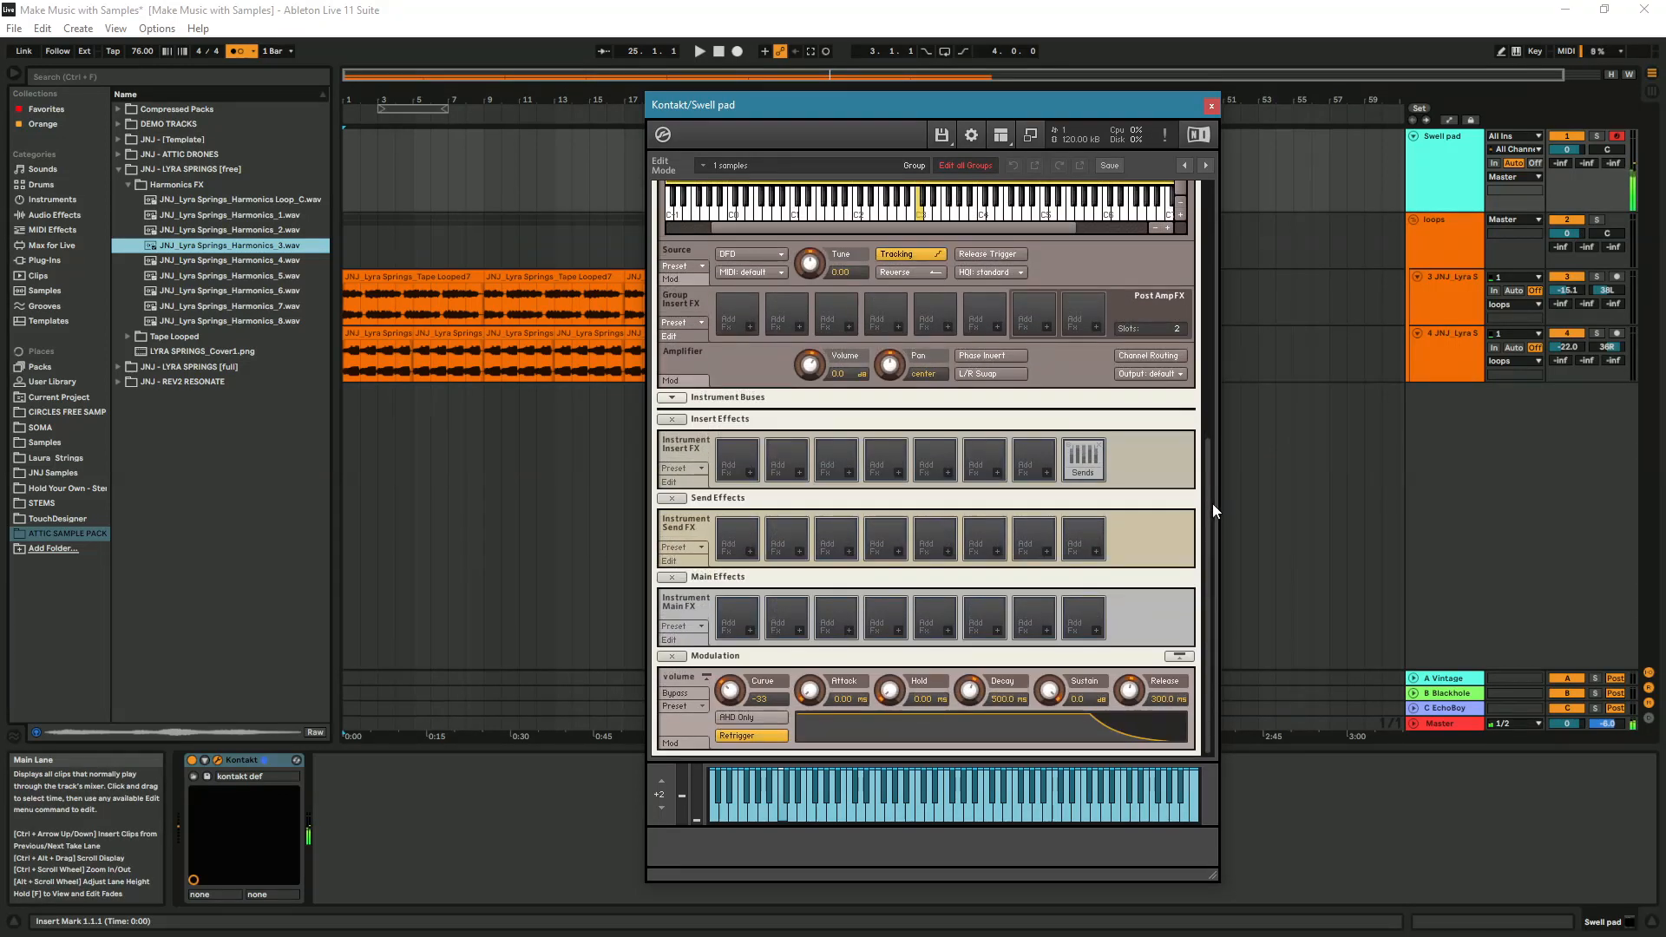
drag(1211, 504, 1215, 363)
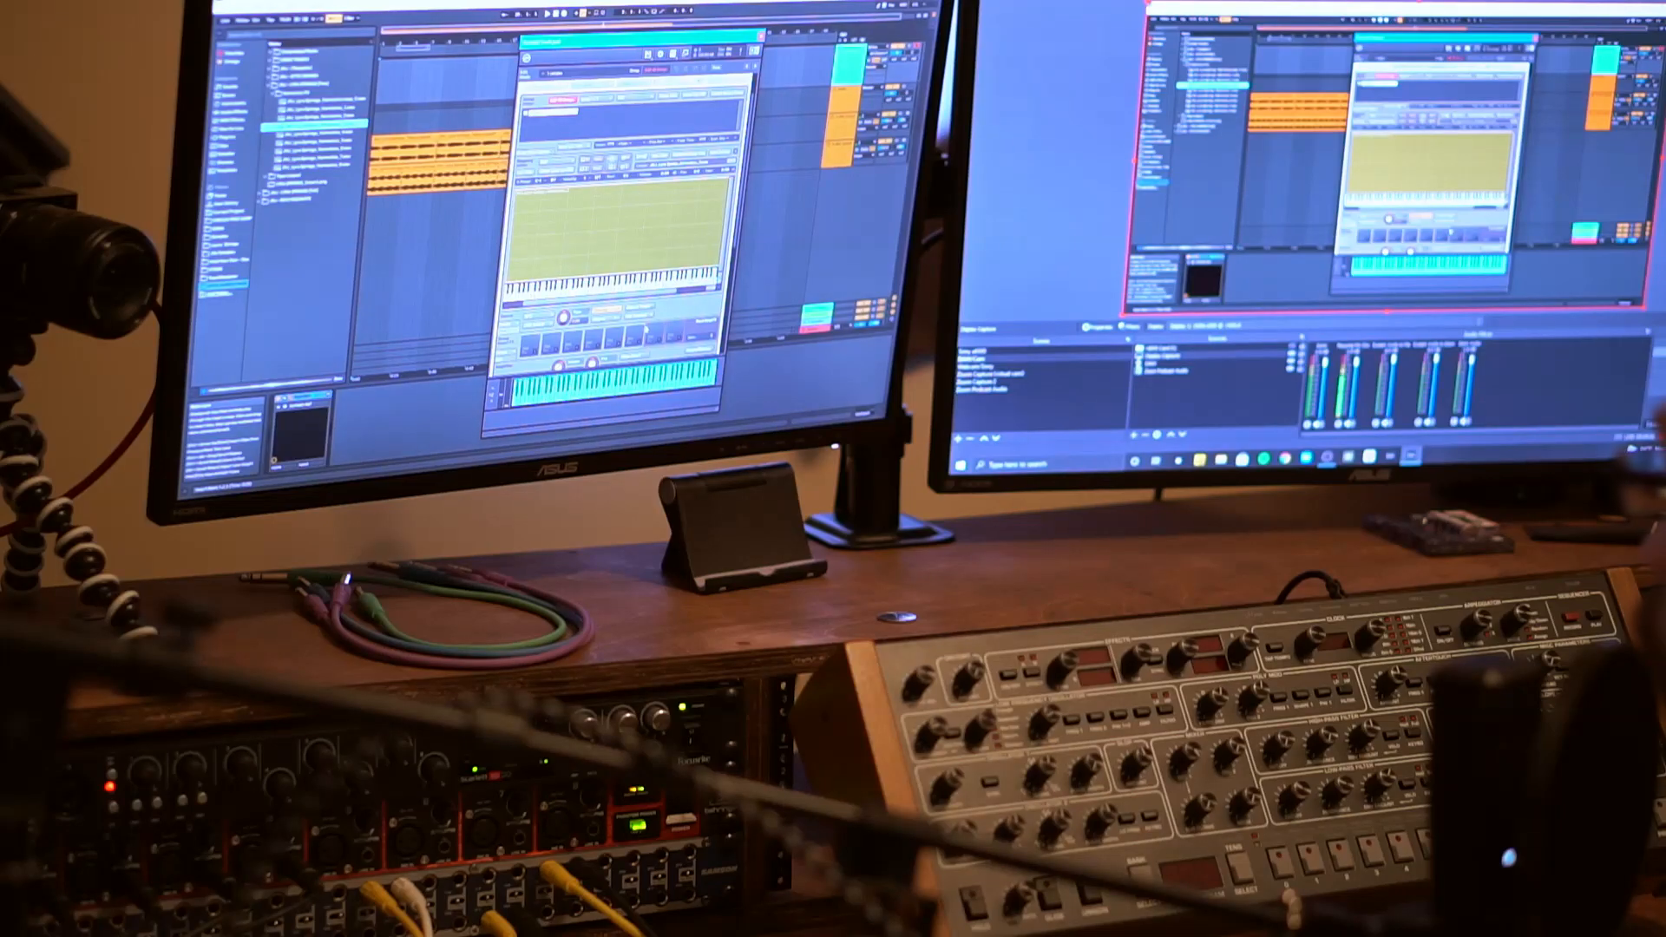
- Show only the Wave Editor for the Harmonics_3 sample, hiding the mapping and group editors, and reposition the Kontakt window
click(668, 94)
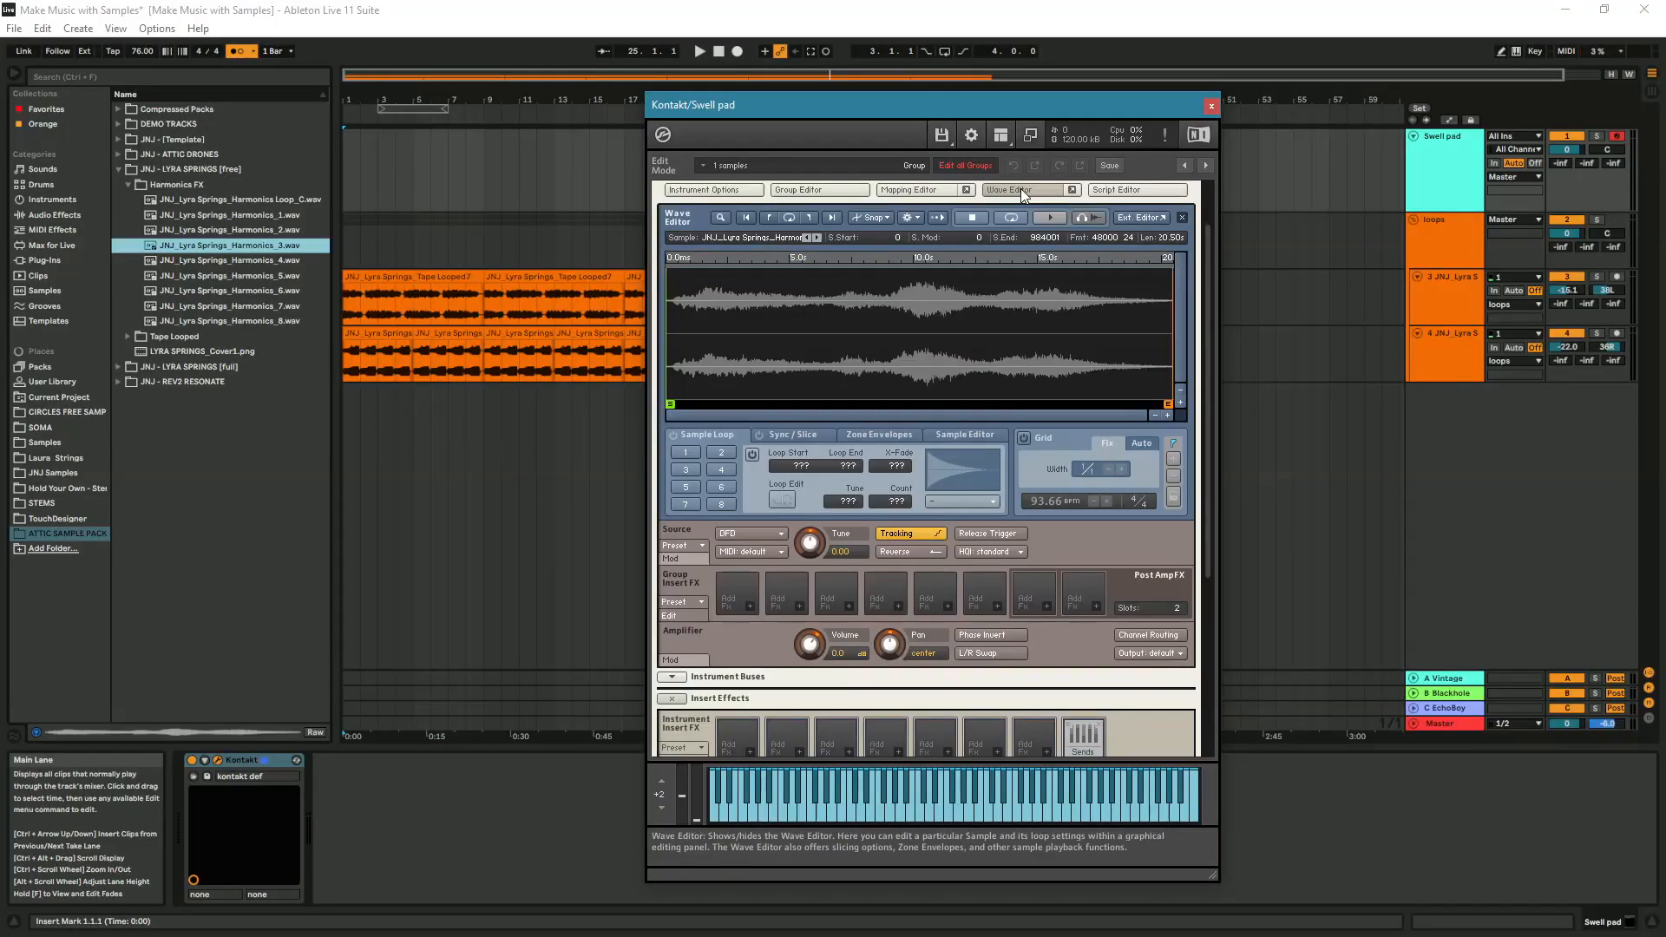
click(922, 191)
click(848, 189)
click(835, 189)
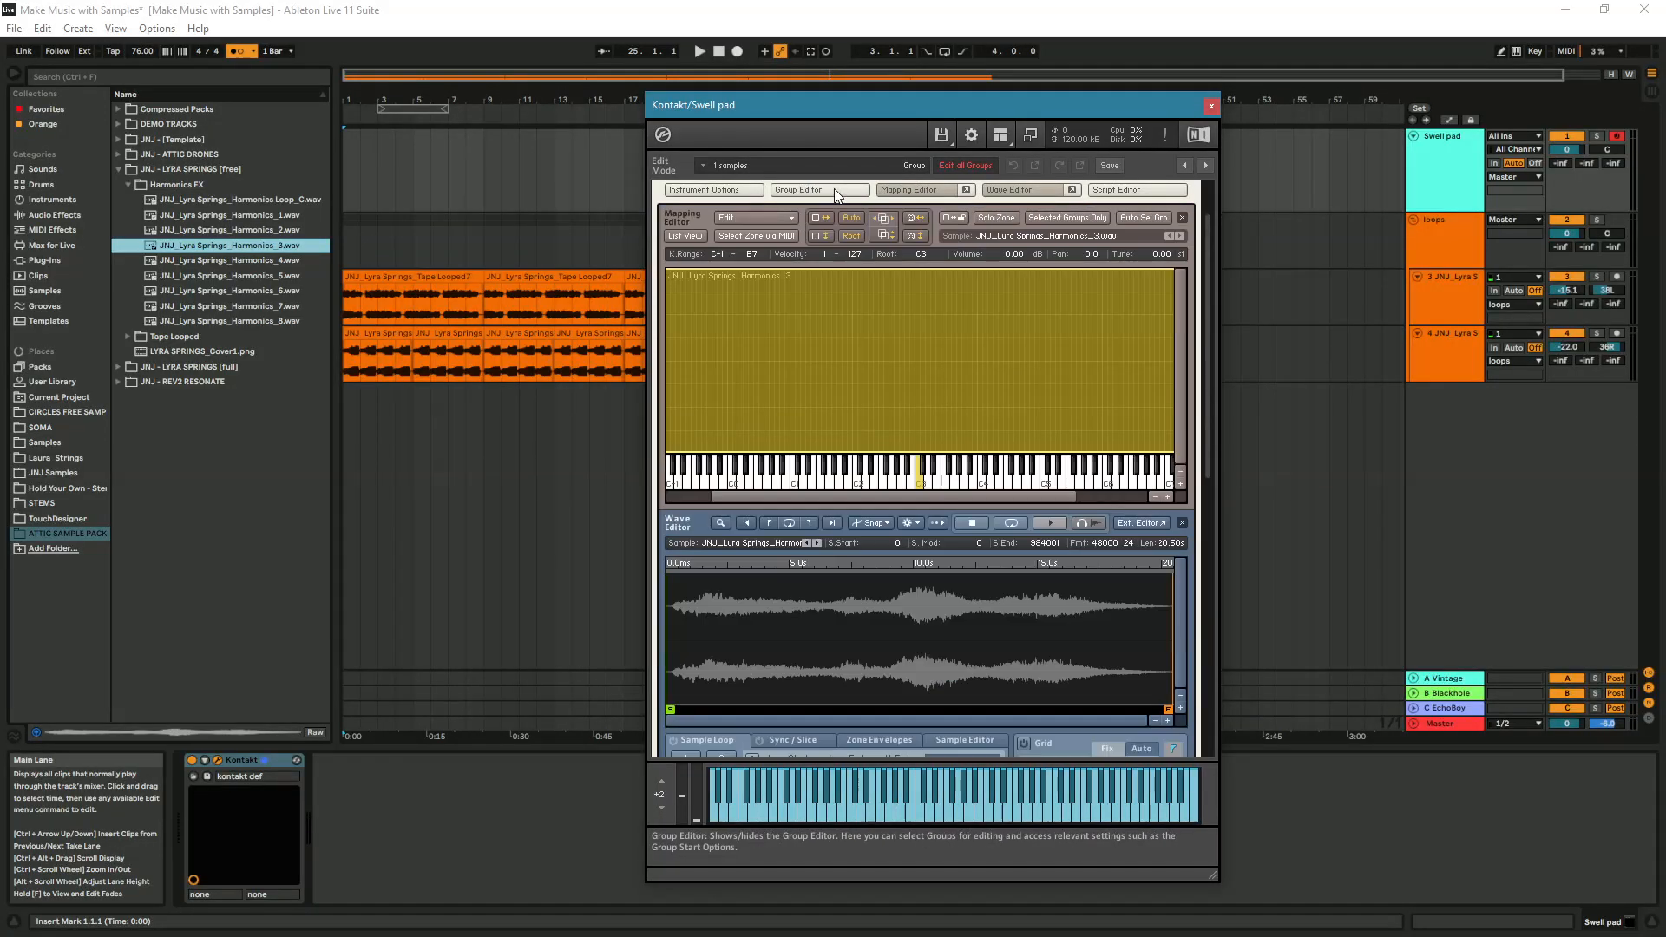
click(909, 188)
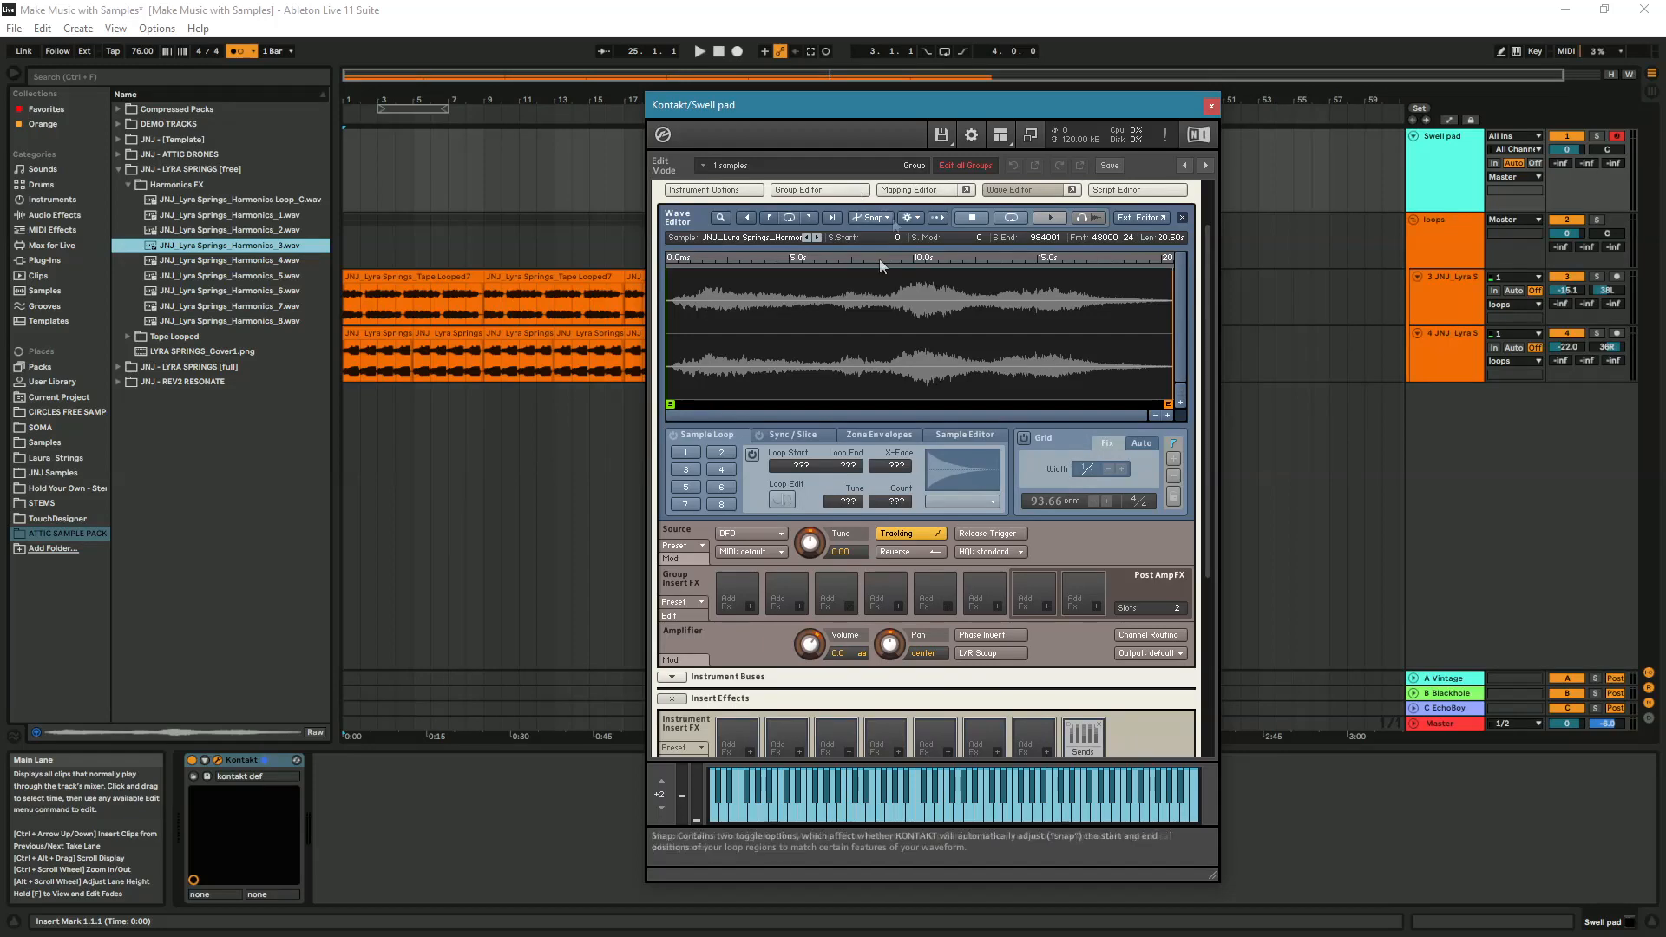
drag(1013, 108, 965, 106)
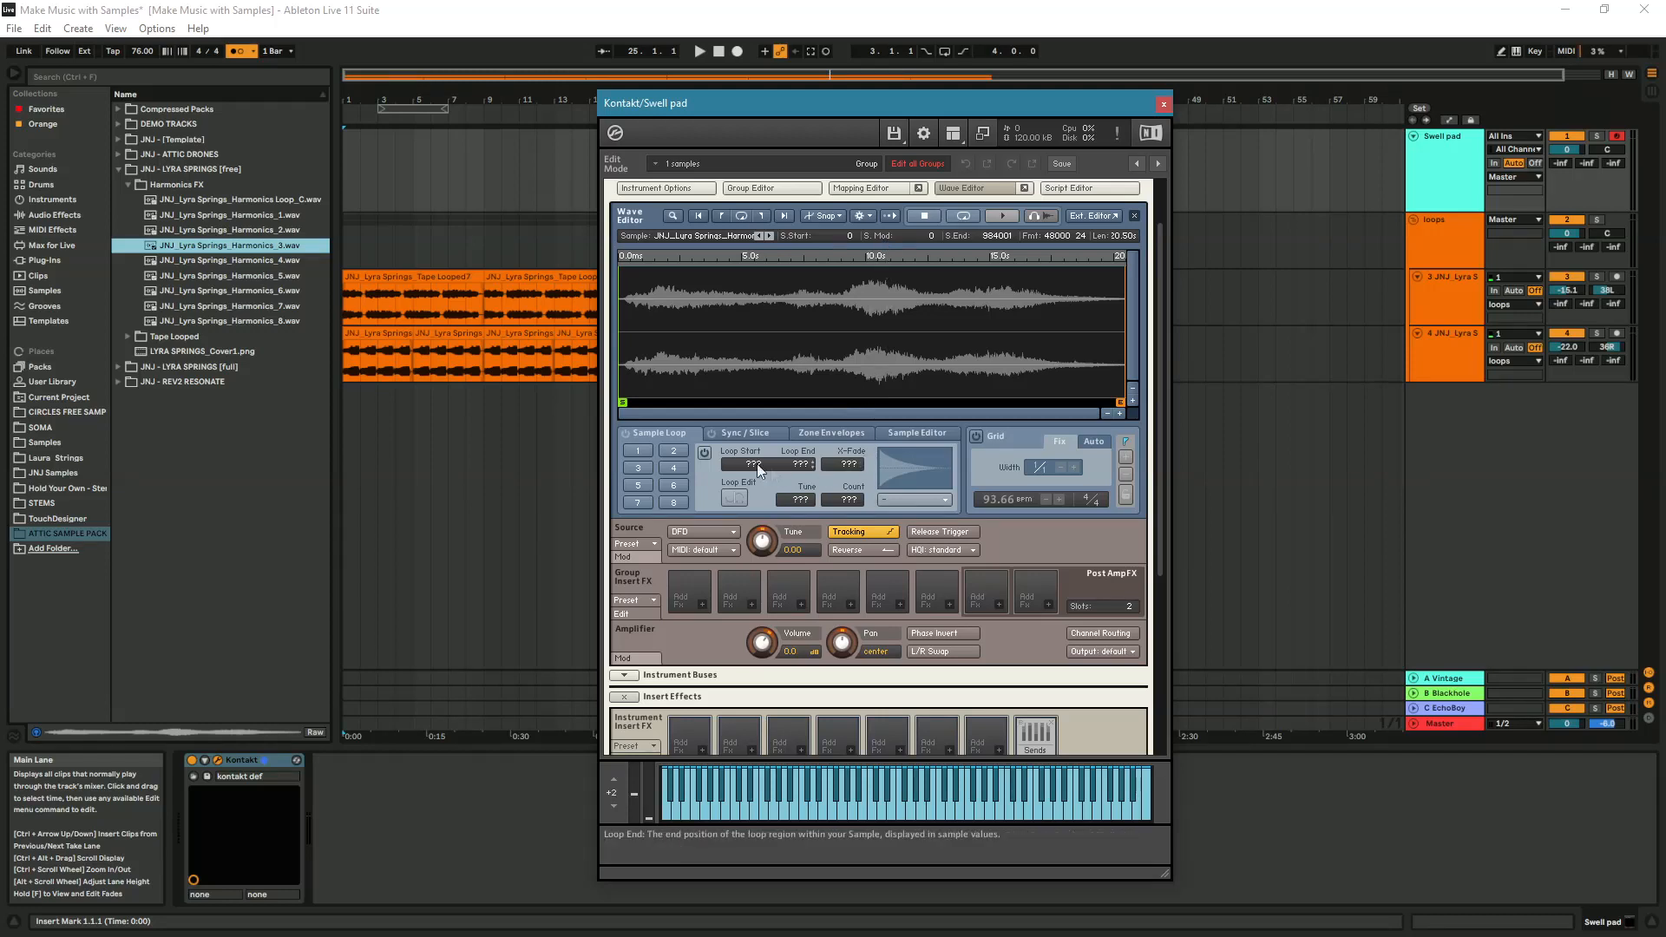
- Close the Wave Editor and review the instrument's effects slots and volume envelope
mouse_move(1161, 305)
mouse_down()
mouse_move(1158, 455)
mouse_move(1159, 279)
mouse_up()
click(1134, 281)
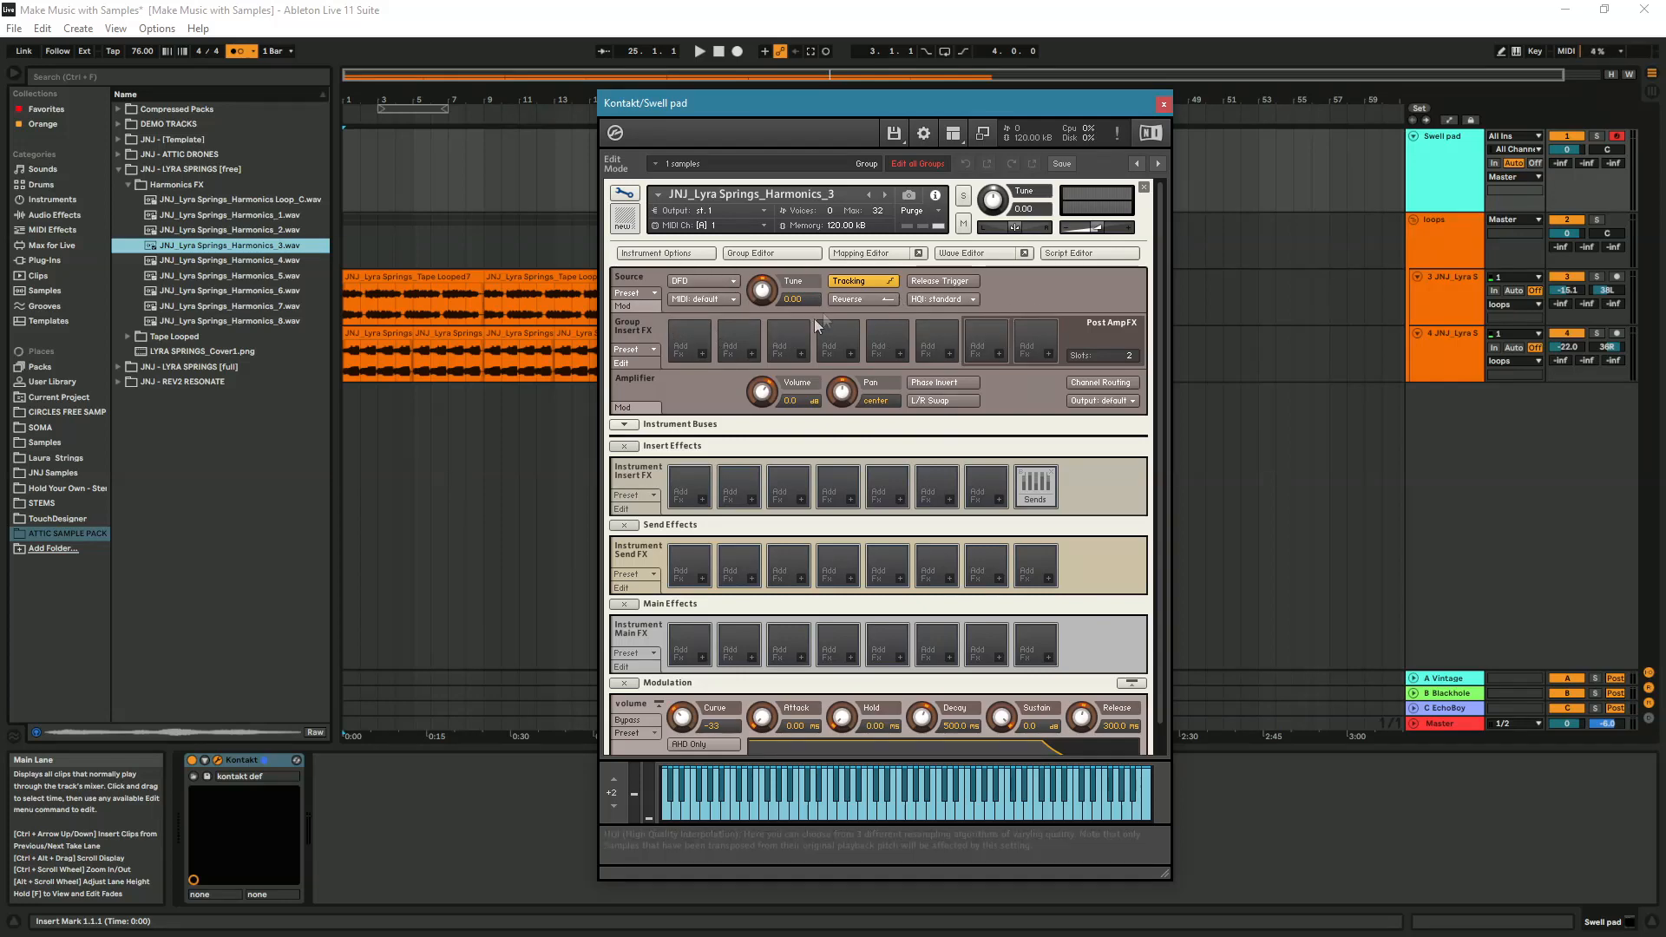
scroll(823, 312, down, 1)
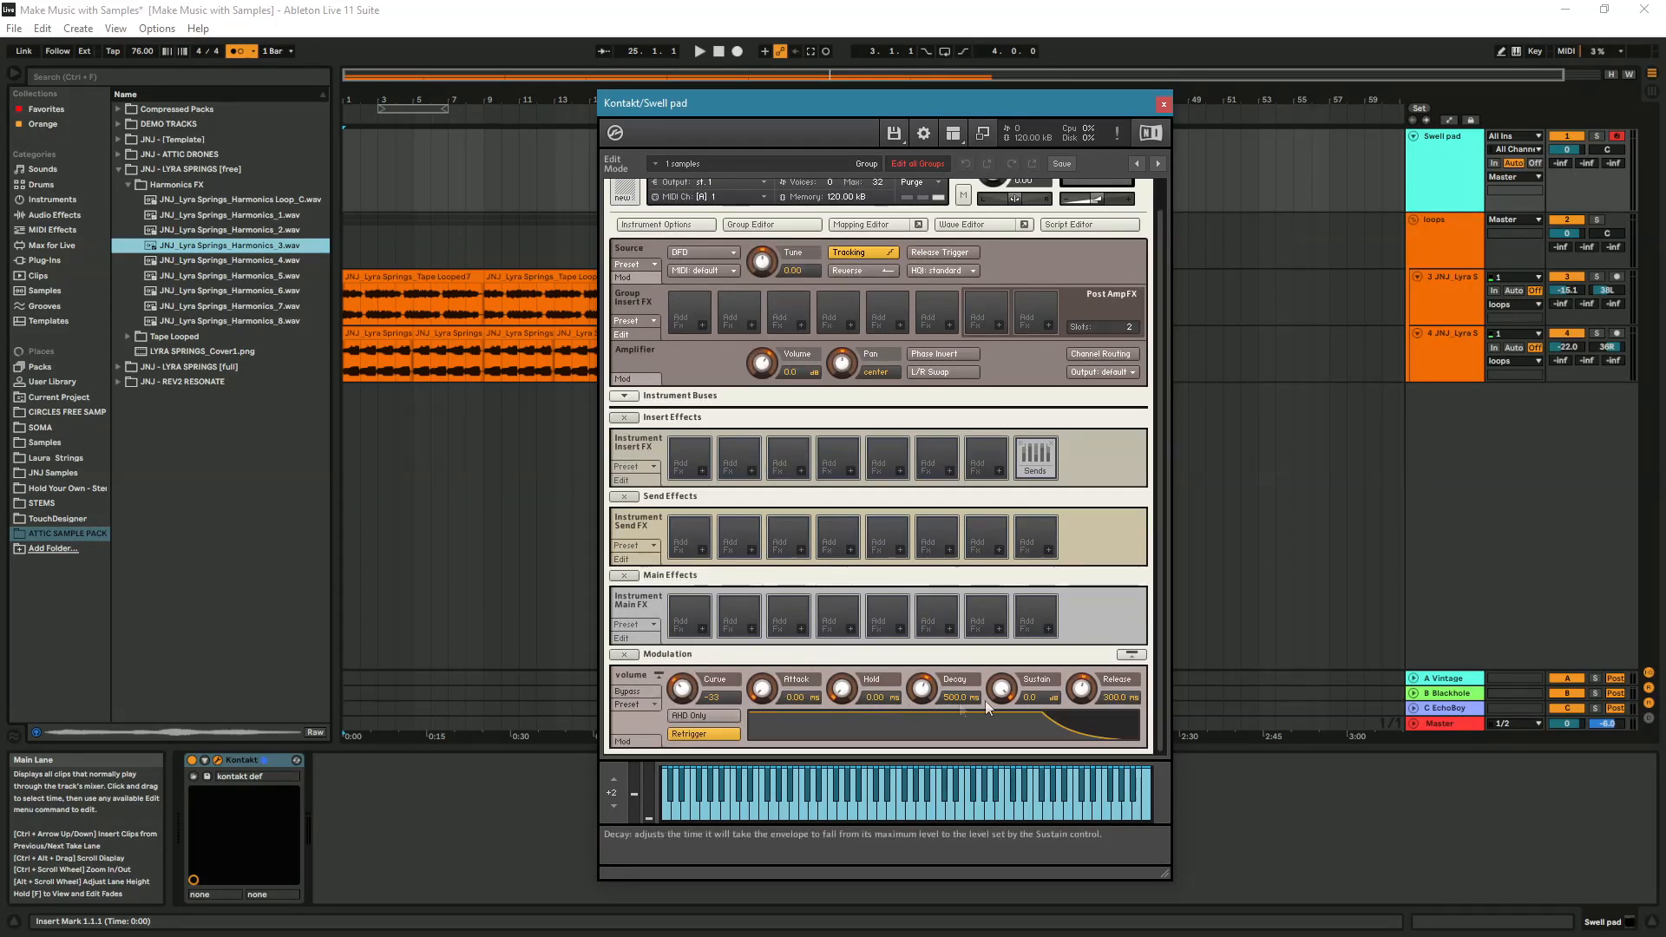
scroll(1065, 493, up, 1)
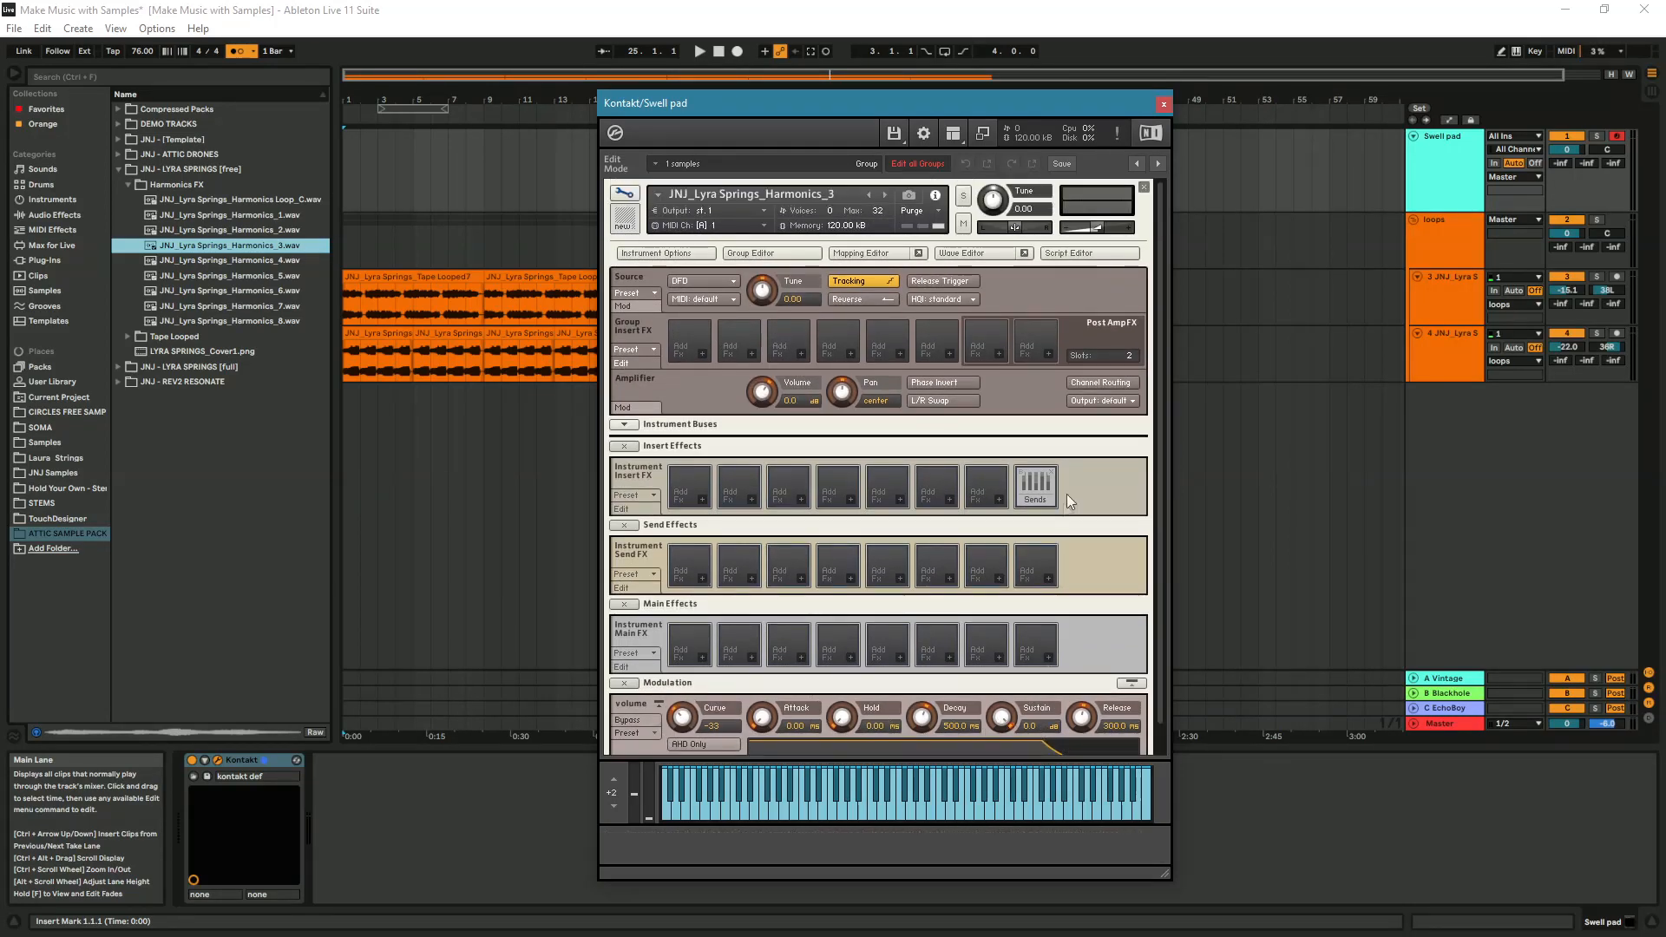
- Reopen the Wave Editor and shorten the Harmonics_3 sample, trying end points including 117121 while playing notes
click(962, 252)
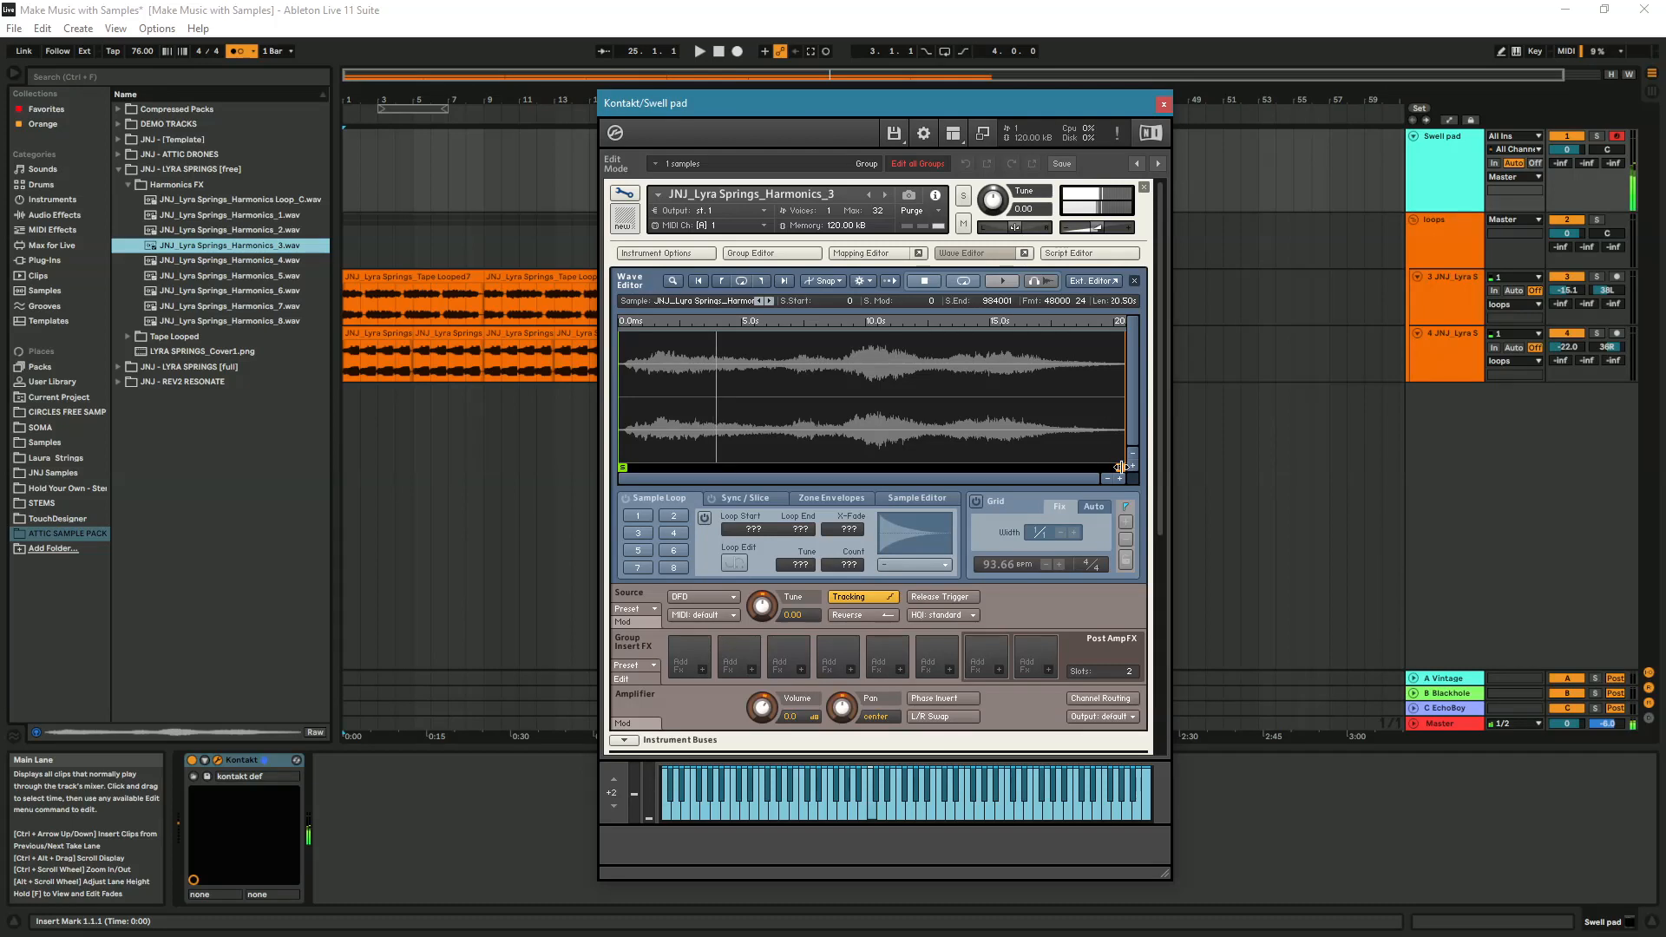
drag(1121, 469, 632, 453)
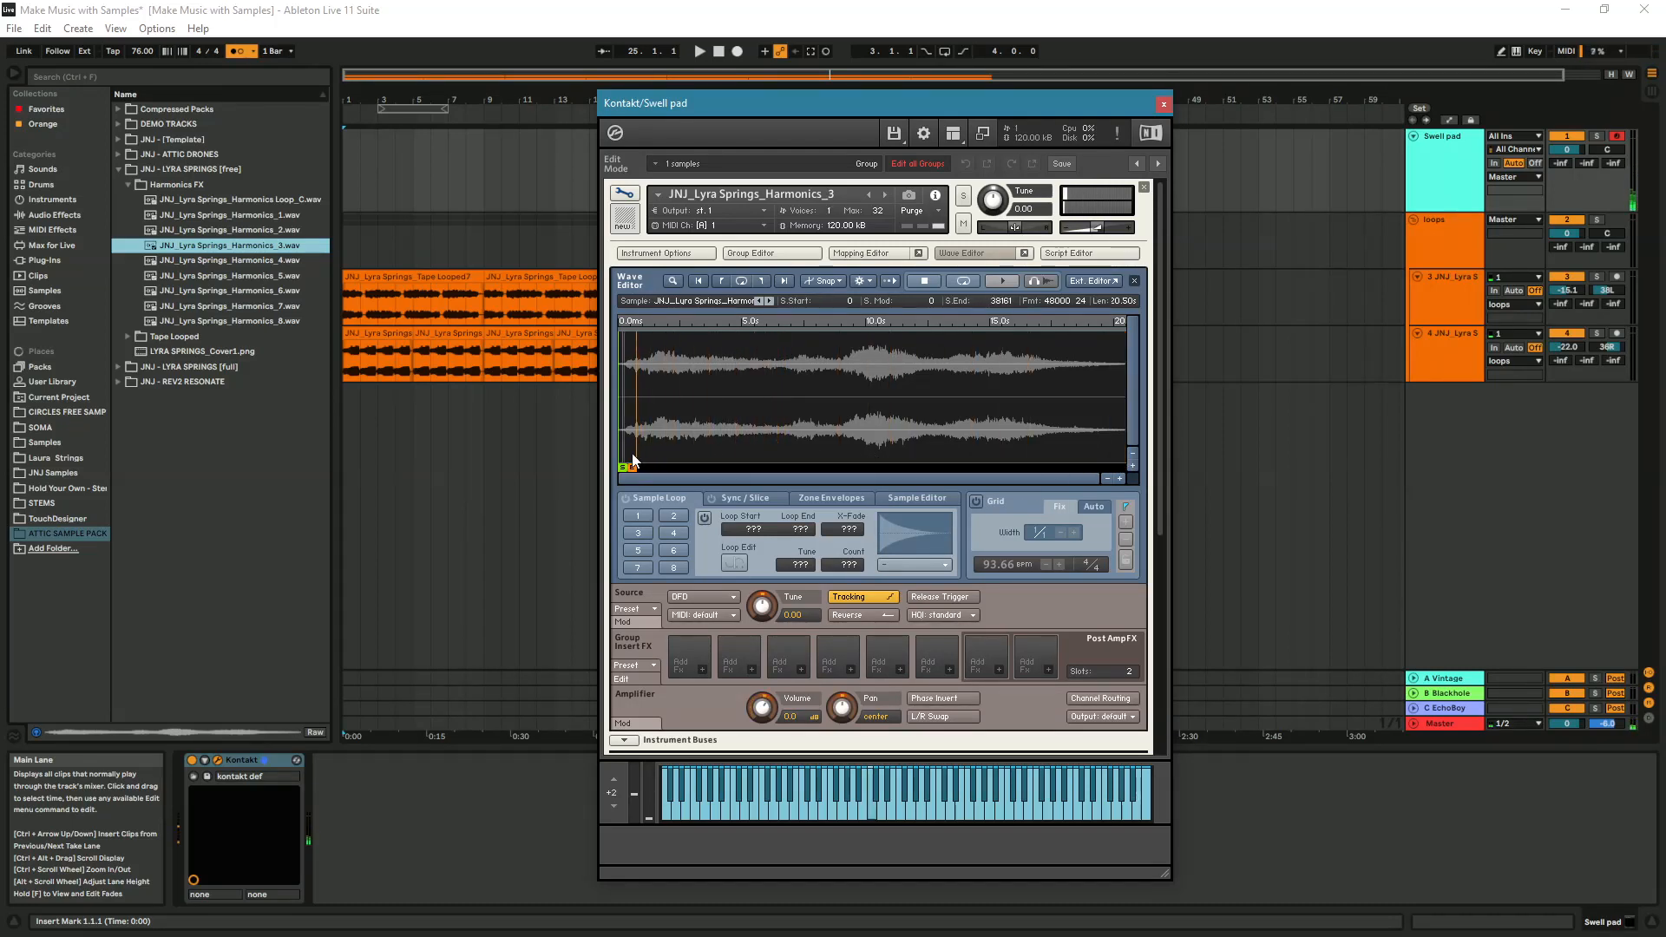
drag(634, 467, 673, 465)
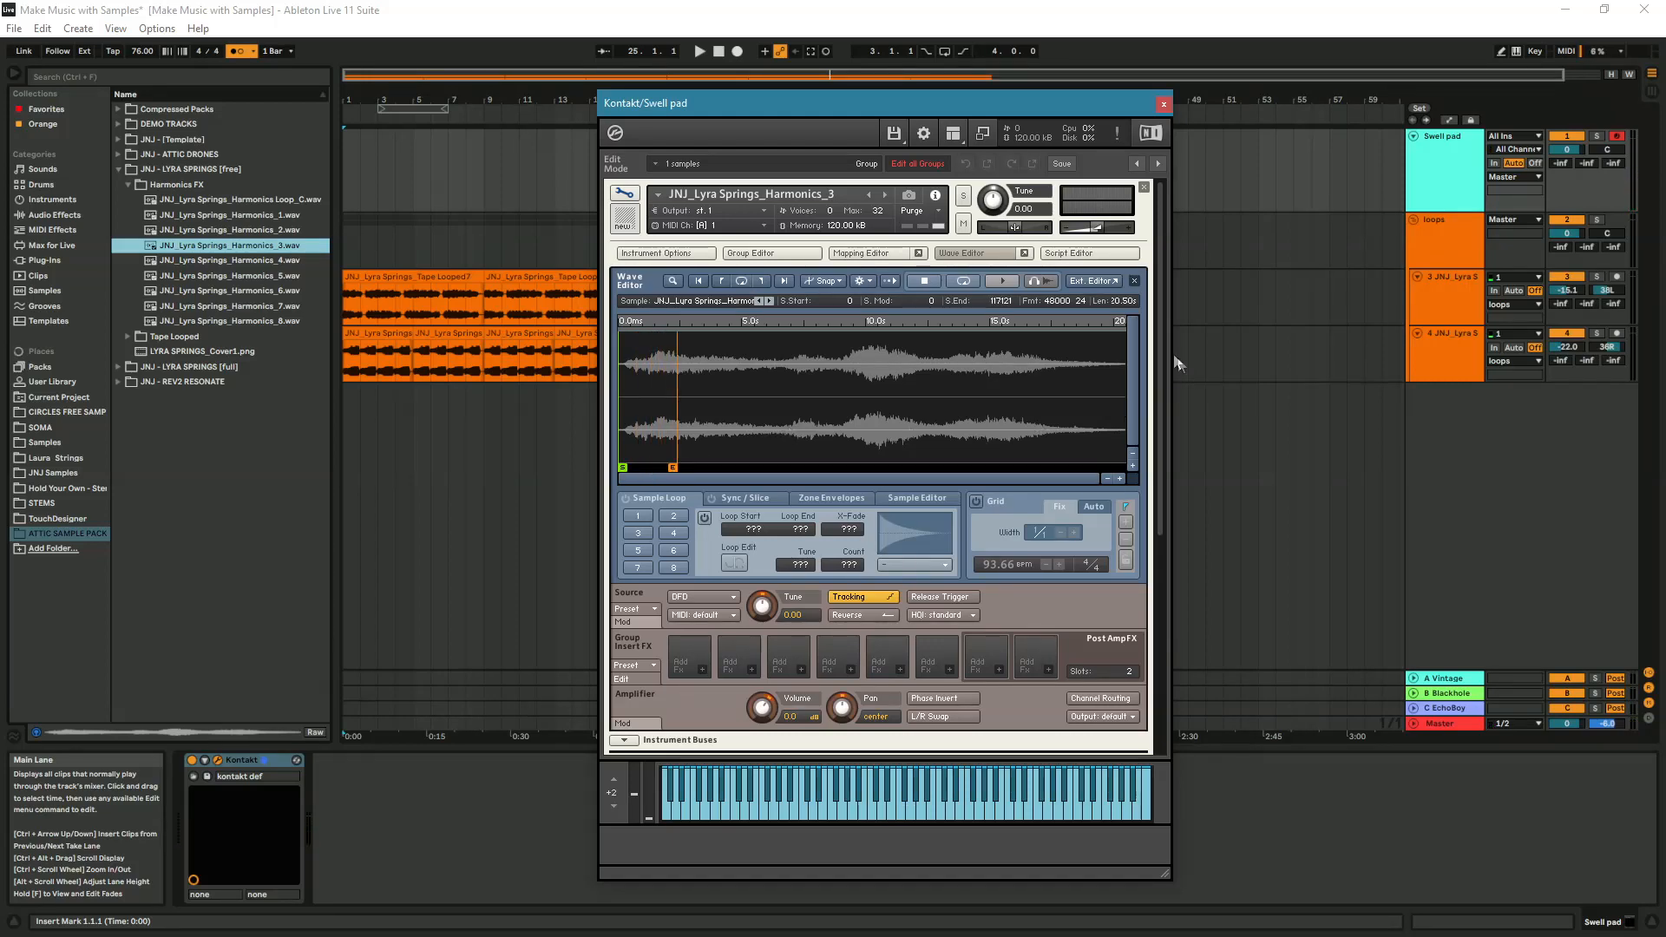
scroll(1160, 358, down, 1)
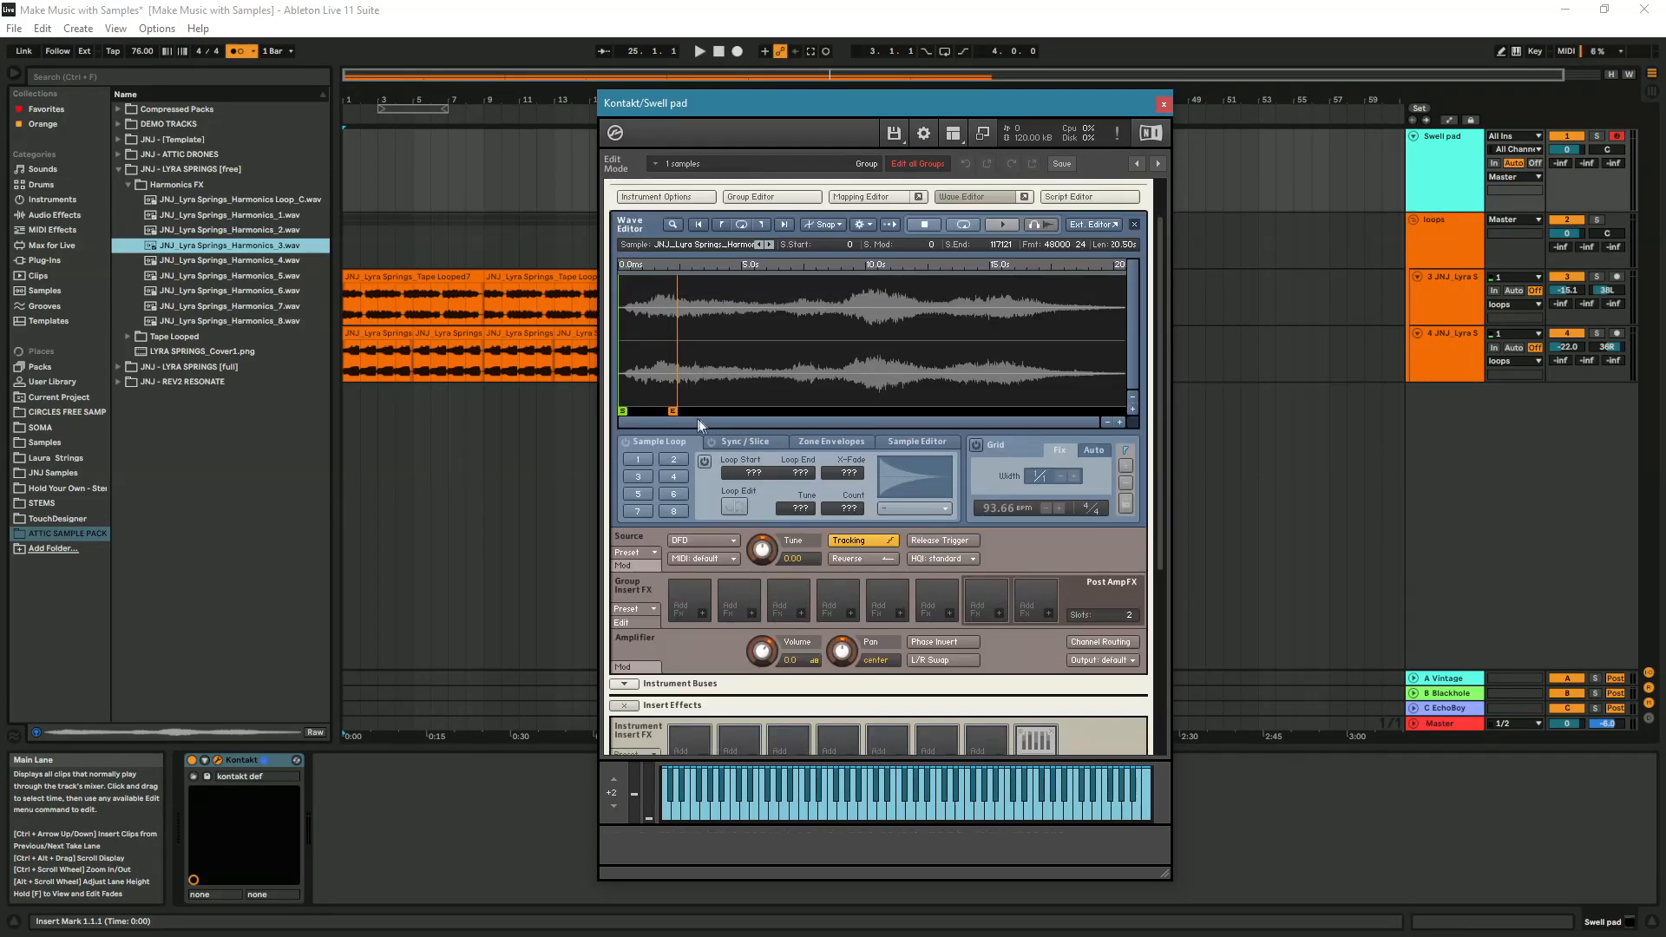
- Set the sample end to about 175921 and the sample start to about 45360, comparing start points by ear
mouse_move(673, 413)
mouse_down()
mouse_move(702, 413)
mouse_move(663, 411)
mouse_up()
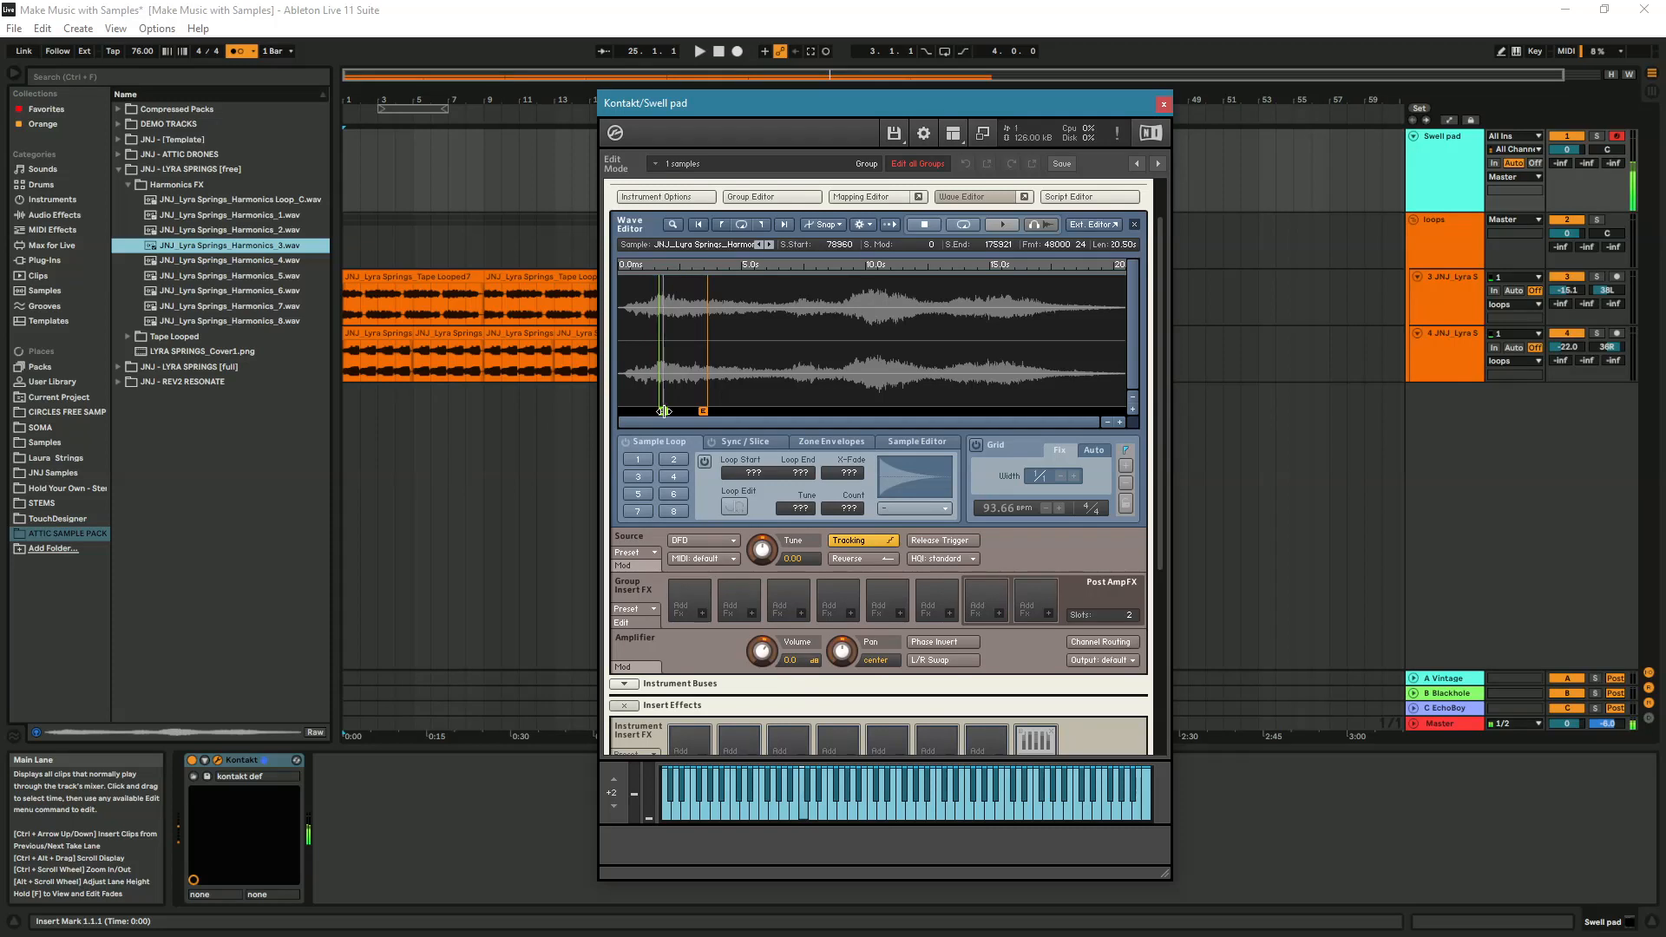
drag(664, 411, 615, 412)
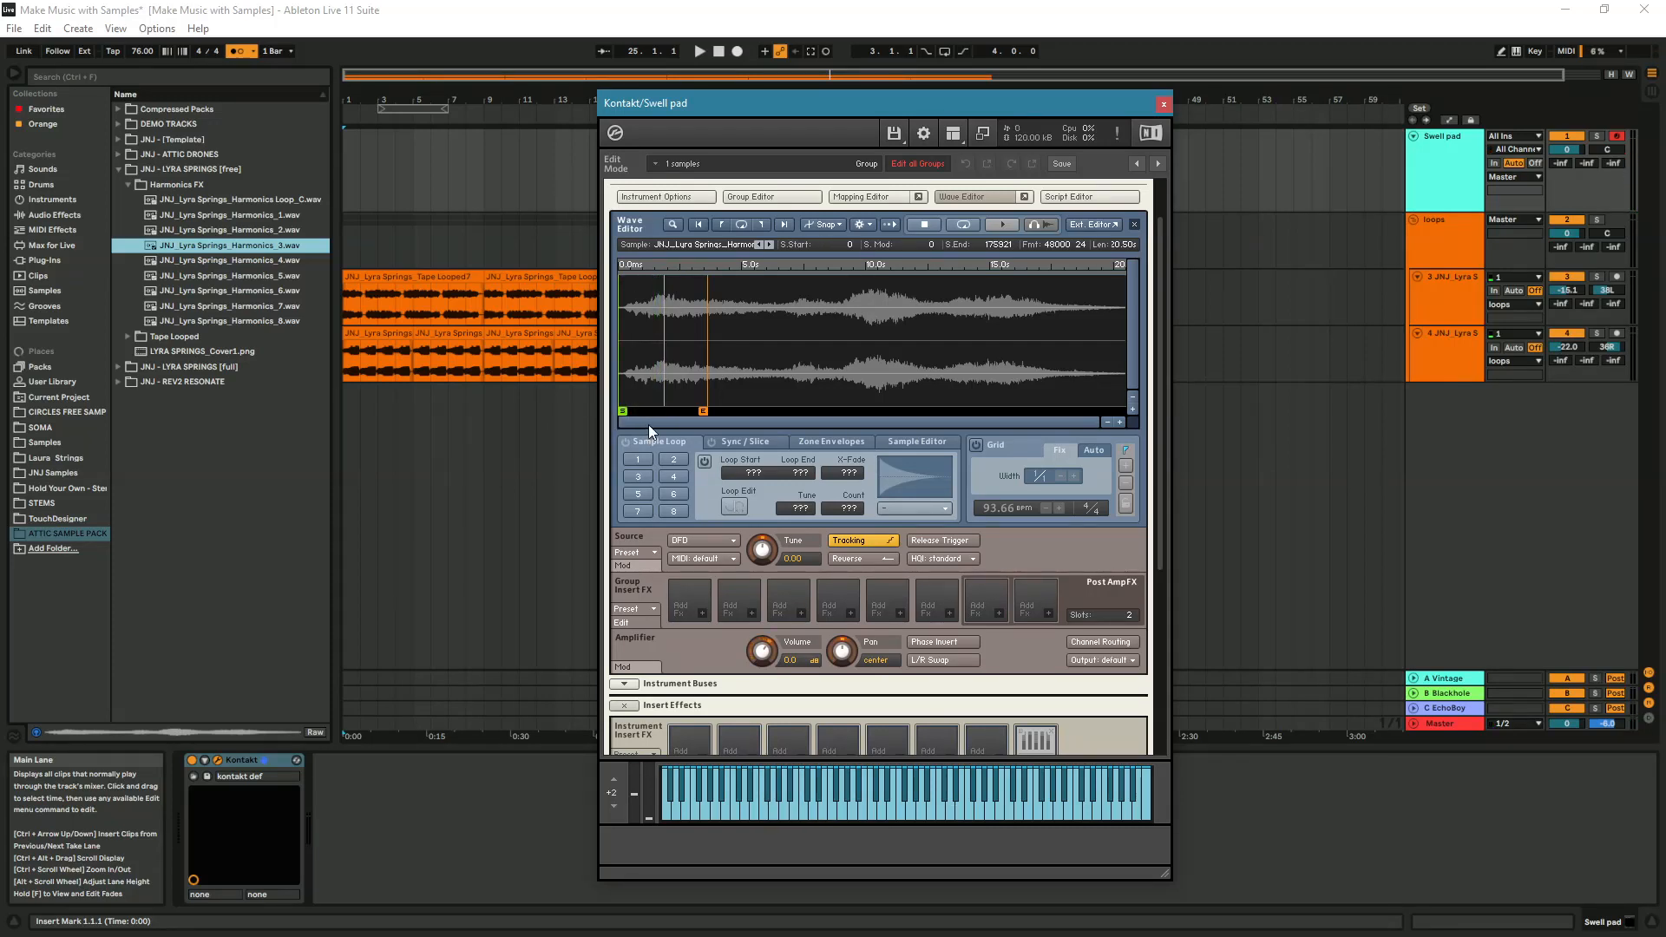
drag(623, 411, 632, 411)
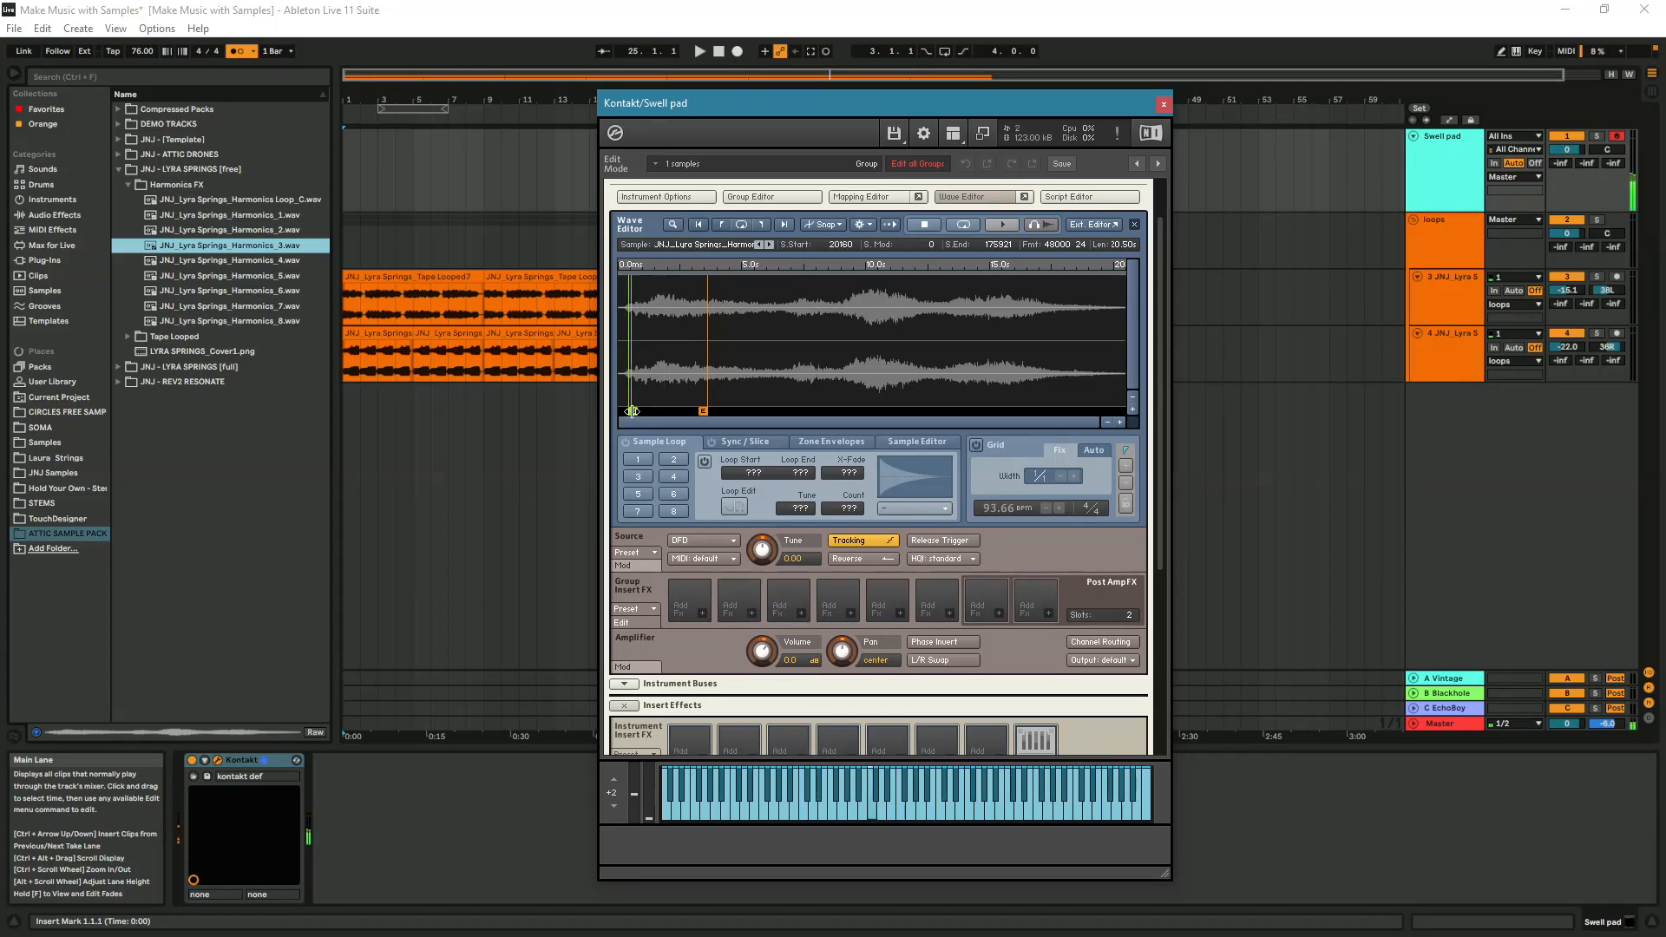
drag(632, 411, 646, 414)
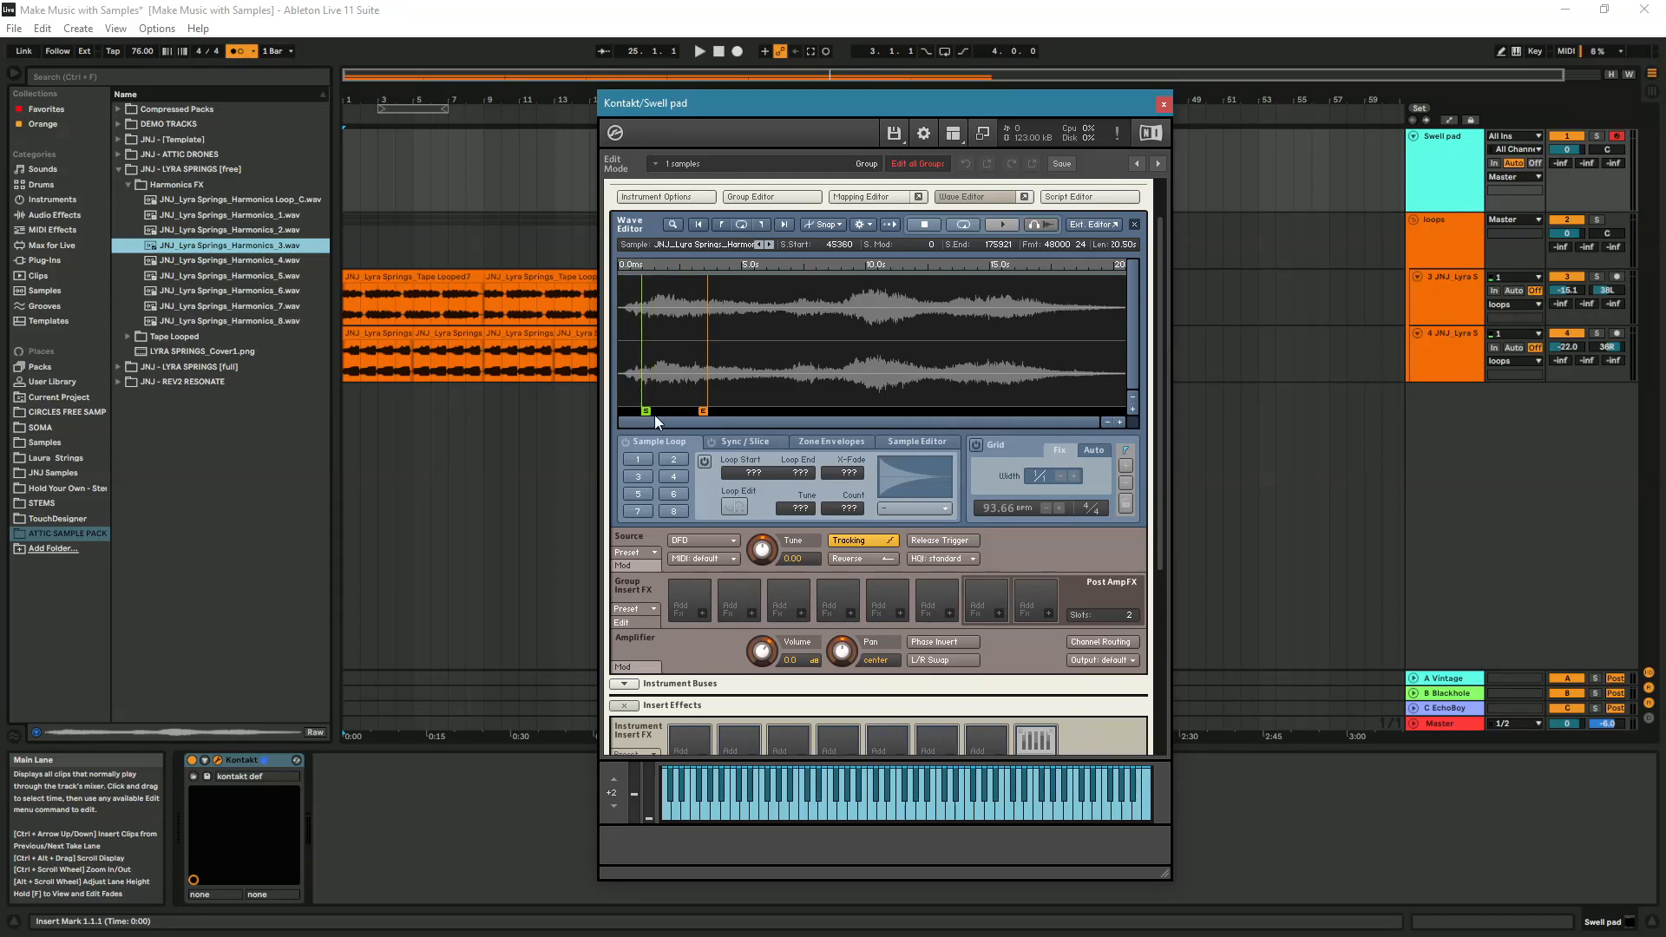
- Adjust the attack time in the Harmonics_3 instrument's volume envelope
scroll(1158, 326, down, 5)
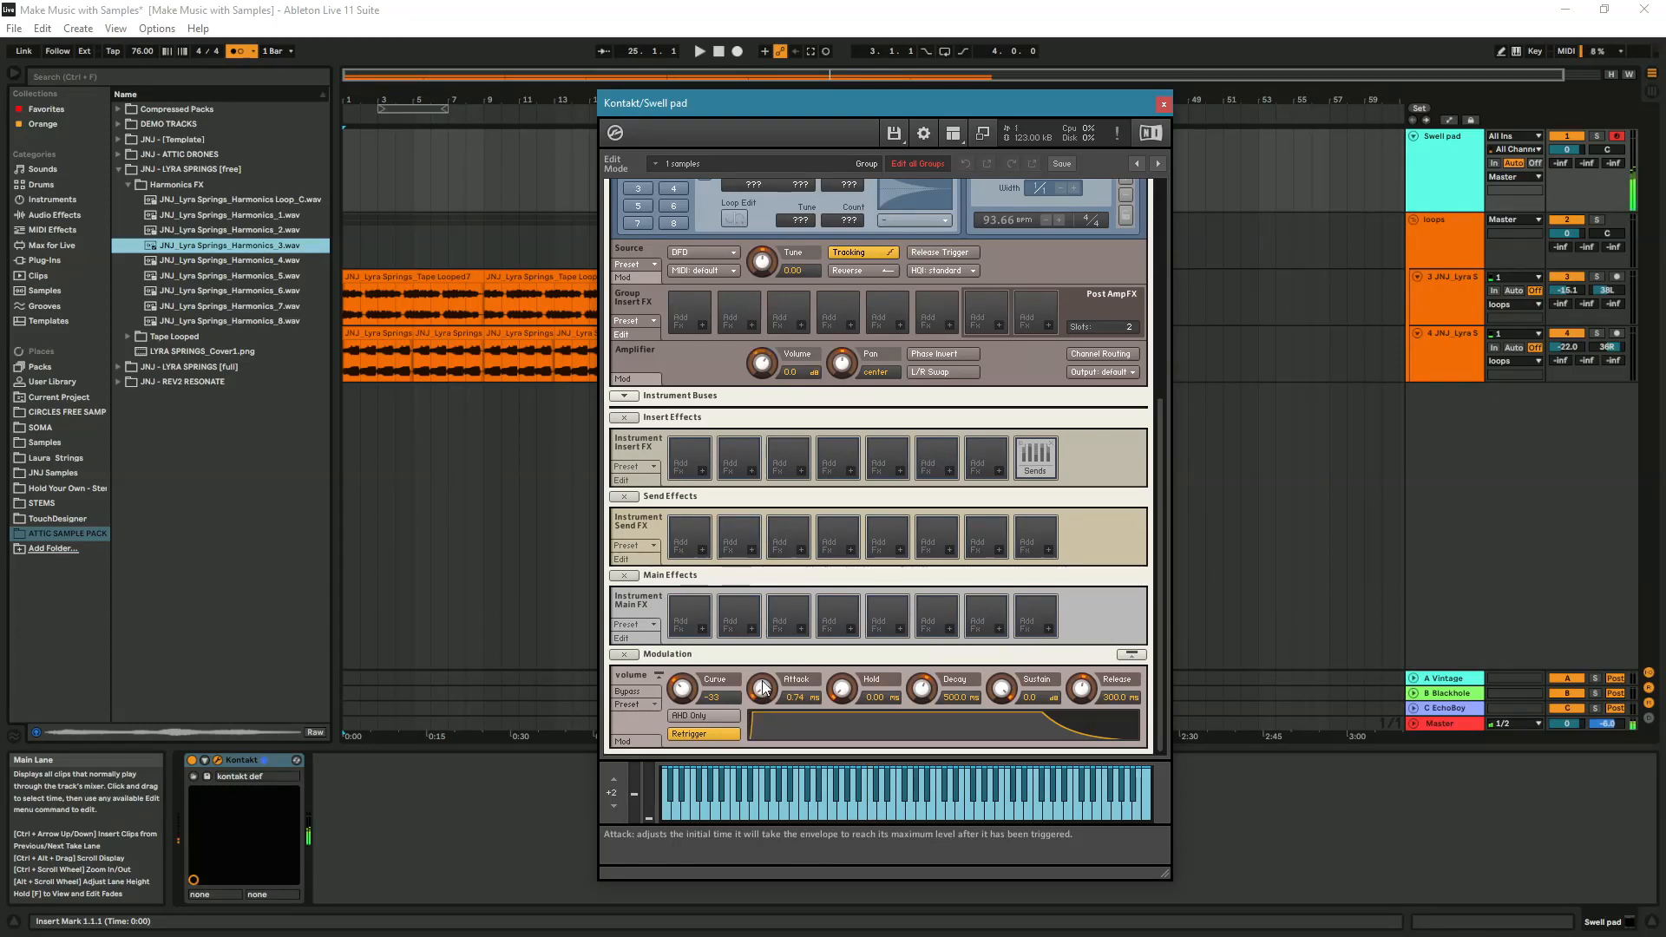
drag(763, 687, 764, 688)
scroll(688, 469, up, 5)
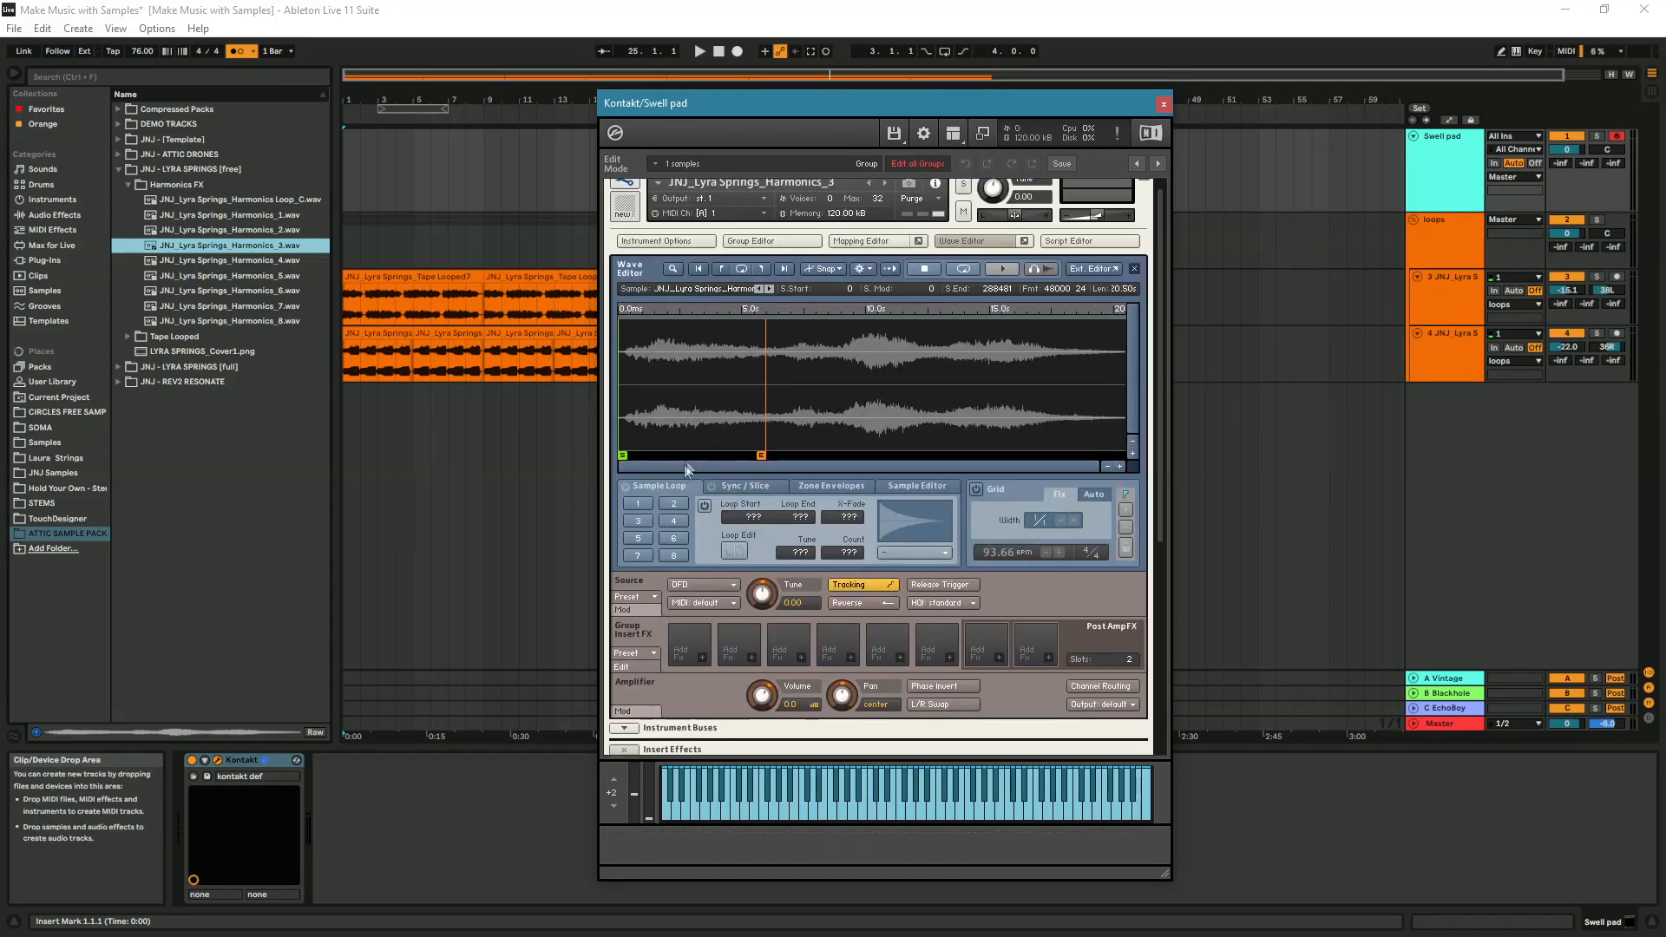
- Enable sample loop 1 on Harmonics_3 from about 137760 to 241441 with a crossfade of 20000
click(639, 503)
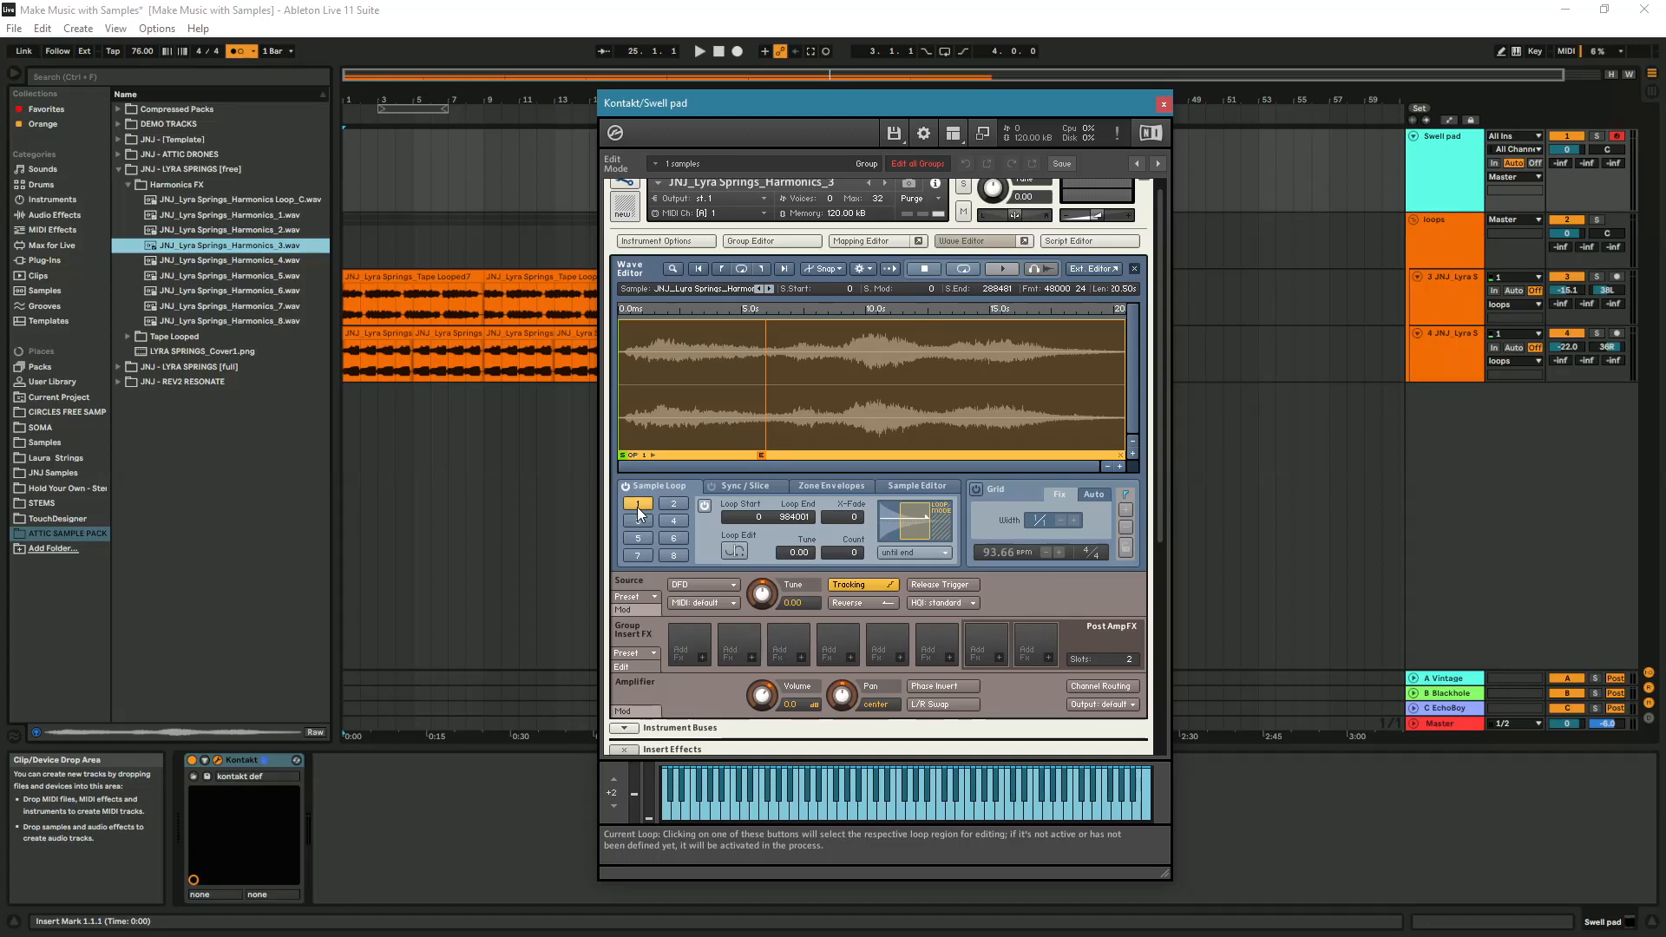
drag(618, 425, 674, 425)
drag(674, 425, 695, 425)
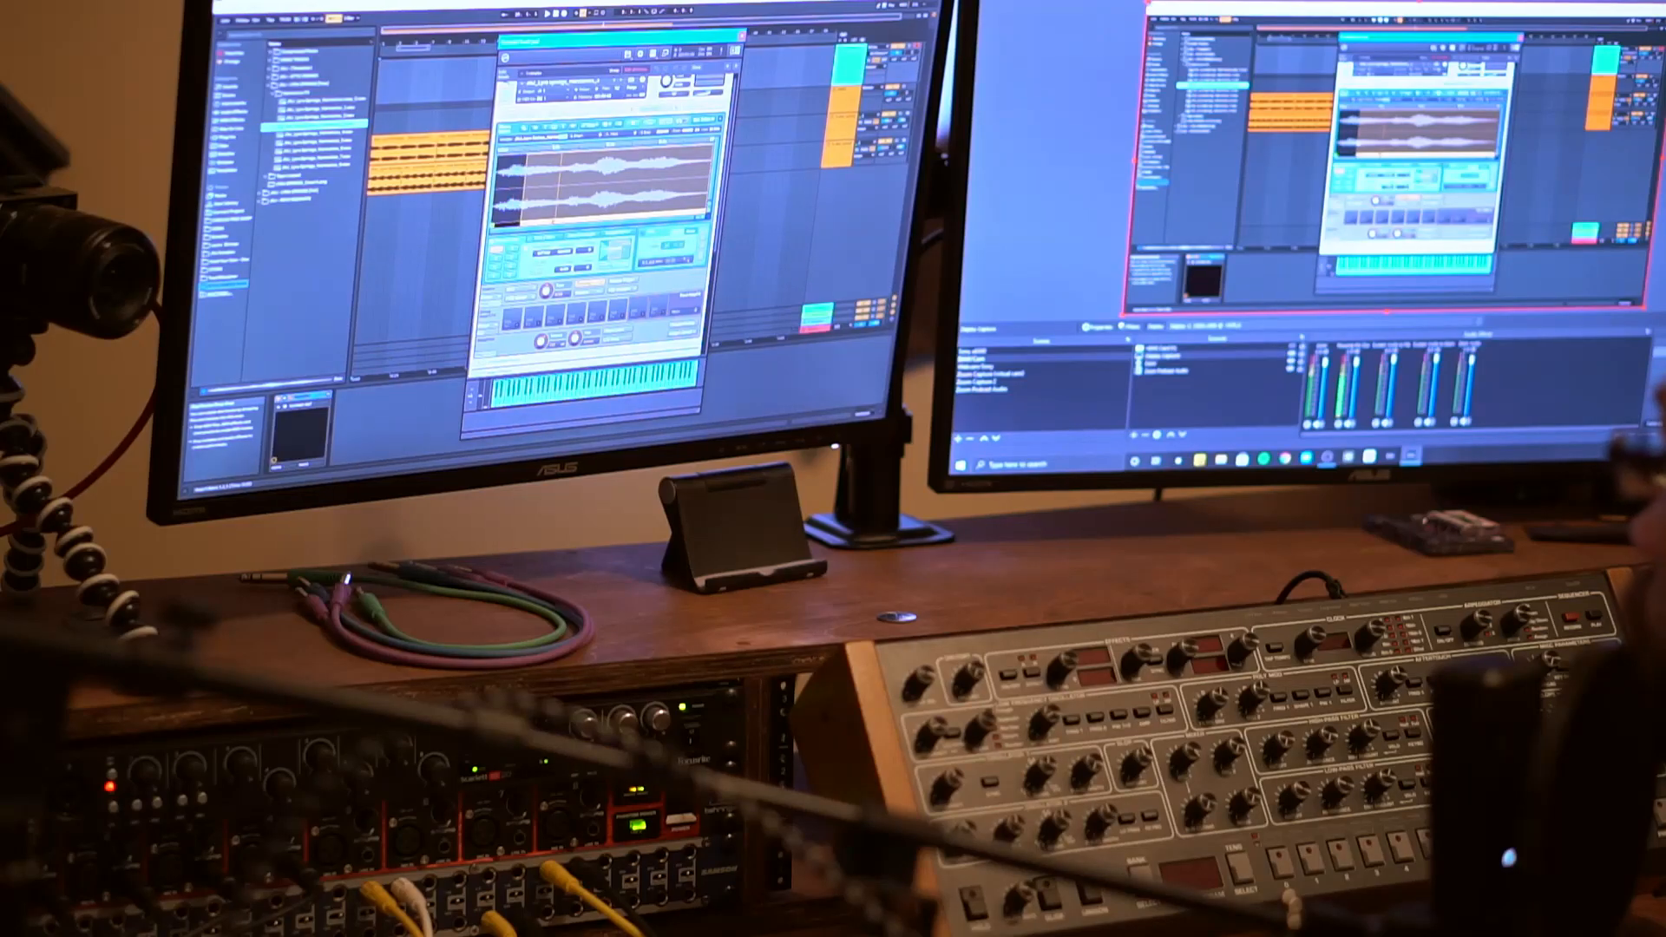
drag(710, 191, 548, 199)
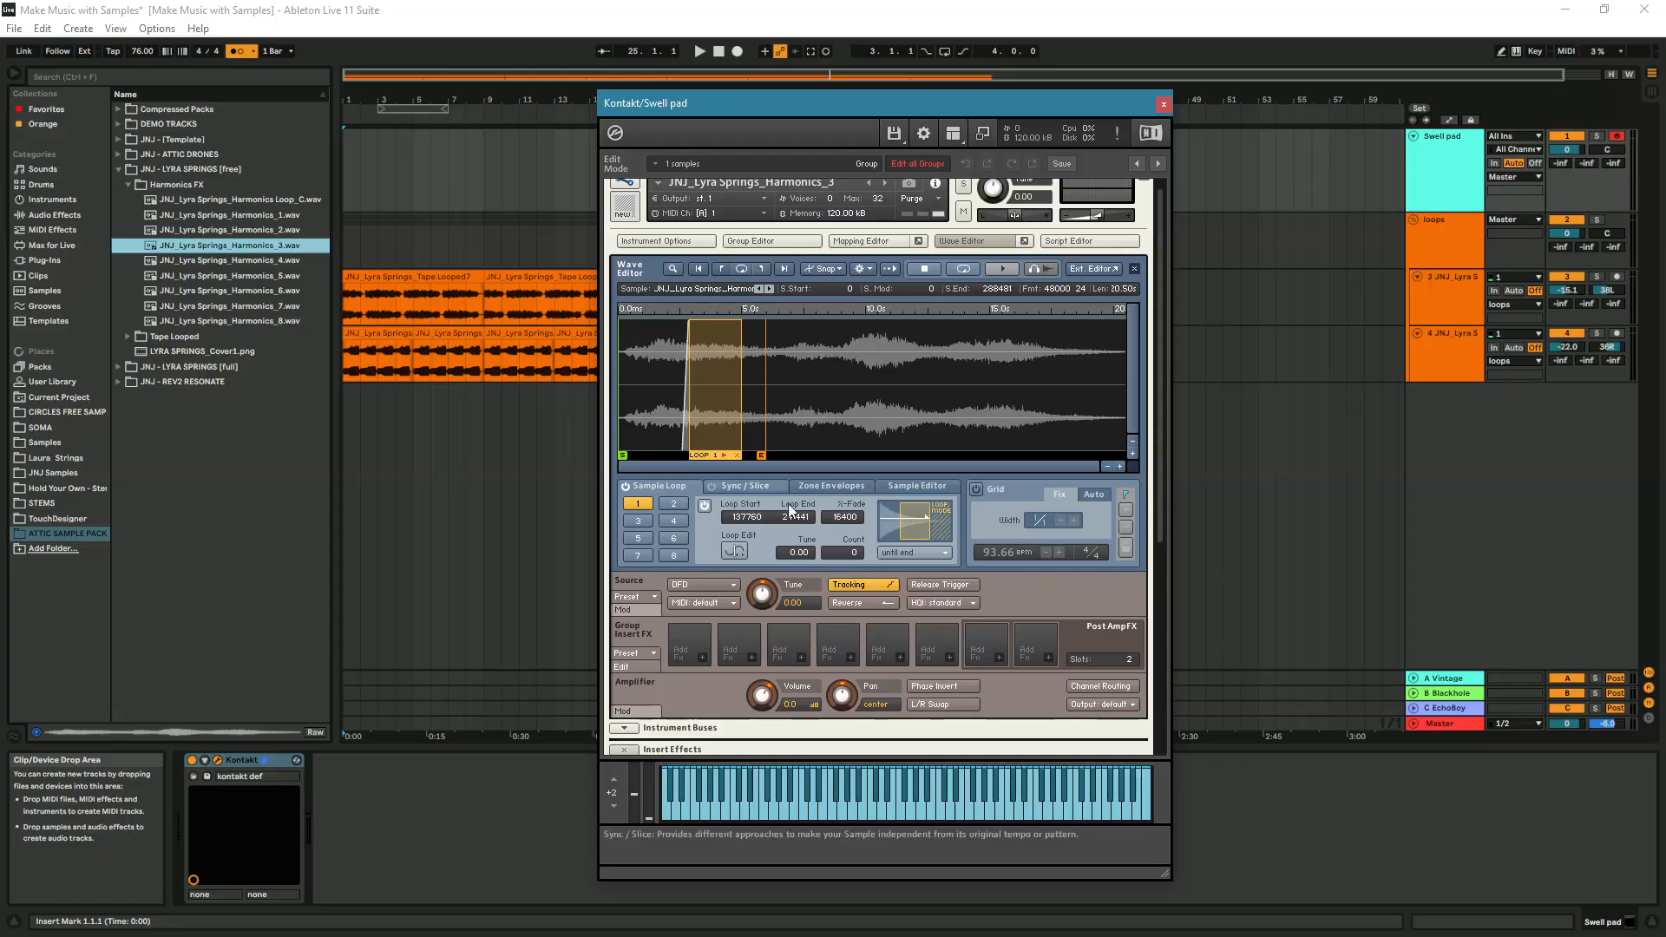
drag(847, 522, 845, 491)
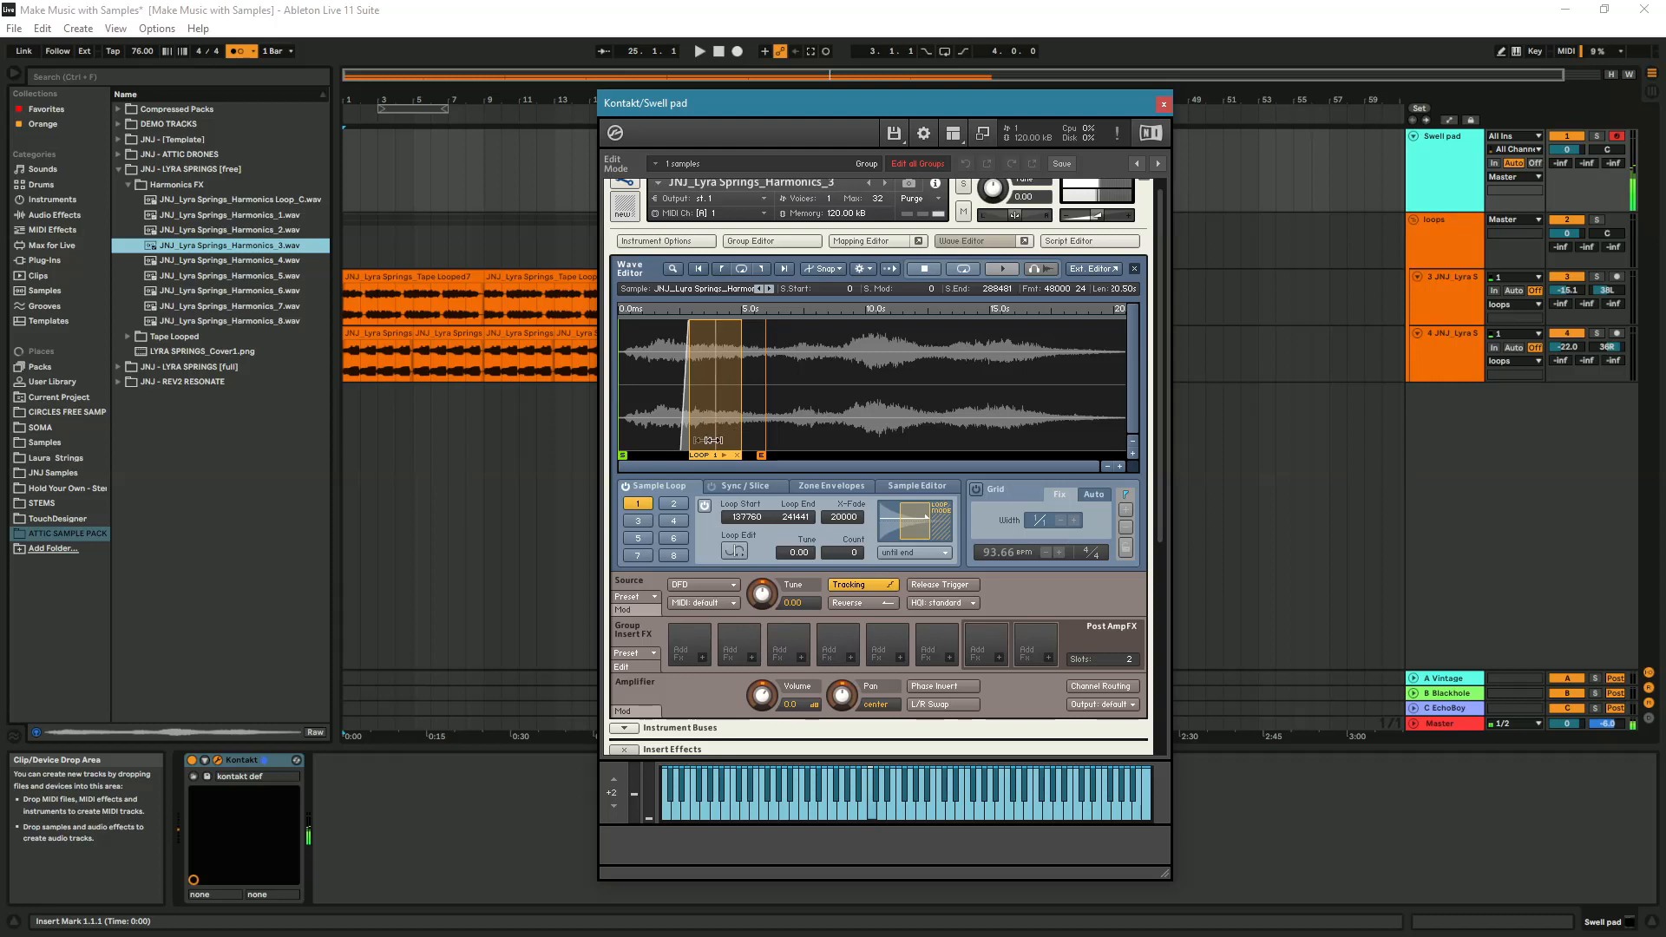
- Compare shorter regions for loop 1, including about 33600 to 71761, and change its loop mode
drag(740, 425, 705, 430)
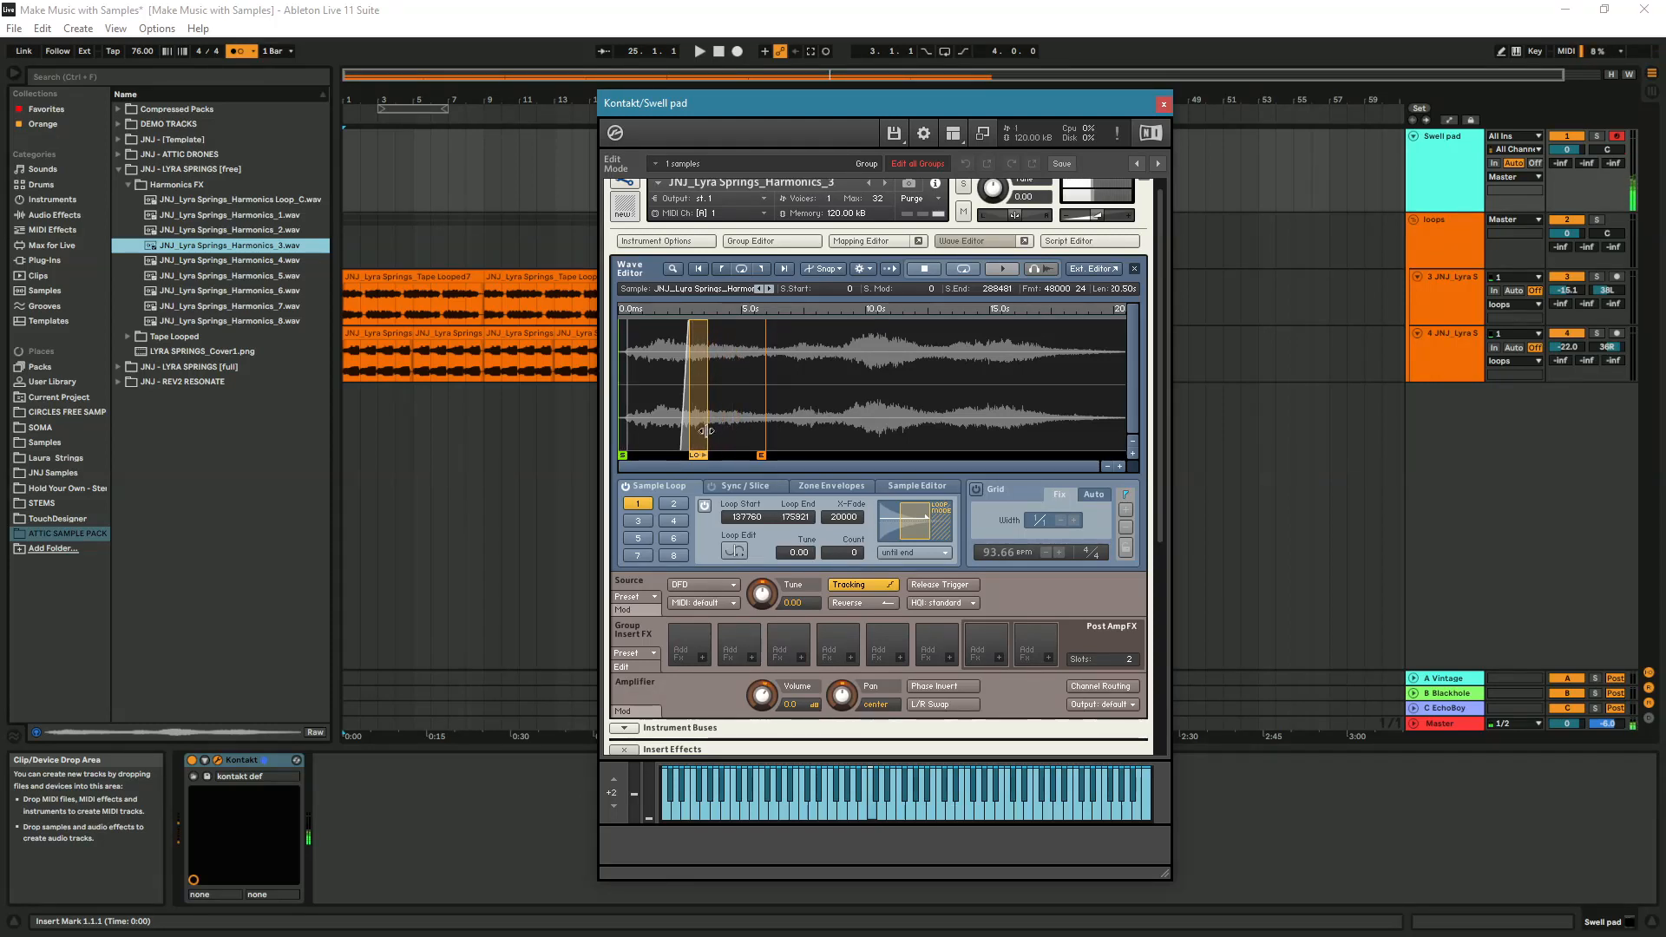
drag(693, 429, 642, 436)
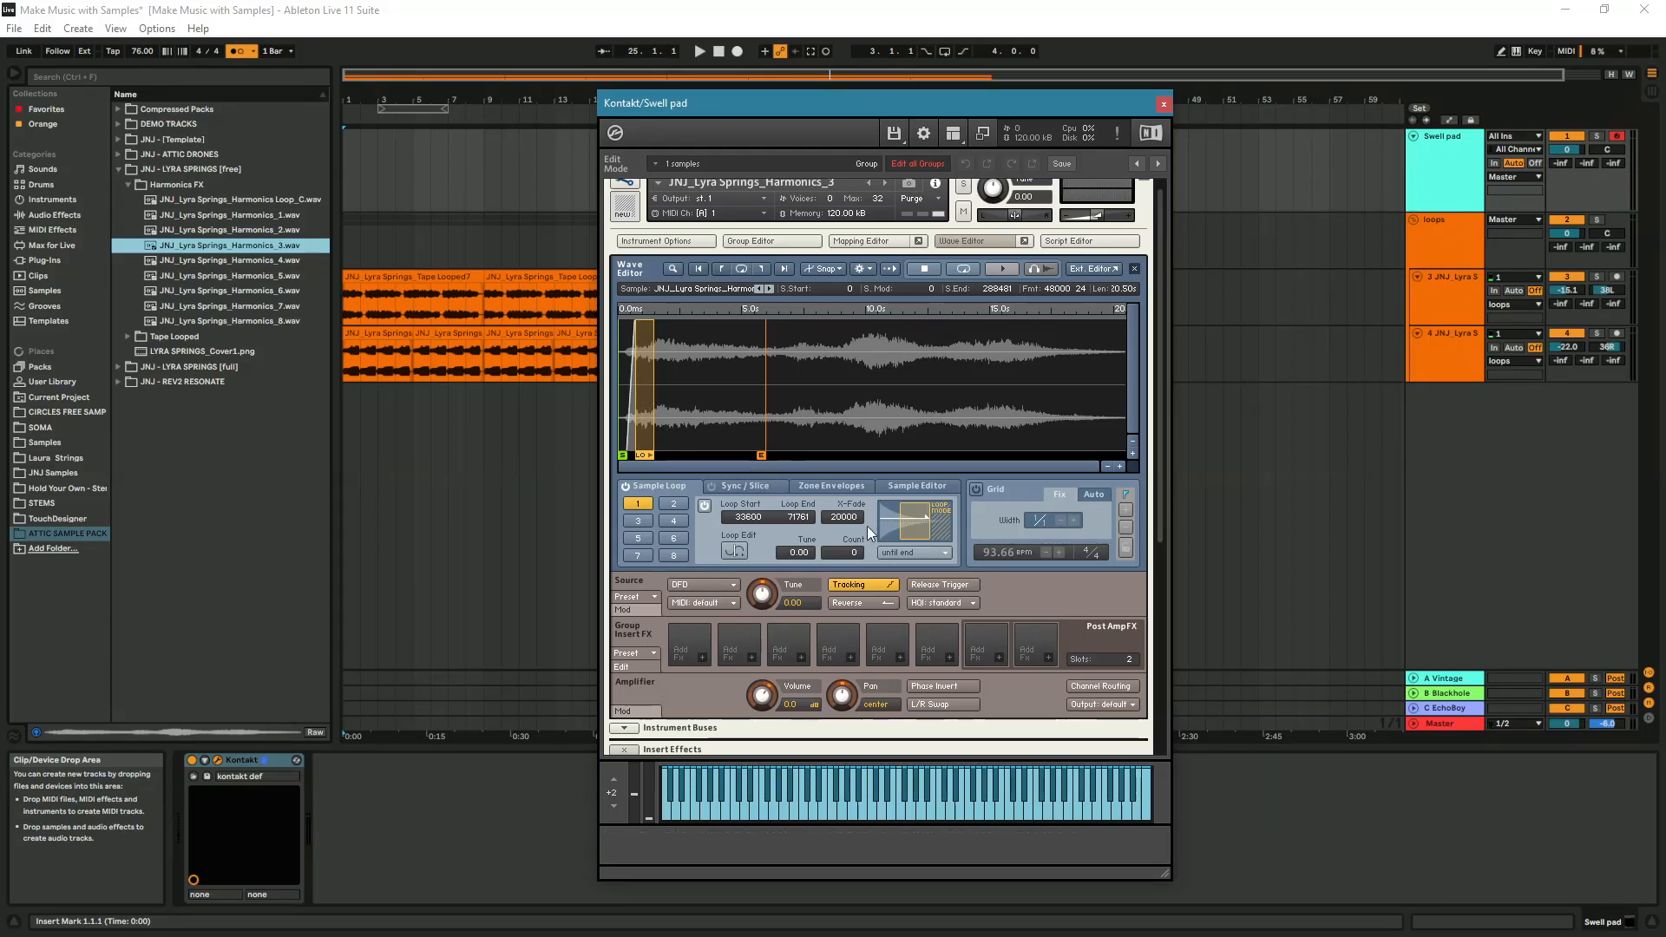
click(925, 553)
click(920, 583)
drag(653, 382, 664, 377)
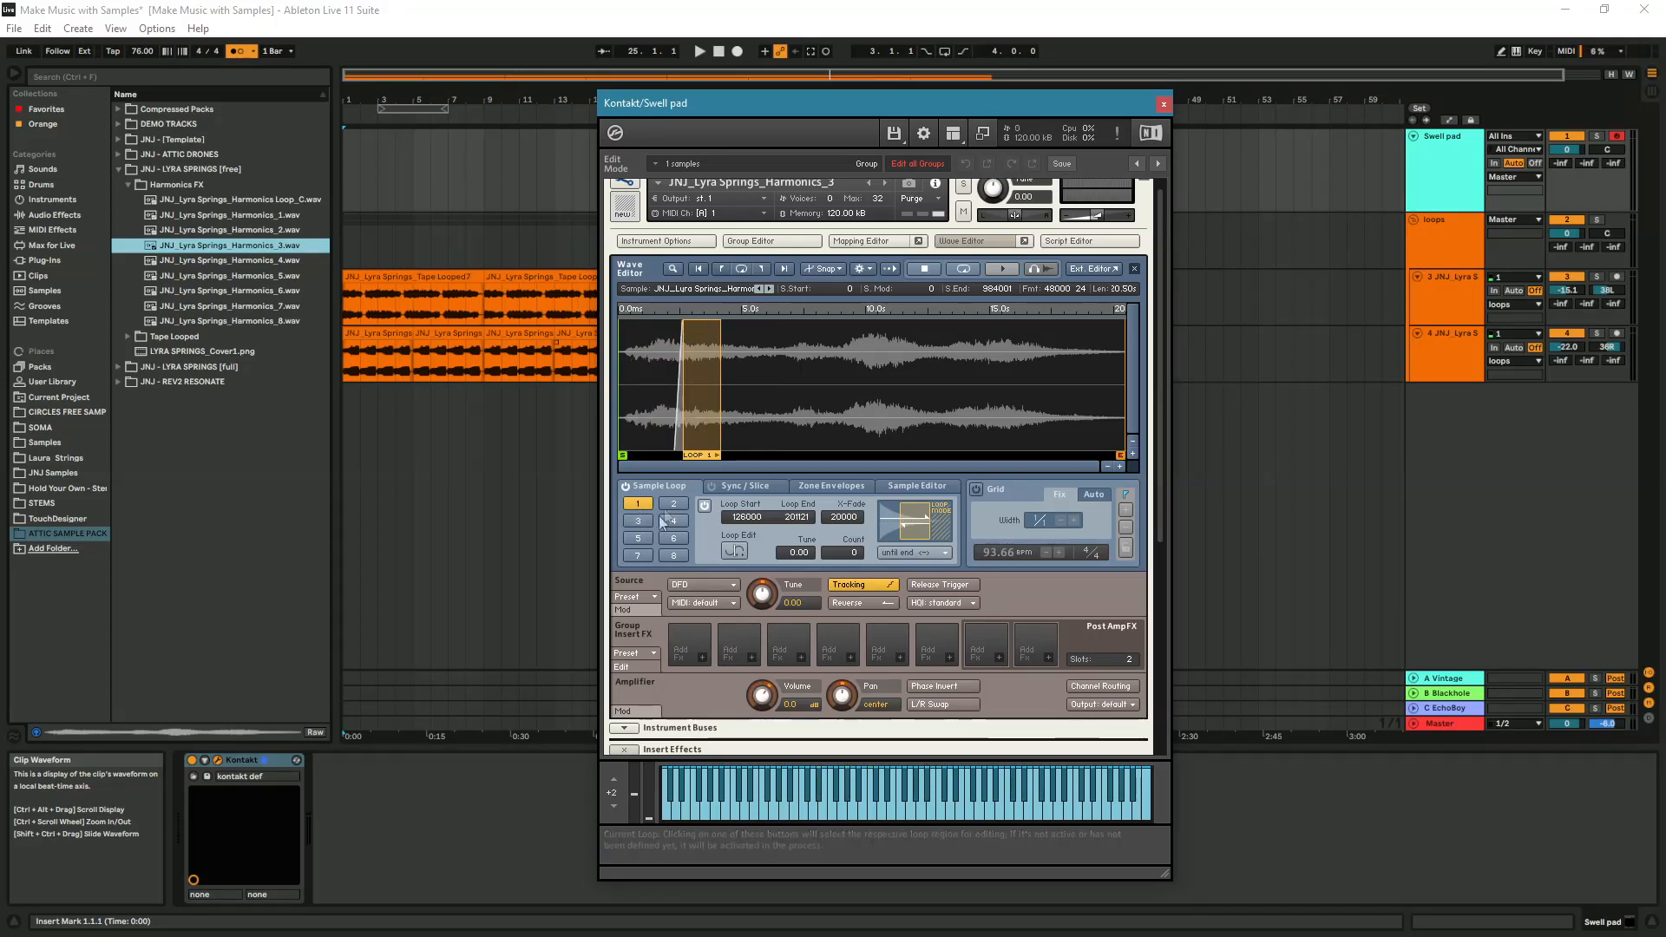
- Turn off loop 1 and play the sample in reverse with its start point at about 618240
click(636, 505)
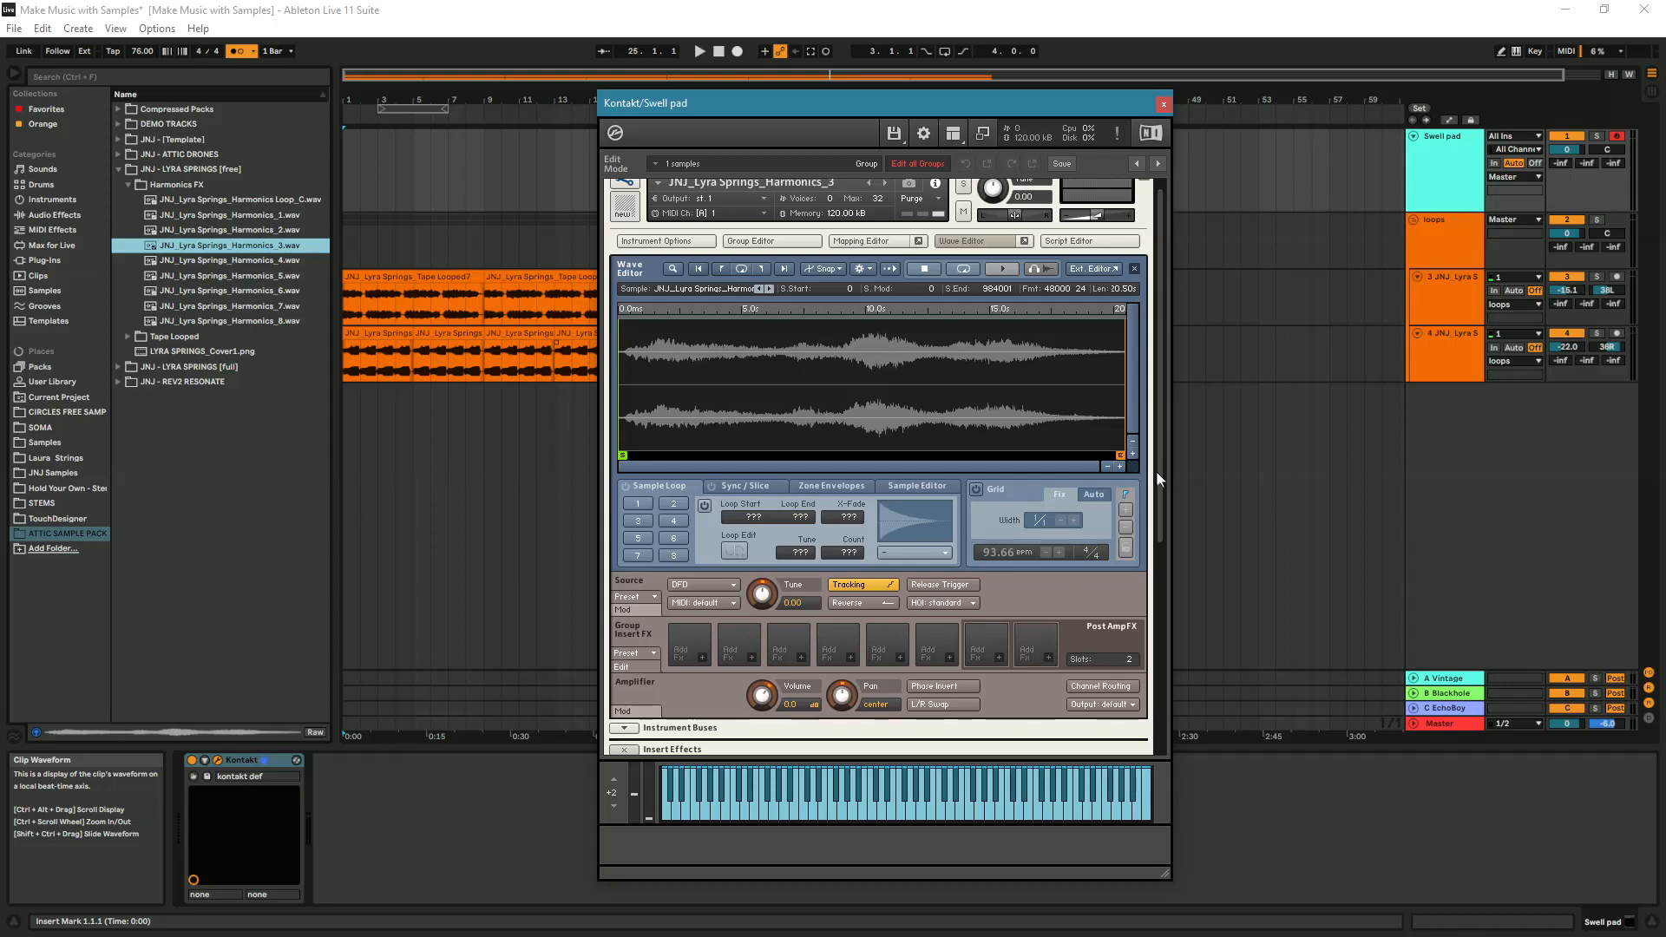
scroll(1158, 469, up, 1)
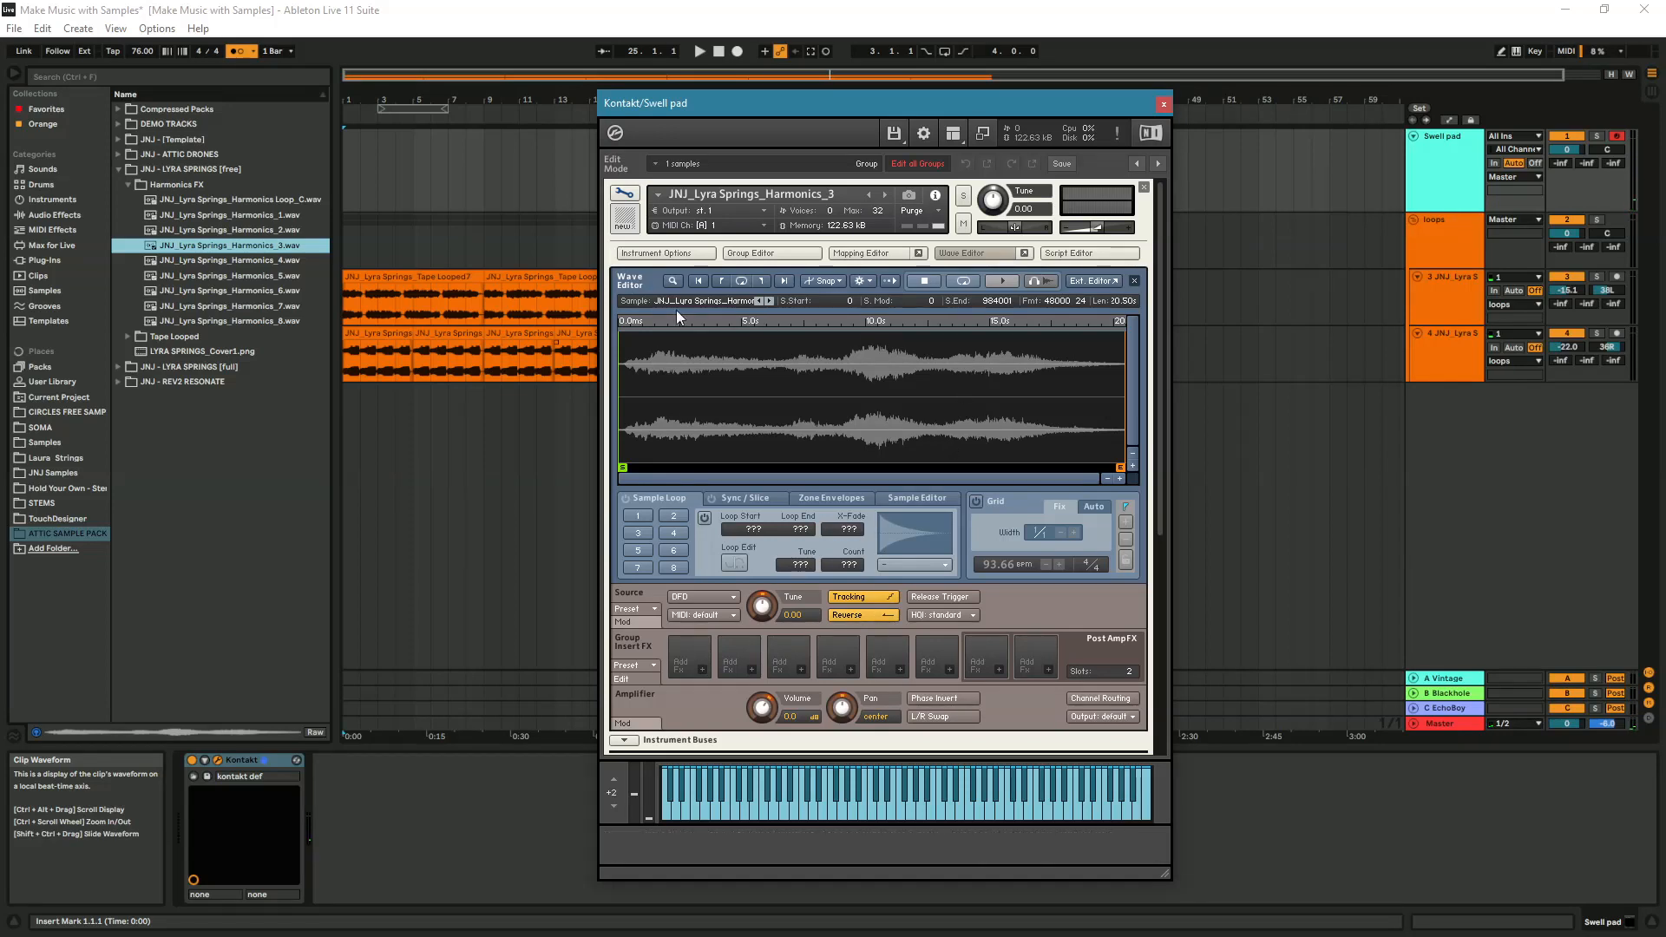
mouse_move(638, 466)
mouse_down()
mouse_move(968, 467)
mouse_move(942, 466)
mouse_up()
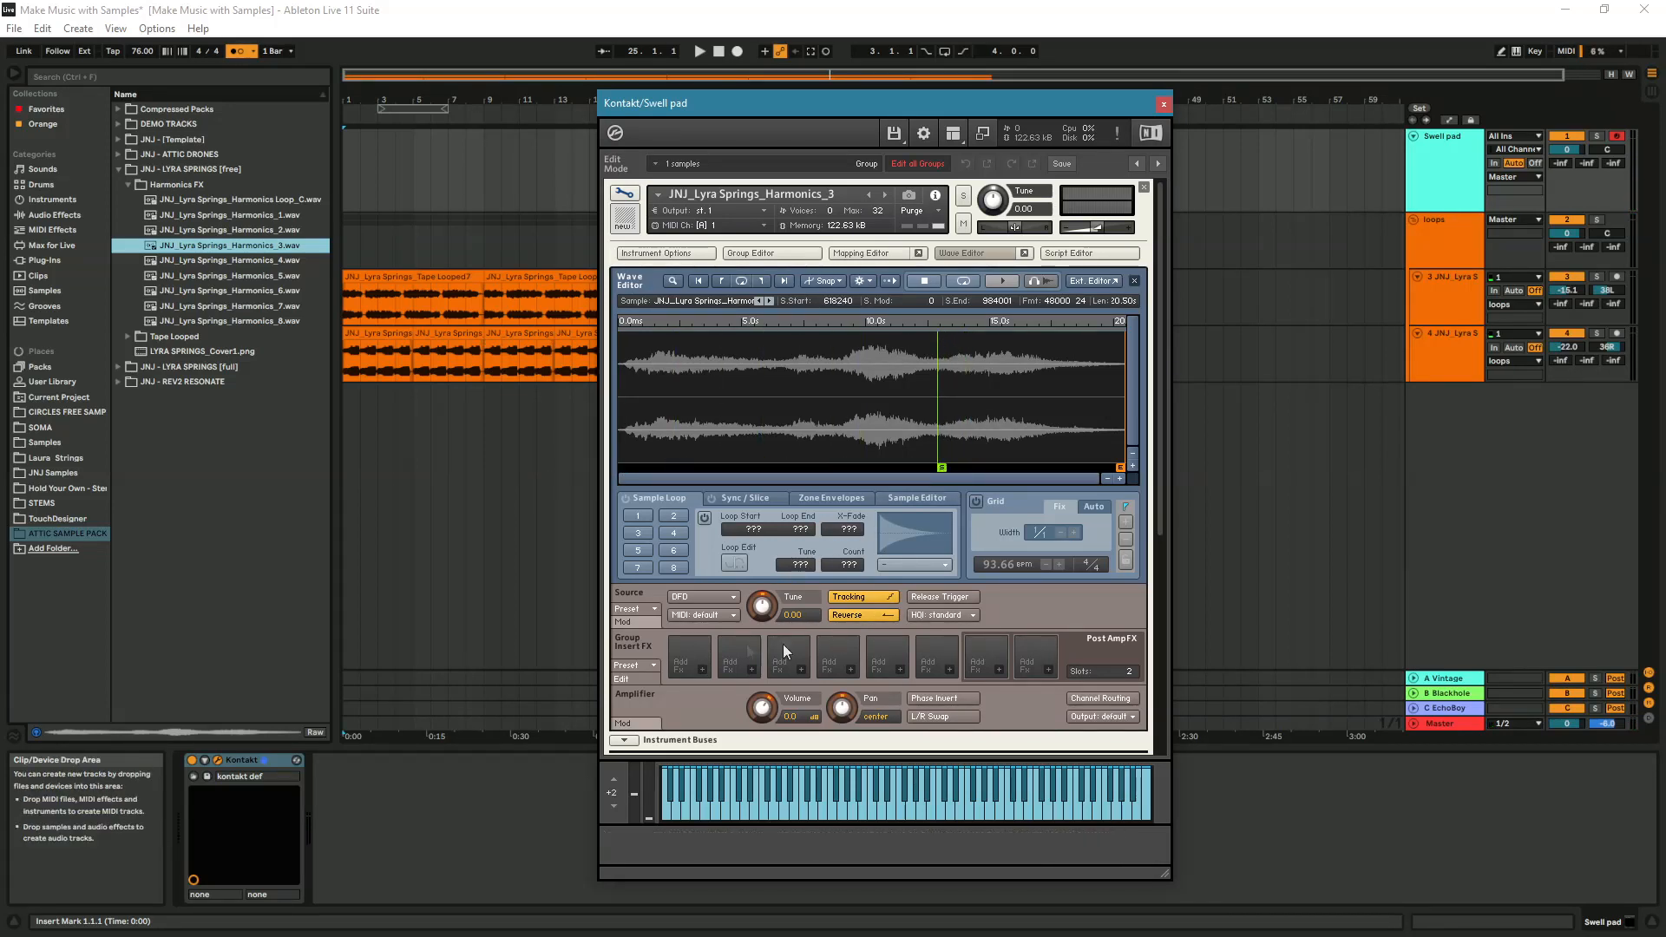
- Re-enable loop 1 on the reversed sample and move its region to around 15 s in the waveform
click(638, 516)
drag(704, 428, 1000, 422)
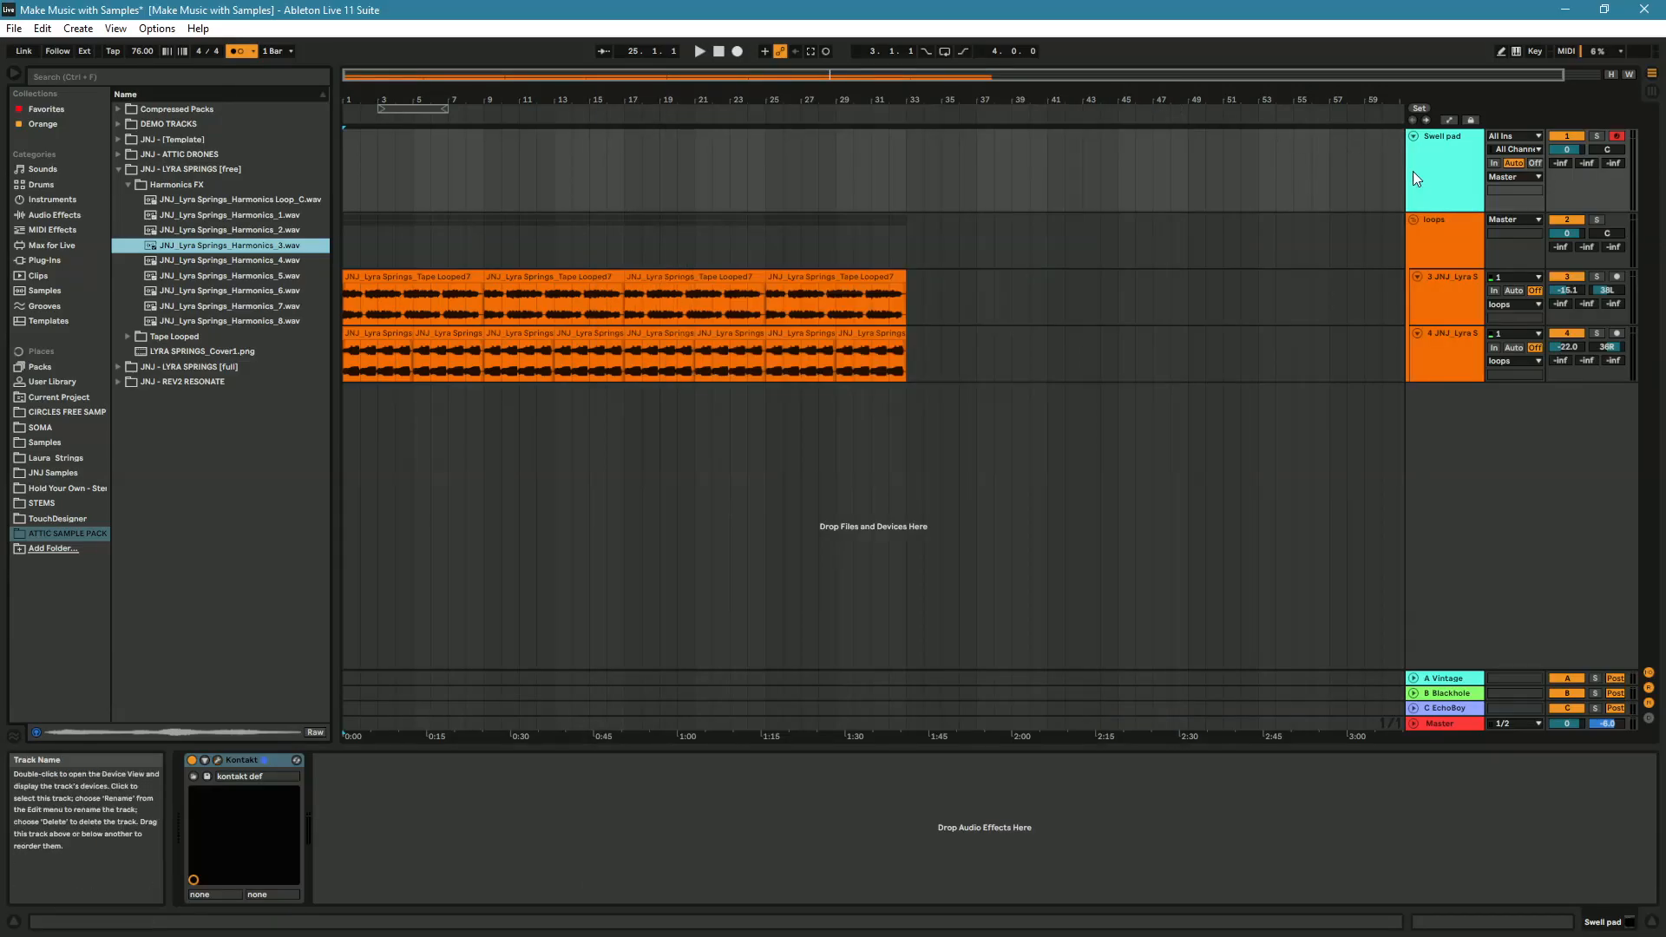
- Duplicate the Swell pad track and remove the Harmonics_3 instrument from the copy's Kontakt
click(1412, 170)
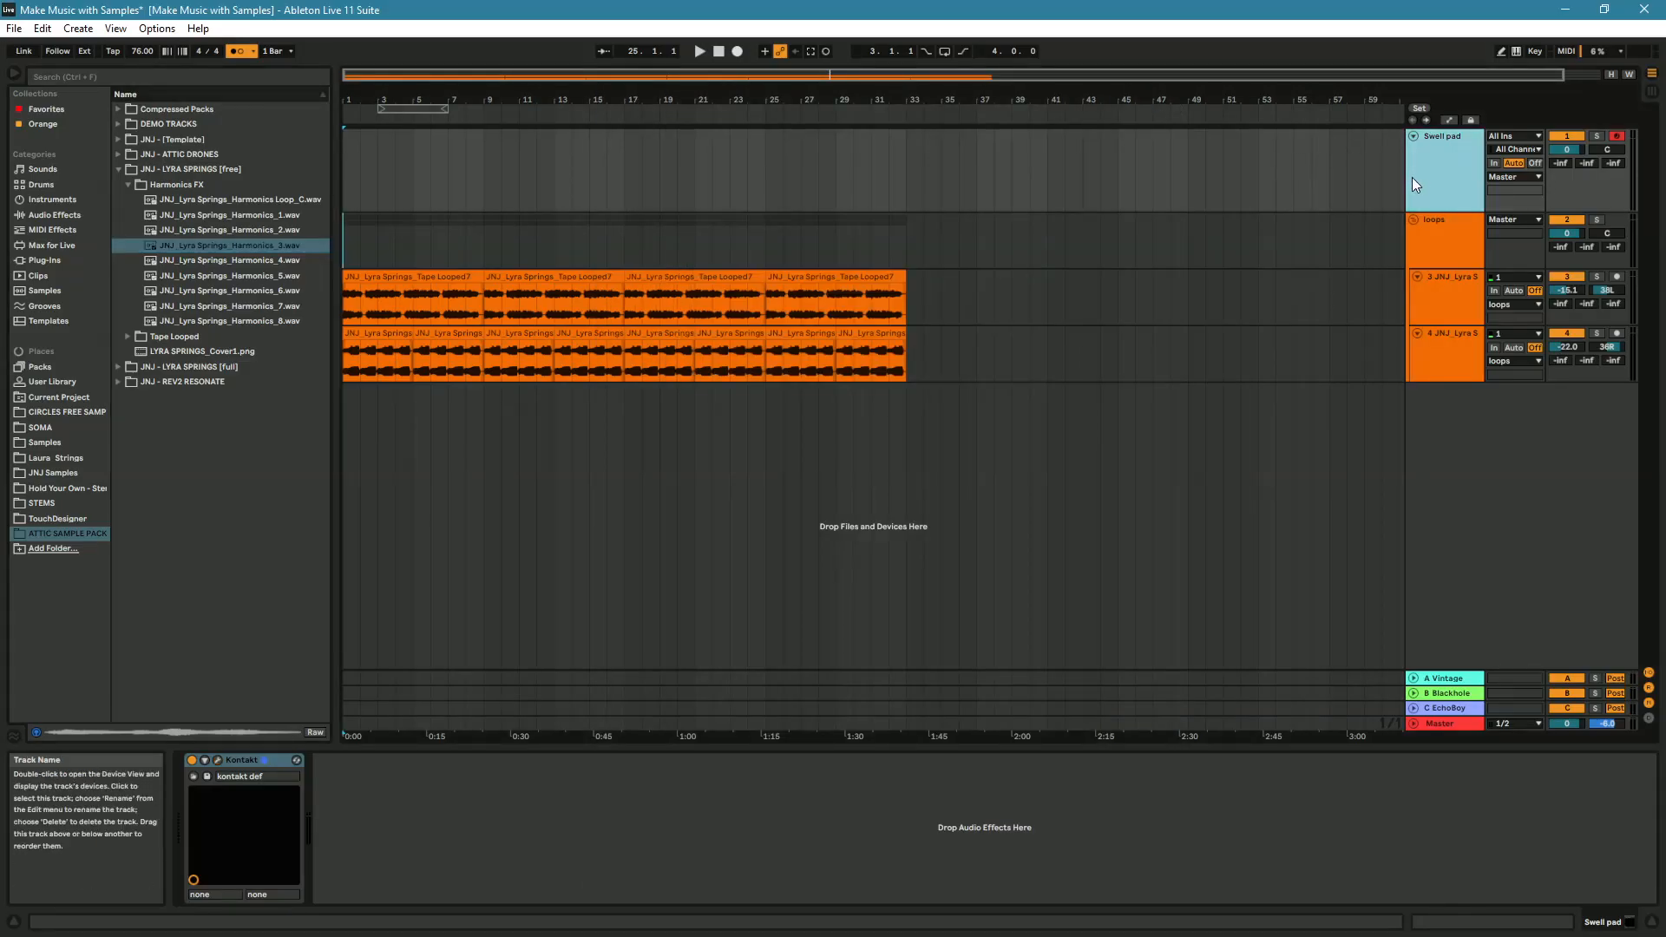
key(ctrl+d)
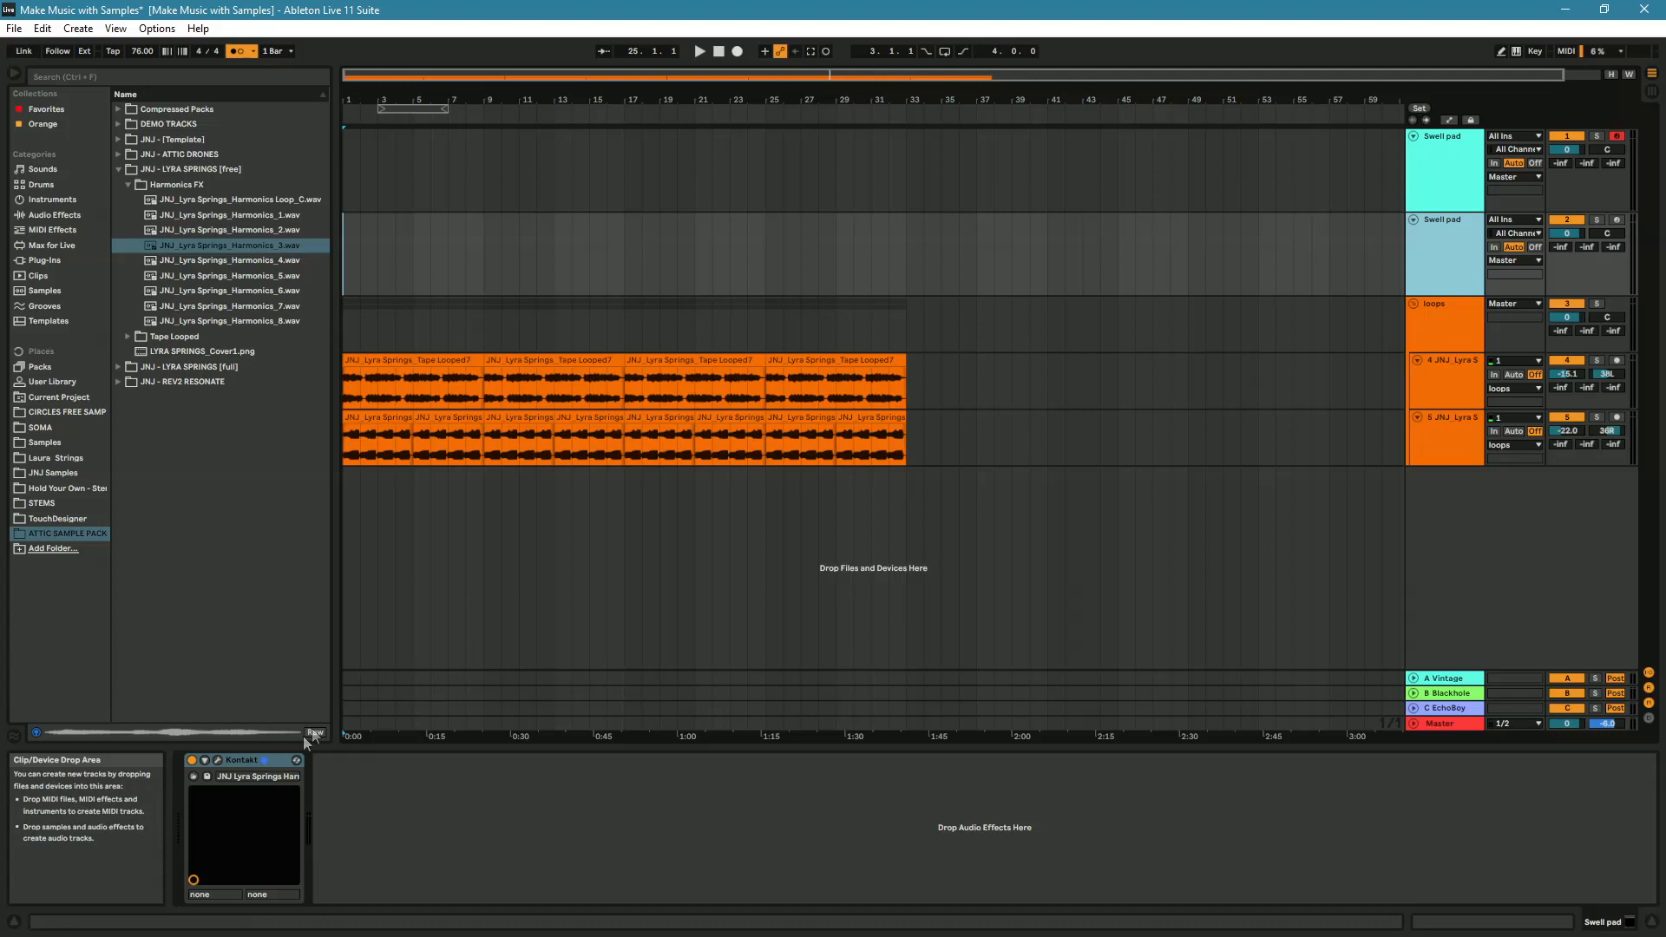
click(219, 761)
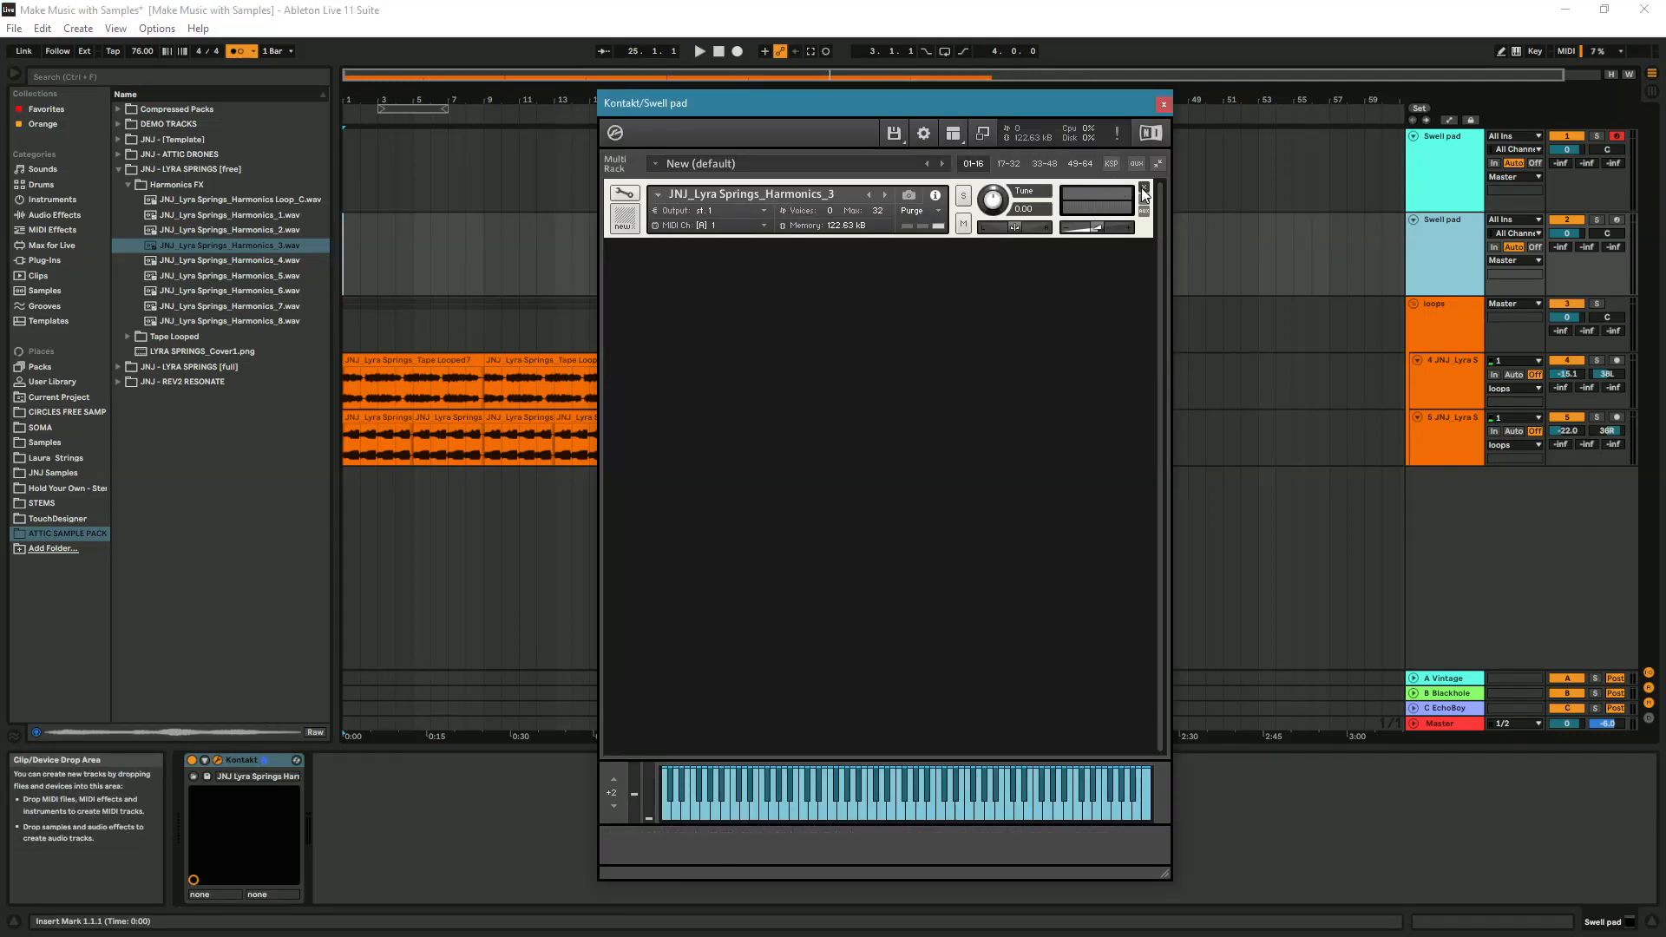
- Open the Multi Samp folder of the JNJ - LYRA SPRINGS [full] pack in the browser
click(227, 265)
click(227, 277)
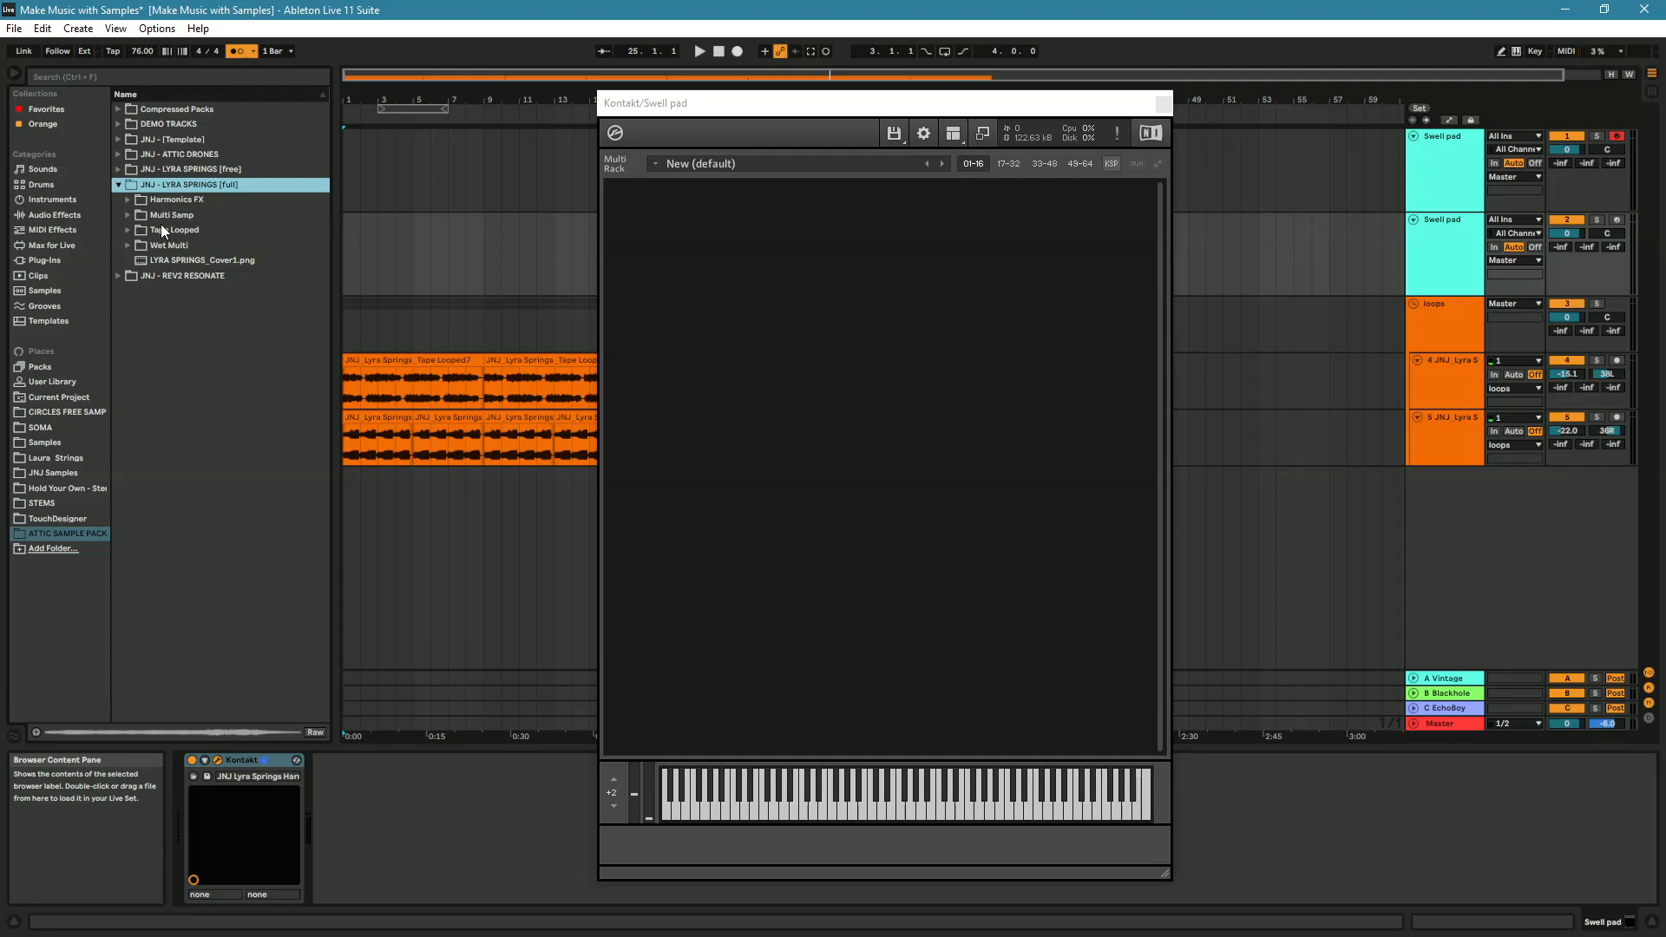
click(173, 215)
click(128, 215)
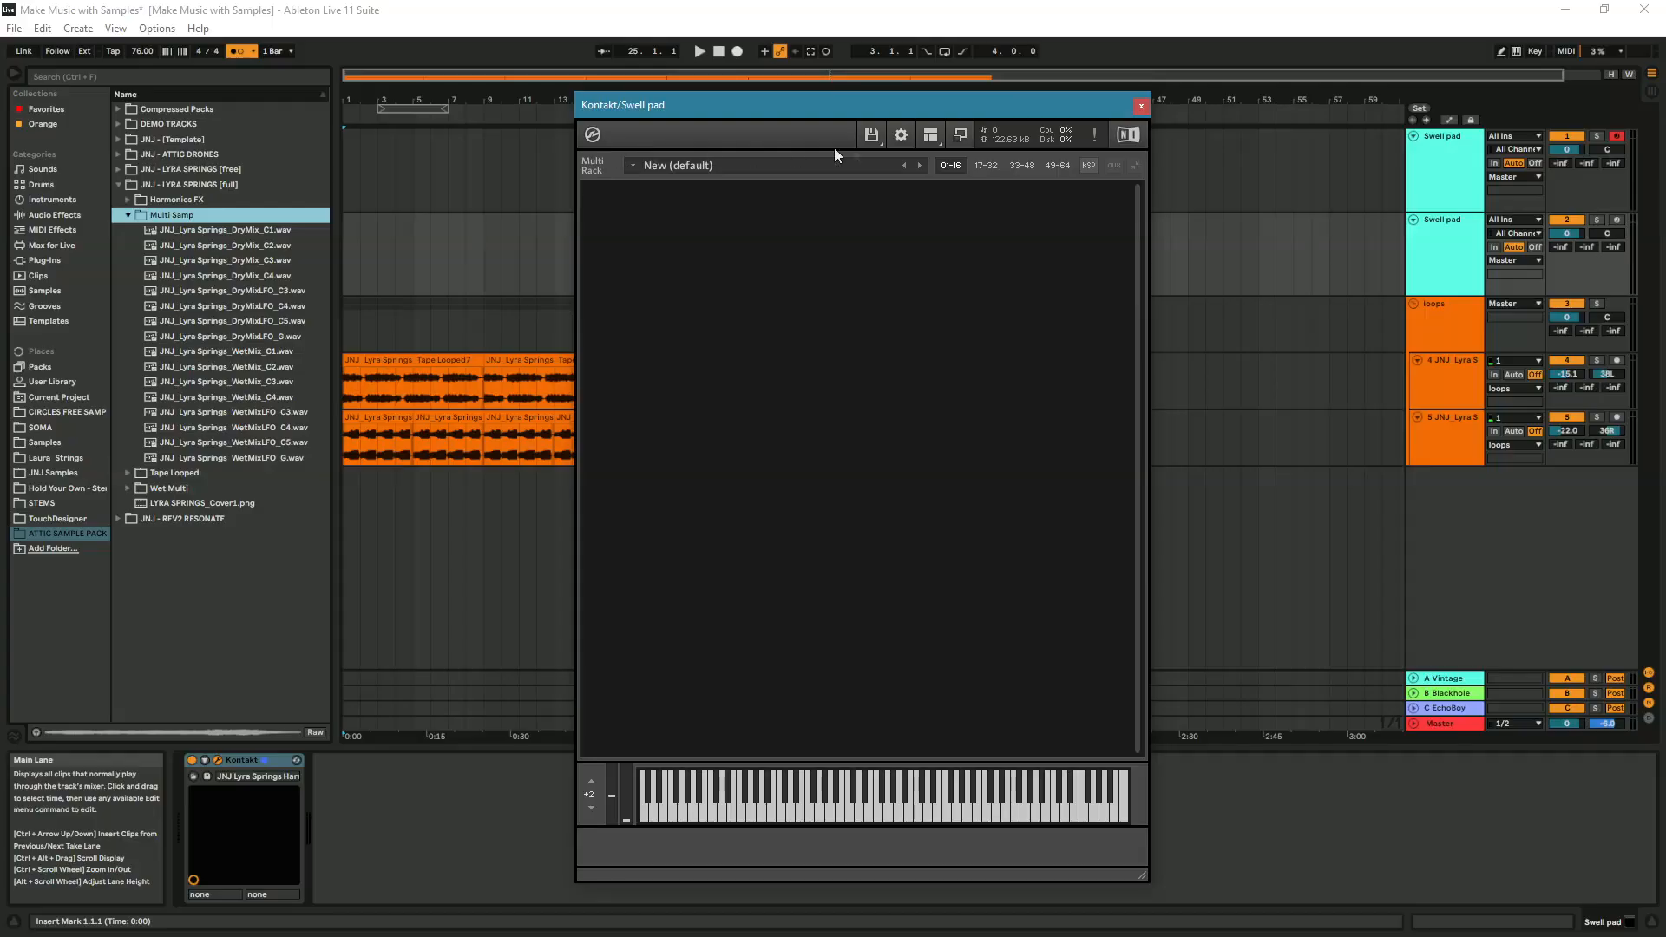
- Create a new Kontakt instrument, open it for editing and show its Mapping Editor
click(881, 141)
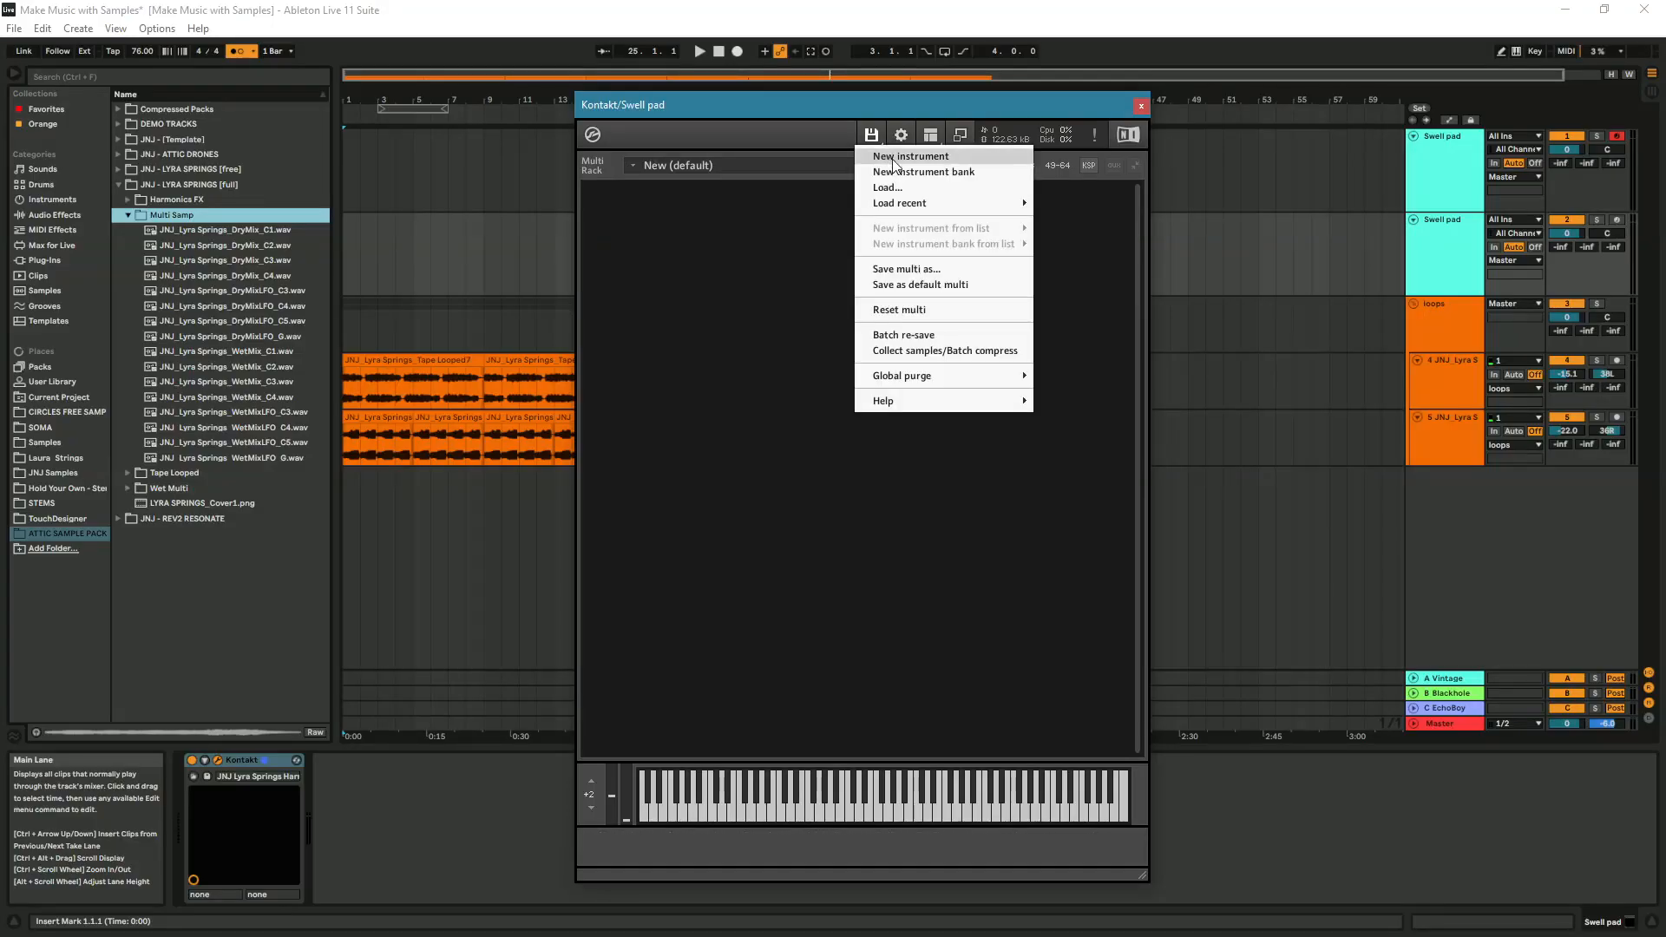
click(889, 153)
click(601, 195)
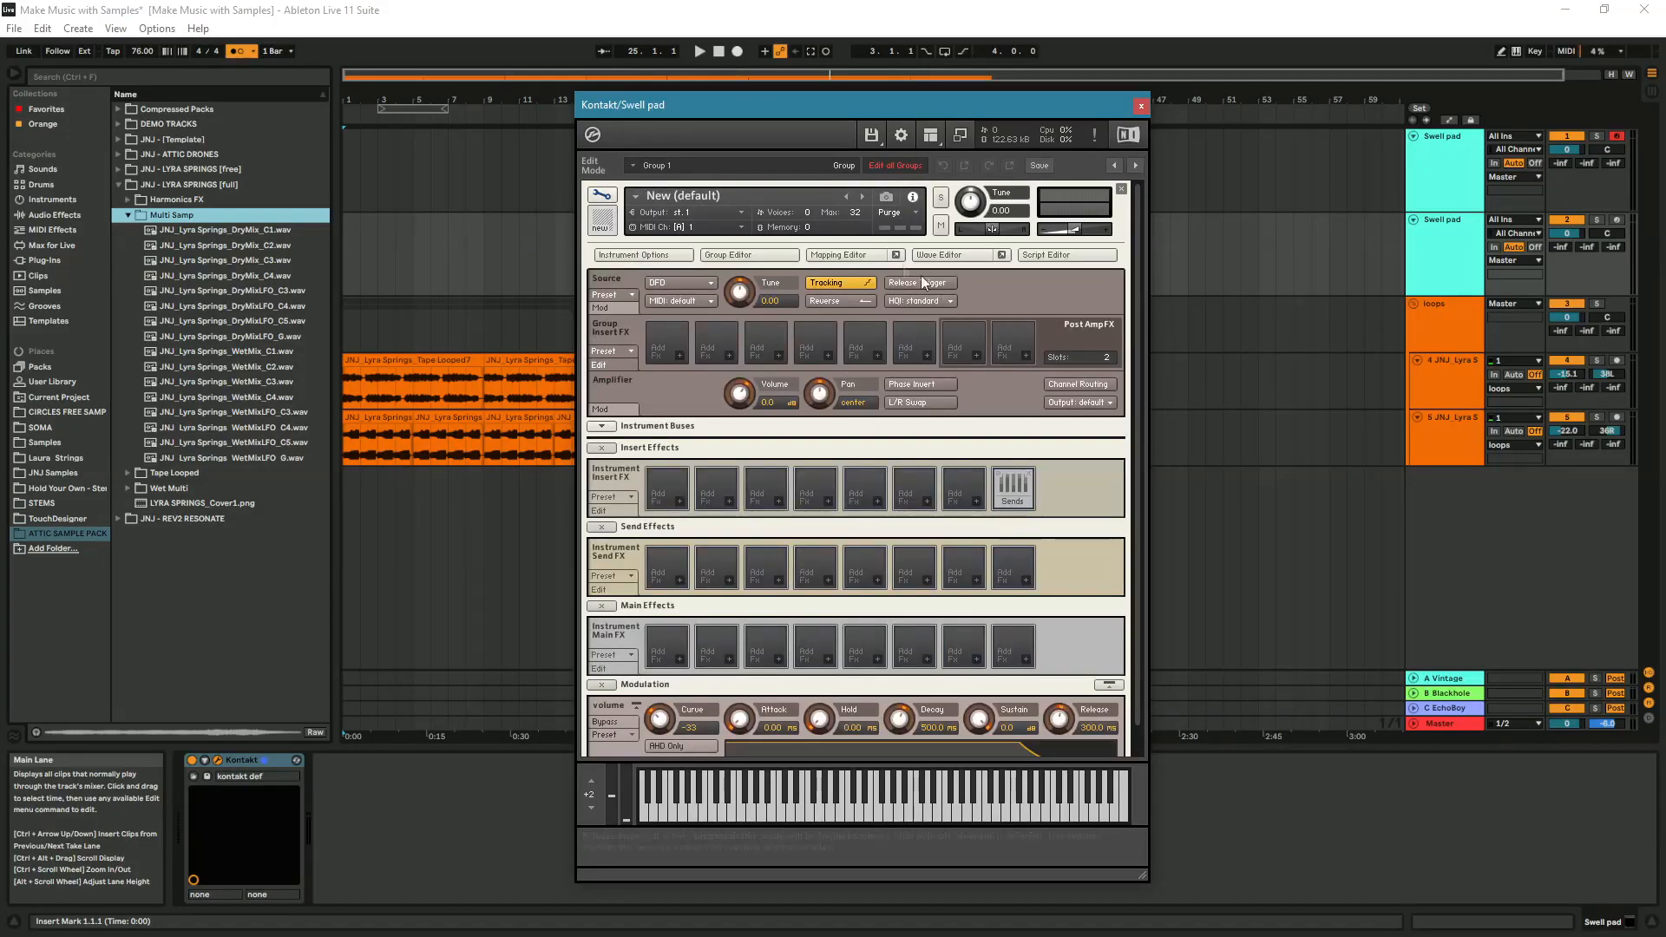
click(857, 256)
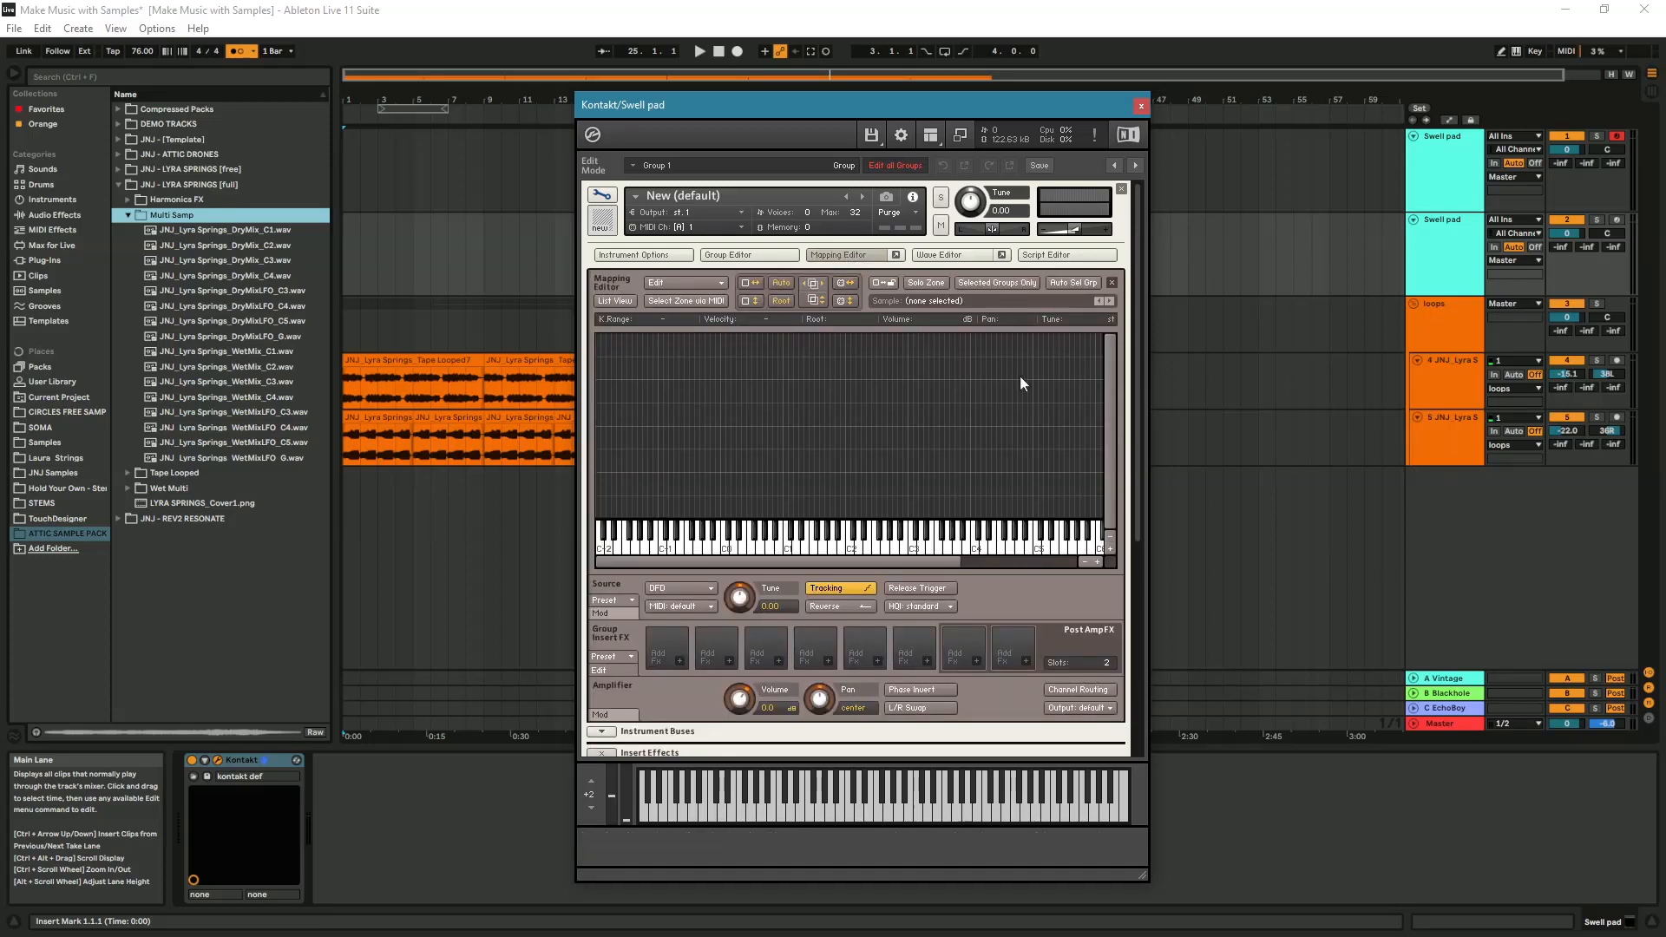
- Turn on sample preview in the browser and map JNJ_Lyra Springs_DryMix_C1.wav to key C1
click(229, 231)
click(35, 733)
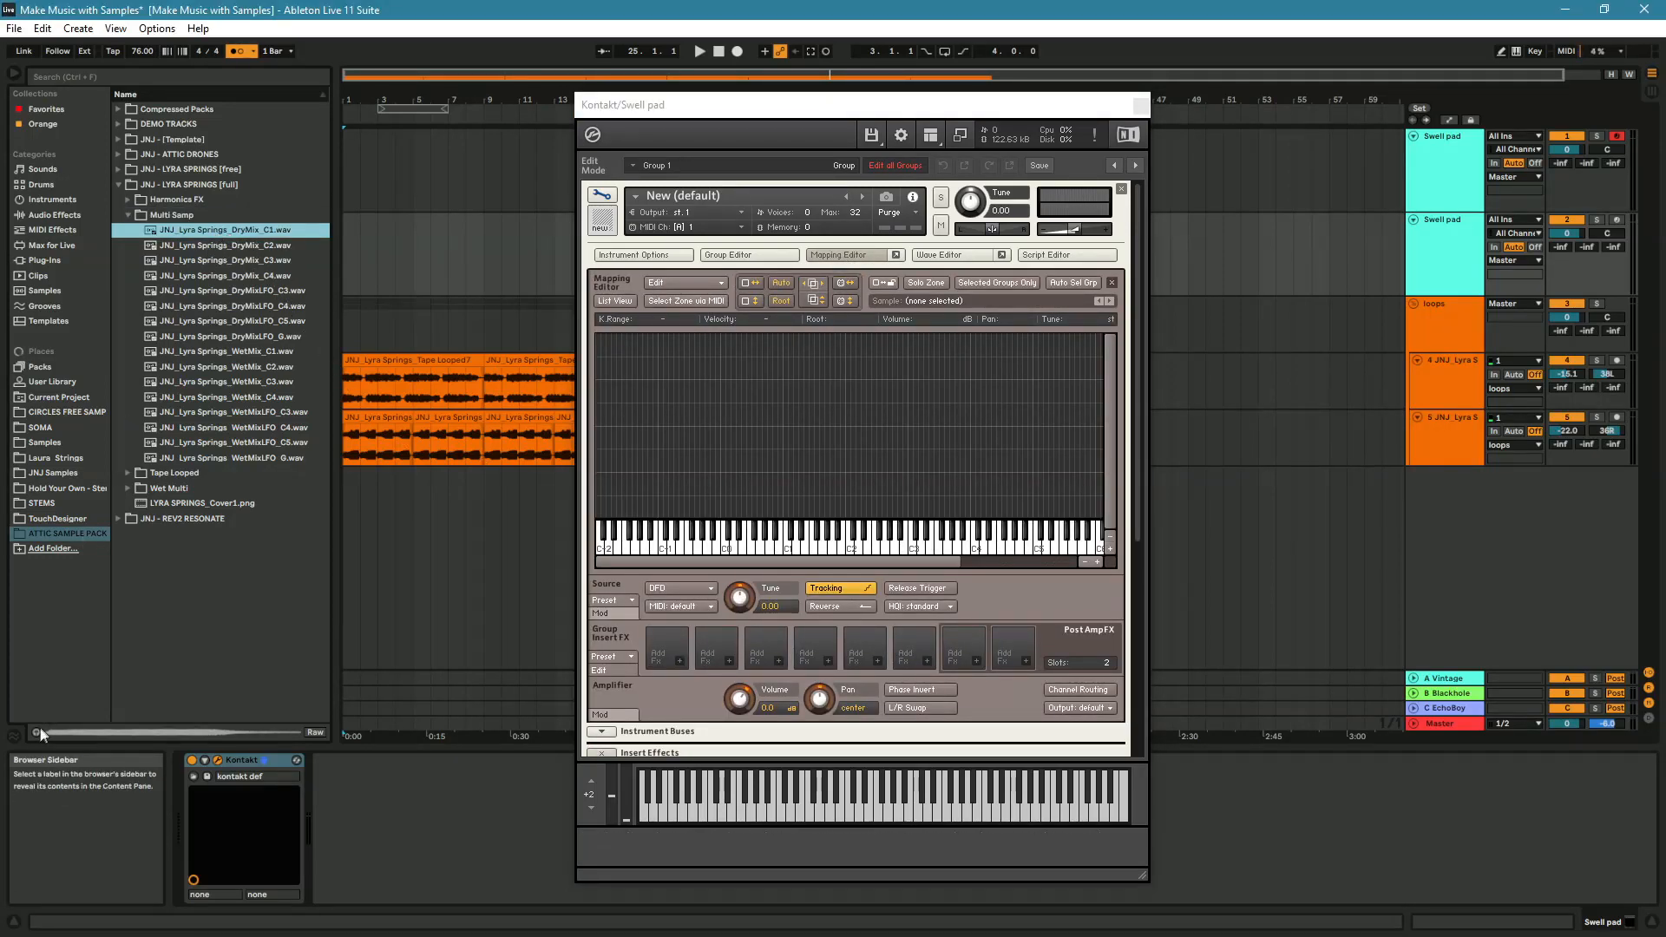
drag(203, 232, 785, 497)
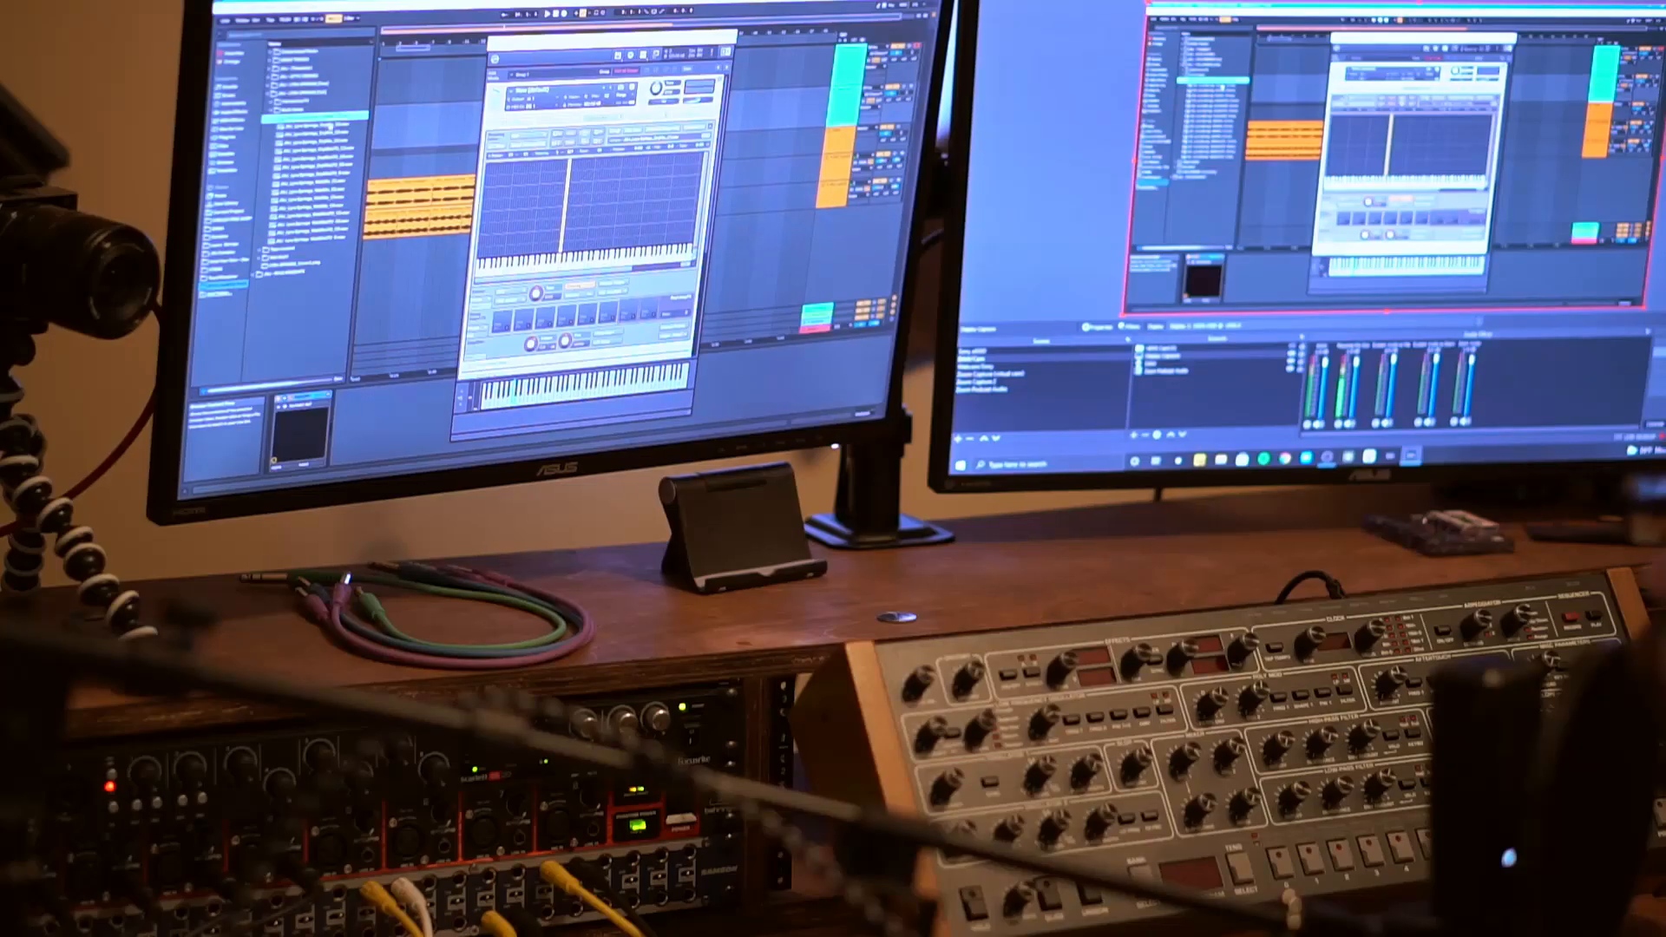
- Map the DryMix_C2, DryMix_C3 and DryMix_C4 samples to keys C2, C3 and C4 respectively
click(320, 126)
click(319, 118)
click(318, 127)
click(319, 118)
click(318, 127)
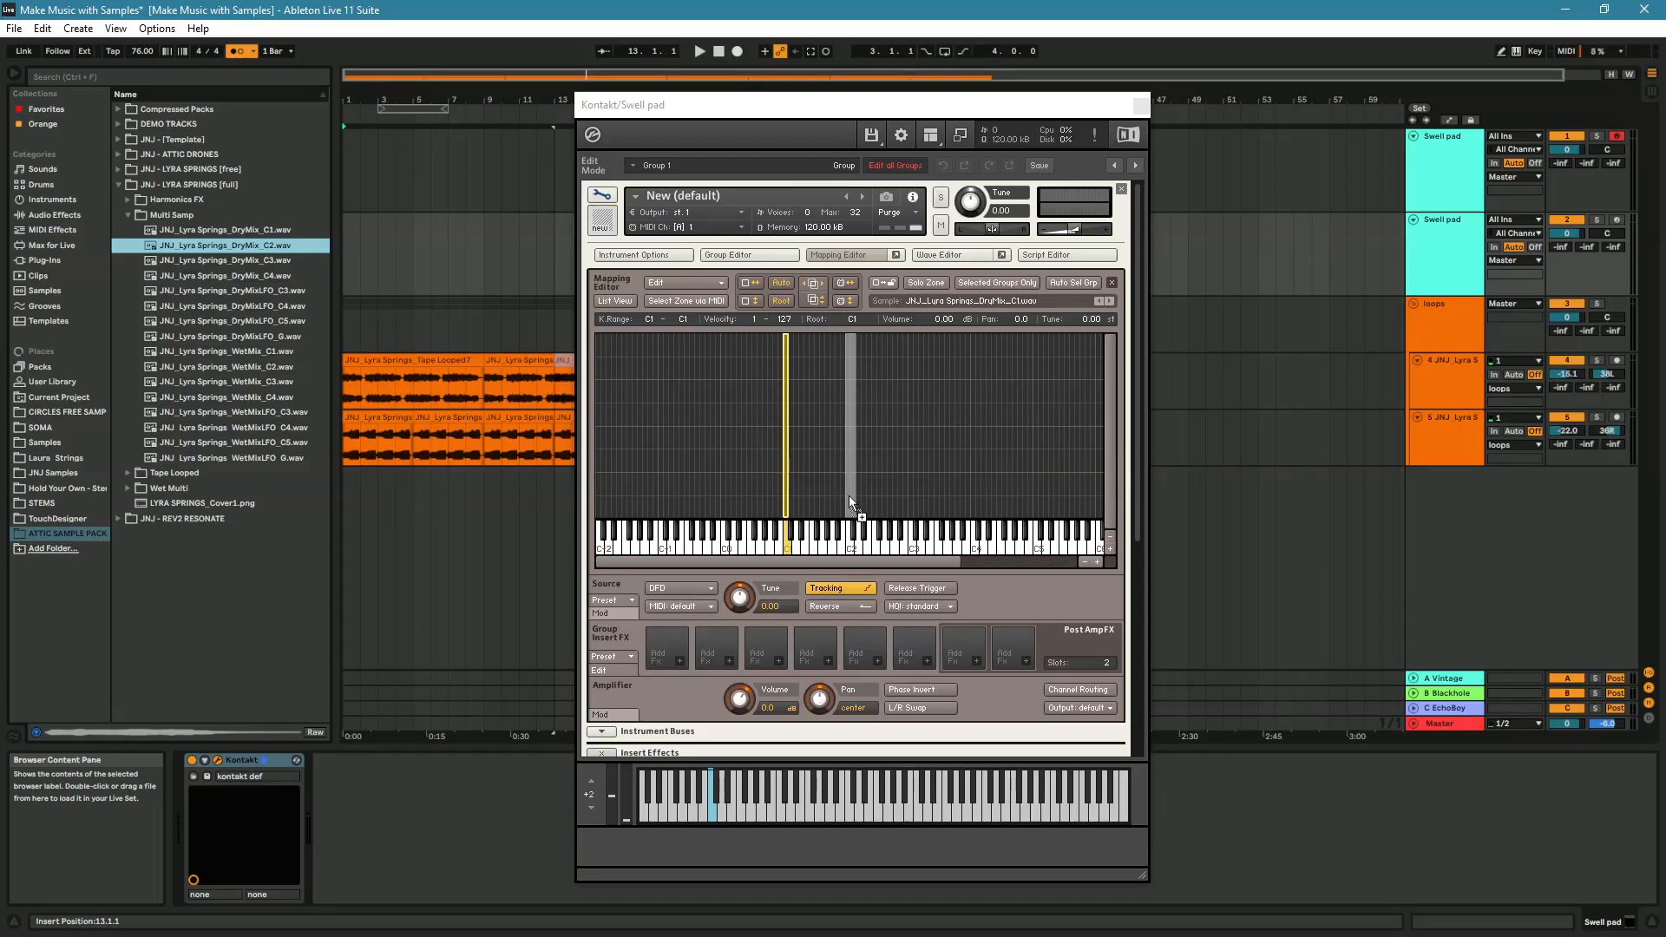
drag(848, 502, 849, 498)
drag(217, 260, 972, 500)
click(215, 278)
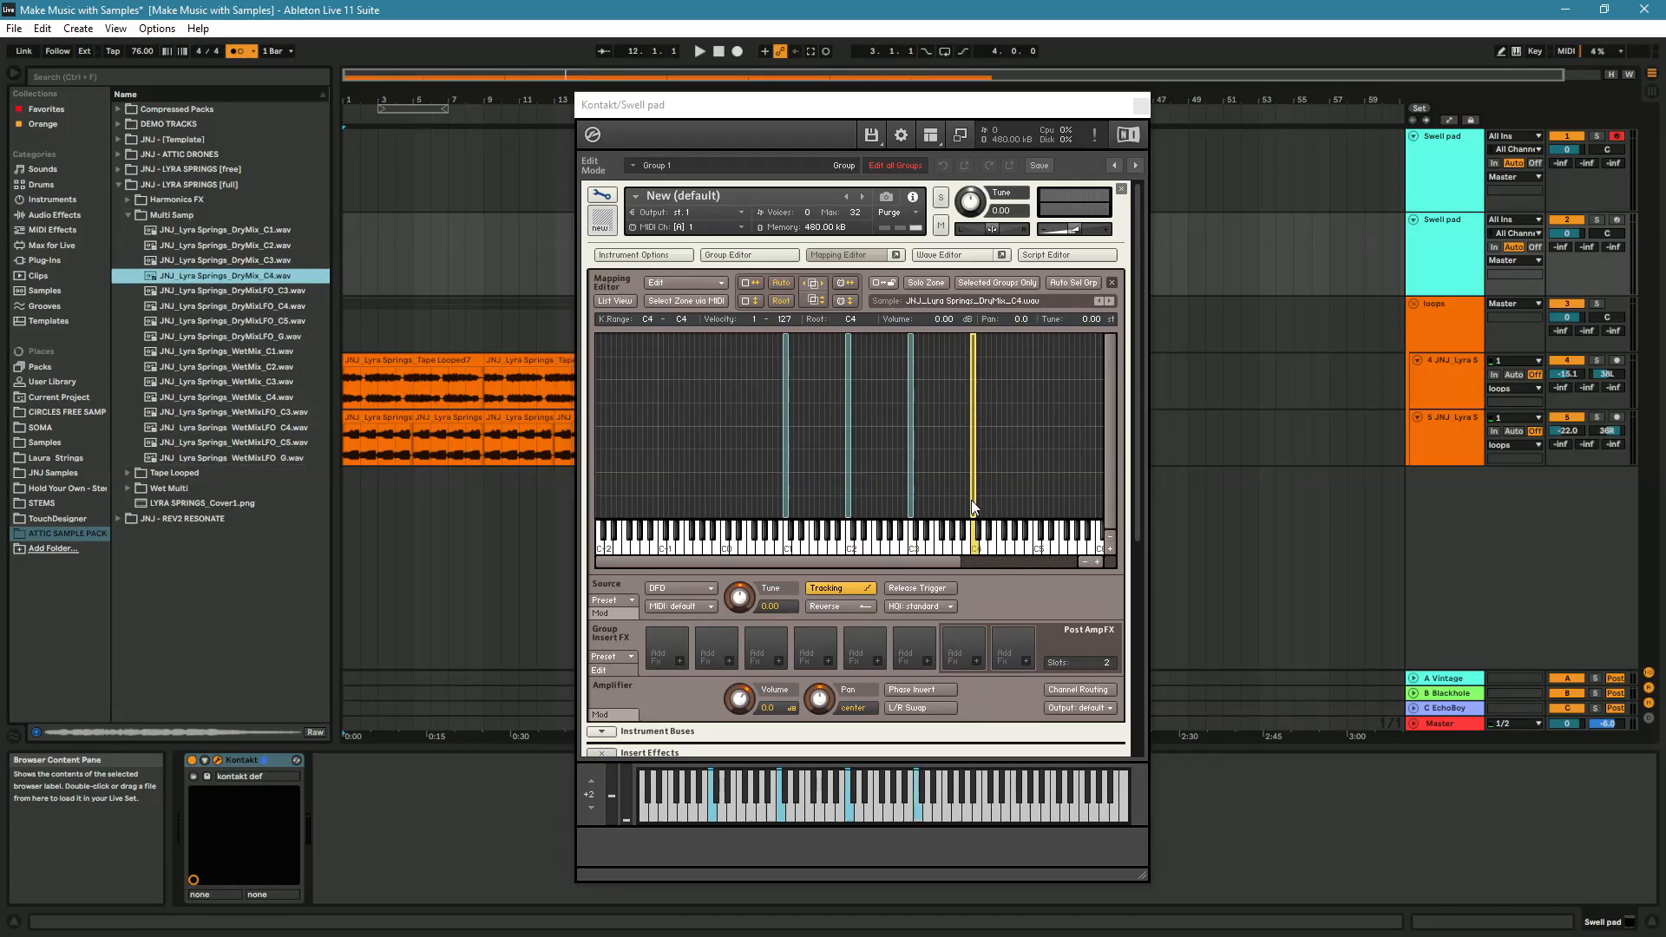
- Widen each mapped zone upward to meet the next one, extending the DryMix_C4 zone to C5
click(788, 443)
drag(788, 442, 1040, 453)
click(913, 447)
click(976, 455)
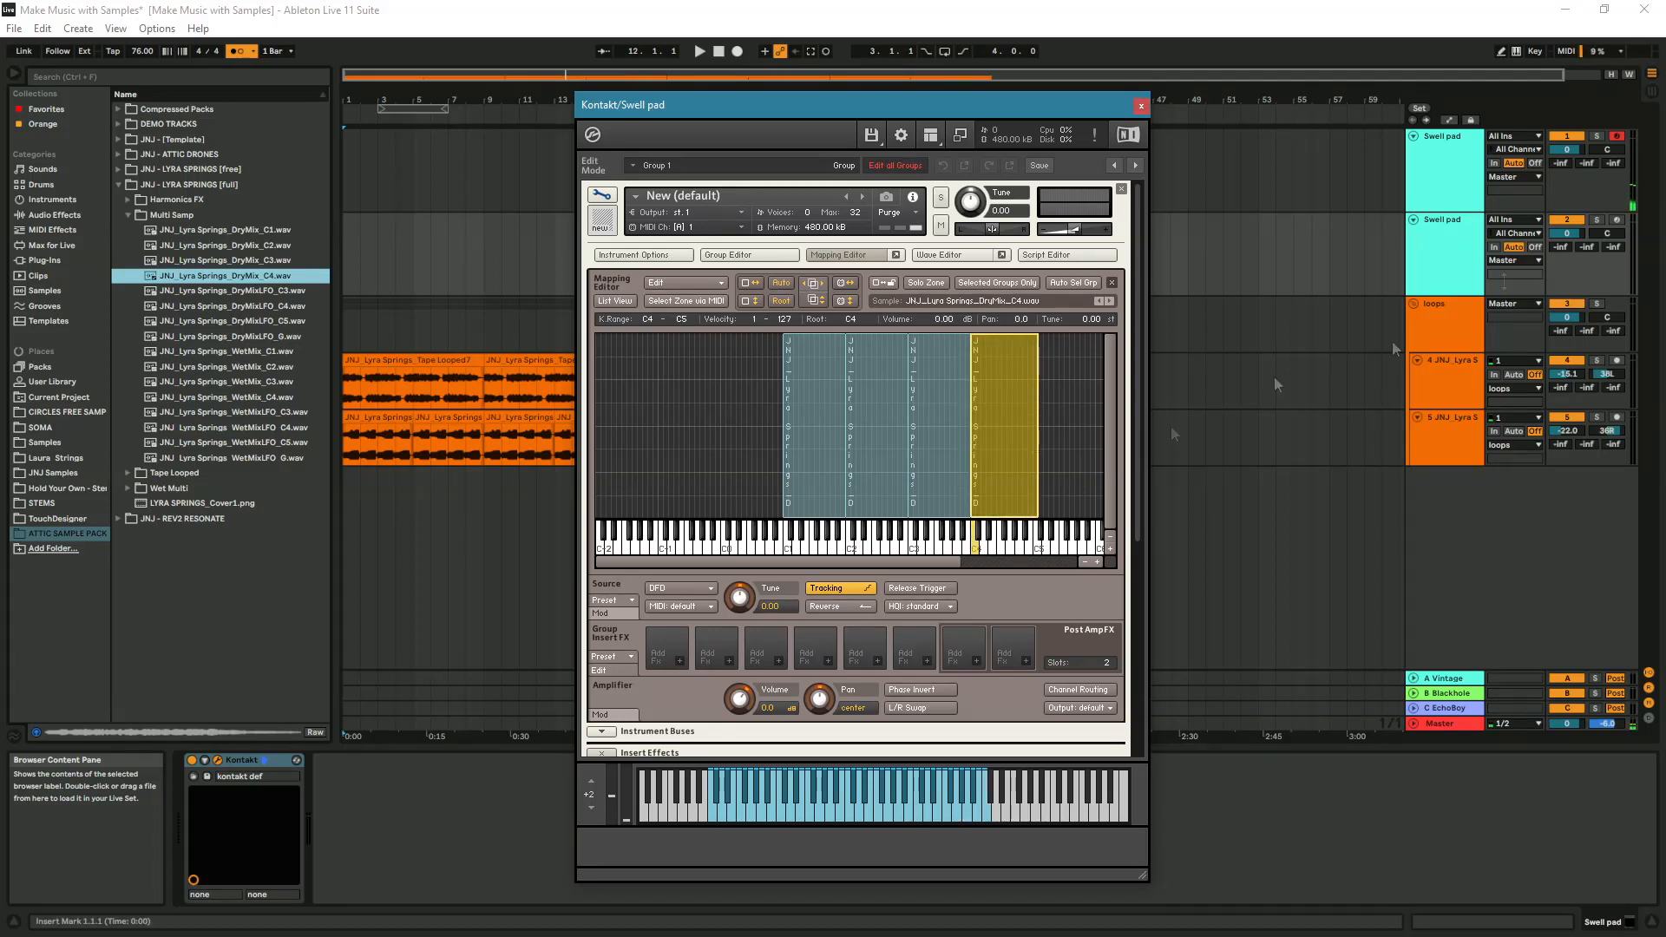
- Arm the duplicated Swell pad track and extend the DryMix_C1 zone down to C0
click(1616, 220)
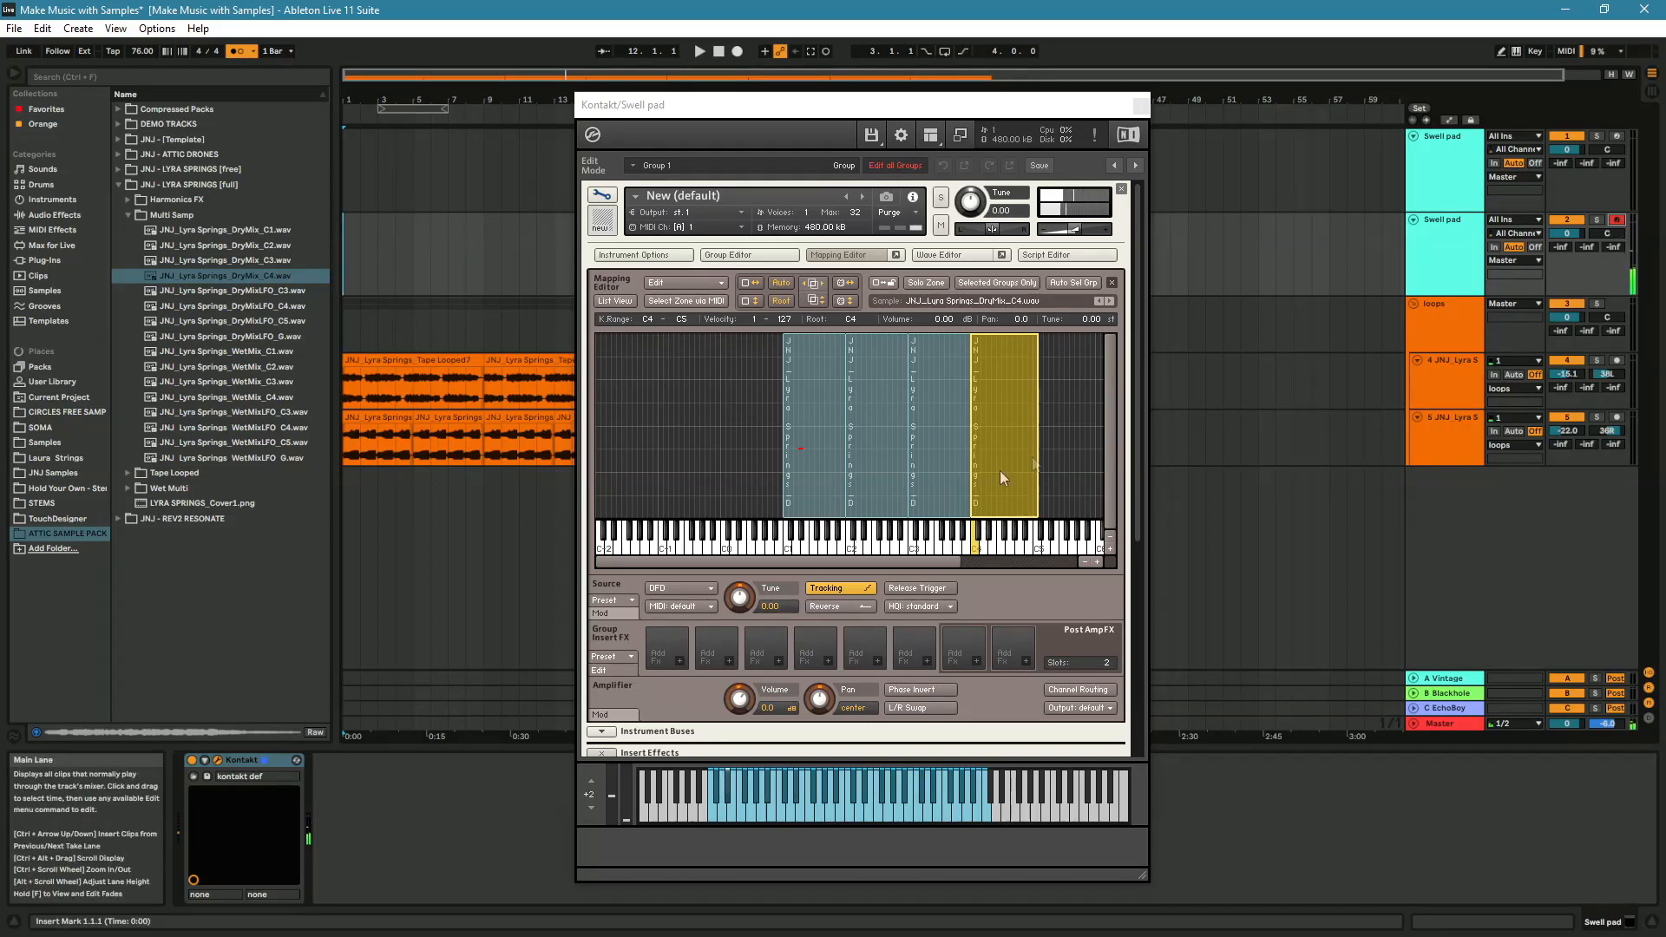
drag(784, 465, 719, 475)
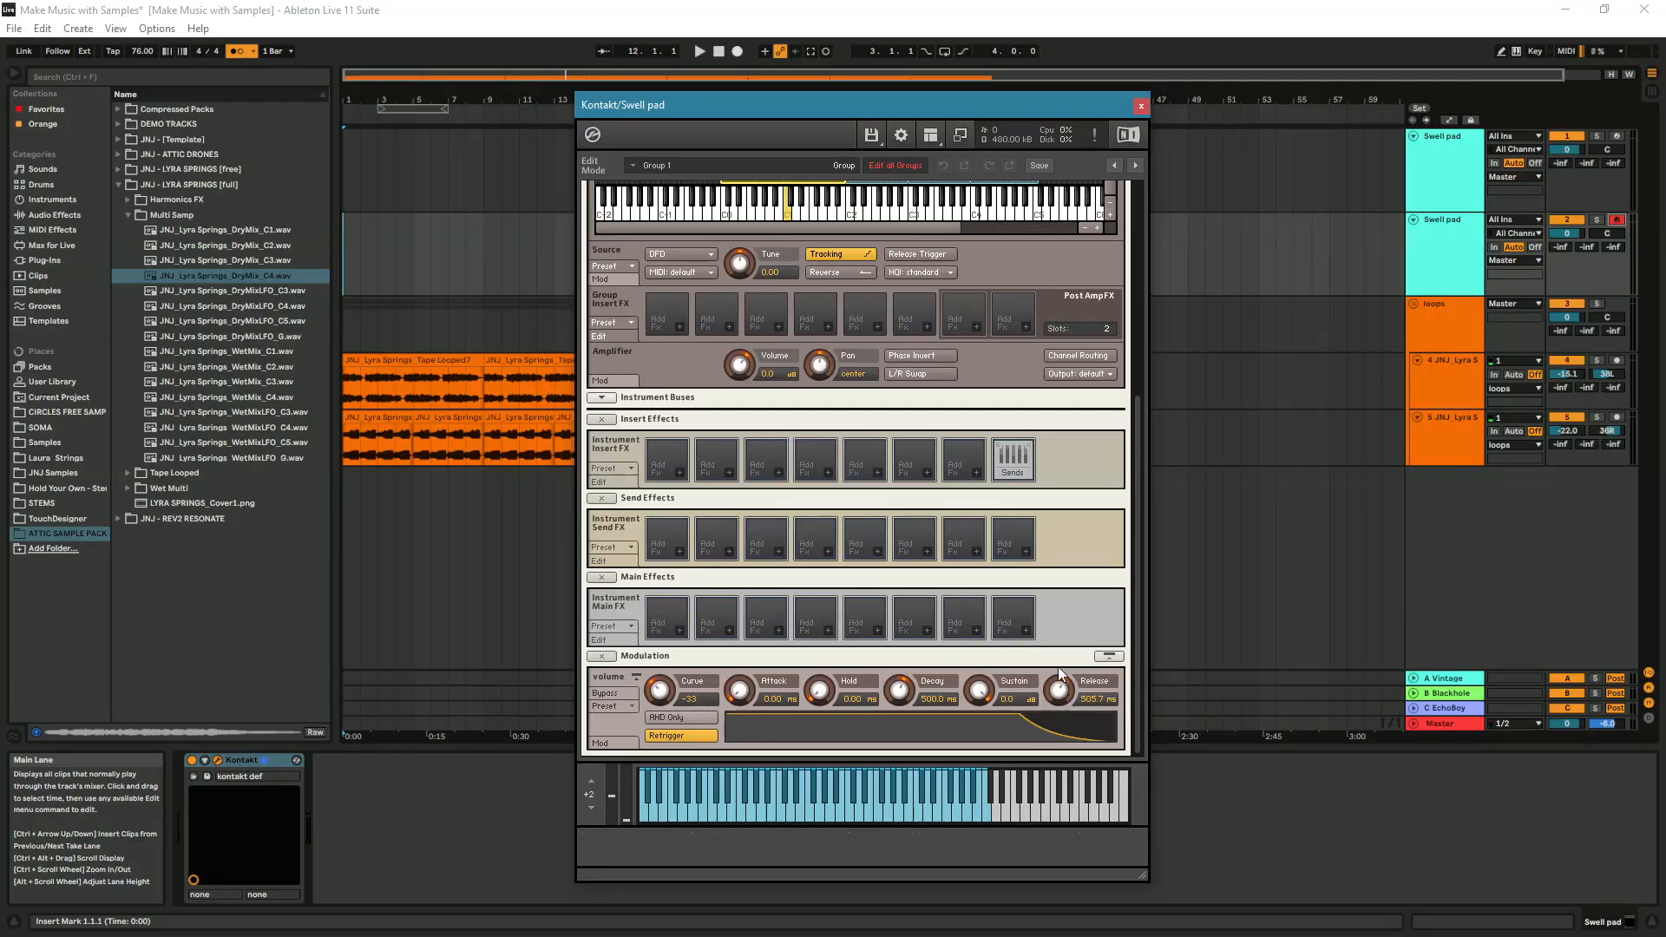
- Reverse the mapped samples and insert a Ladder LP2 low-pass filter in the first instrument insert slot, with its cutoff at about 668 Hz
drag(1137, 486, 1137, 392)
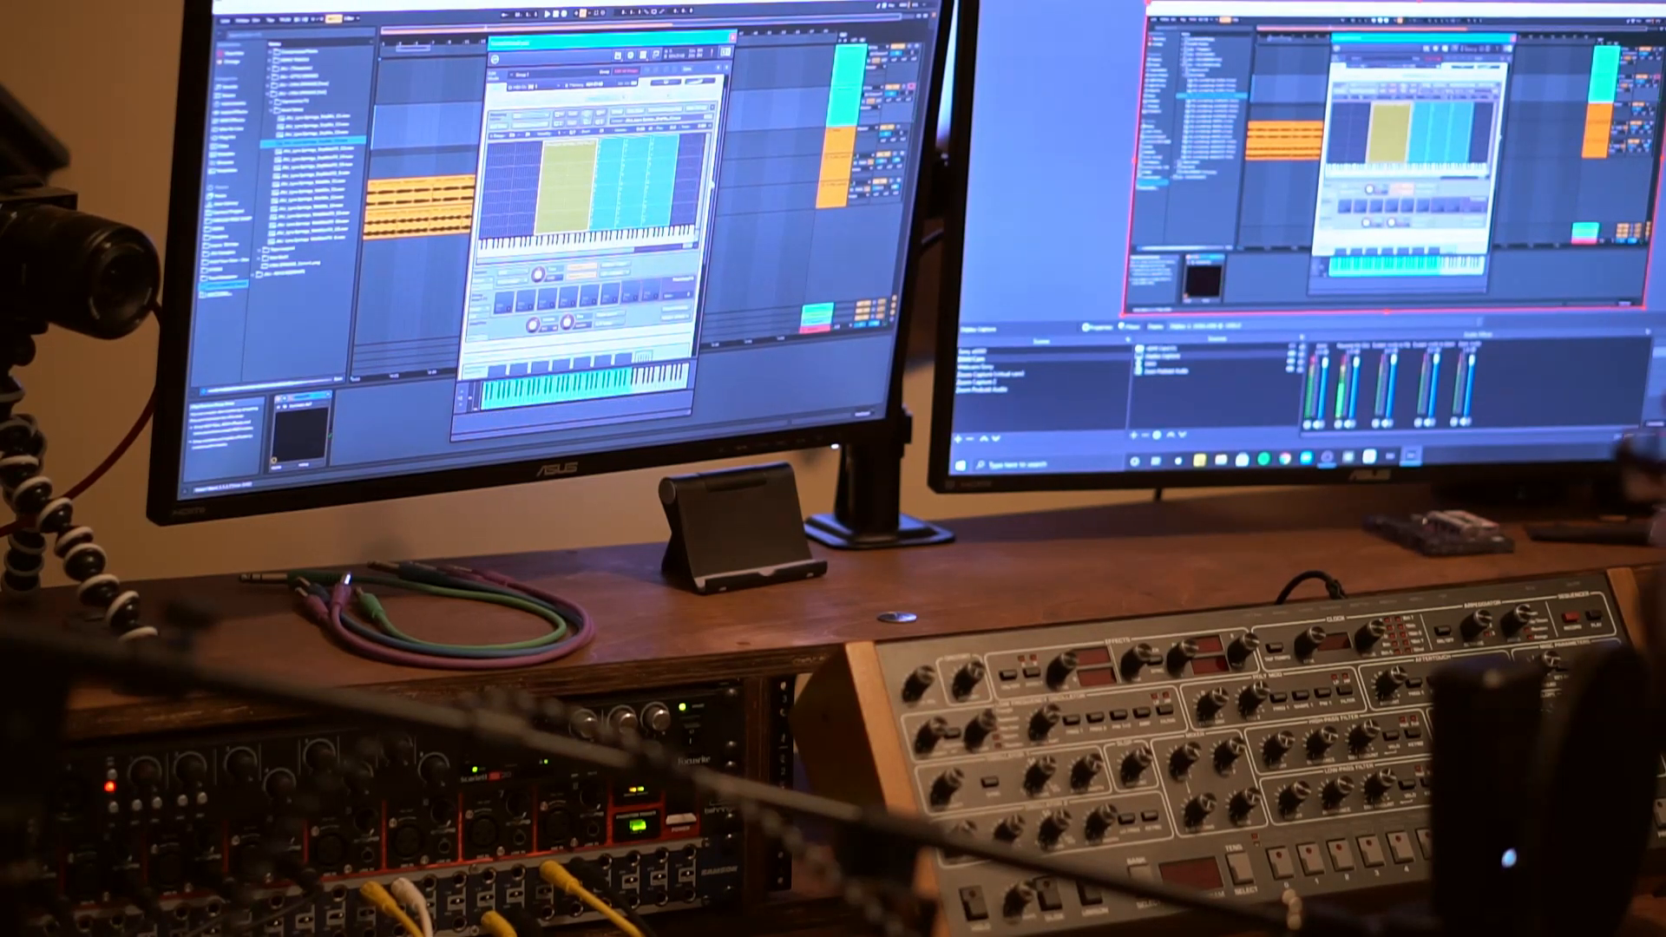
mouse_move(804, 491)
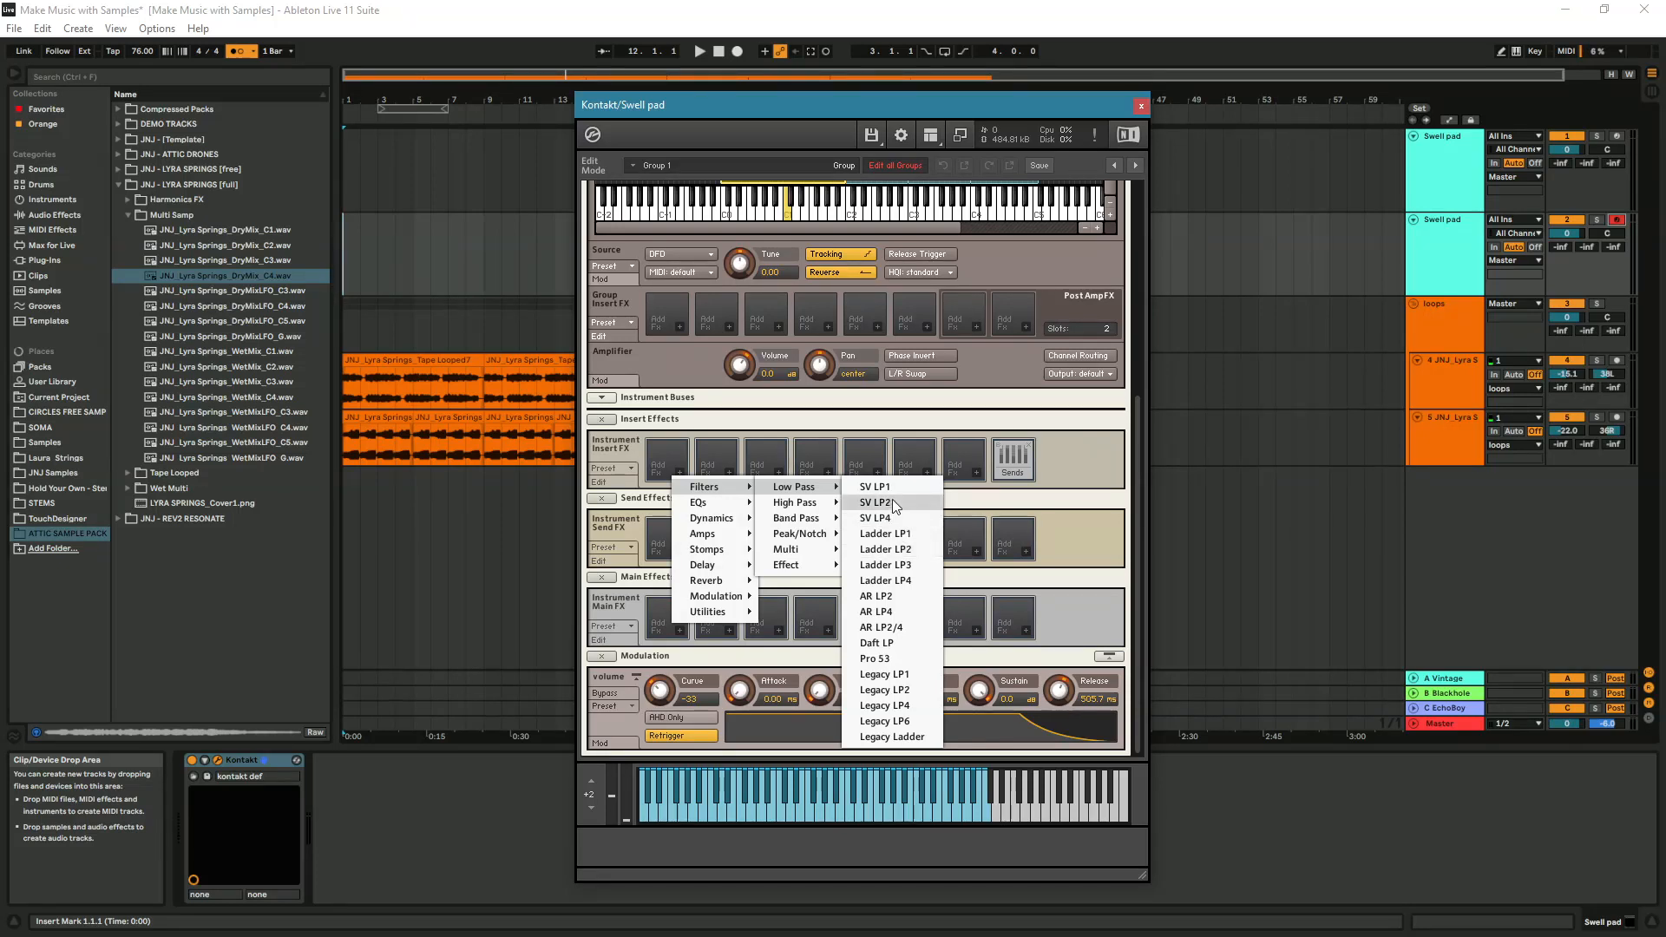
click(896, 548)
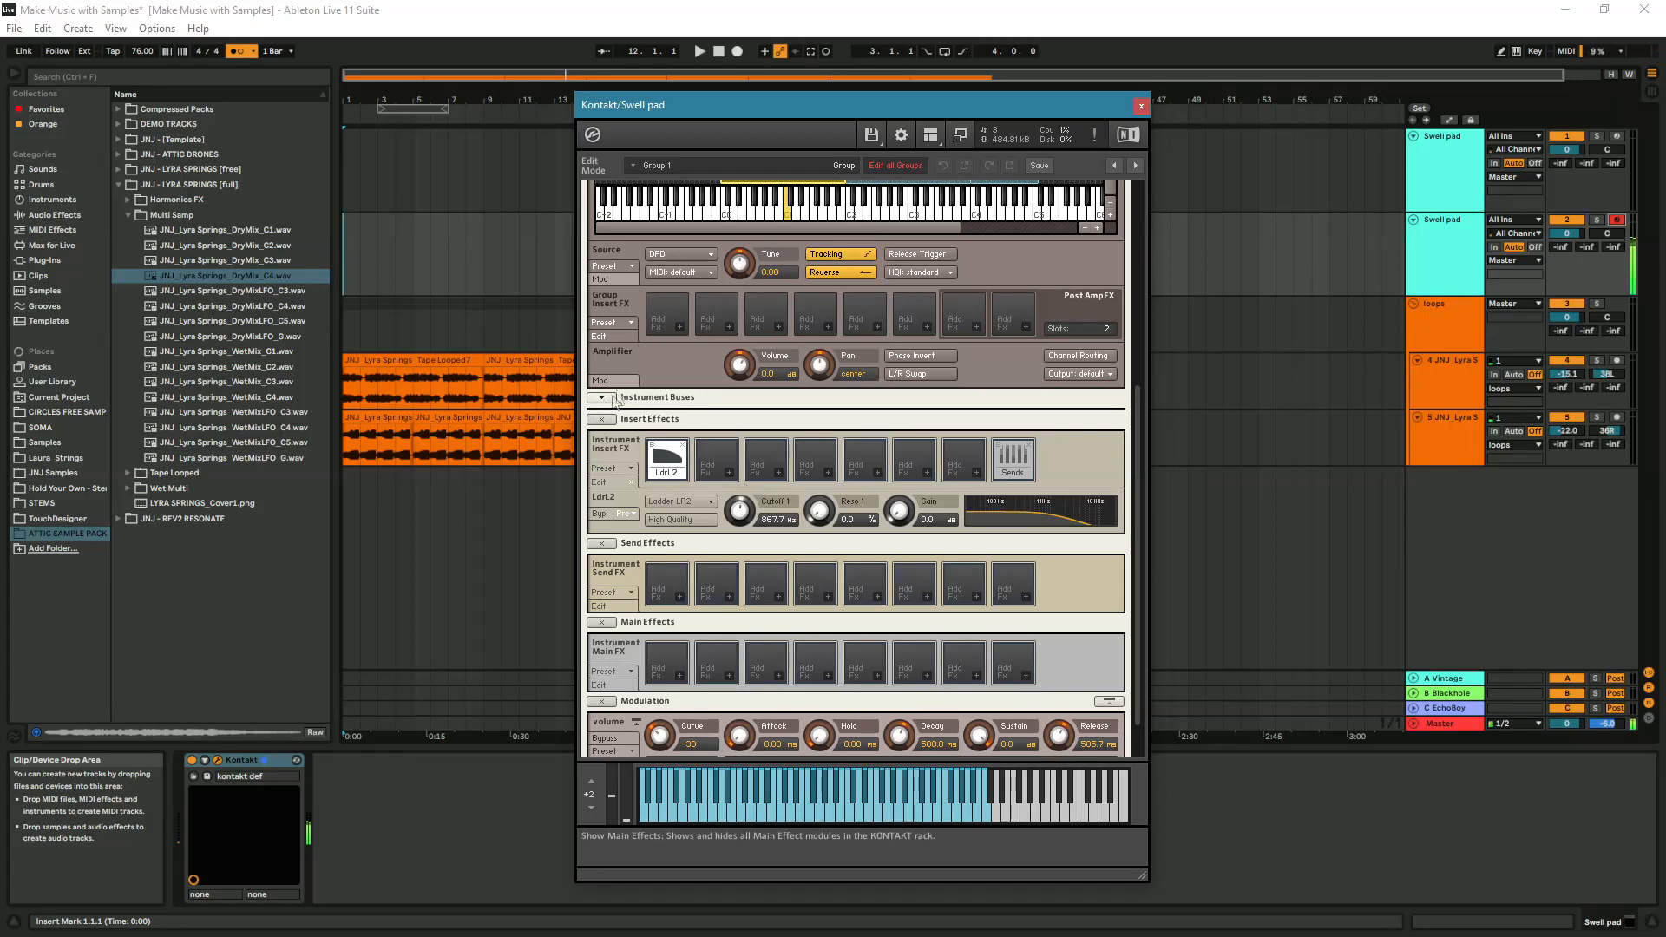
- Enable loop 1 on the DryMix_C1 sample and move its loop start to just before 6 s
scroll(1050, 312, up, 10)
scroll(868, 538, down, 1)
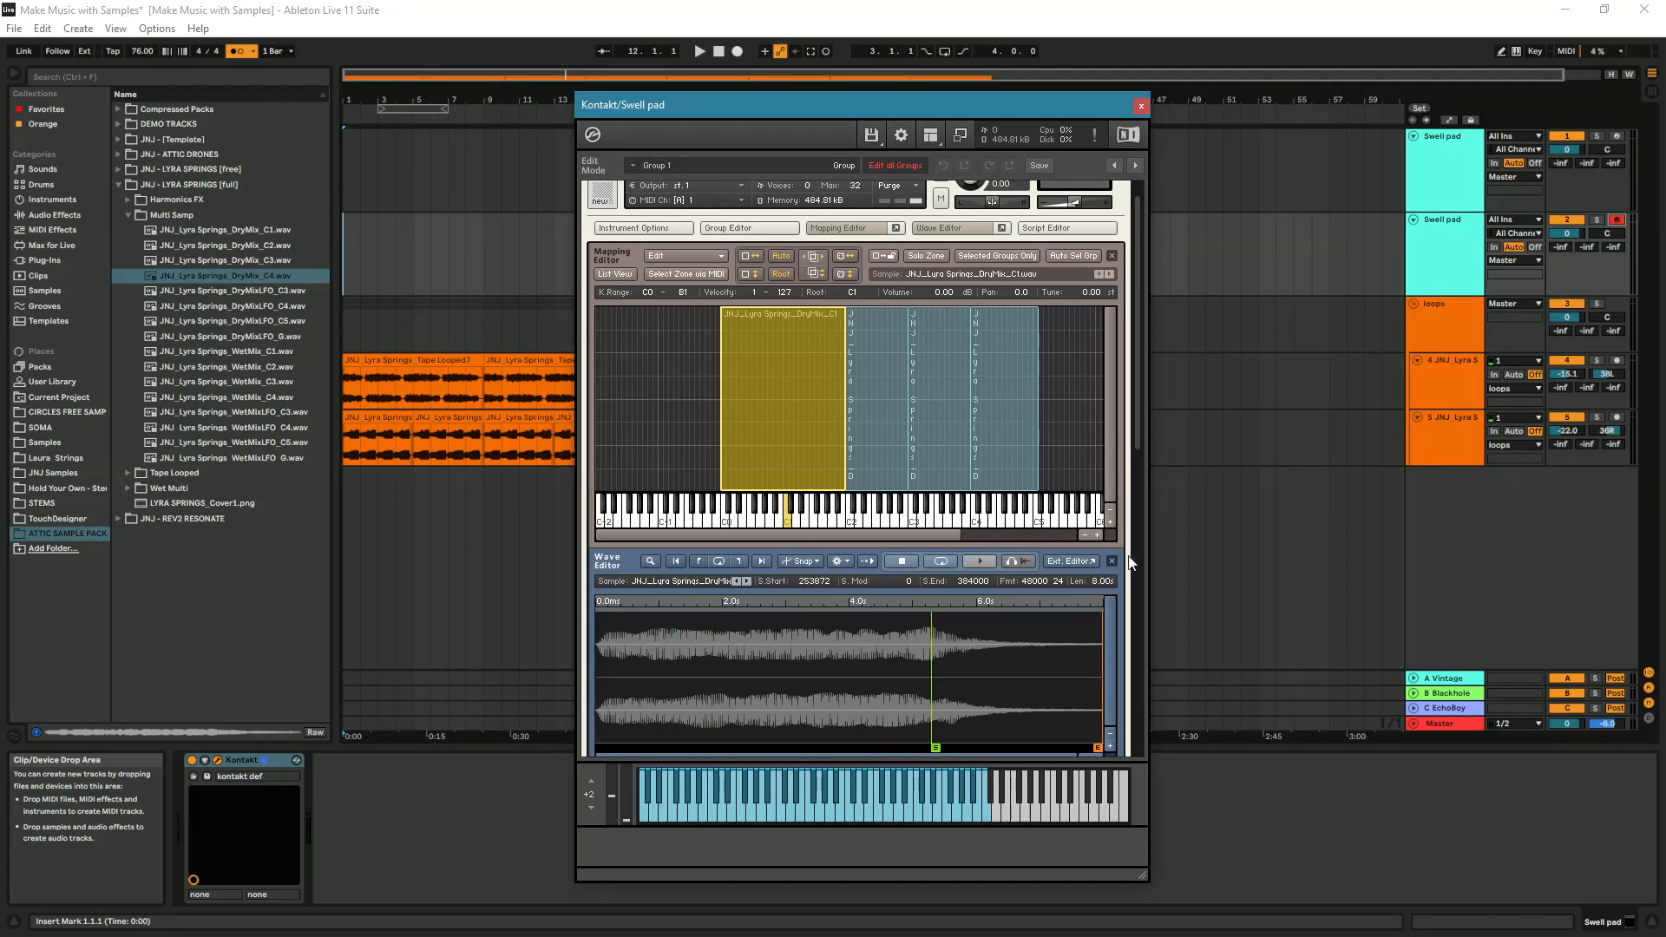
drag(1139, 443, 1142, 547)
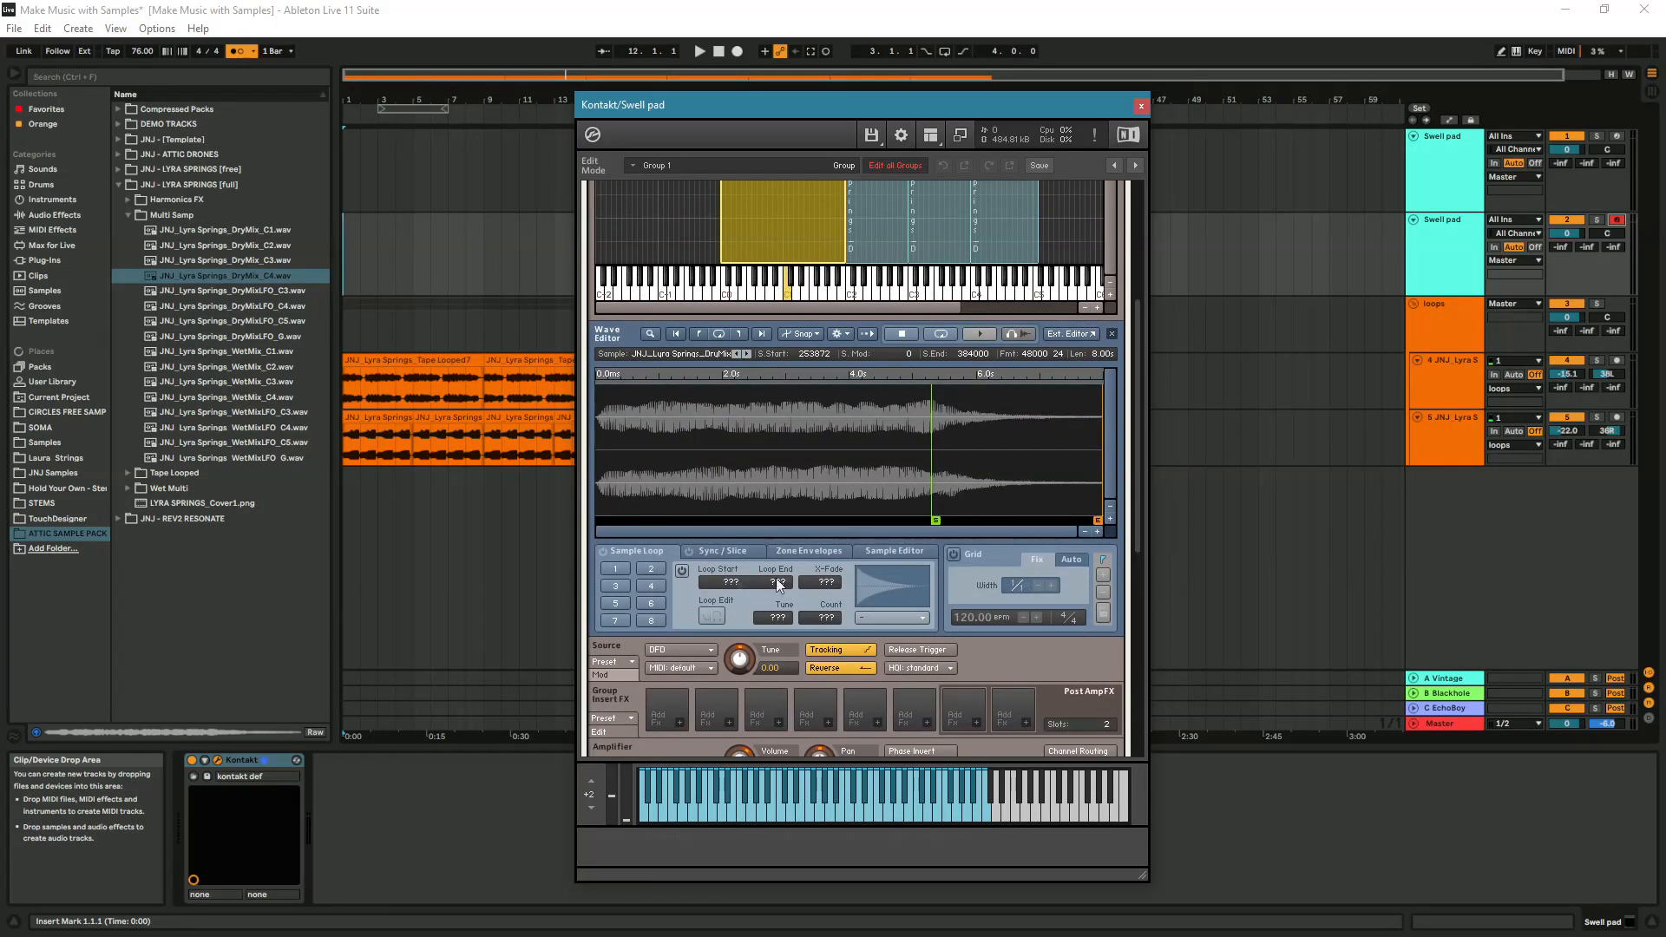
click(616, 568)
drag(597, 475, 965, 492)
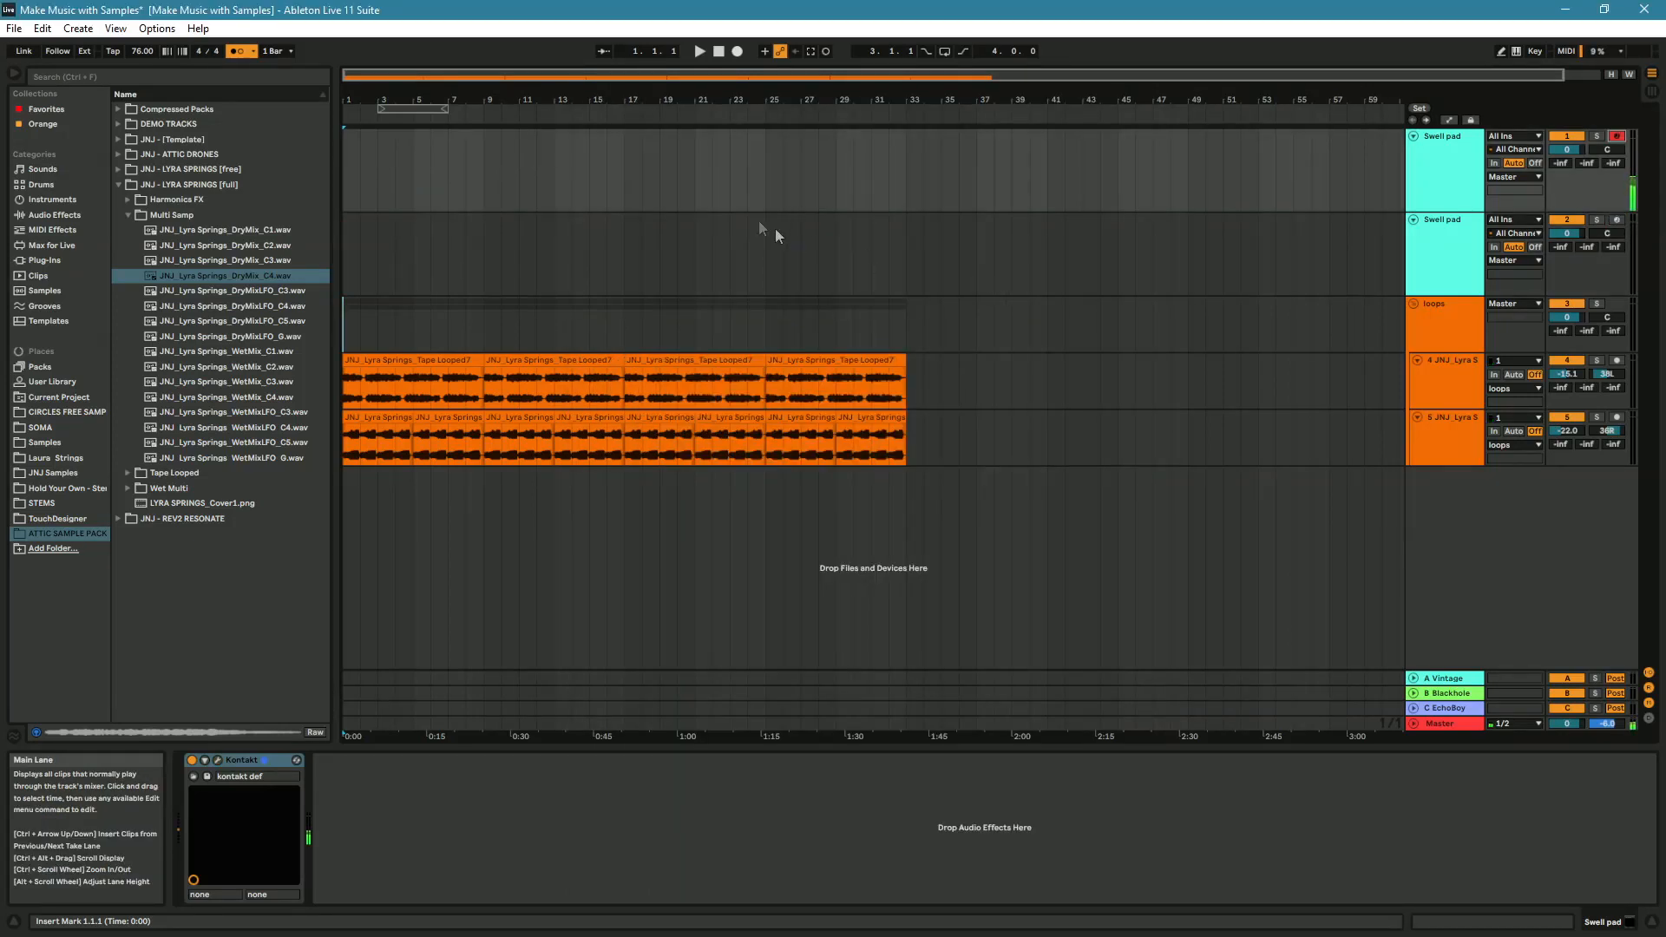
- Check the volume envelope in the upper Swell pad's Kontakt instrument and record a pad part on that track from bar 1 to about bar 12
click(1428, 206)
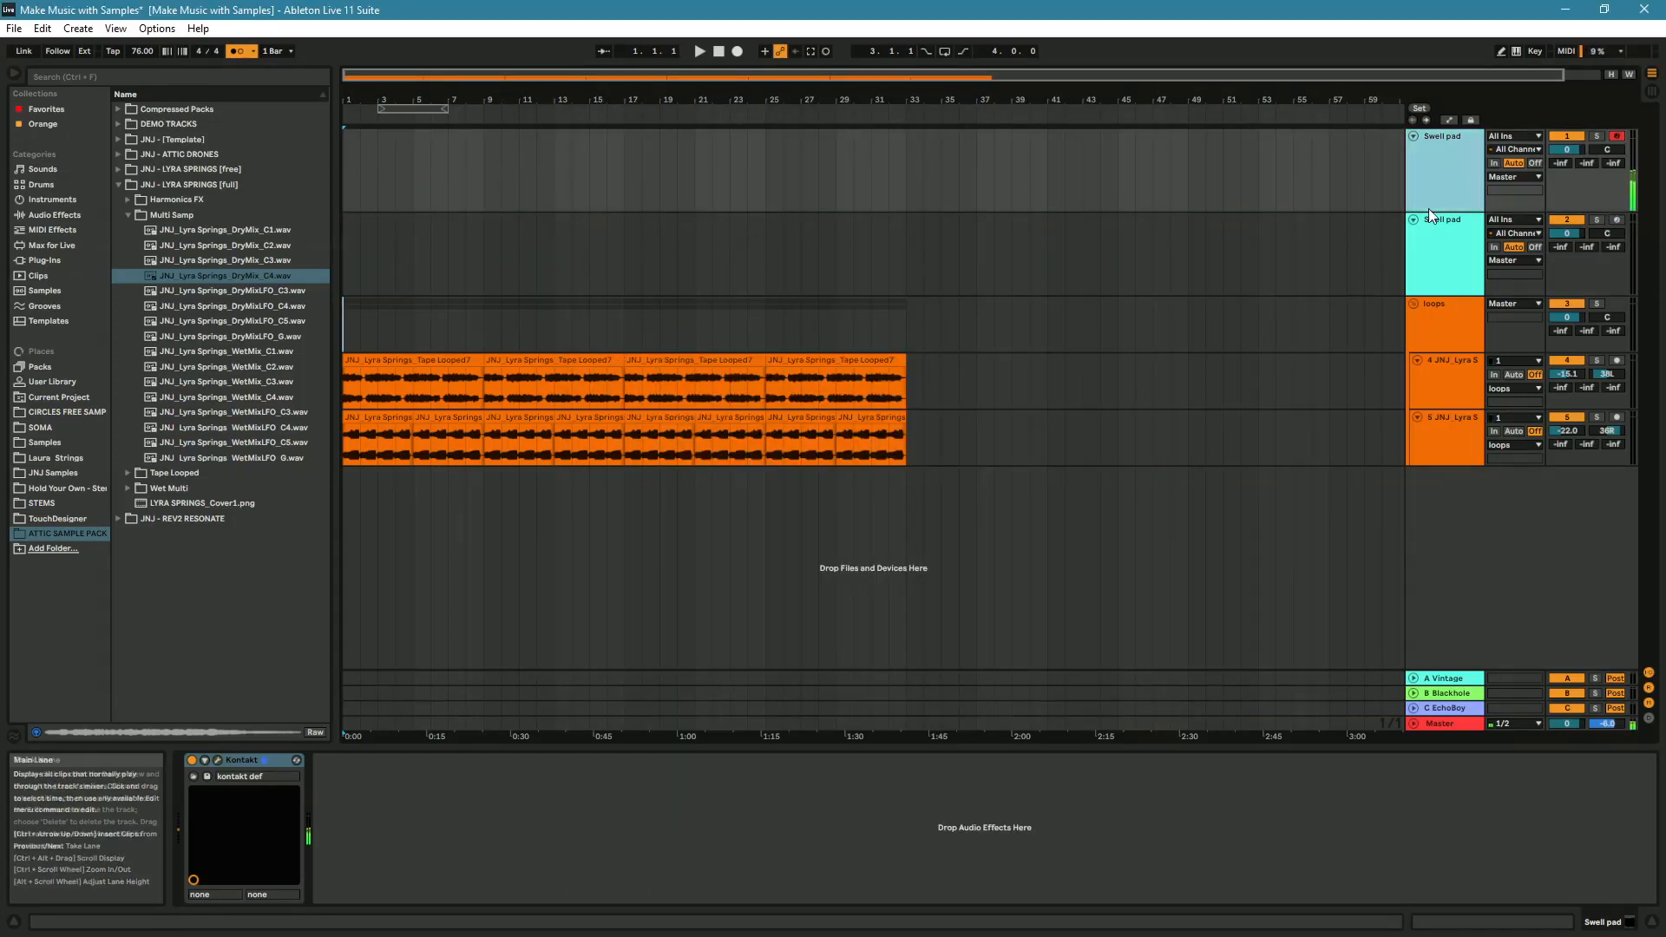
click(219, 761)
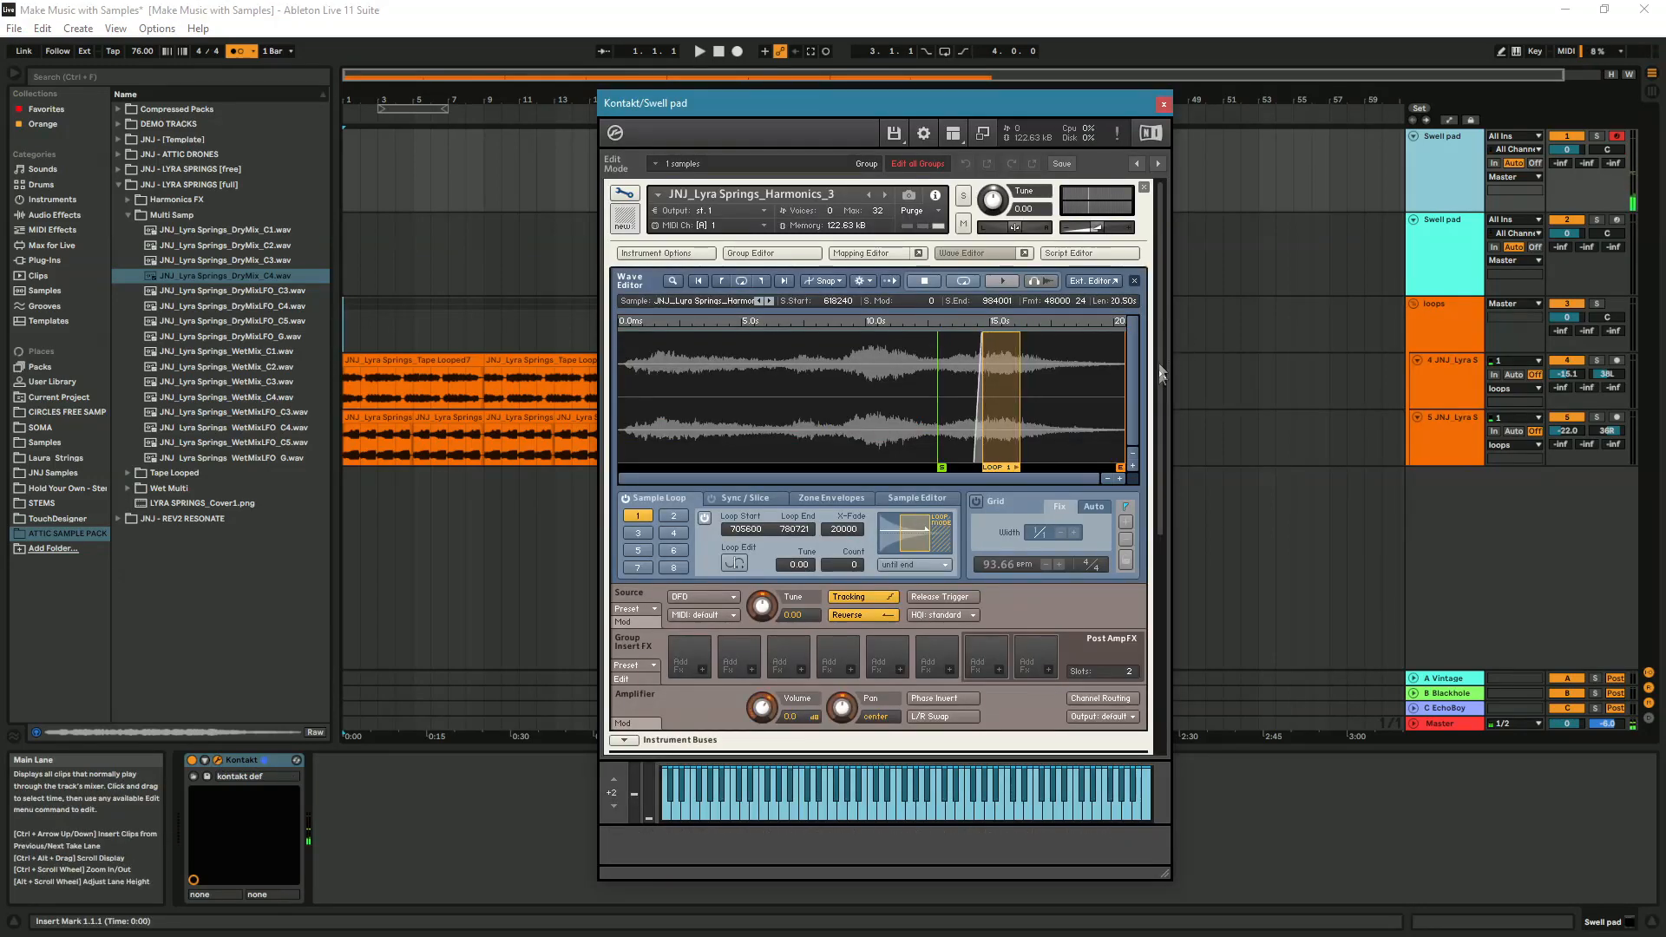
click(1163, 373)
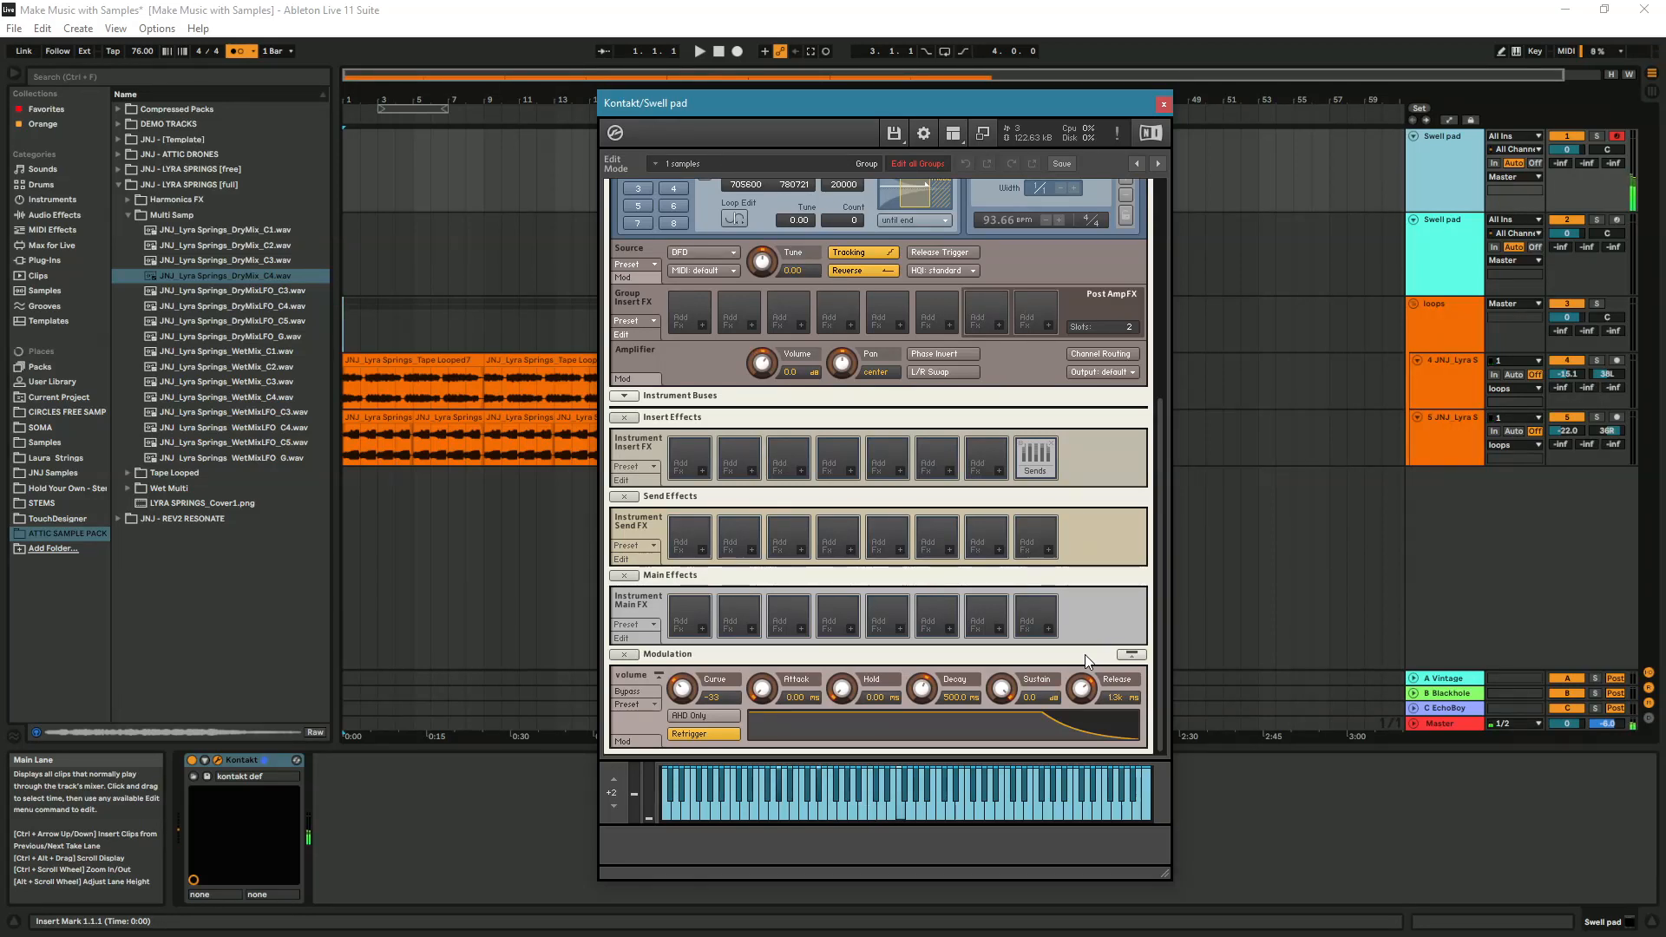
click(1163, 105)
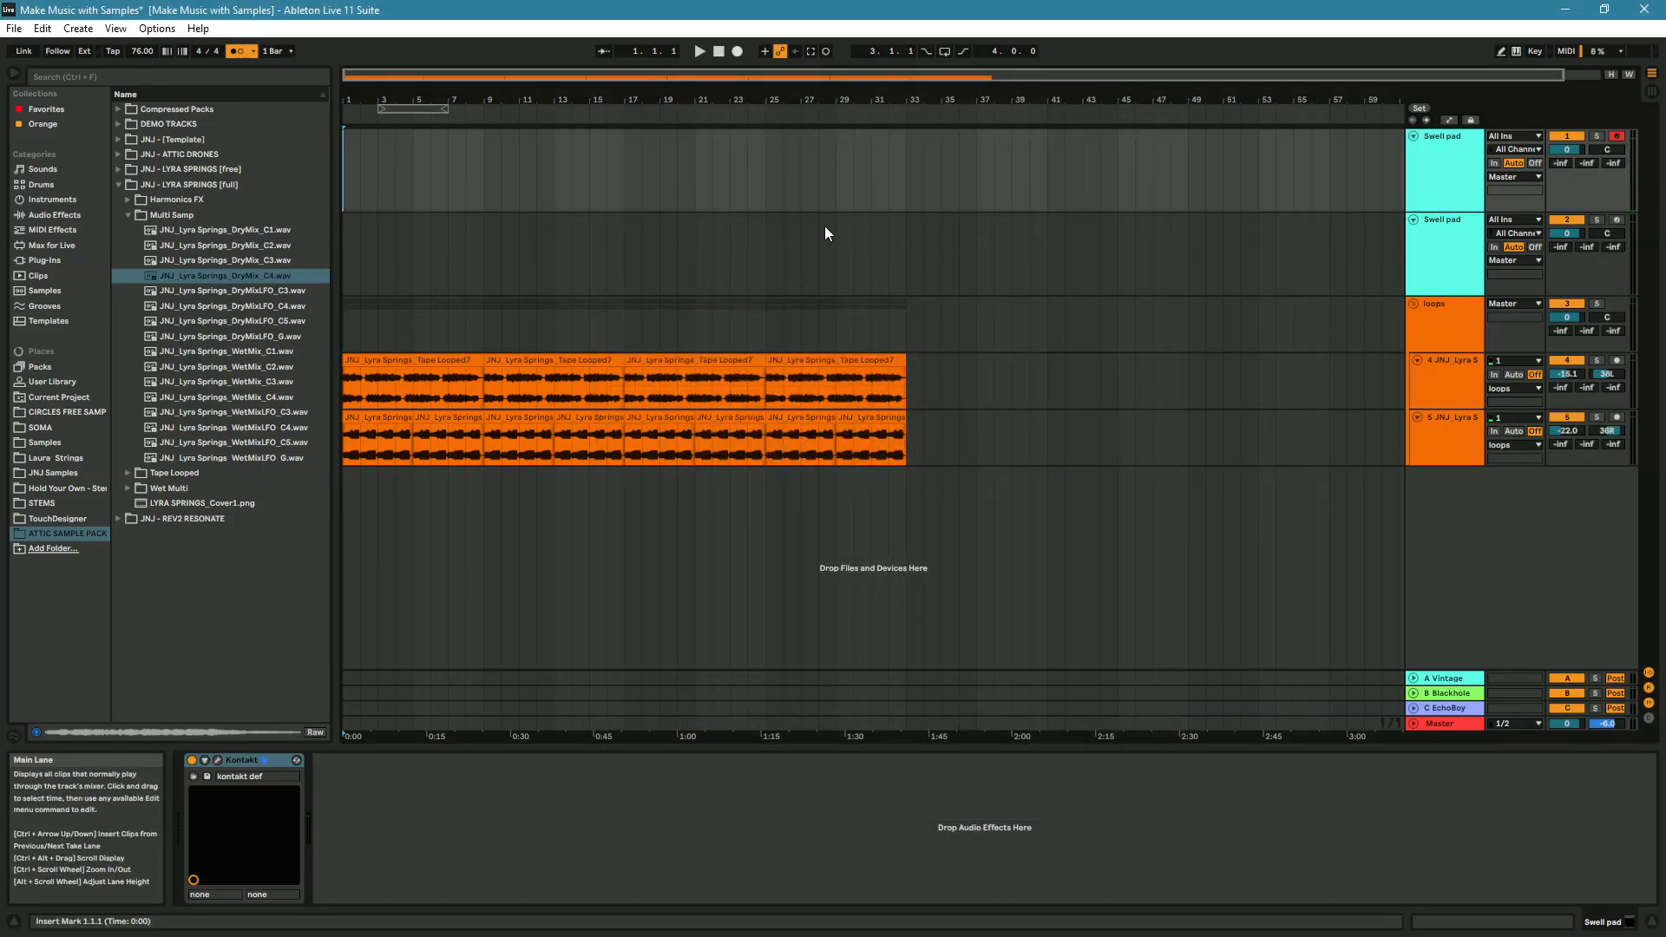
key(F9)
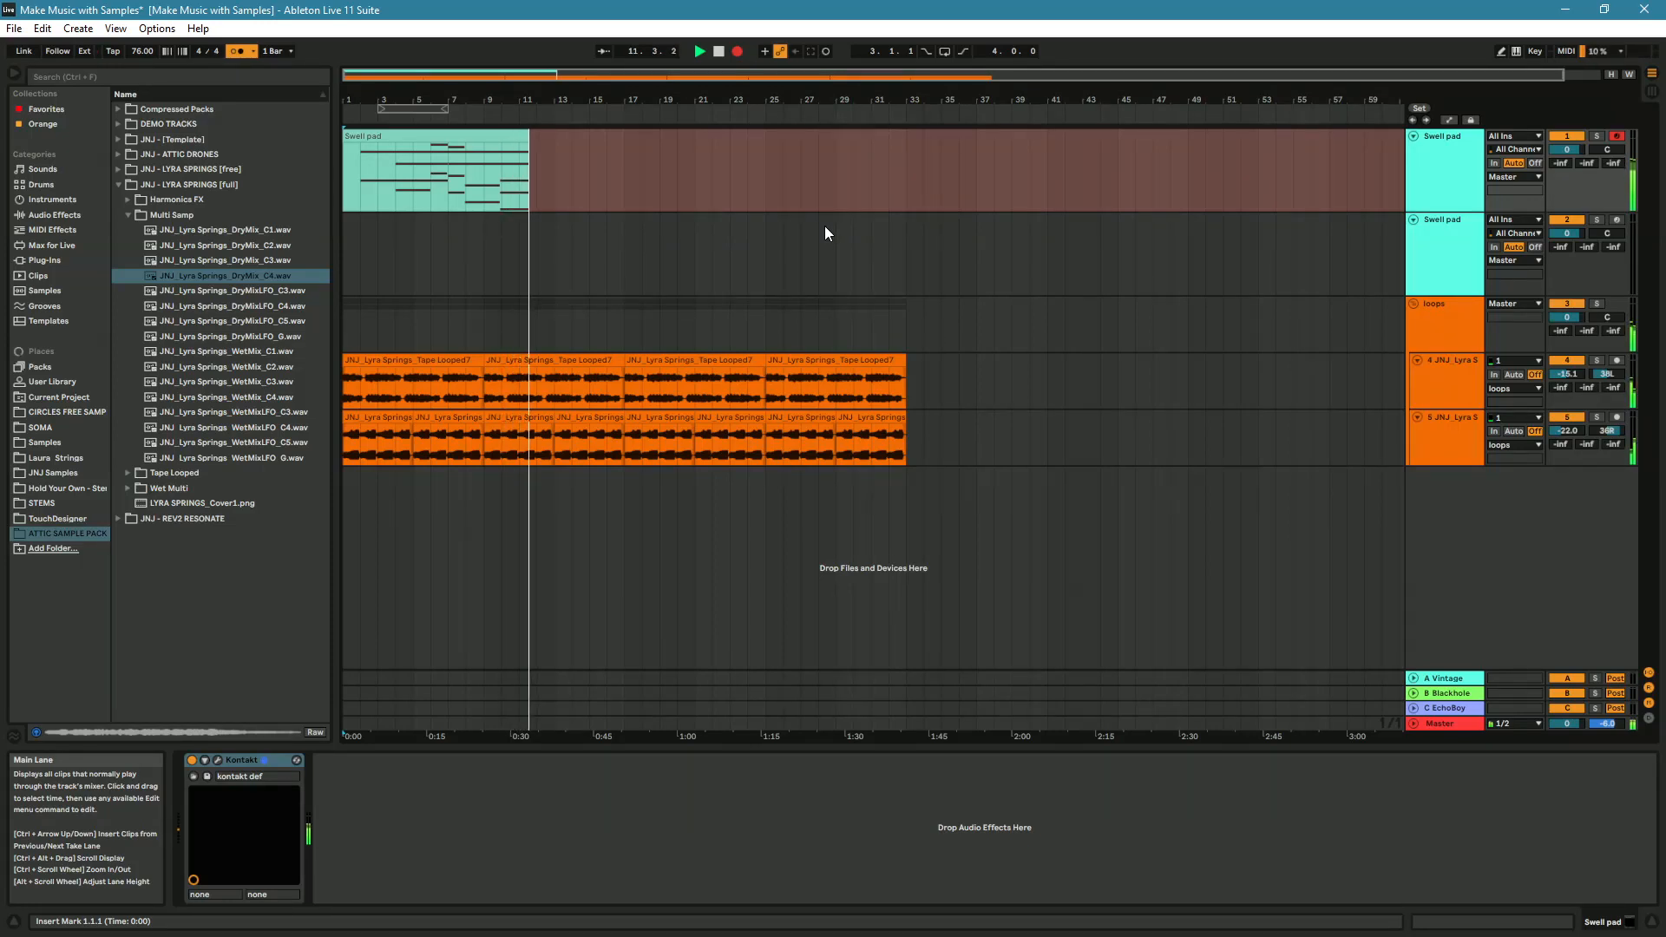
key(space)
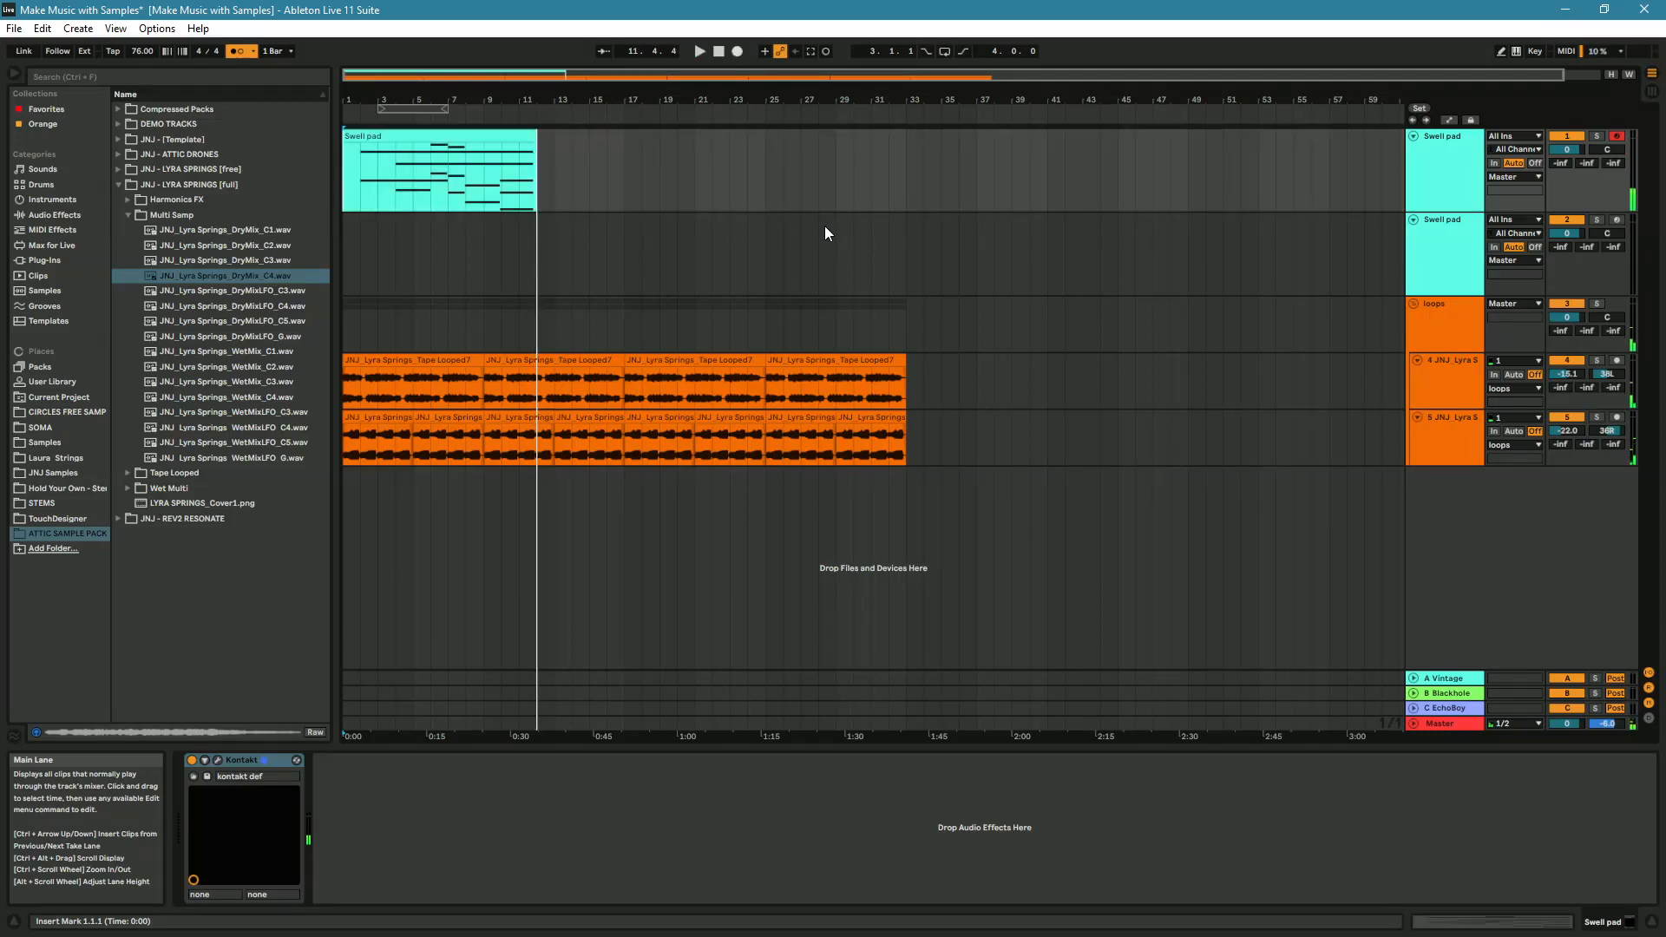
- Reset the pitch of all four Tape Looped7 clips on the upper loop track to 0 semitones and play from the start
click(444, 361)
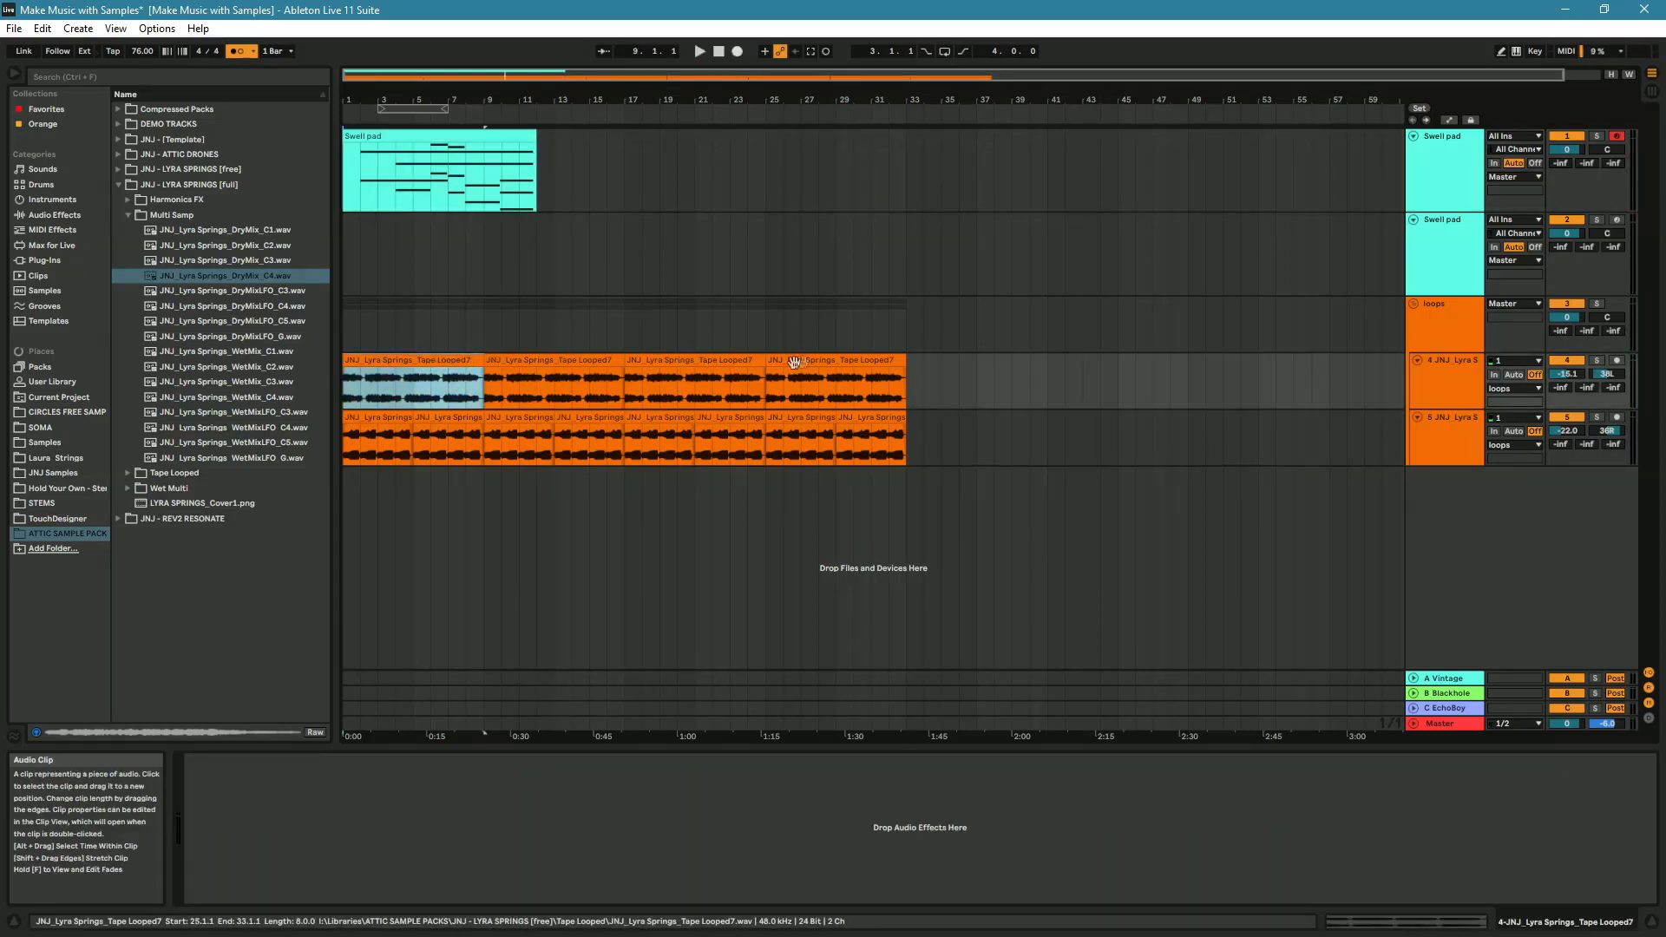
shift+click(795, 362)
double_click(375, 361)
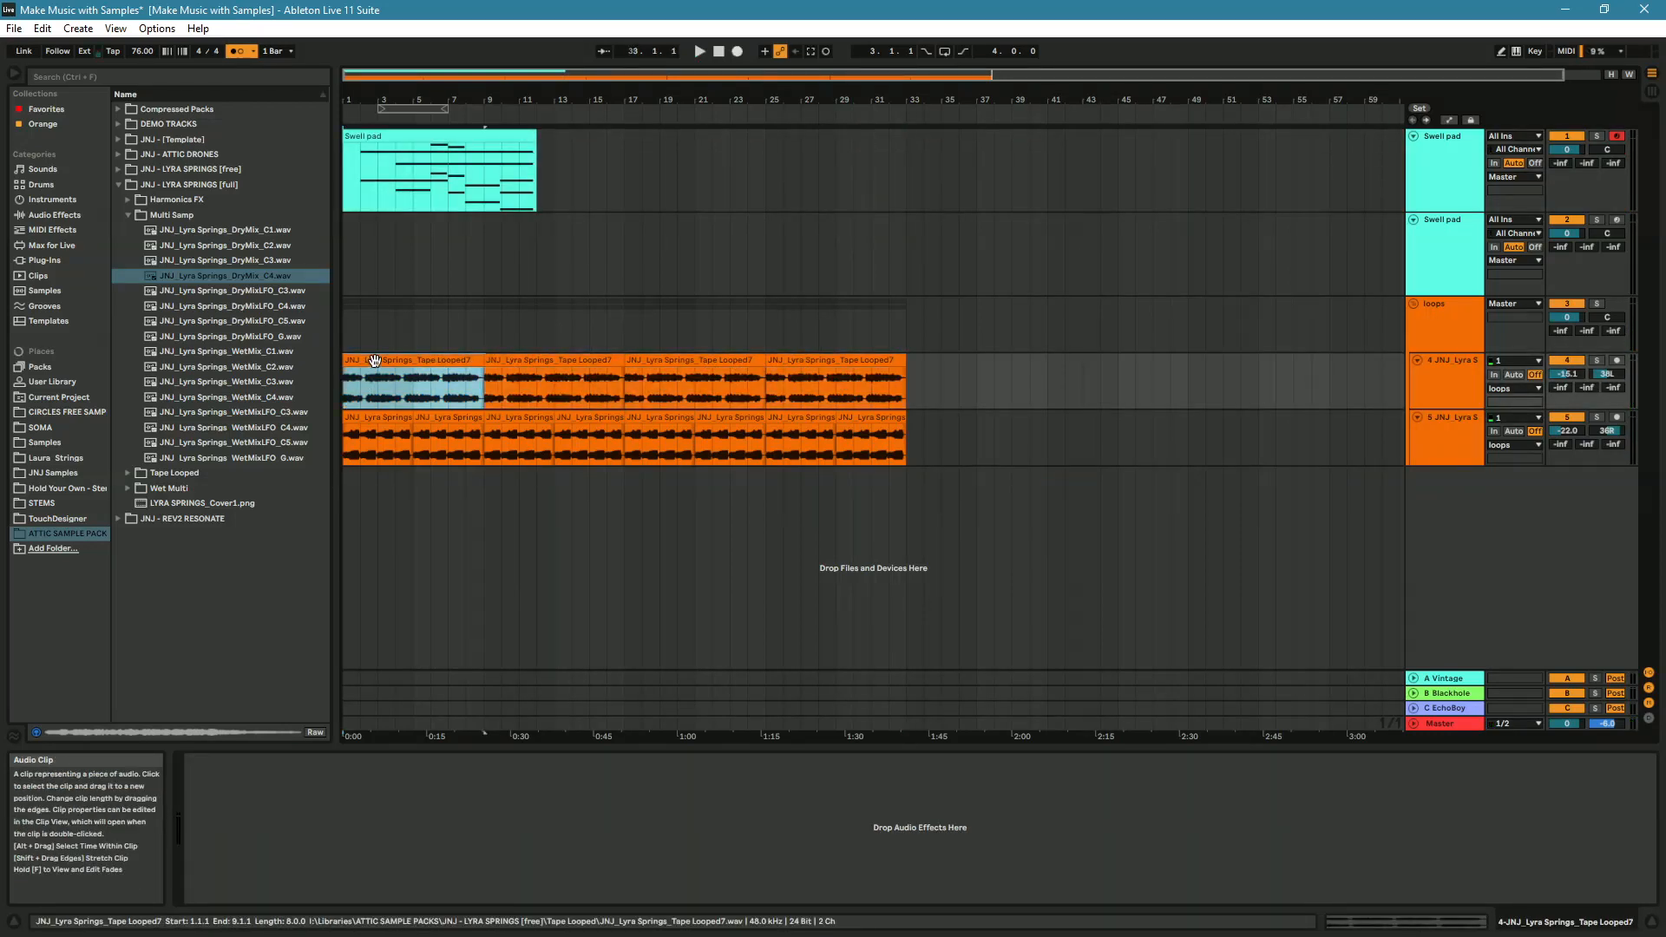
shift+click(824, 360)
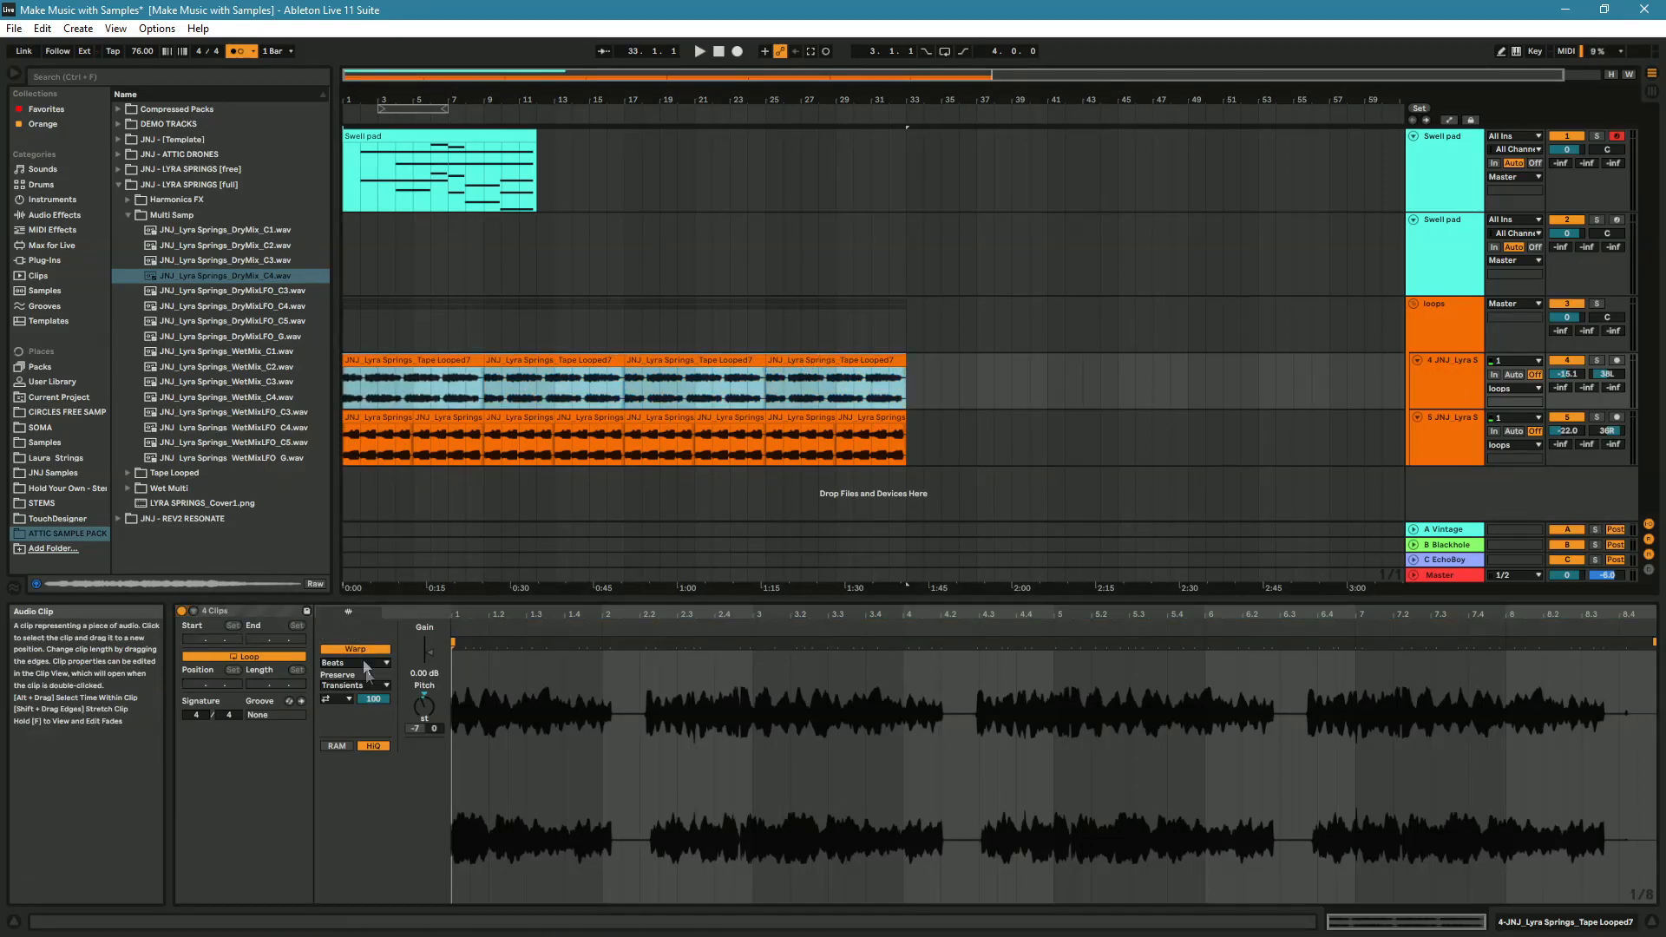
double_click(425, 708)
click(349, 395)
key(space)
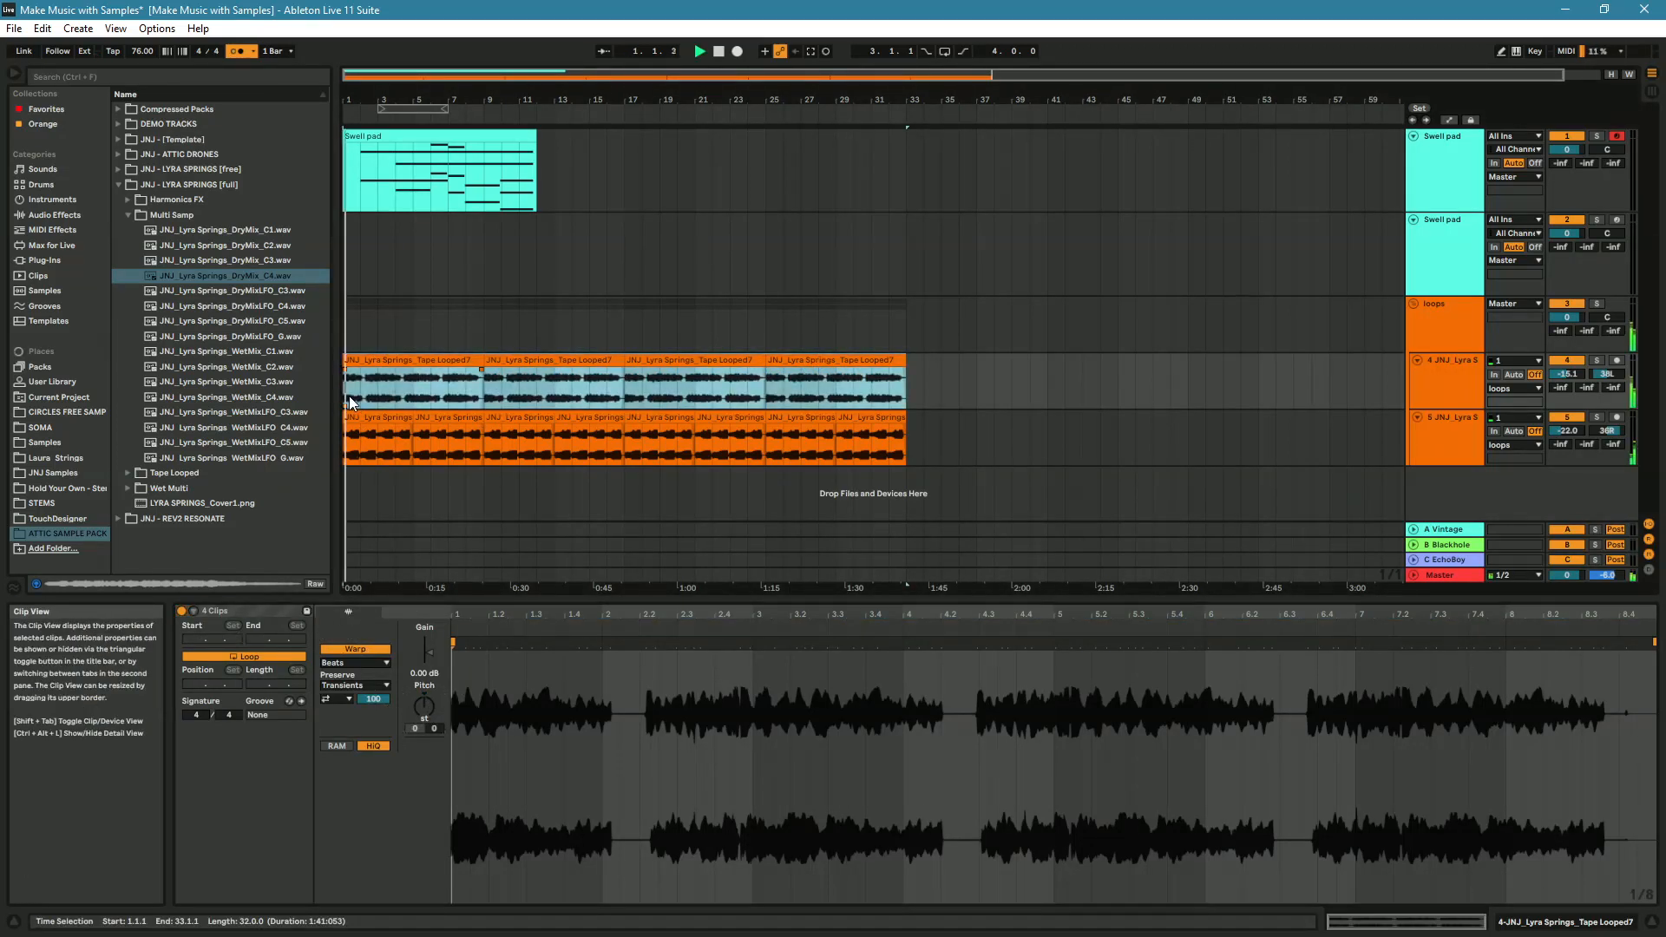
- Disarm the upper Swell pad track during playback and lower its volume to -1.1 dB
click(1617, 136)
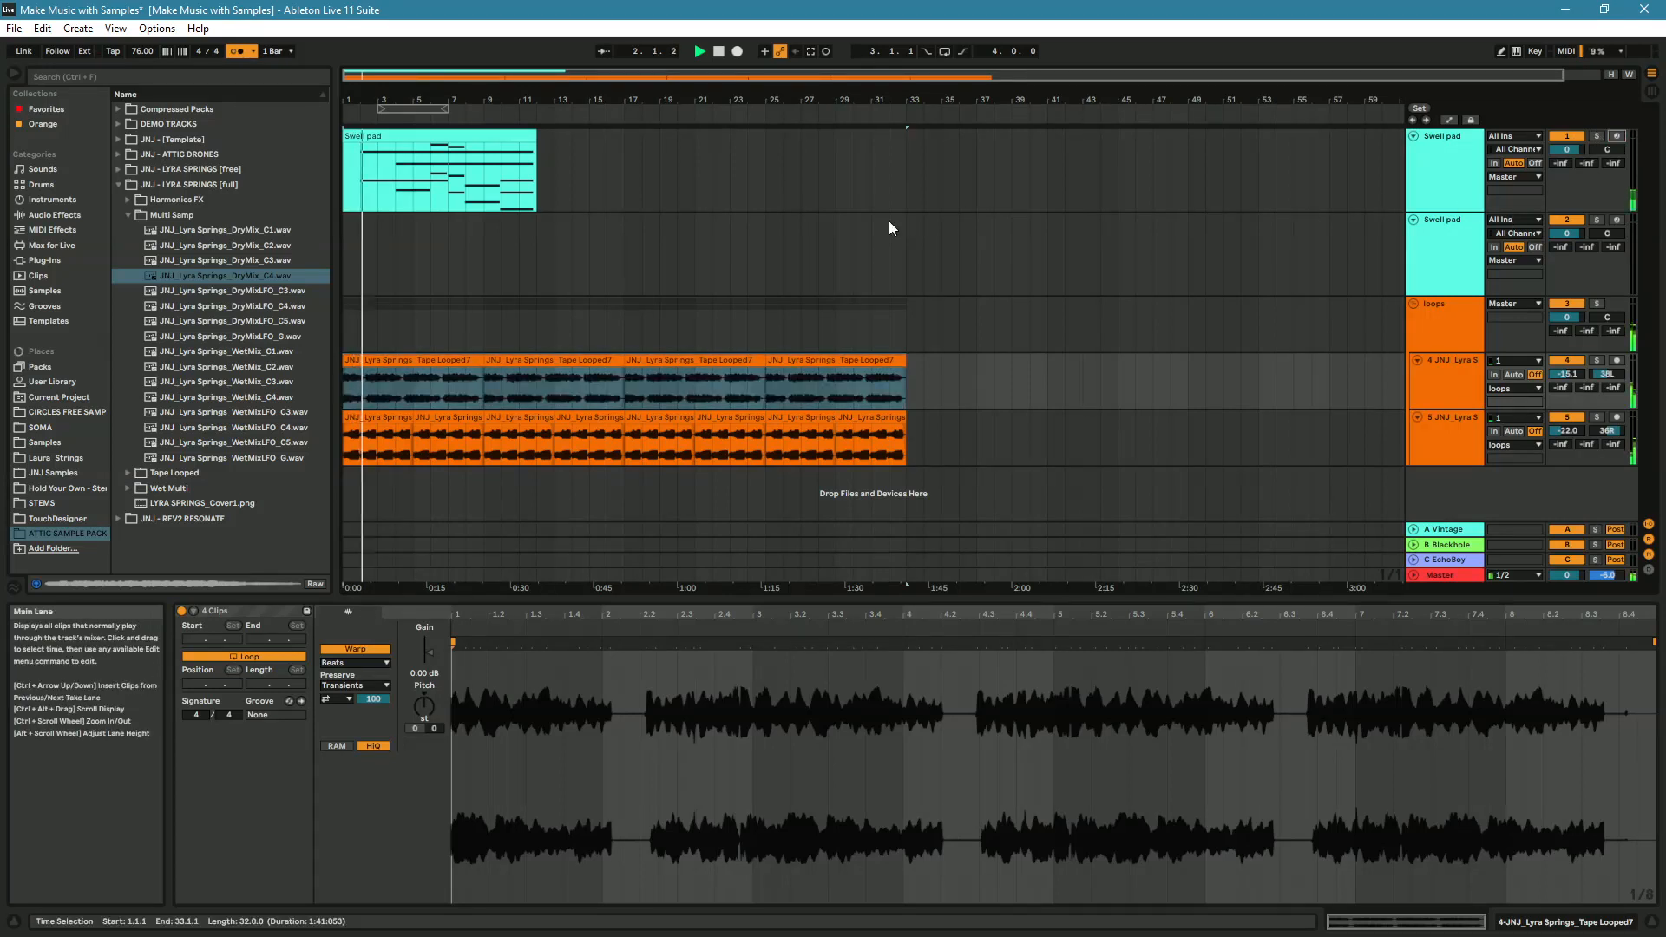
click(1458, 194)
drag(1568, 150, 1572, 157)
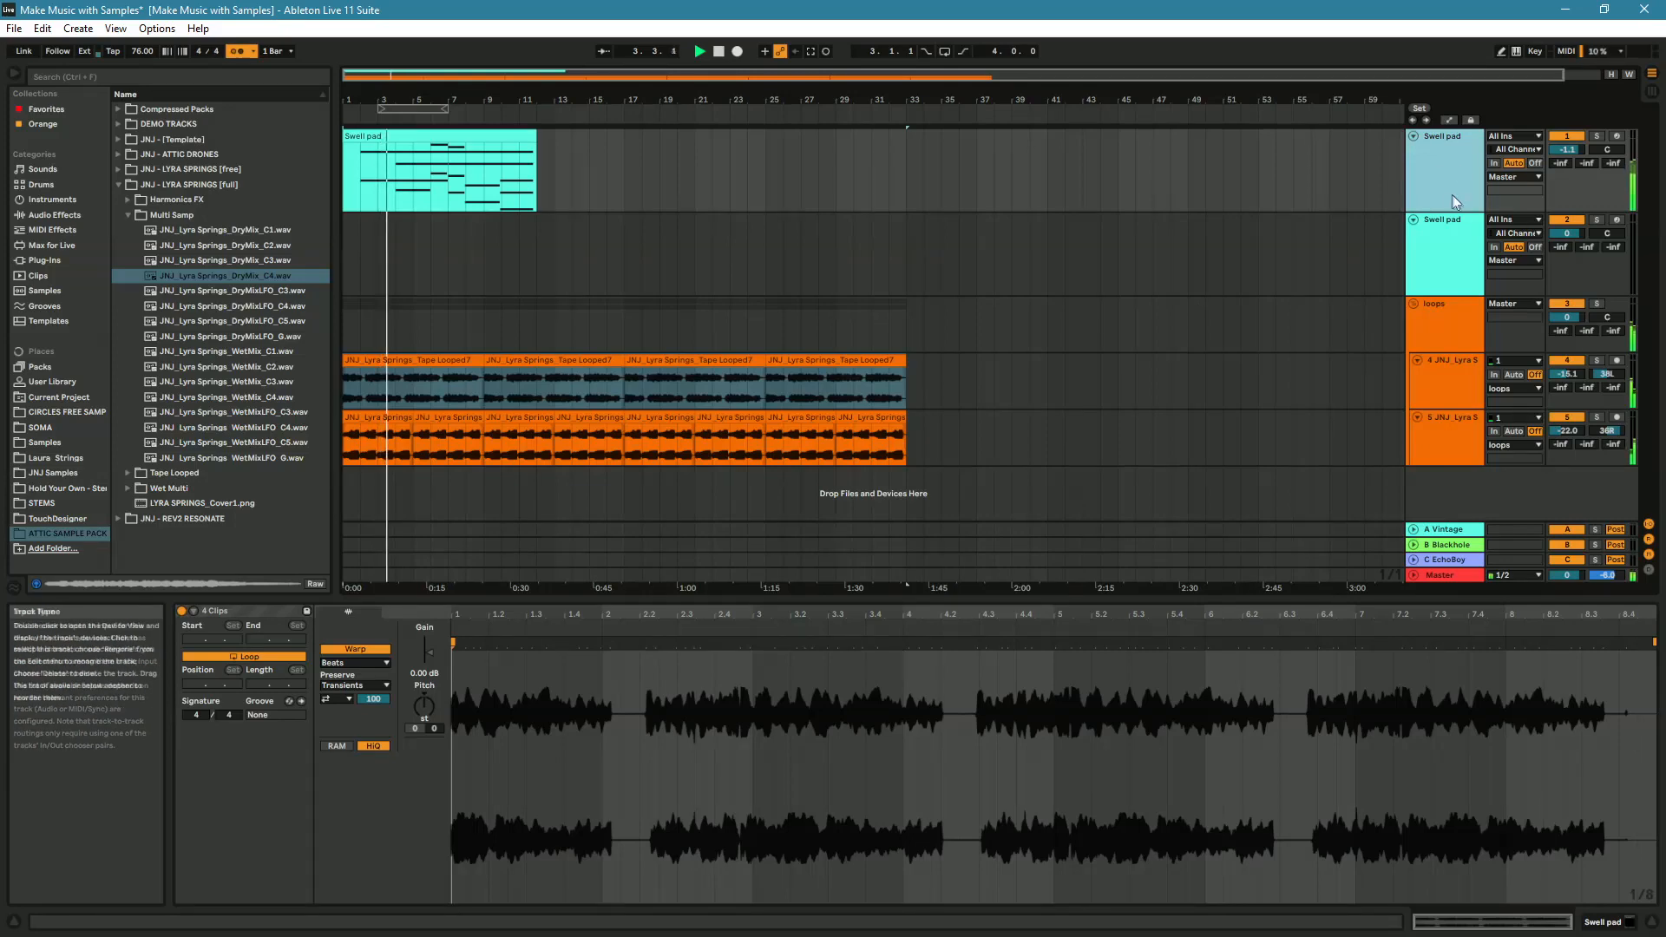
- In the upper Swell pad's Kontakt wave editor, set the Harmonics_3 sample start to 443520 and loop 1's start to 530880, and audition from bar 2
double_click(1442, 136)
click(217, 760)
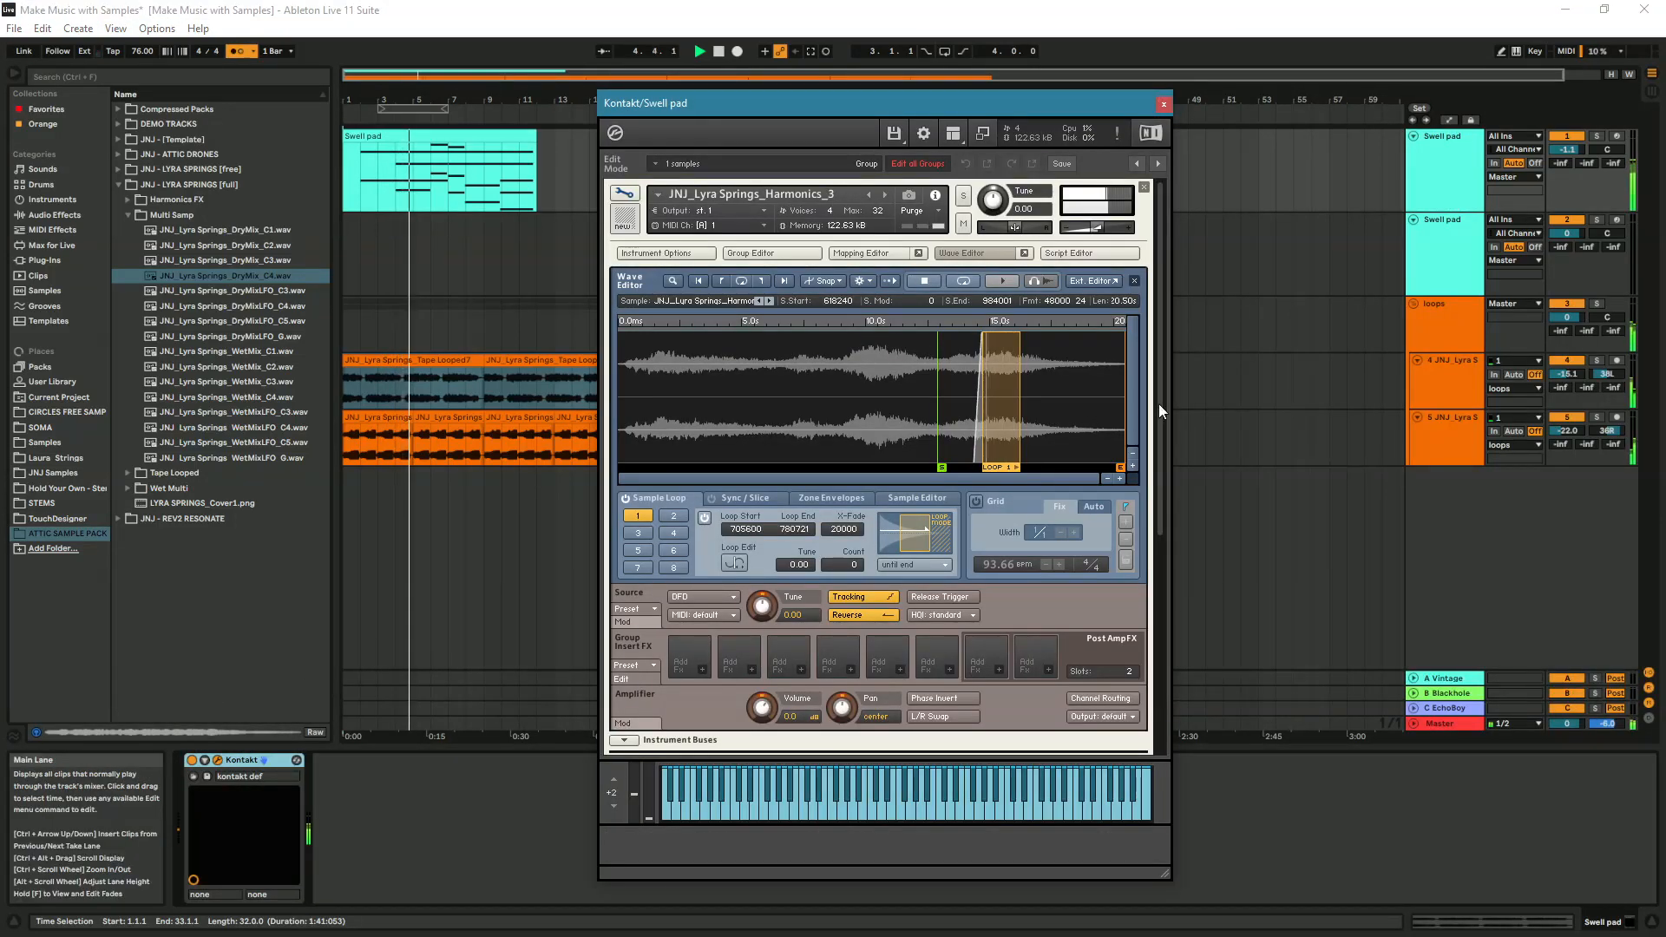
scroll(1053, 414, down, 2)
drag(983, 394, 961, 395)
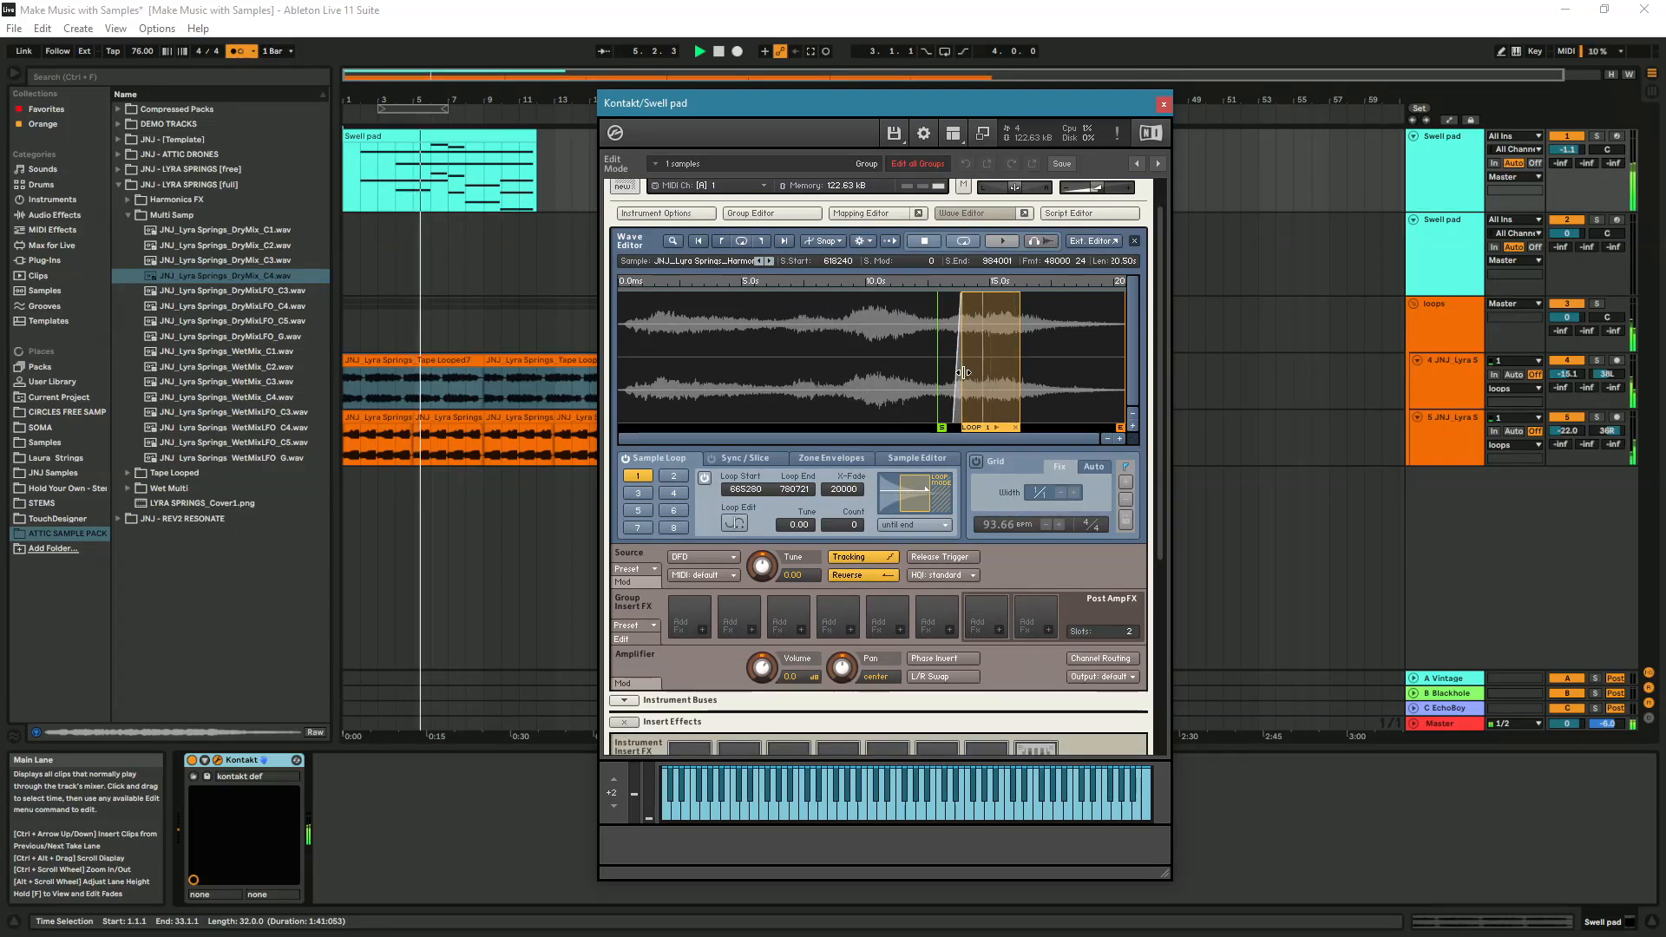
click(364, 191)
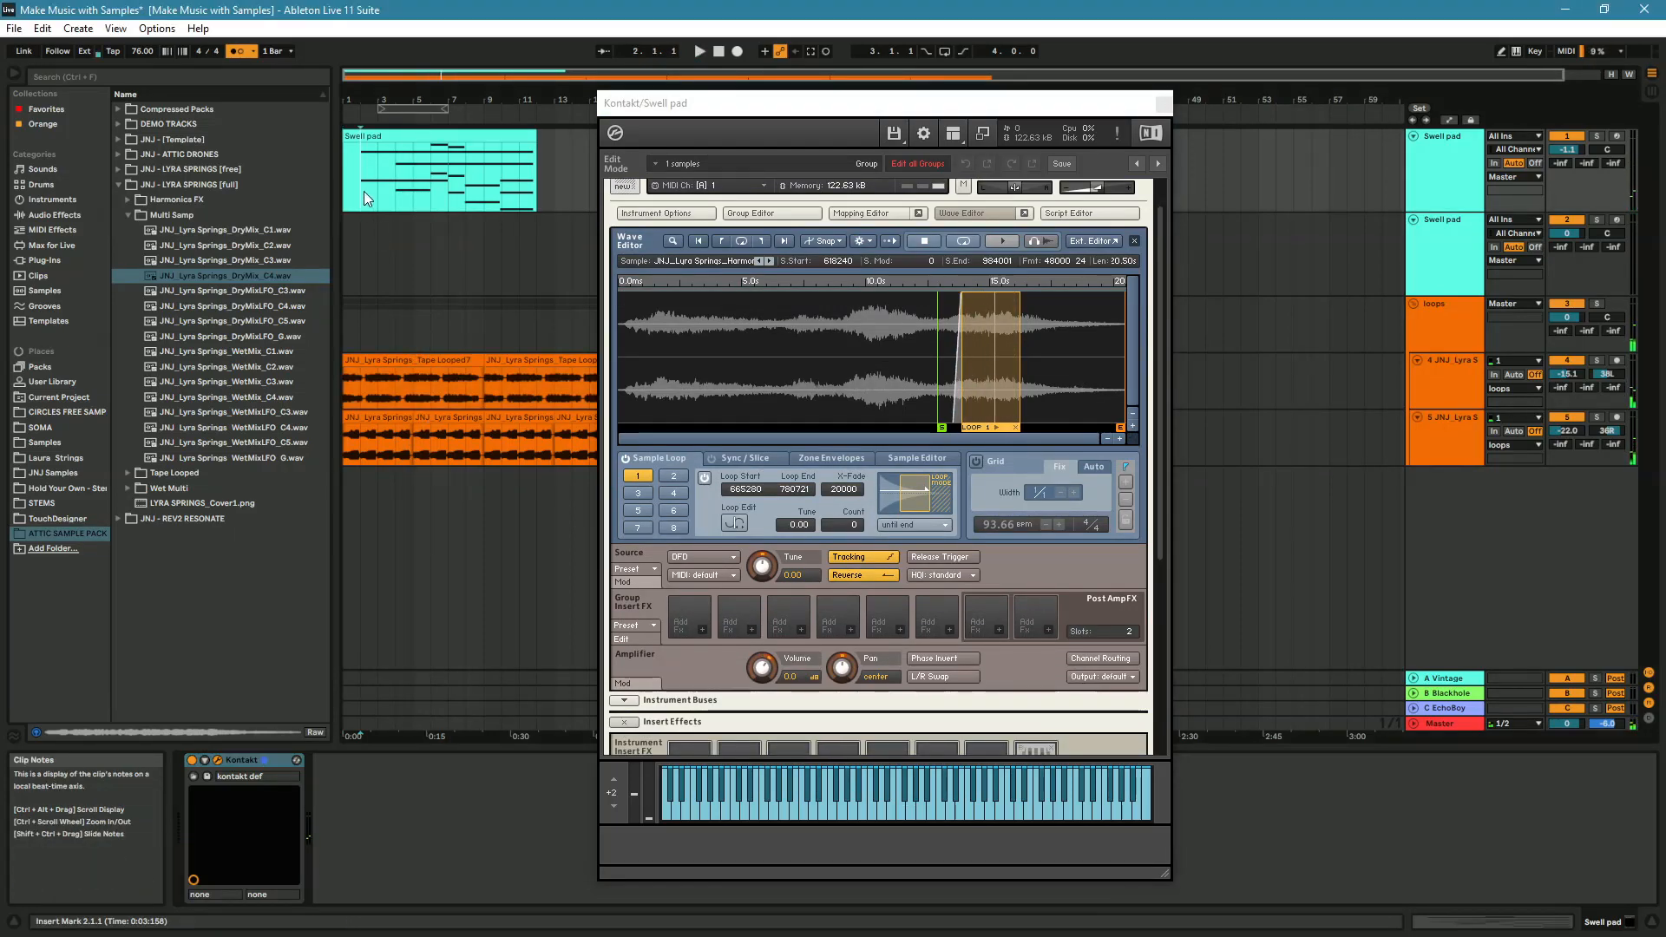
drag(1159, 344, 1157, 291)
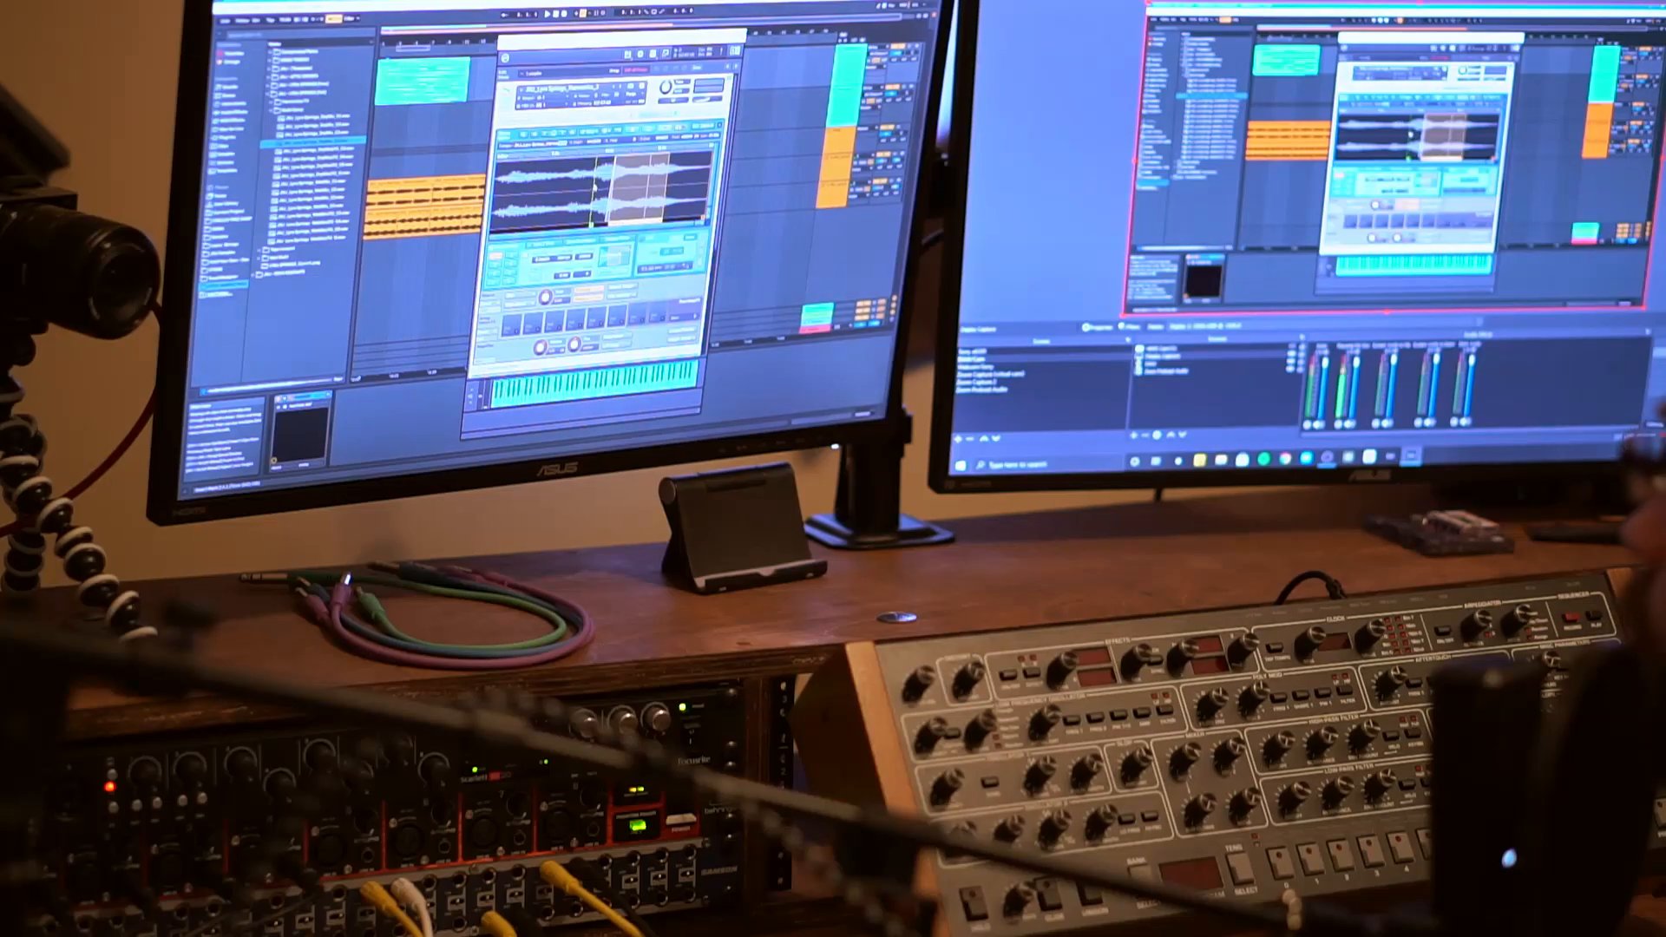
drag(626, 39, 669, 34)
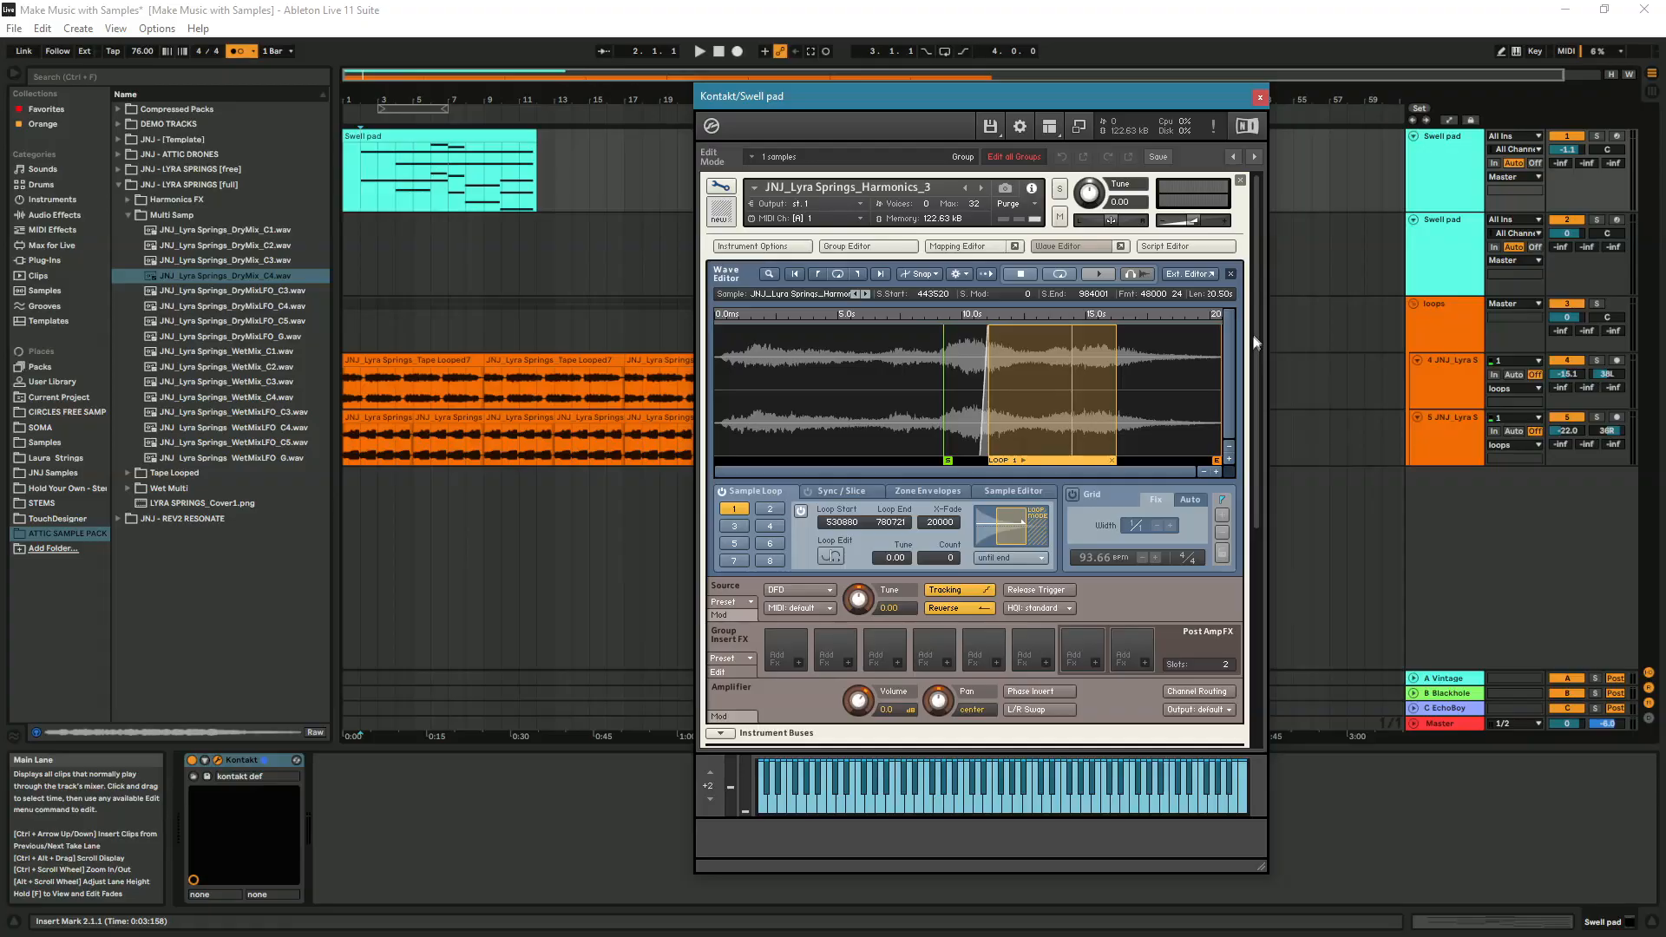
mouse_move(1252, 333)
mouse_down()
mouse_move(1253, 422)
mouse_move(1252, 308)
mouse_up()
key(space)
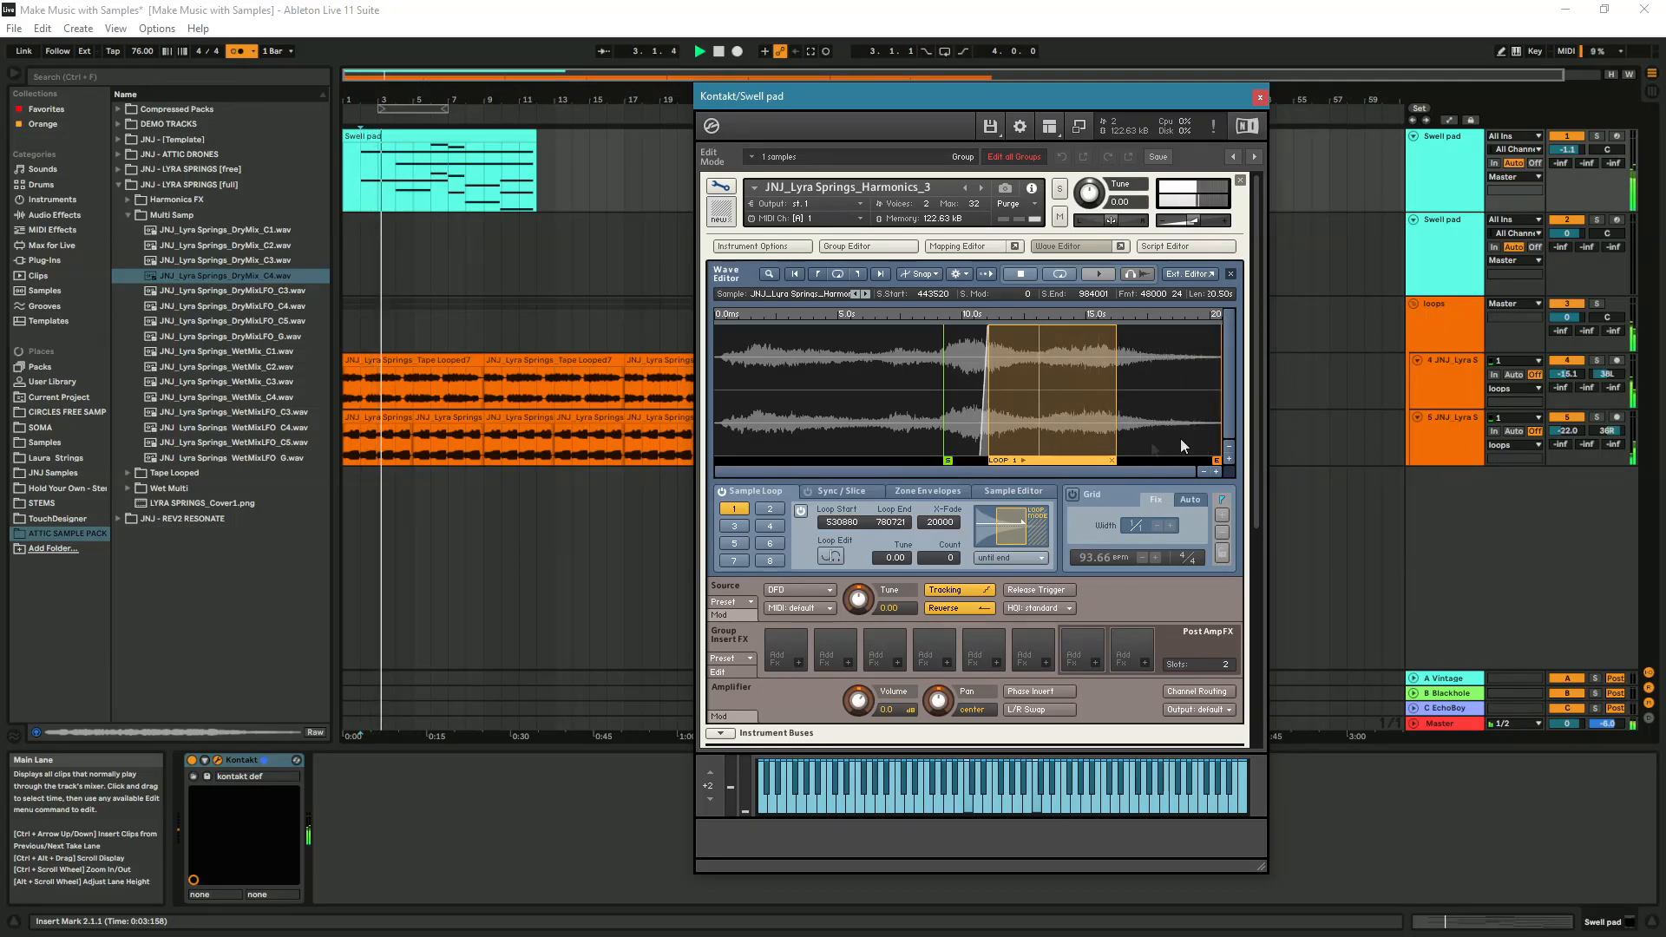
- Insert a Ladder LP2 filter in the first instrument insert slot with a cutoff of about 2.0 kHz and a gain of about 0.9 dB
drag(1255, 372, 1258, 632)
click(788, 467)
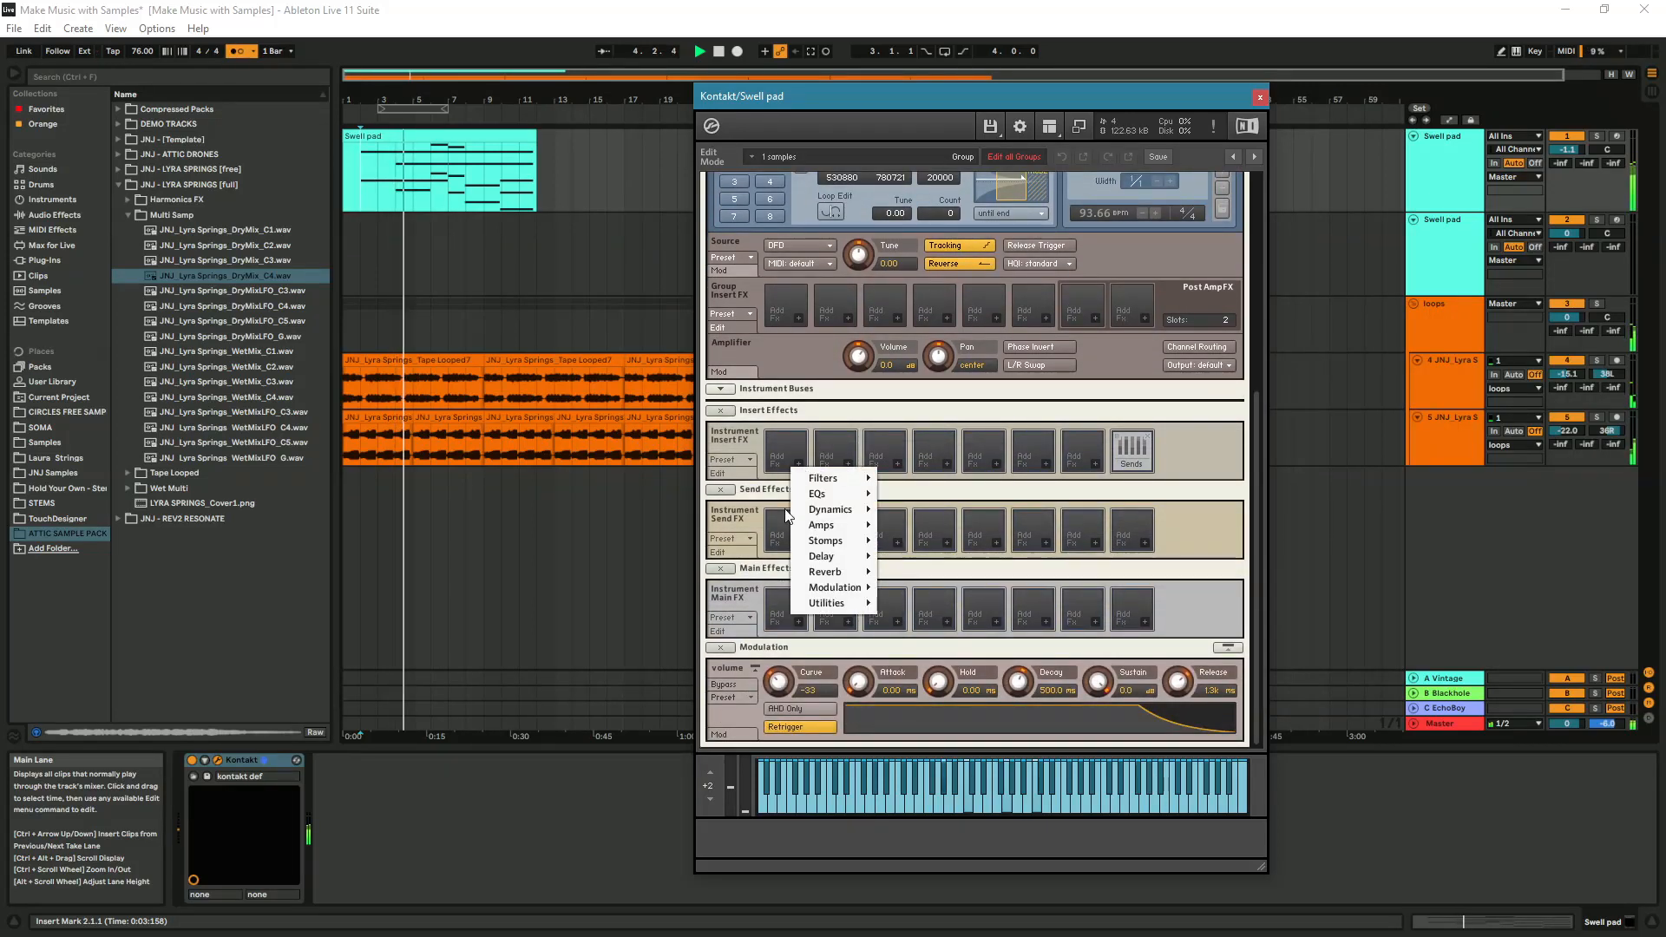
mouse_move(881, 484)
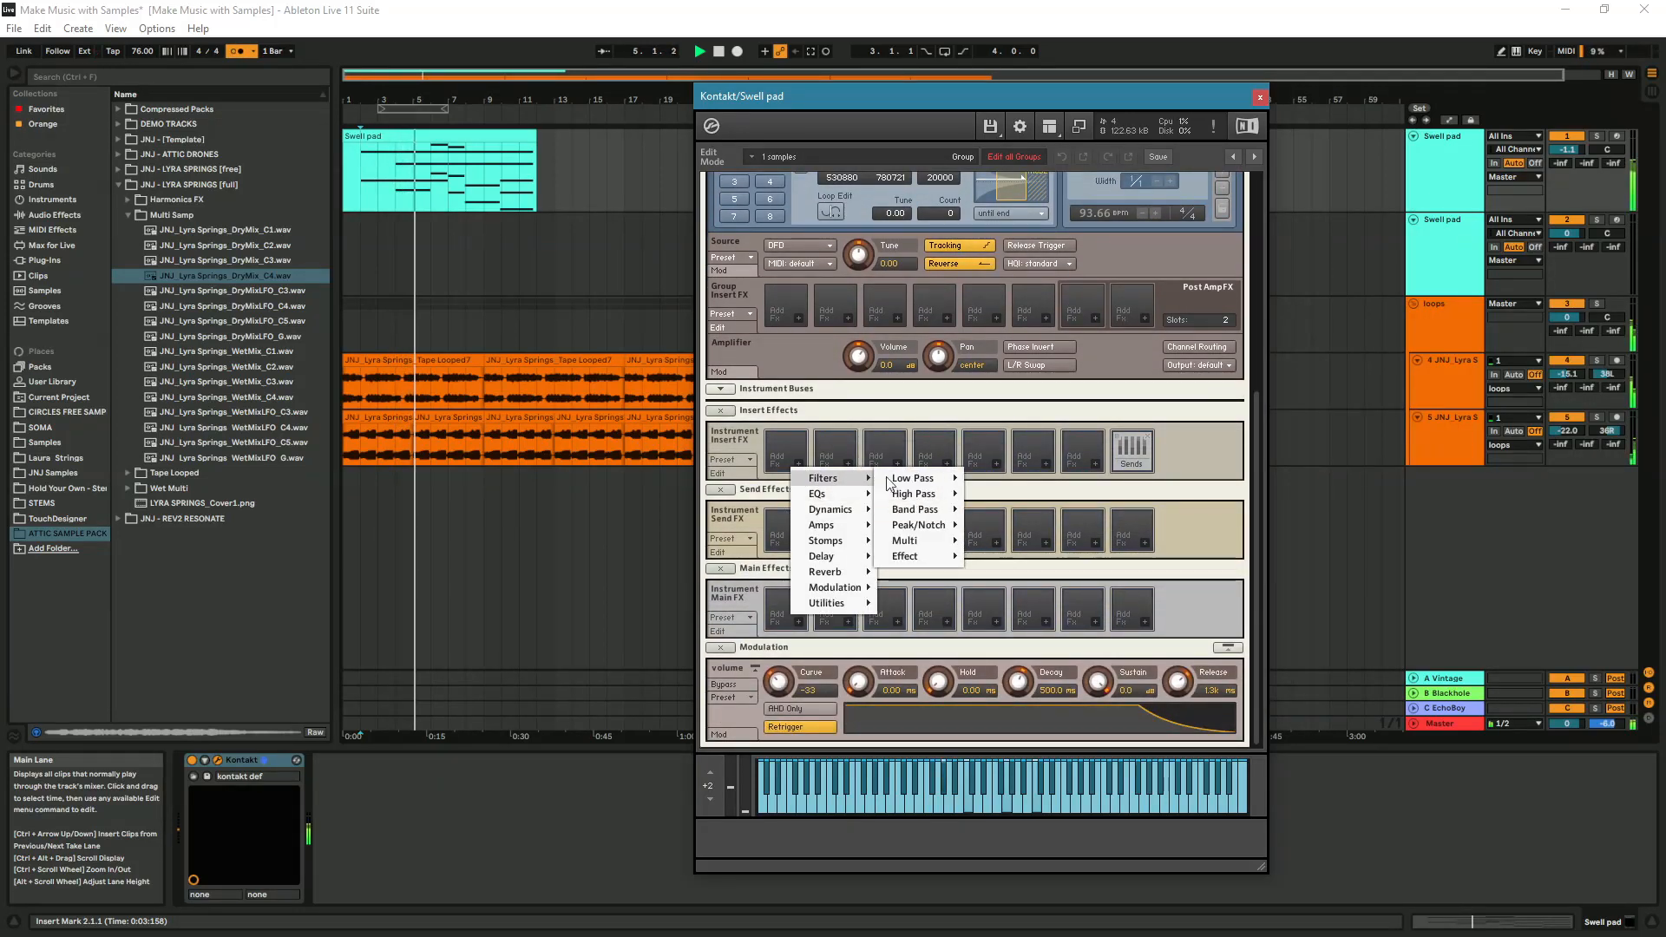
click(998, 540)
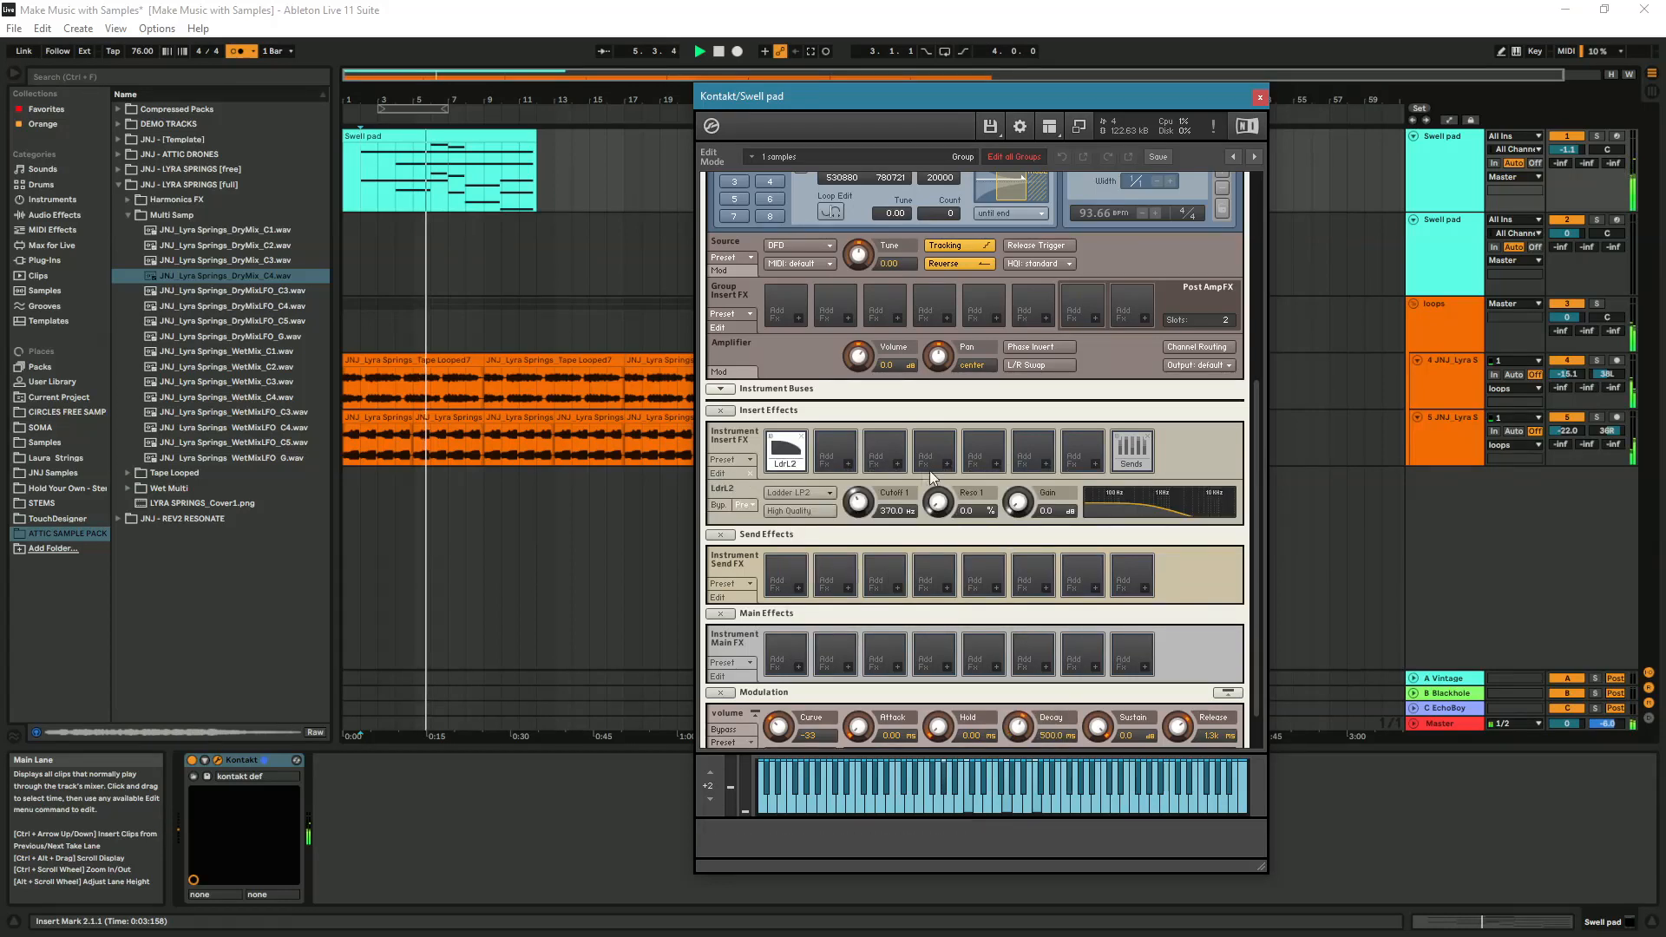
drag(858, 502, 867, 450)
drag(1021, 502, 1024, 498)
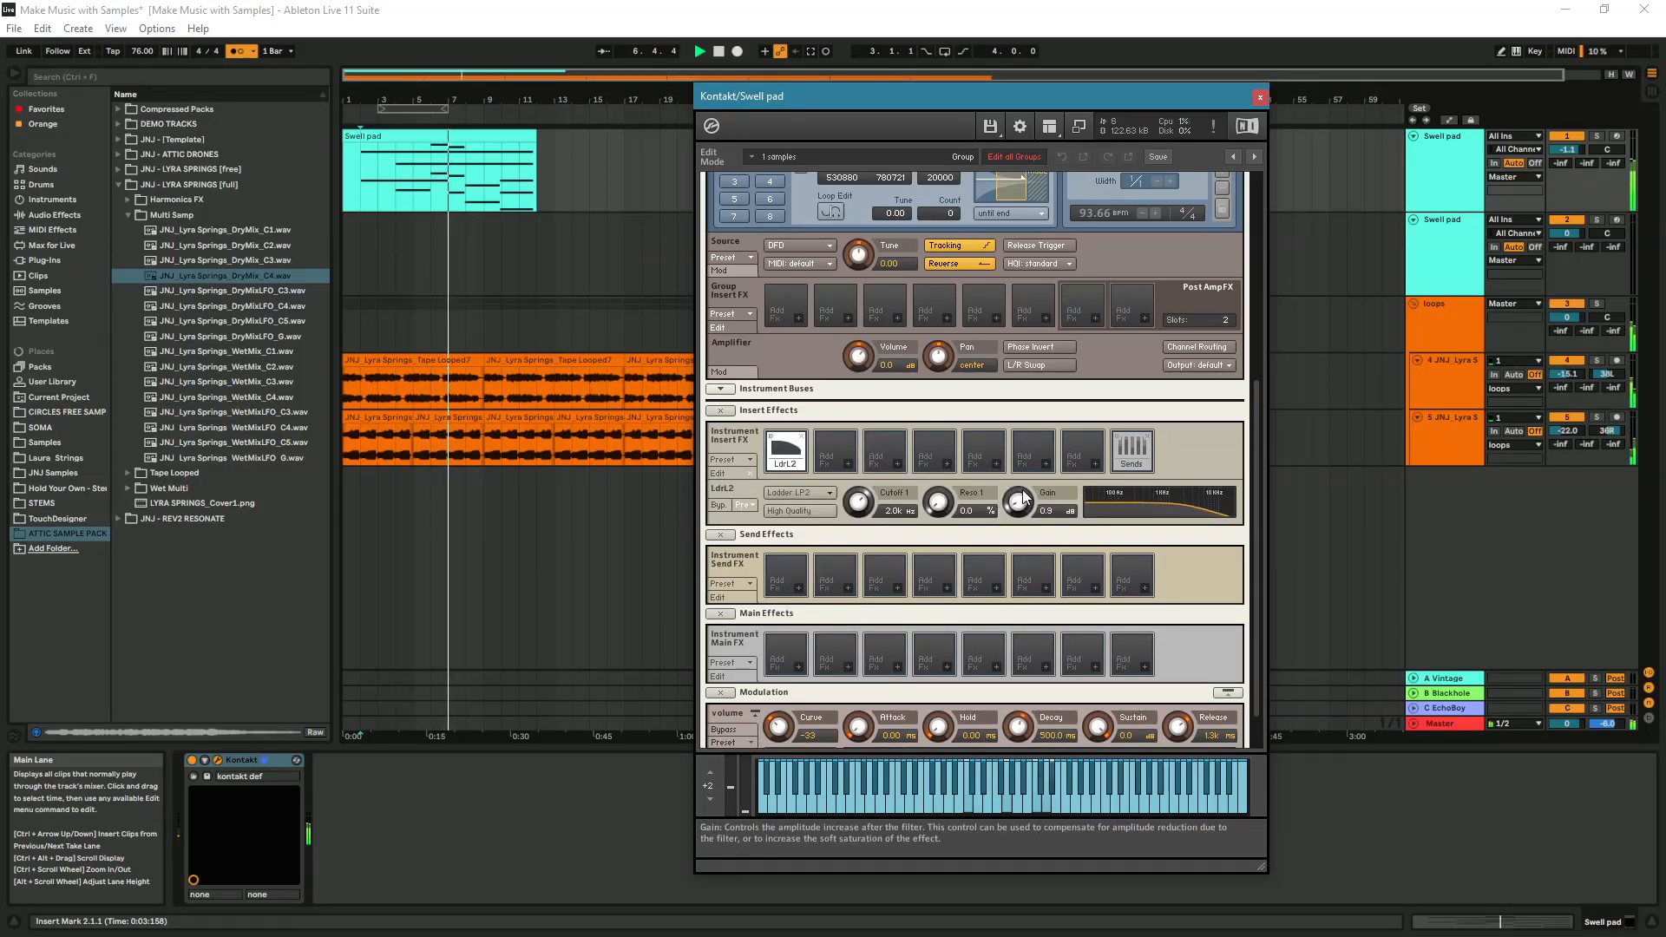
click(1259, 96)
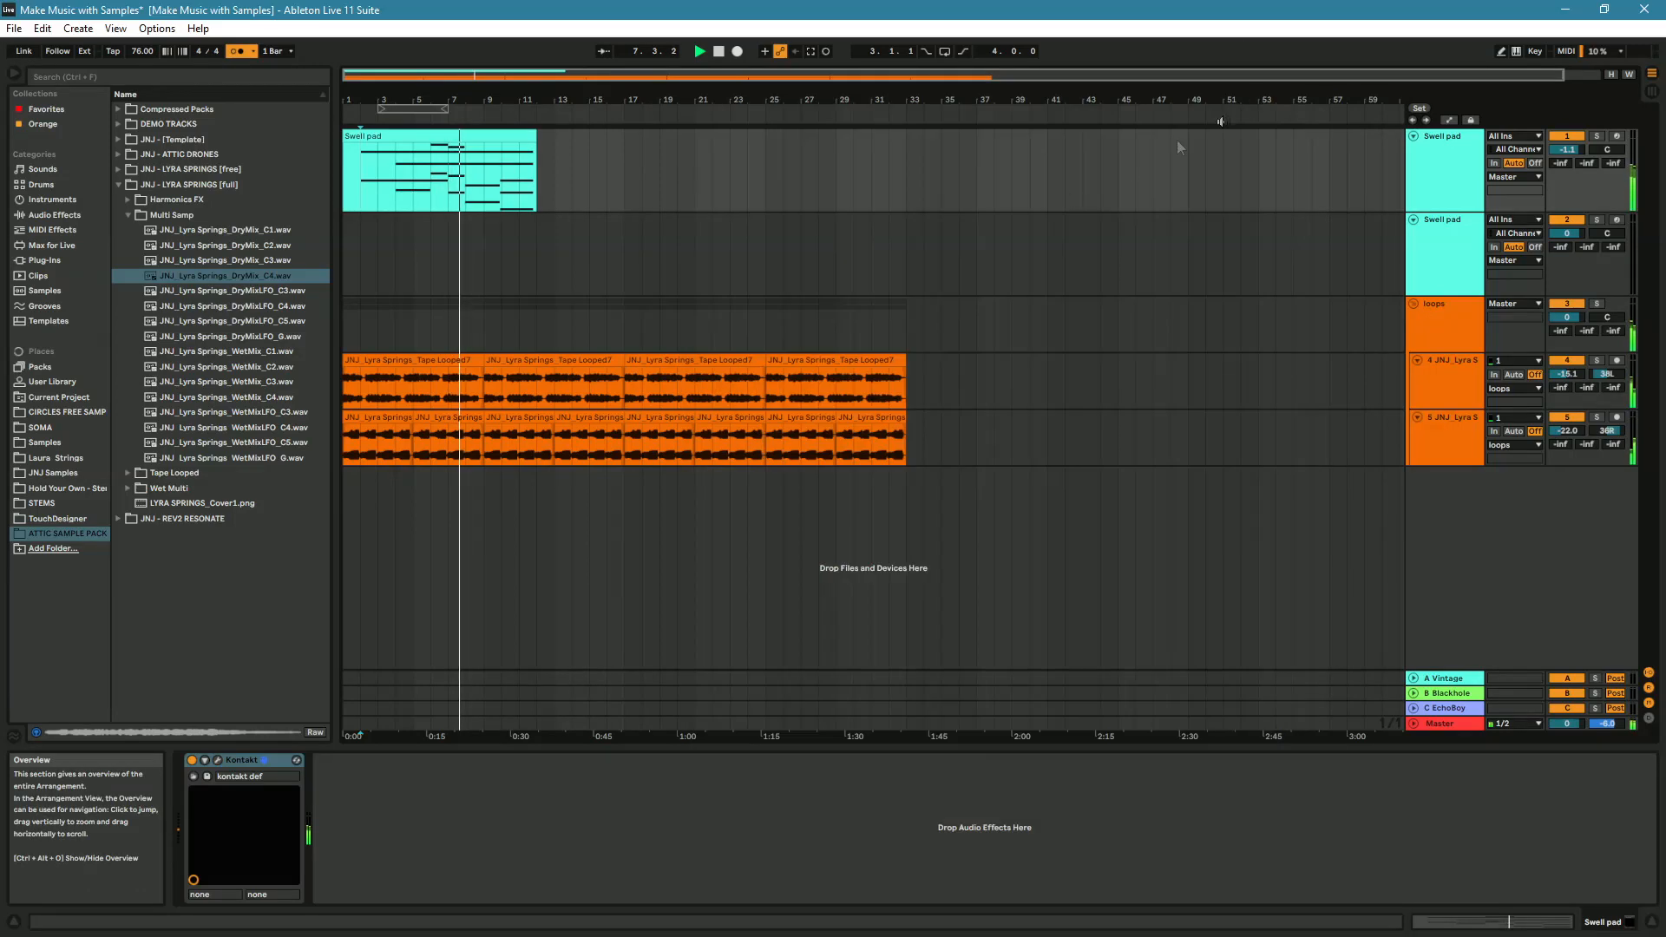
- Raise the upper Swell pad track's volume to -0.3 dB and display the loops group's devices
click(1461, 179)
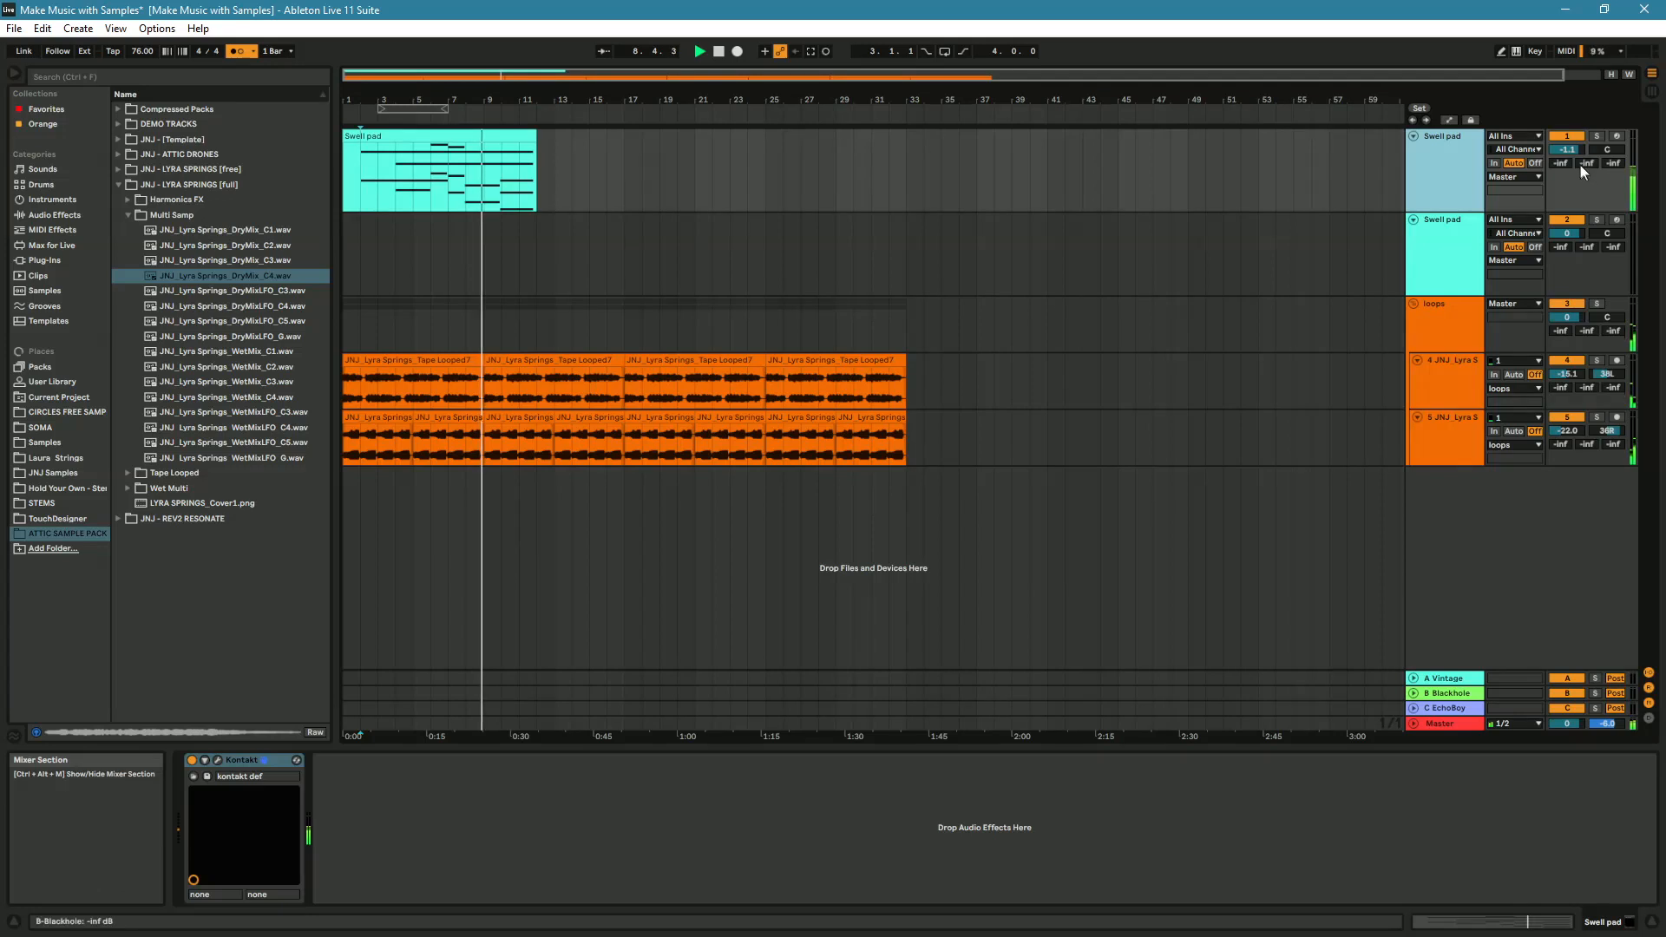
drag(1570, 152, 1570, 149)
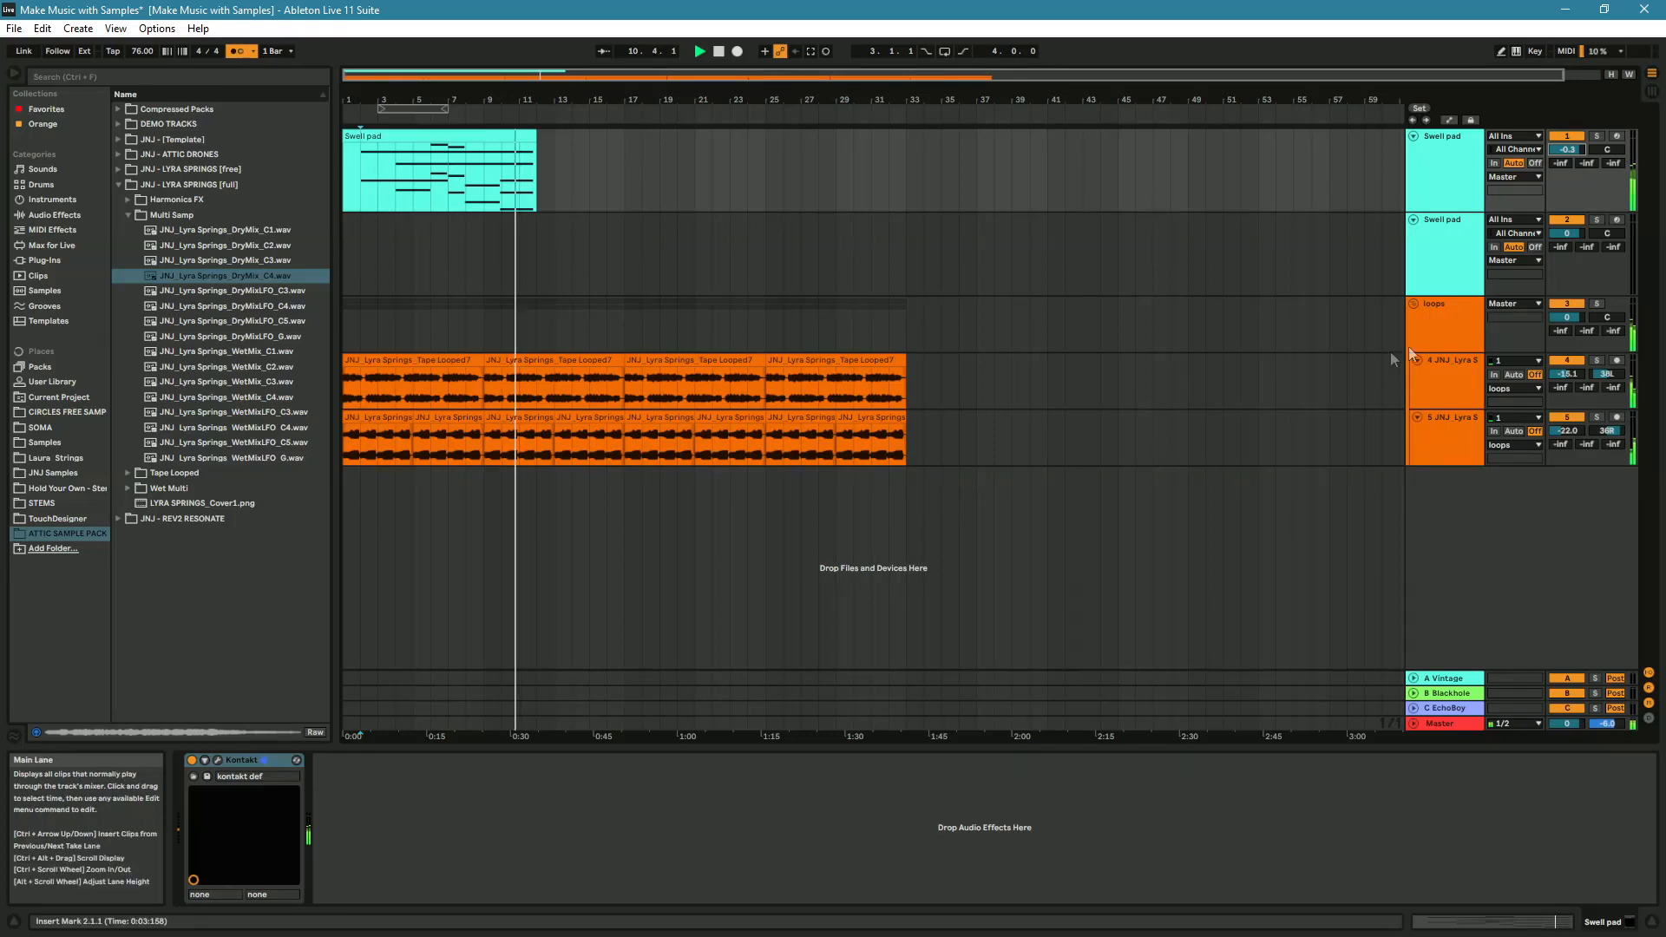
click(1437, 330)
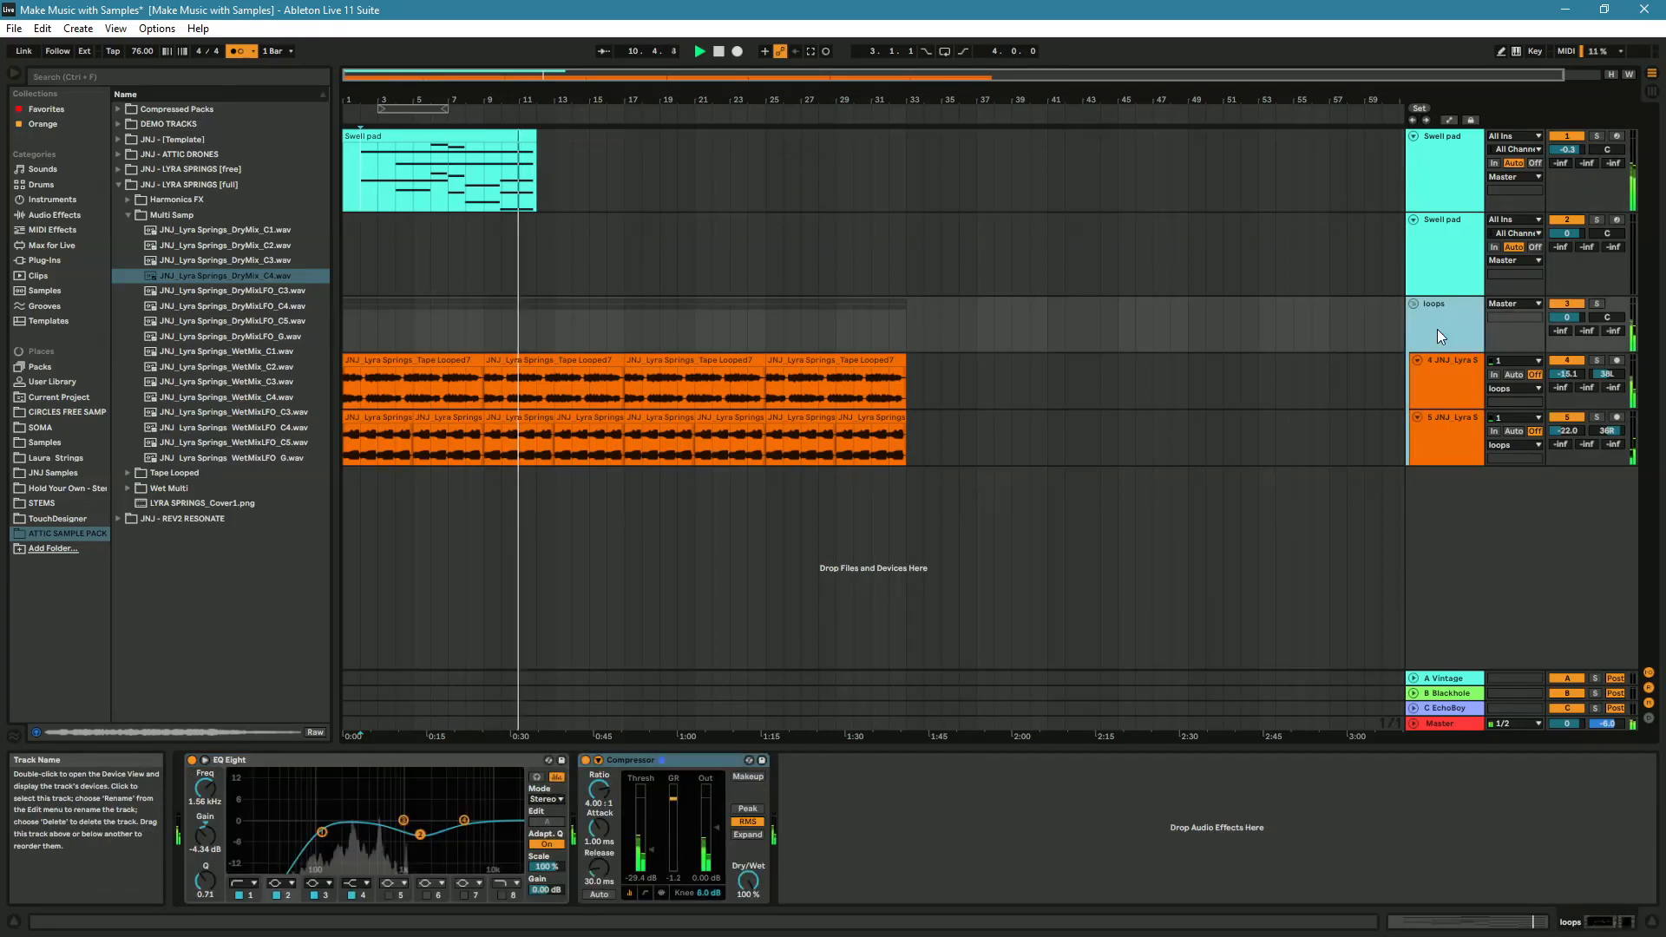
- Arm the second Swell pad track and record a part on it from bar 11 to about bar 24
click(1446, 268)
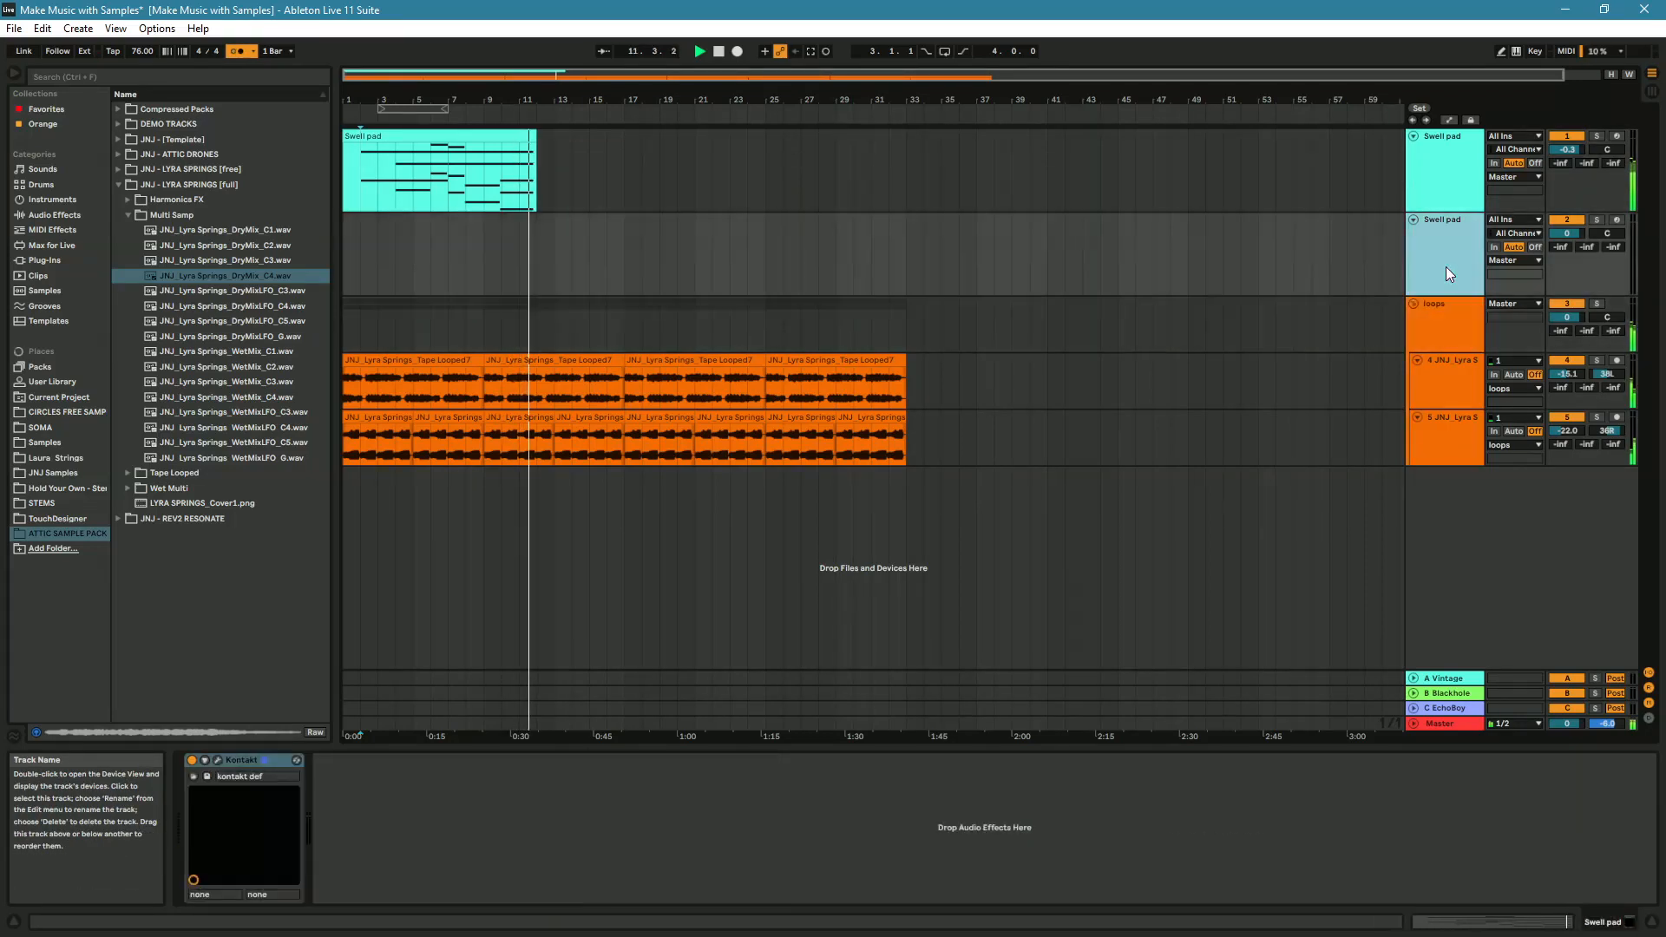
click(1616, 220)
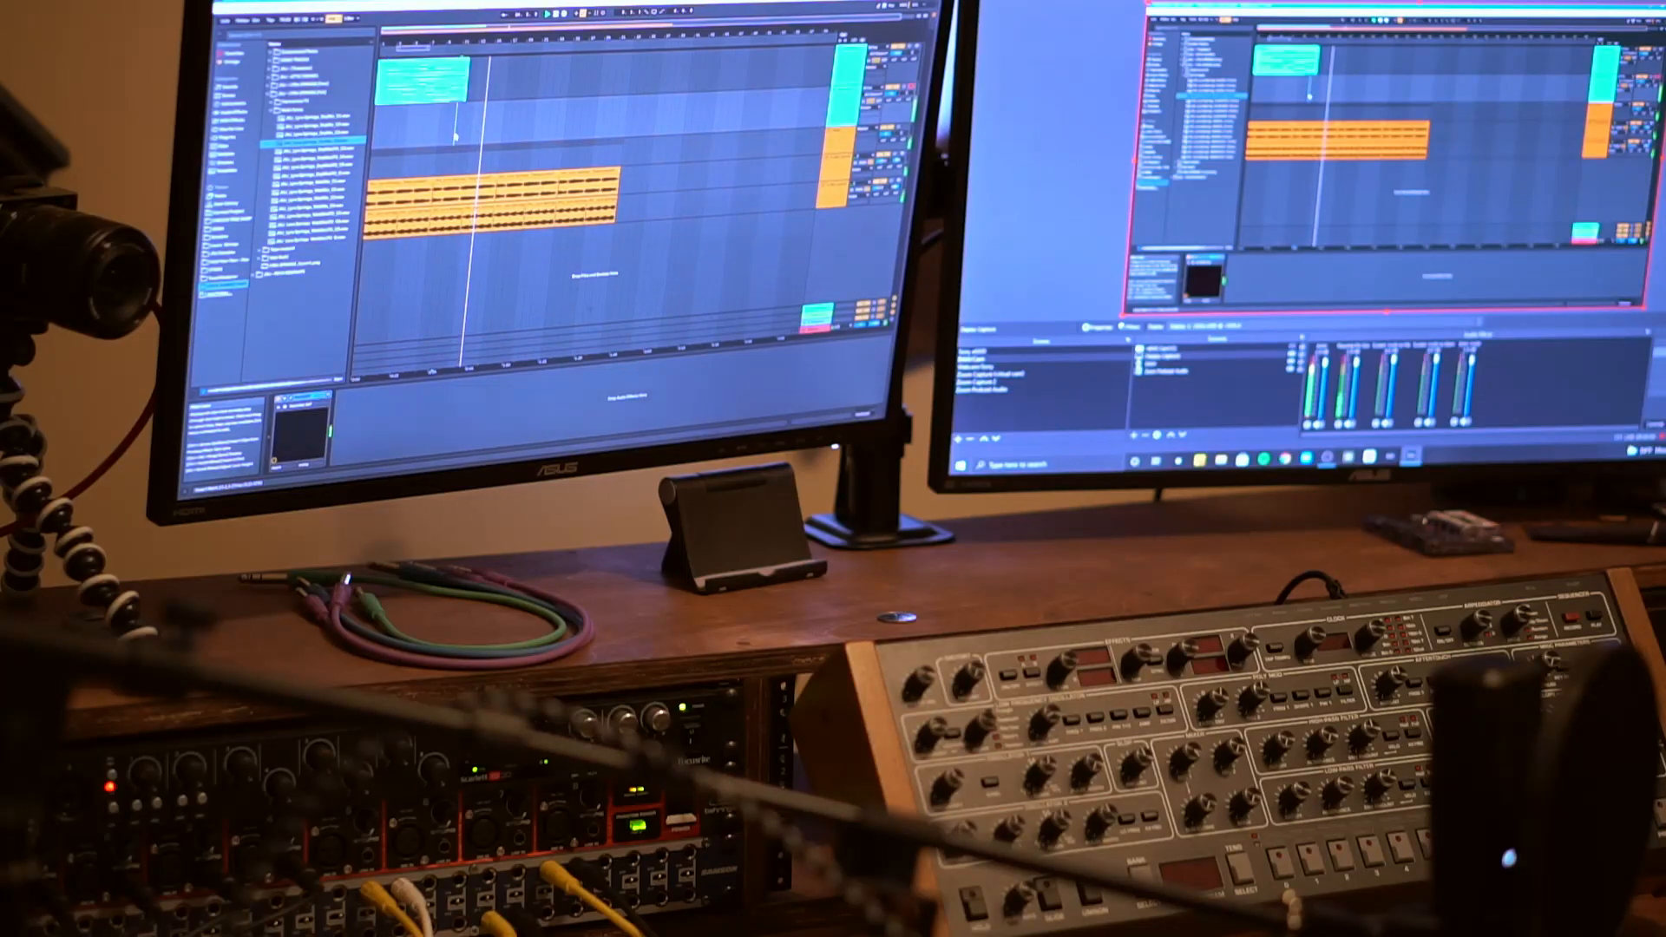
key(space)
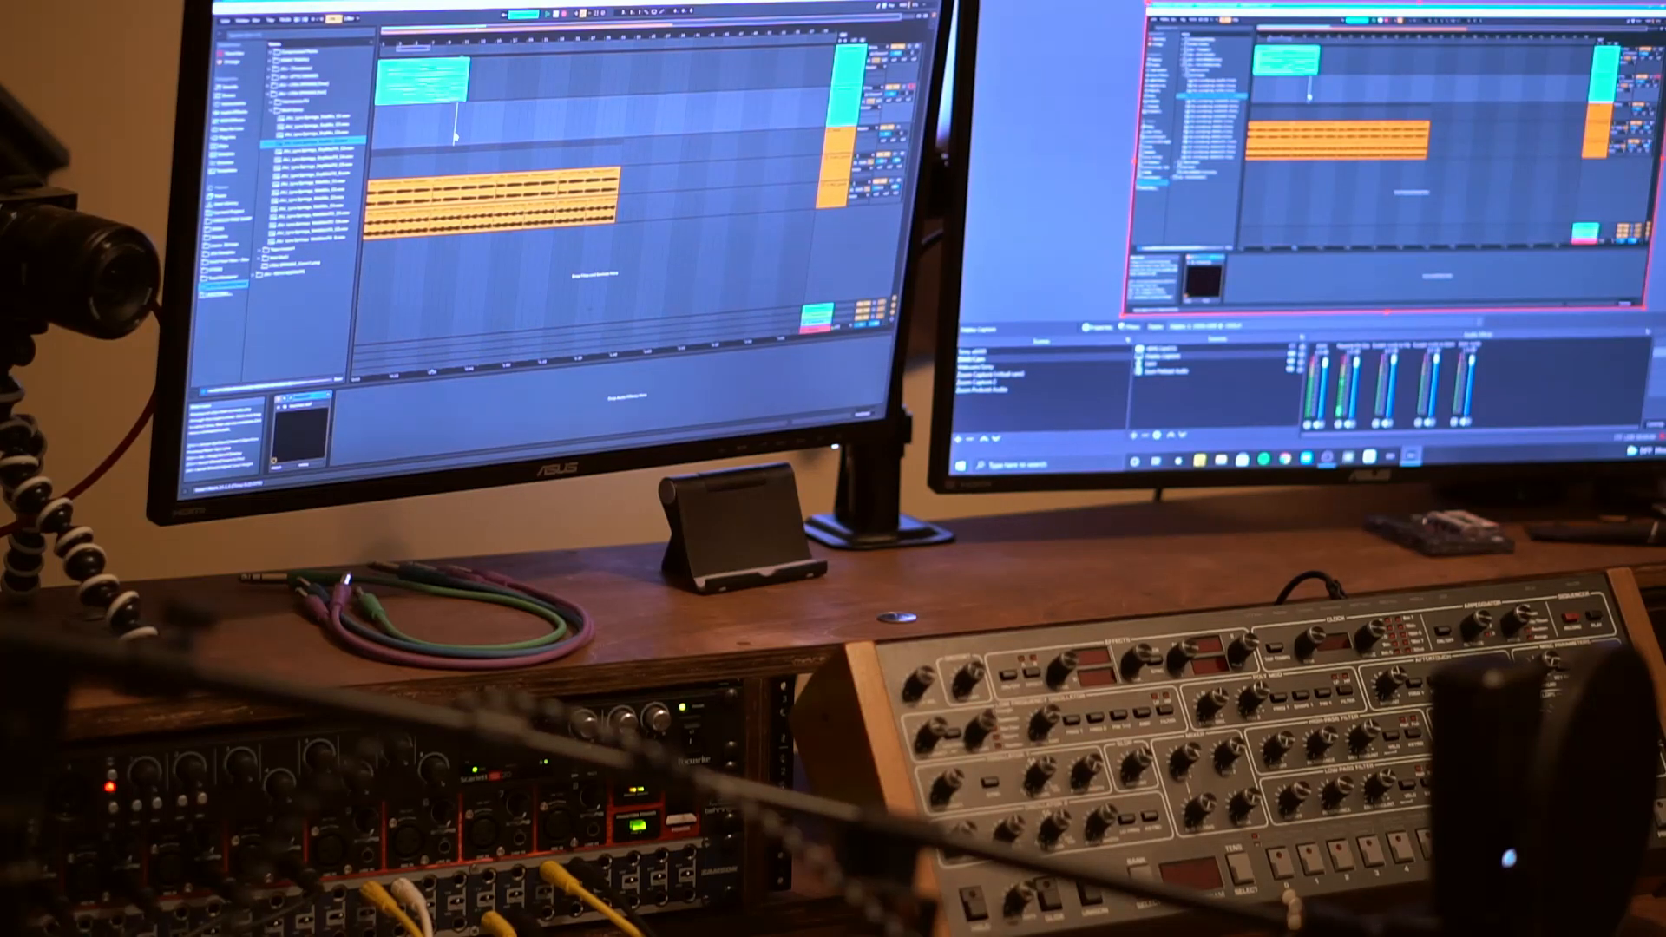
click(455, 136)
key(space)
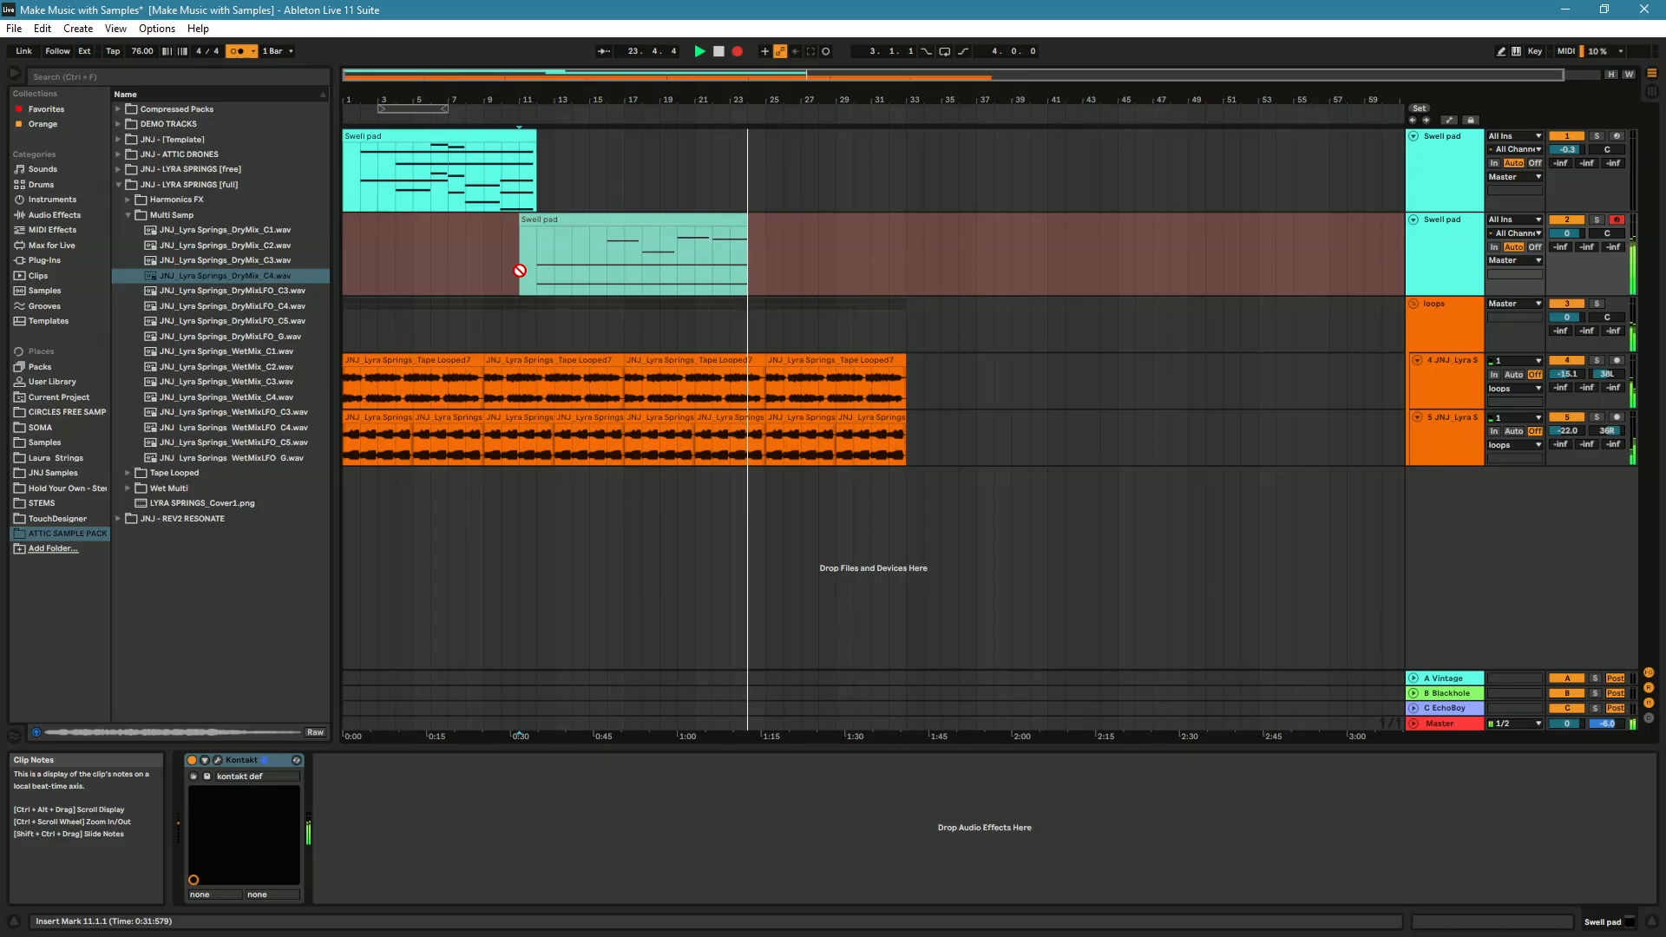
key(space)
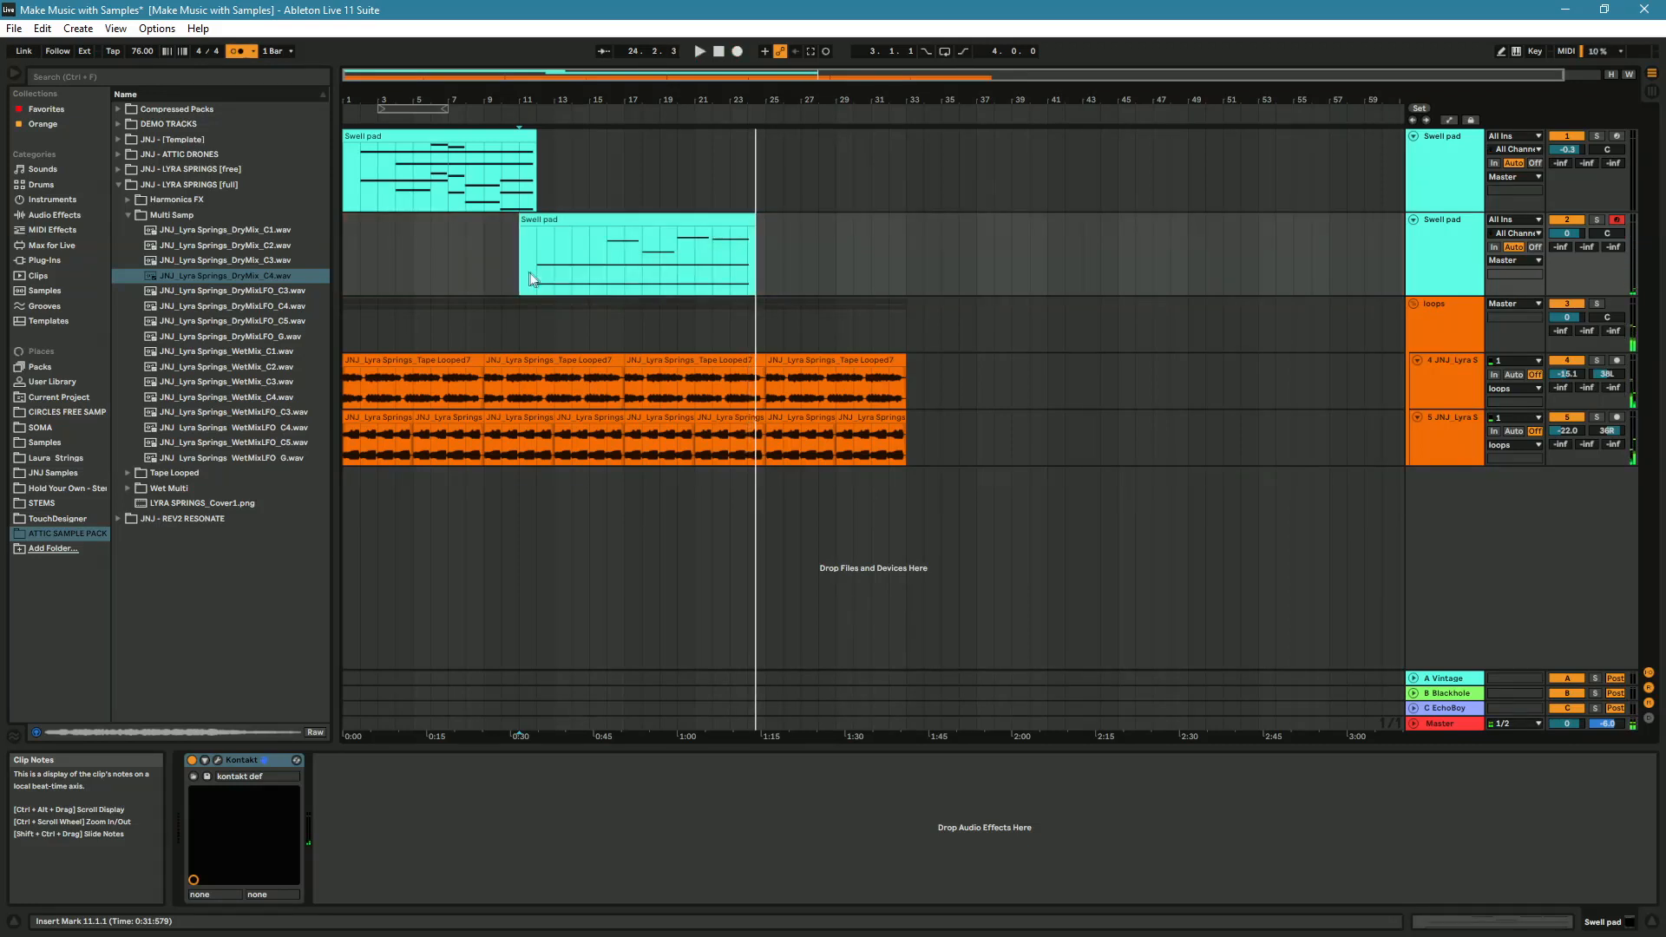
- Duplicate the second Swell pad track and delete the copied clip from the duplicate
key(ctrl+d)
key(Delete)
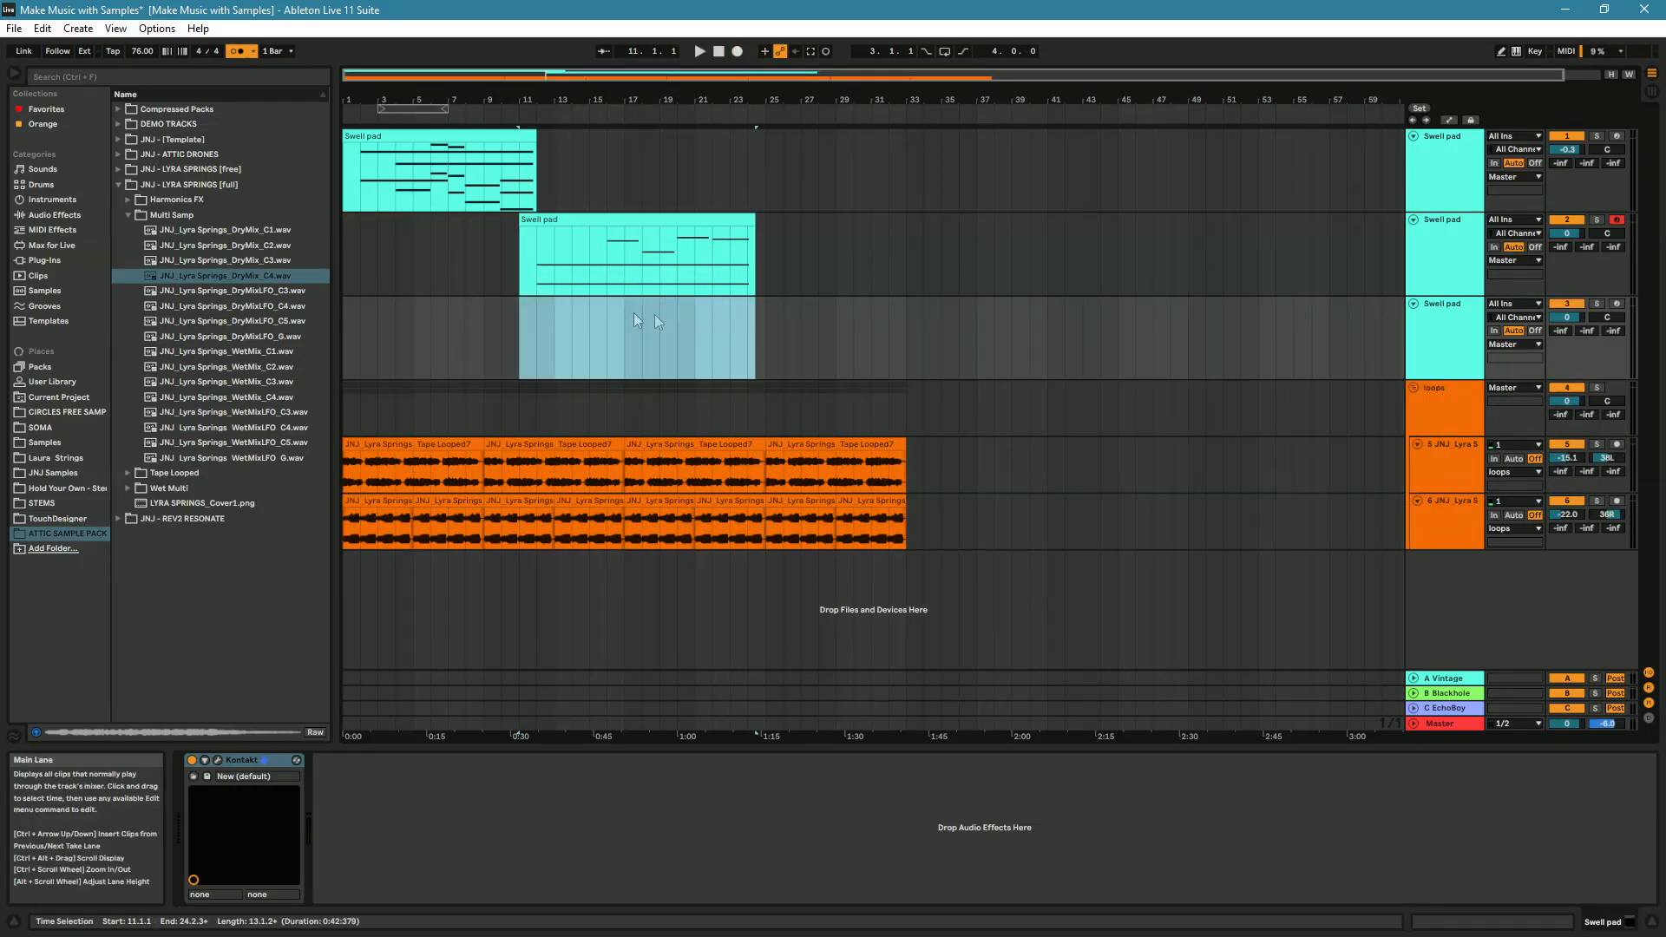
- Load the JNJ_Lyra Springs_WetMixLFO_C4.wav sample into Kontakt on the duplicated Swell pad track and arm that track
click(1437, 345)
click(218, 761)
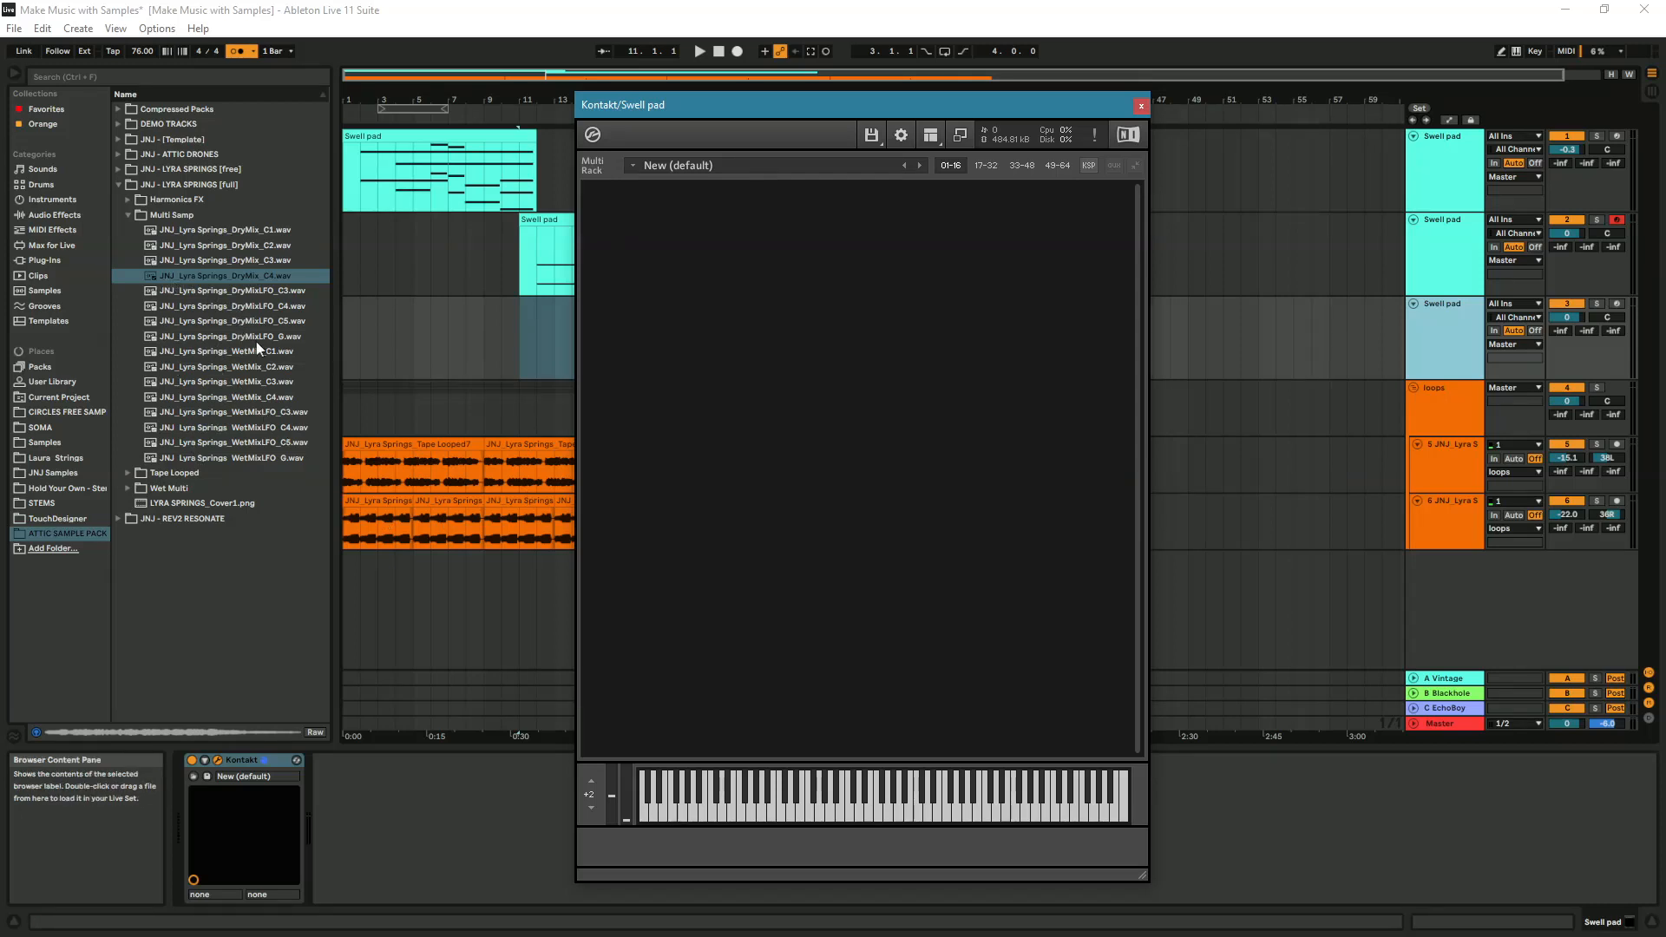
drag(234, 427, 742, 595)
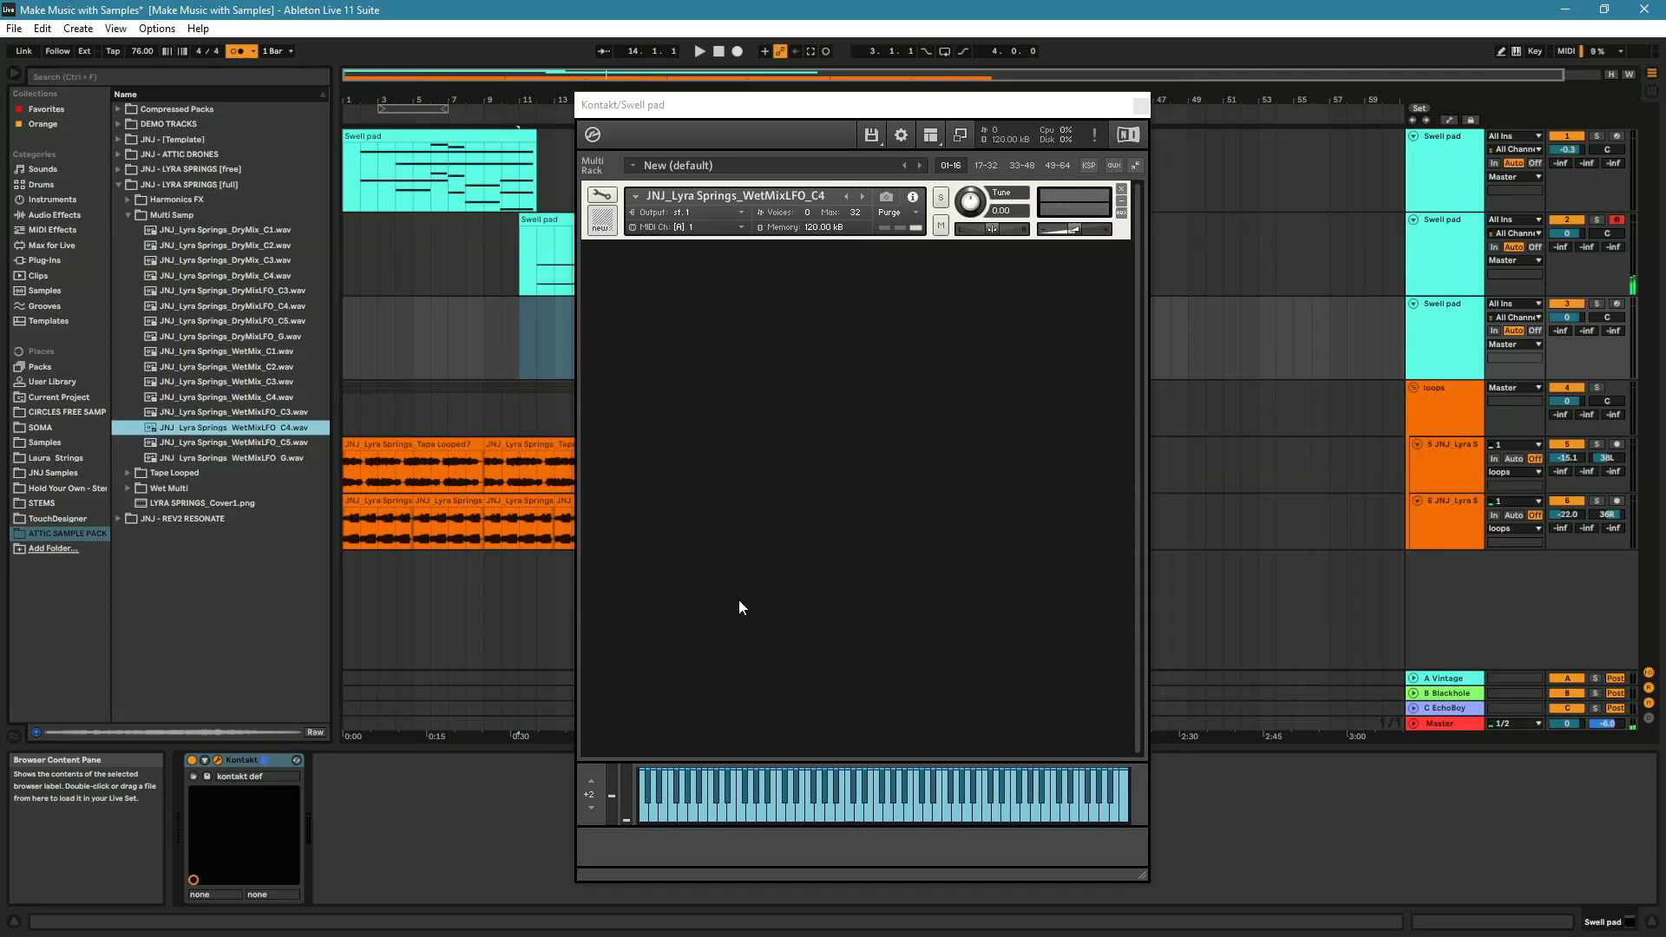
click(1616, 303)
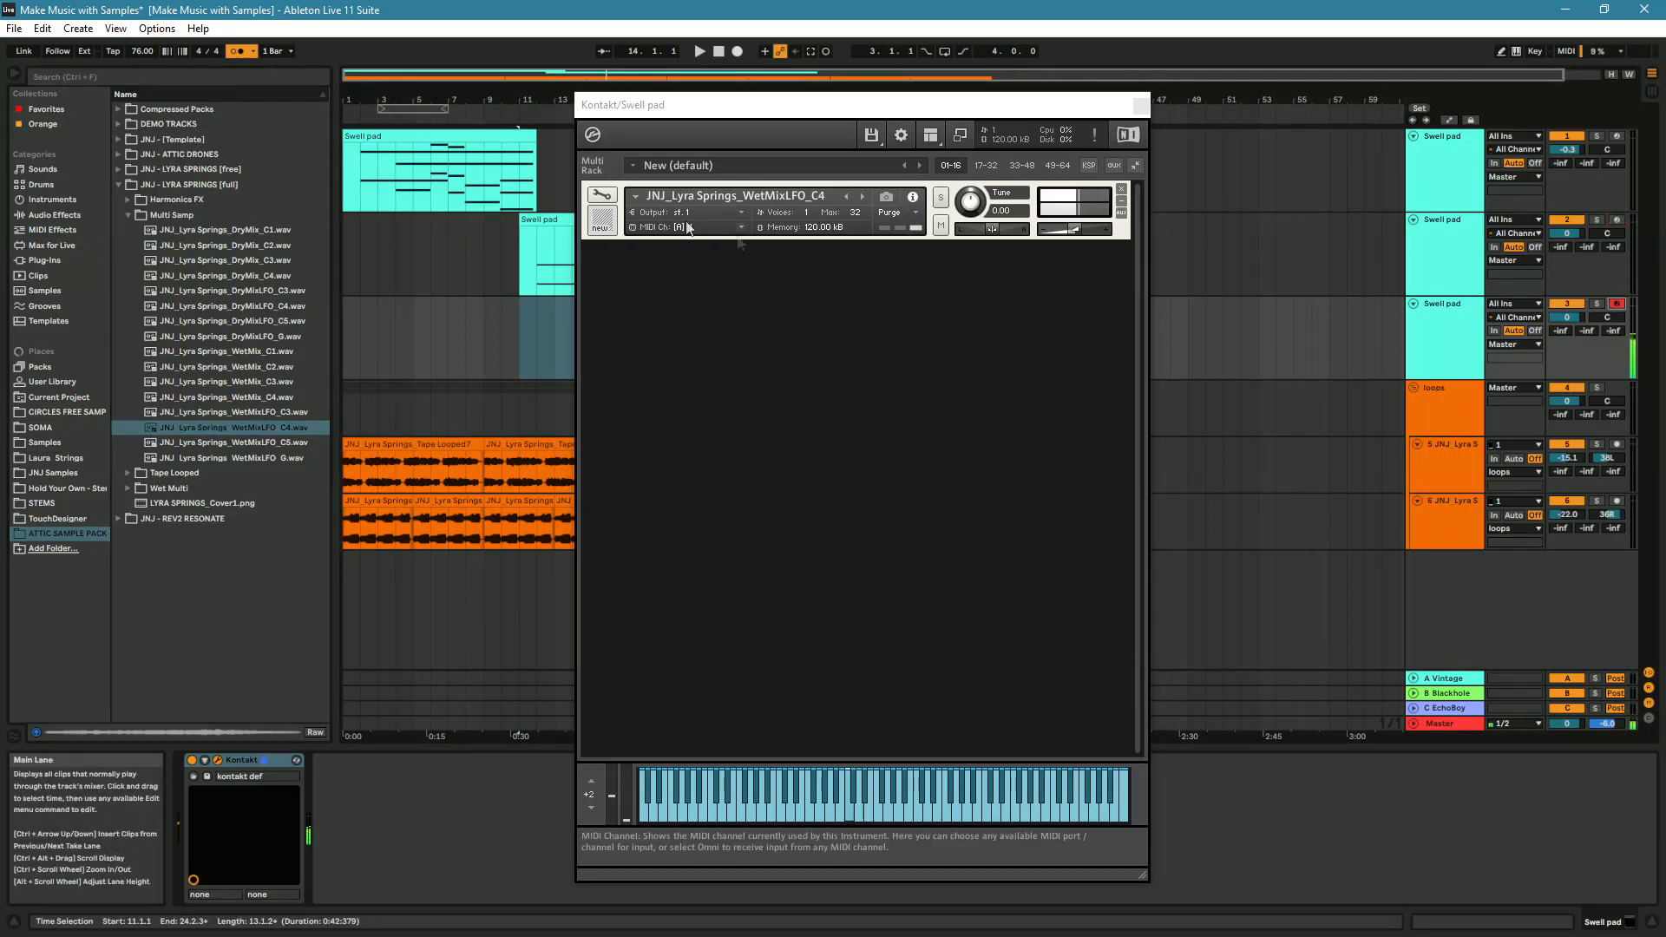
- Open the WetMixLFO_C4 instrument for editing in Kontakt's Wave Editor and move the sample start to about 2948
click(603, 197)
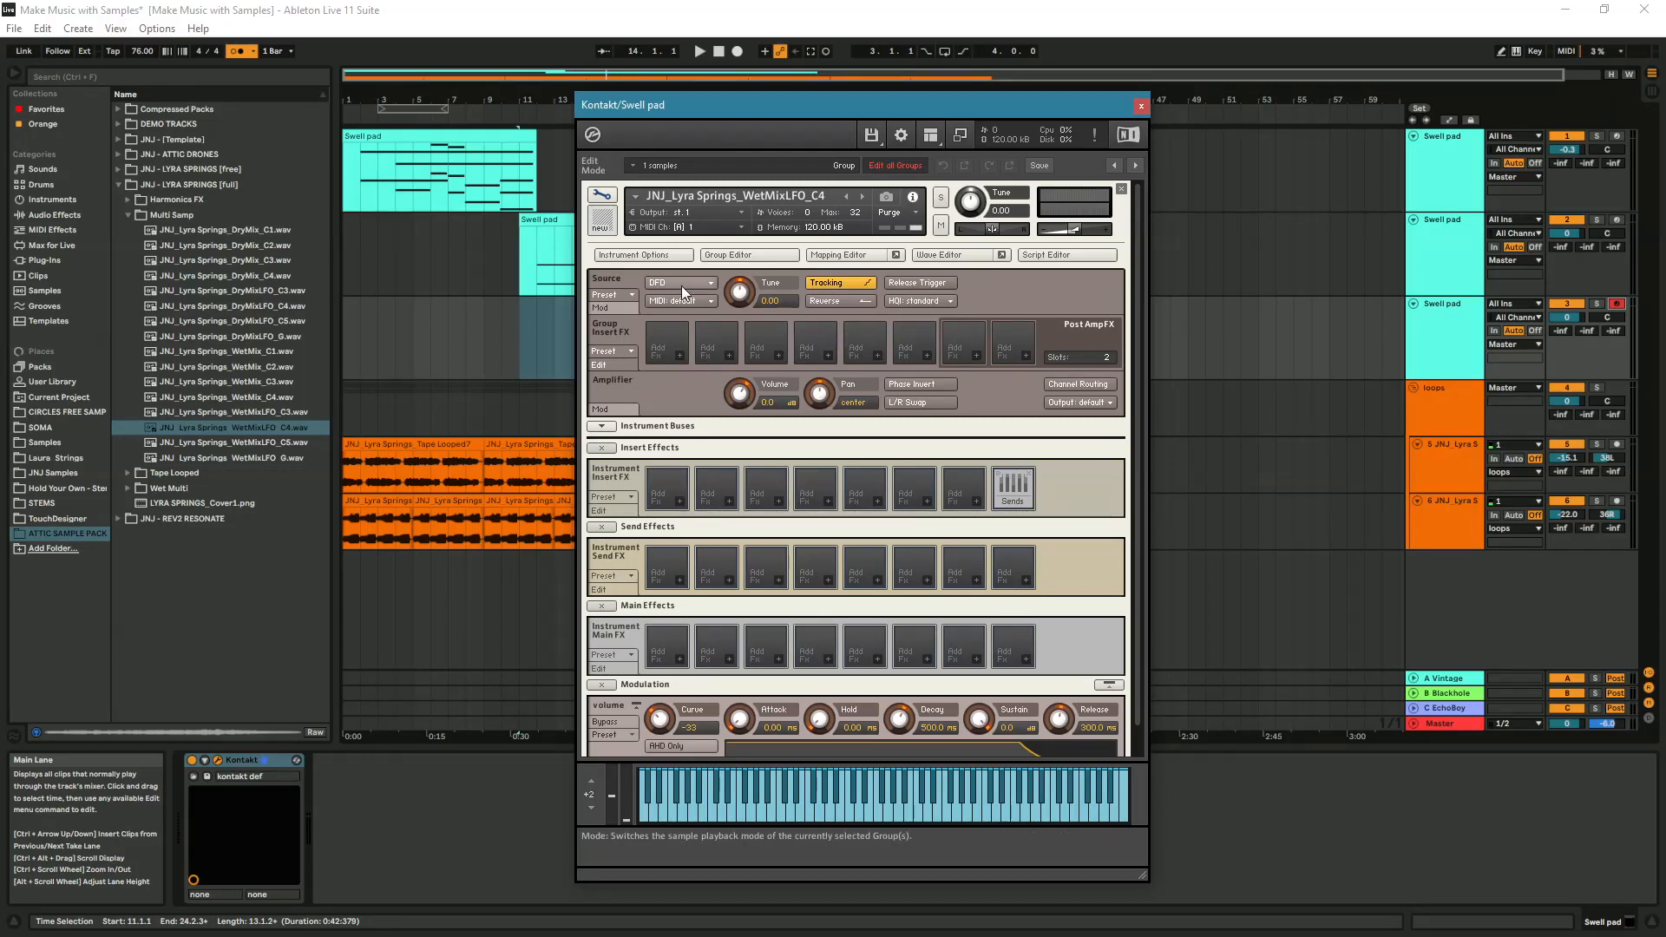
click(939, 255)
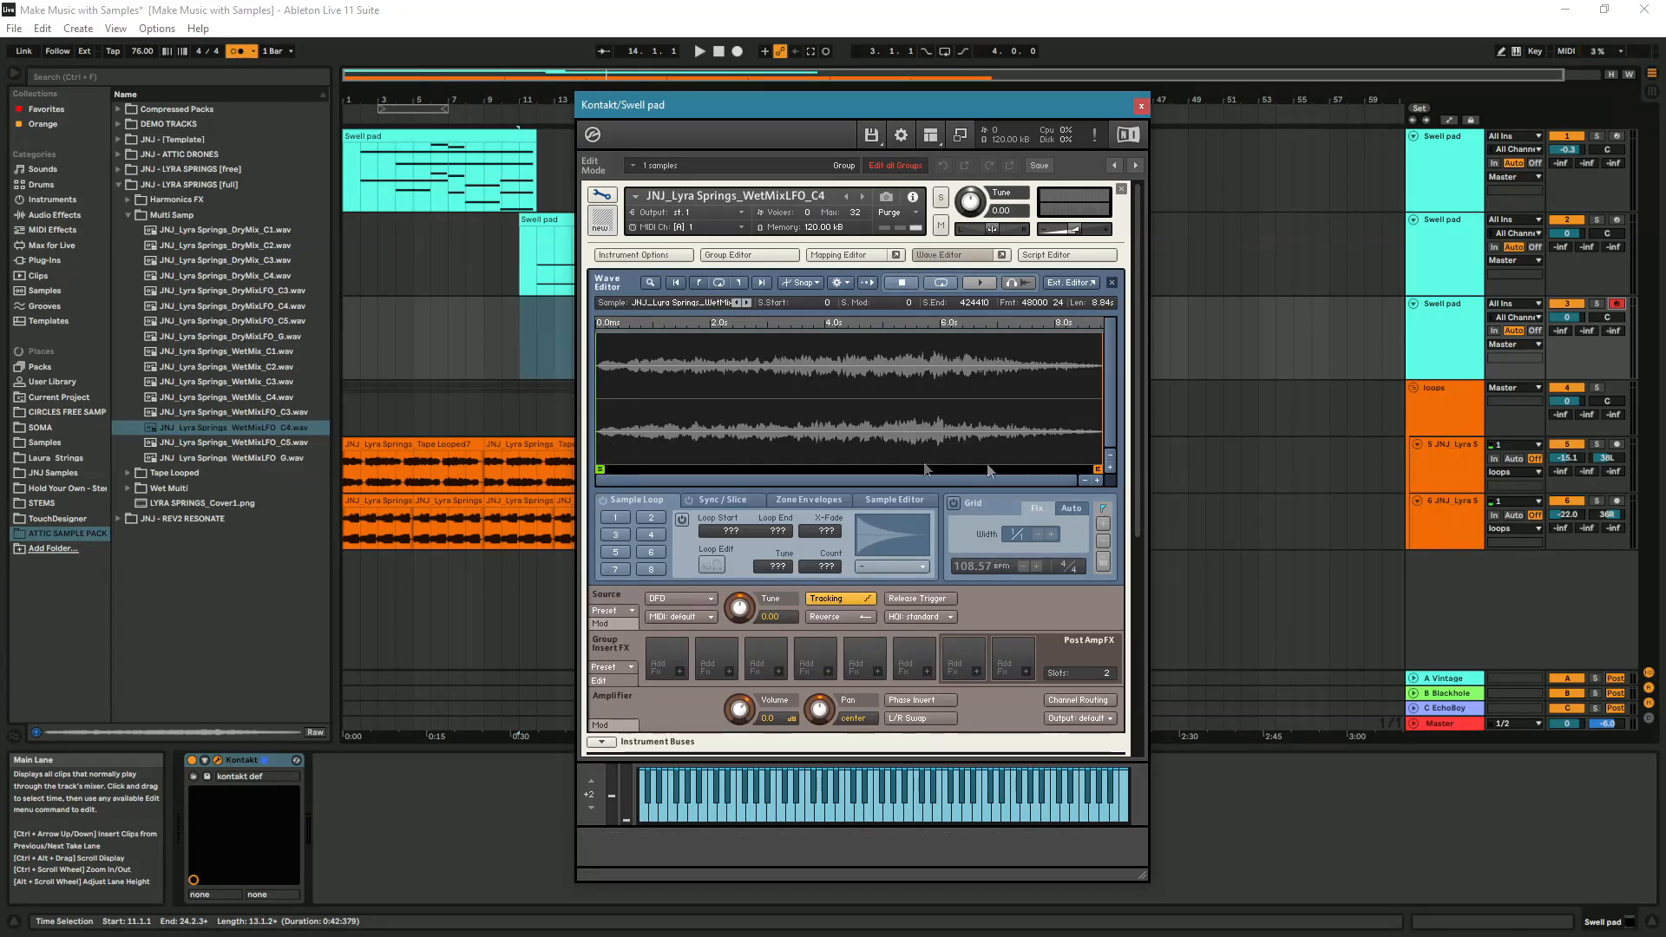
click(1096, 480)
click(1096, 481)
click(1096, 480)
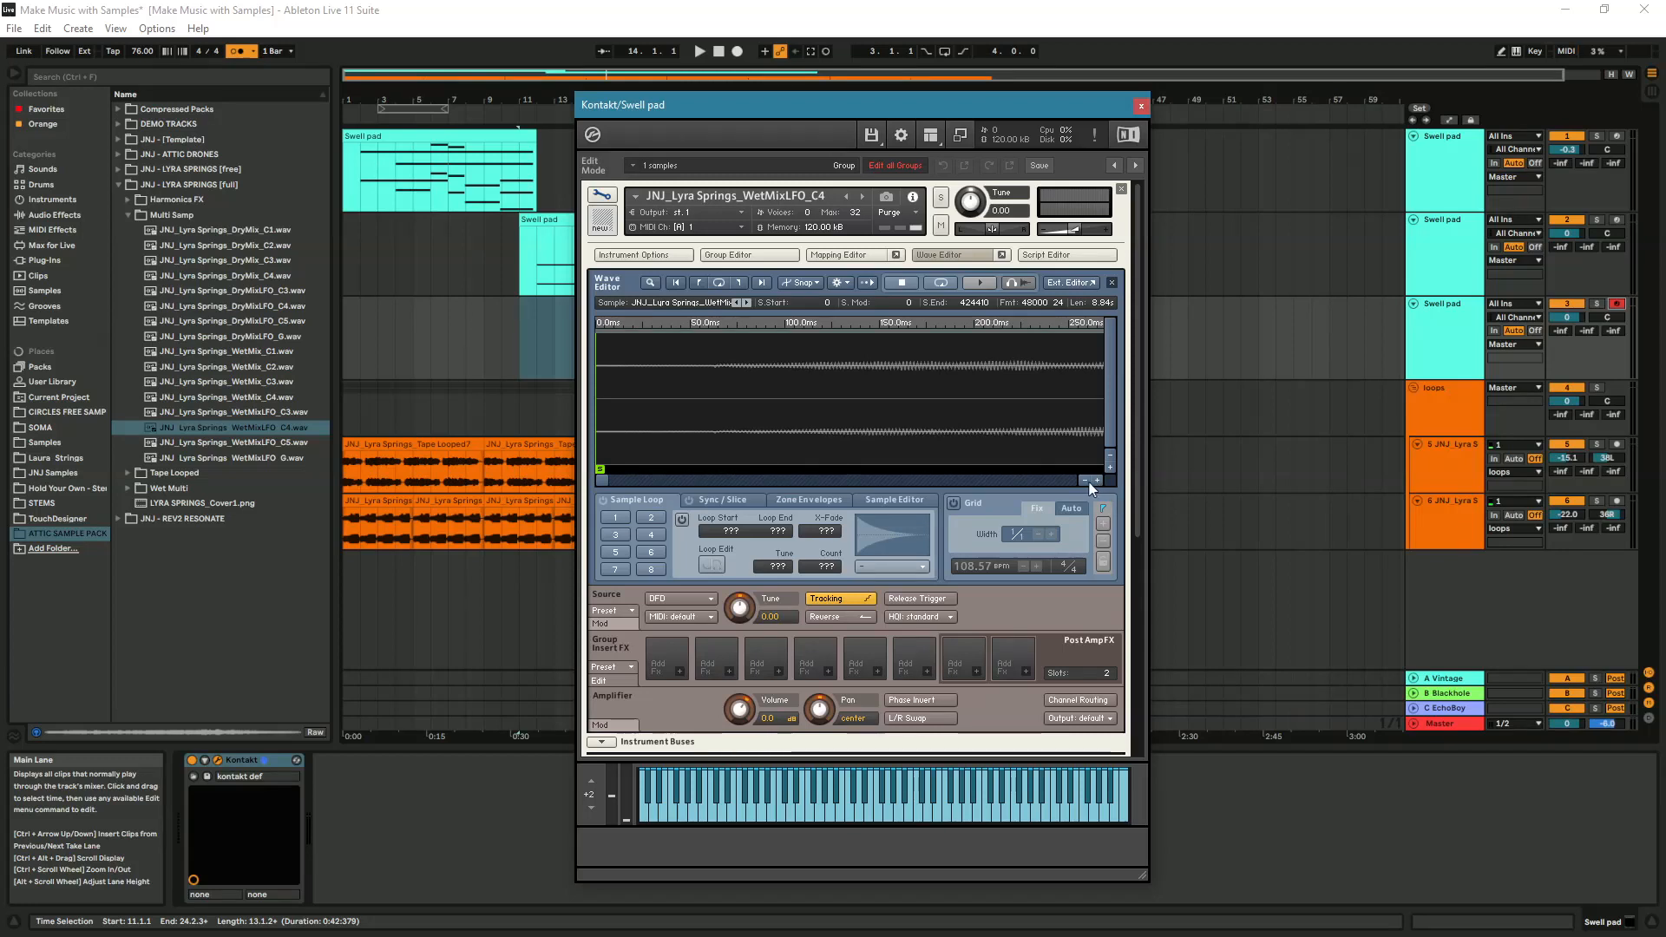
drag(600, 468, 657, 469)
click(1098, 482)
click(1099, 482)
click(1098, 483)
click(1085, 479)
click(1085, 479)
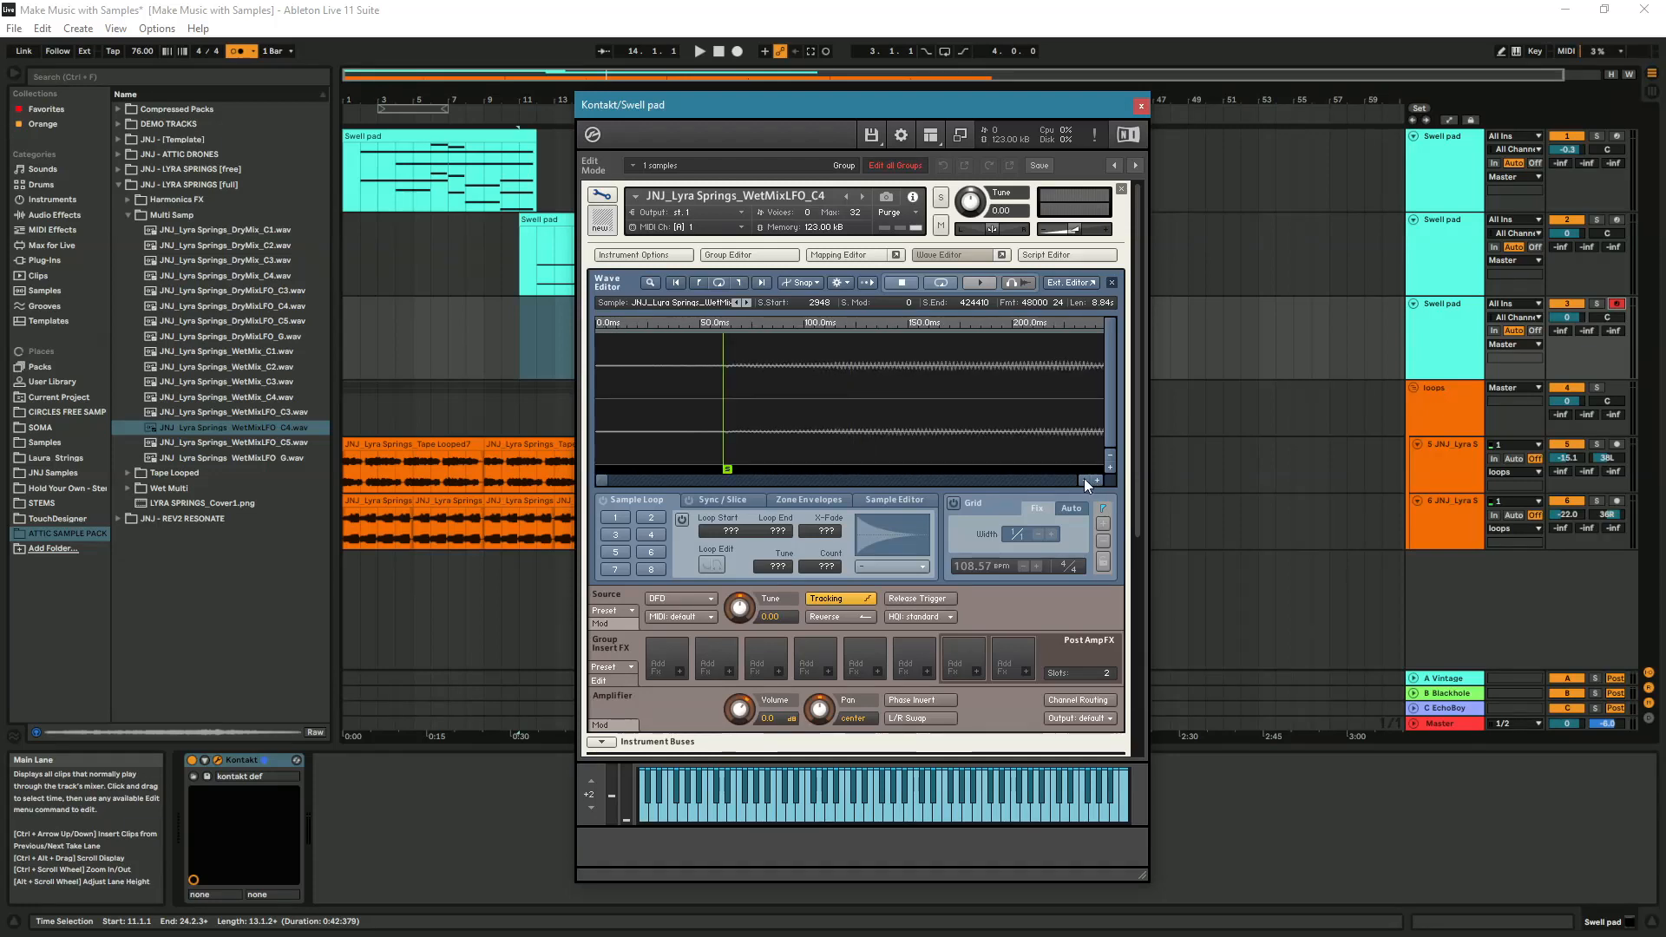
- Examine the waveform's level around the new start point and across the first seconds of the sample
click(1110, 468)
click(1110, 468)
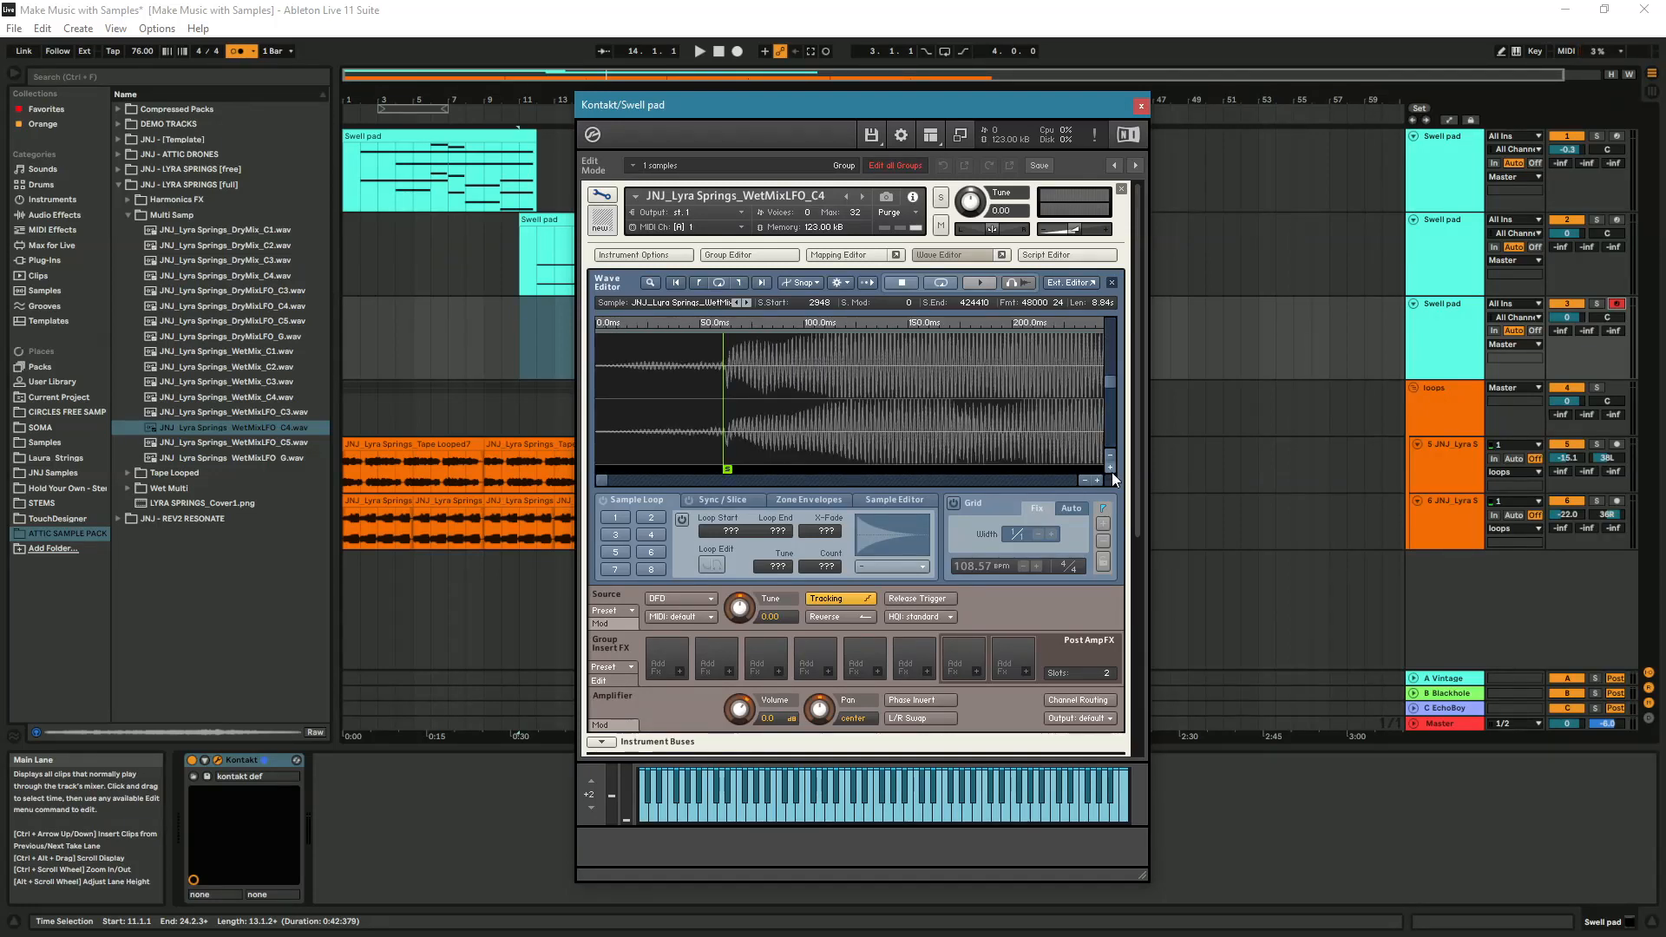
click(1110, 468)
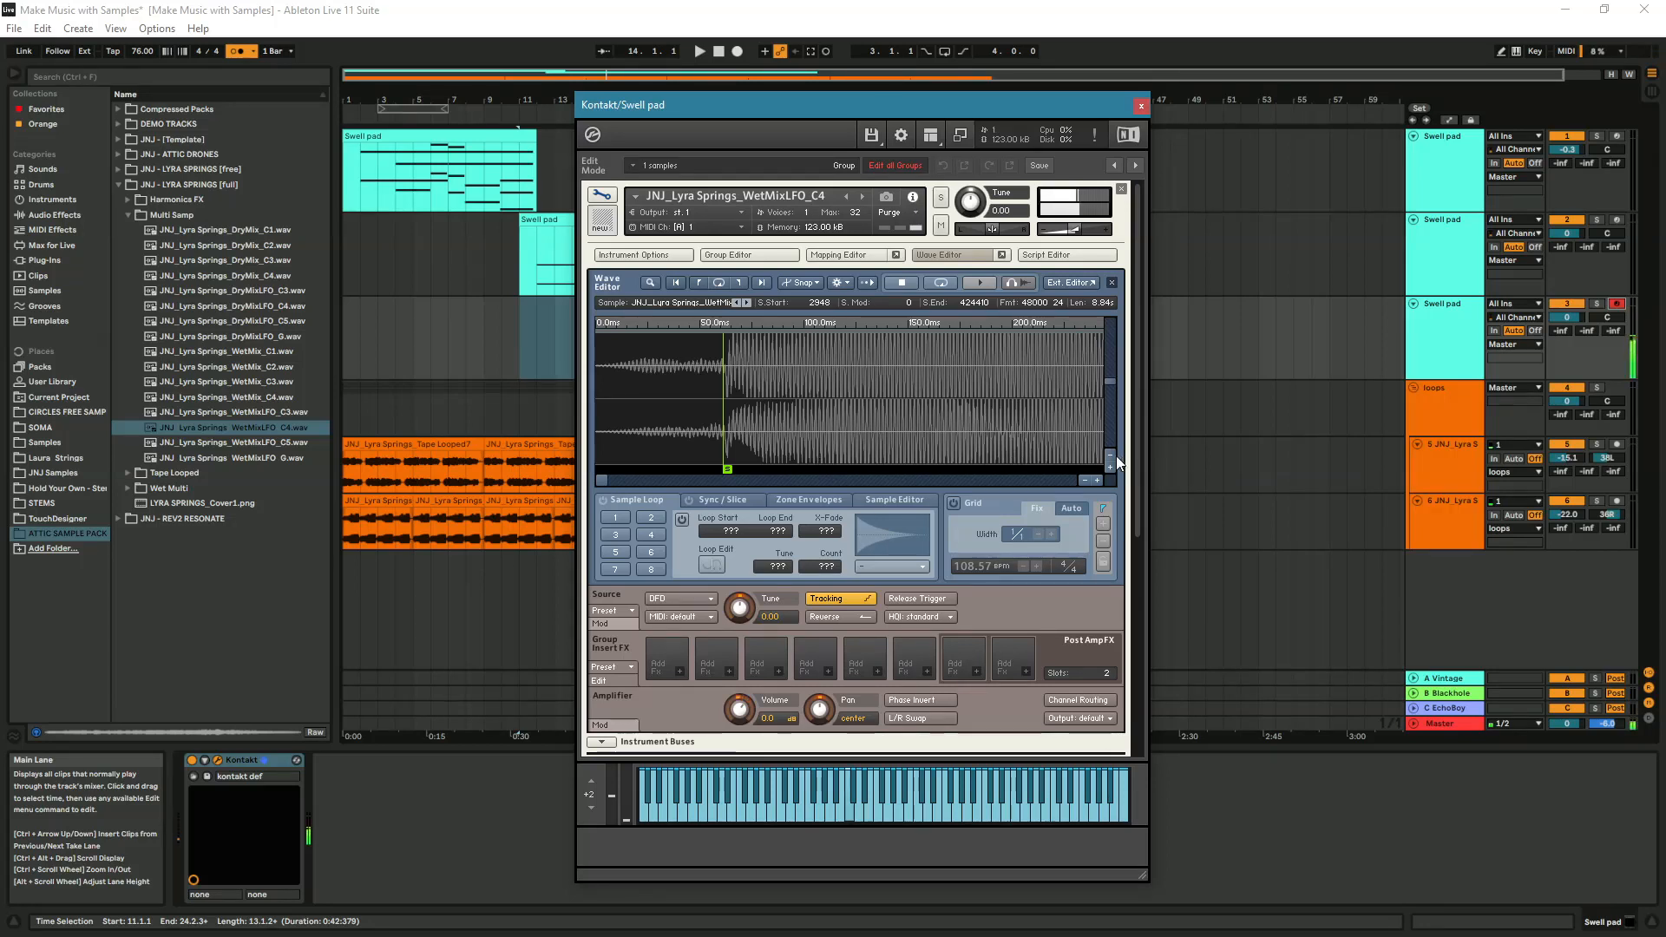
click(1084, 480)
click(1084, 479)
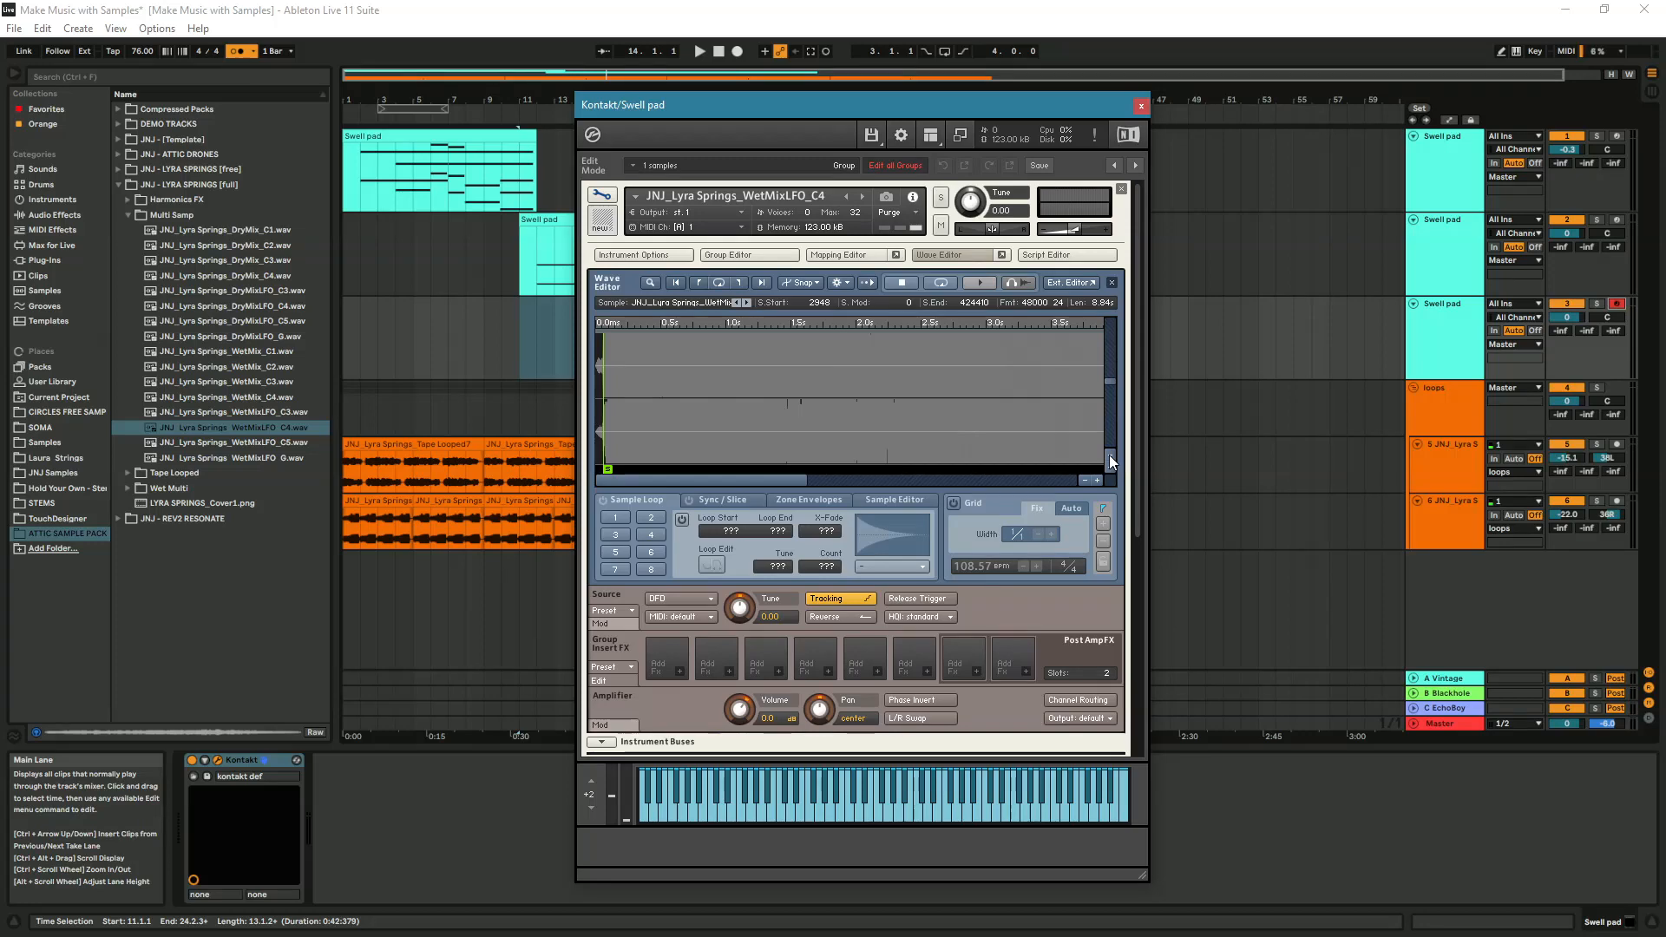
click(1110, 456)
click(1110, 456)
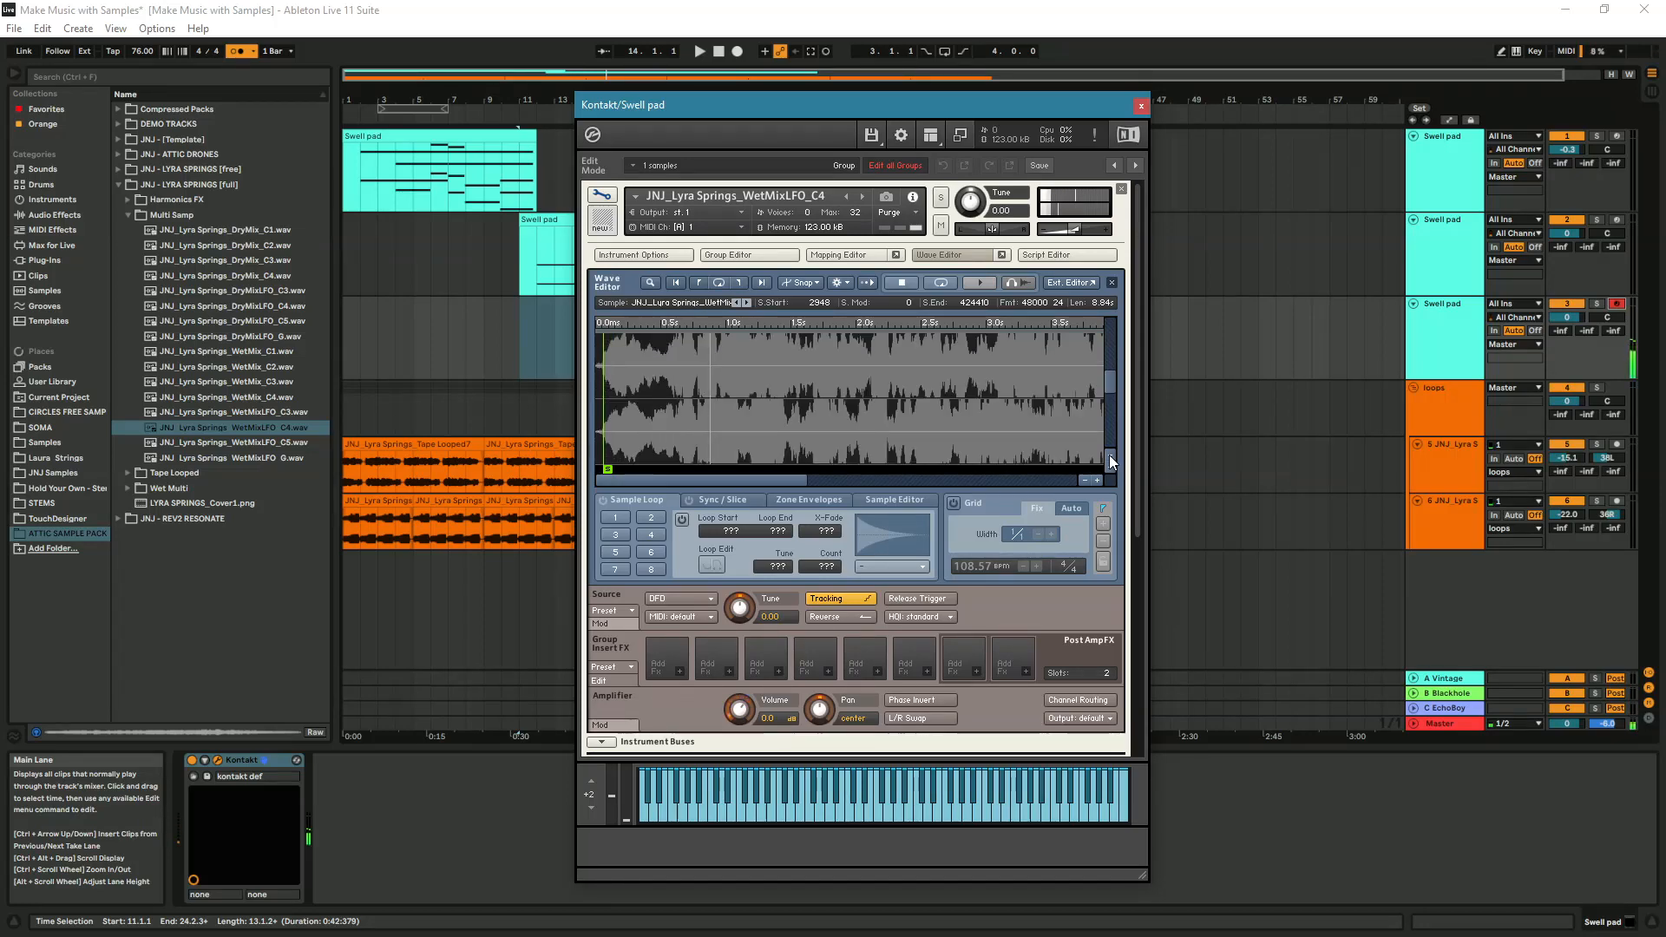
click(1110, 456)
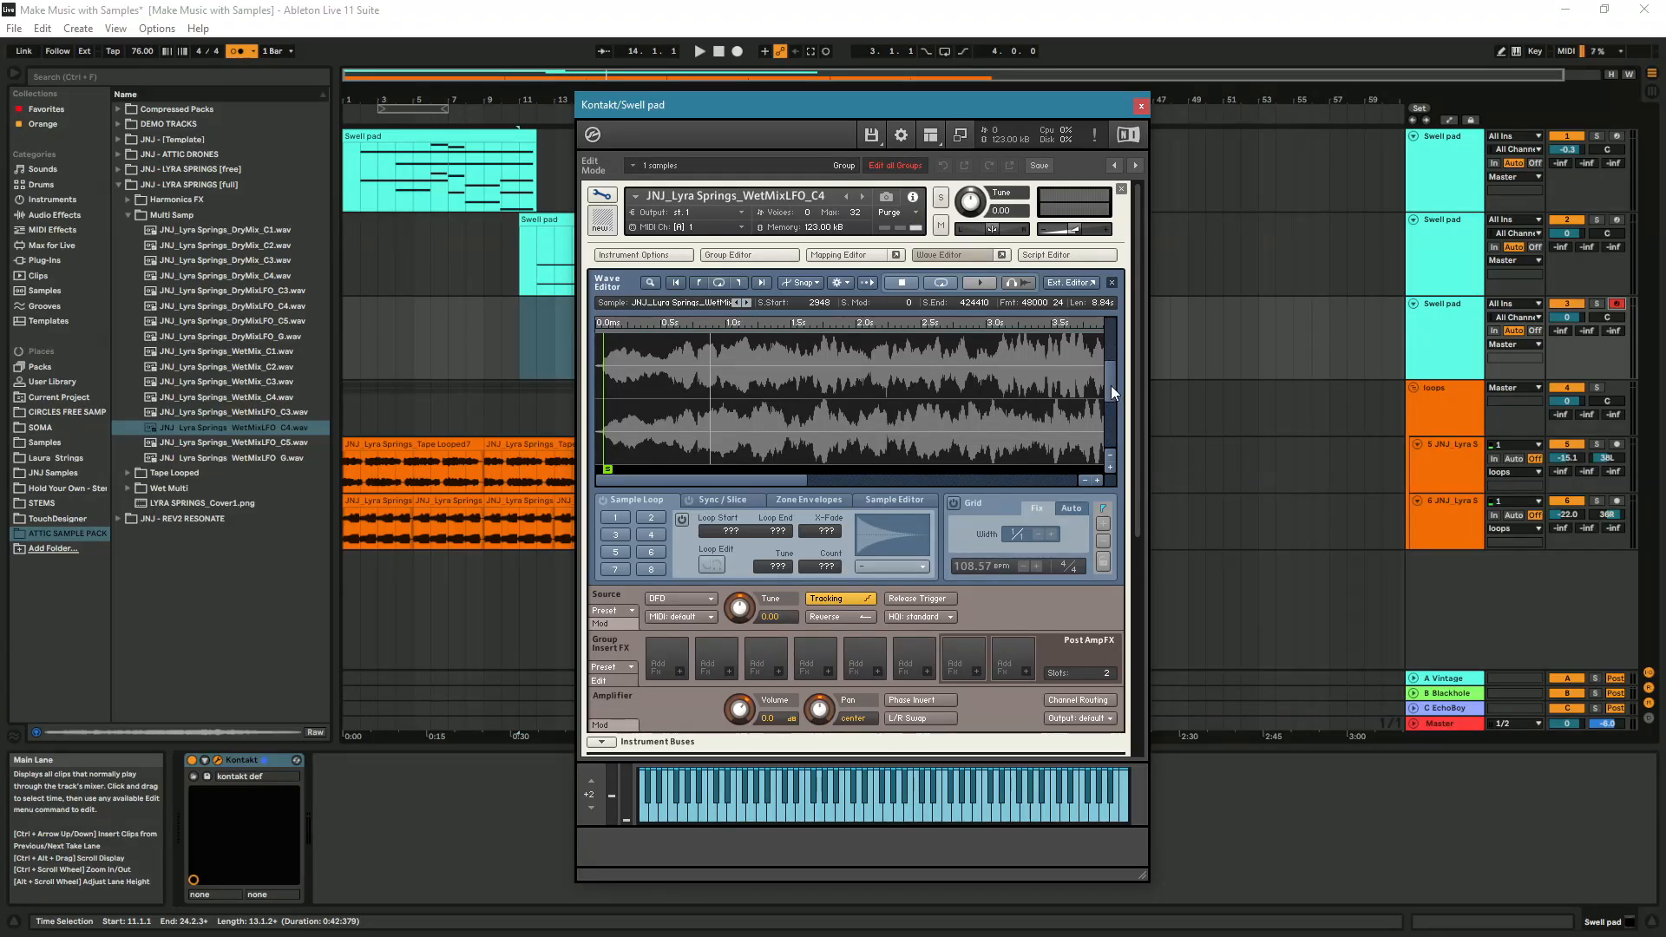
drag(1111, 387, 1112, 390)
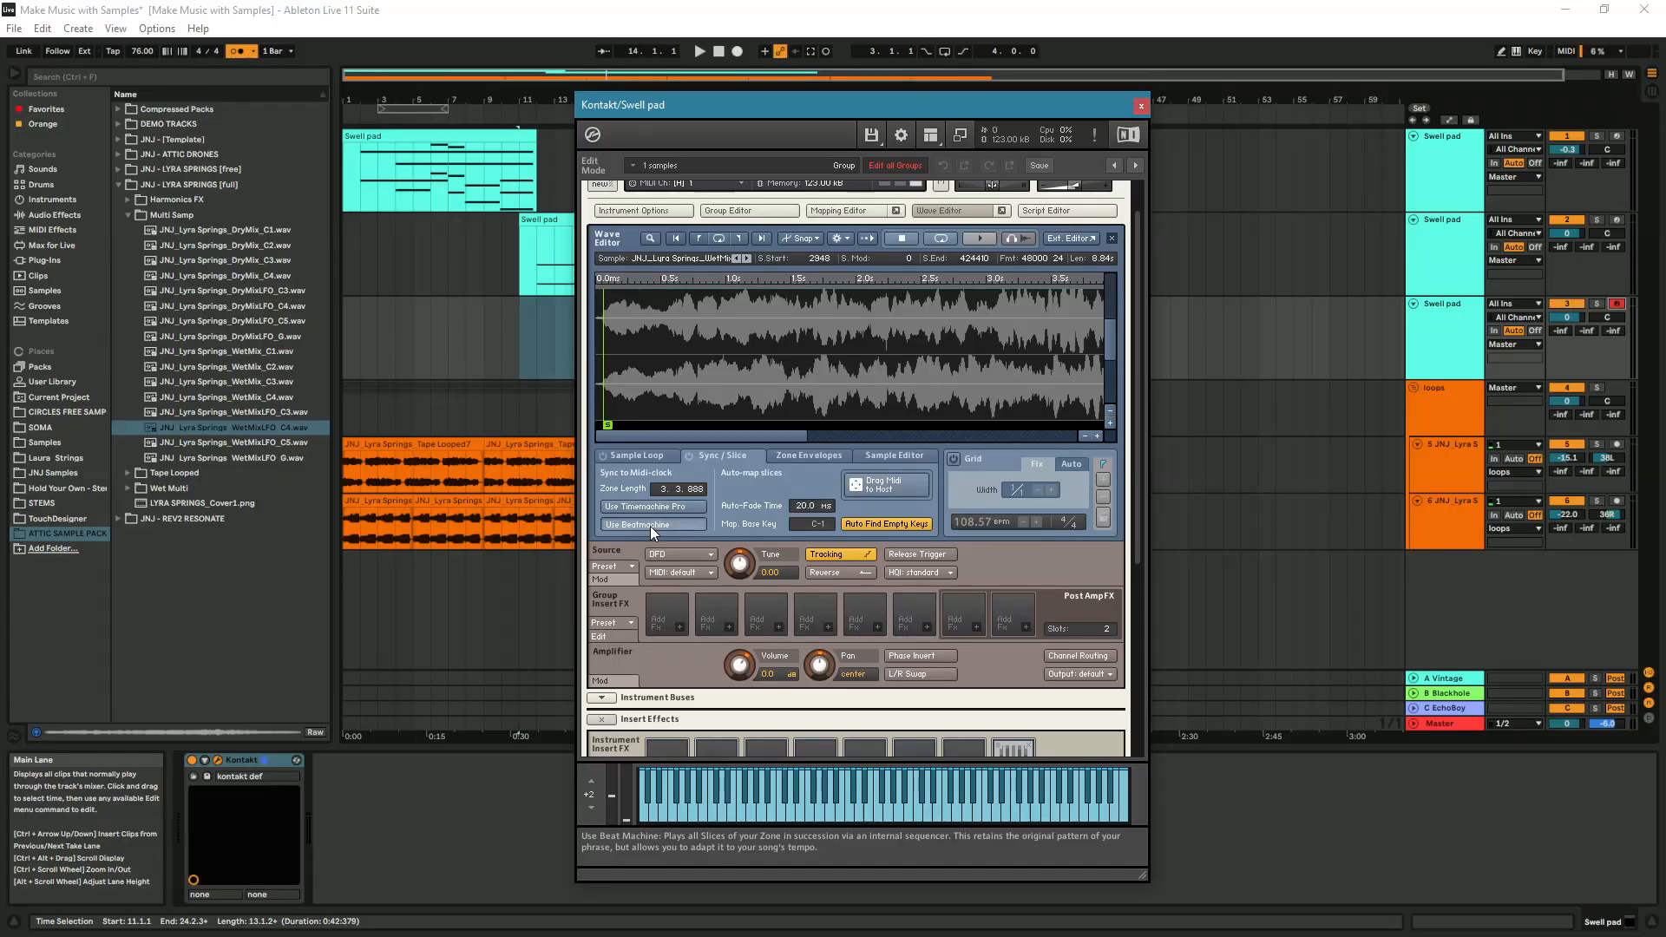
- Switch the sample to Beat Machine playback and try slice grid widths of 1/32 and 1/8
click(650, 525)
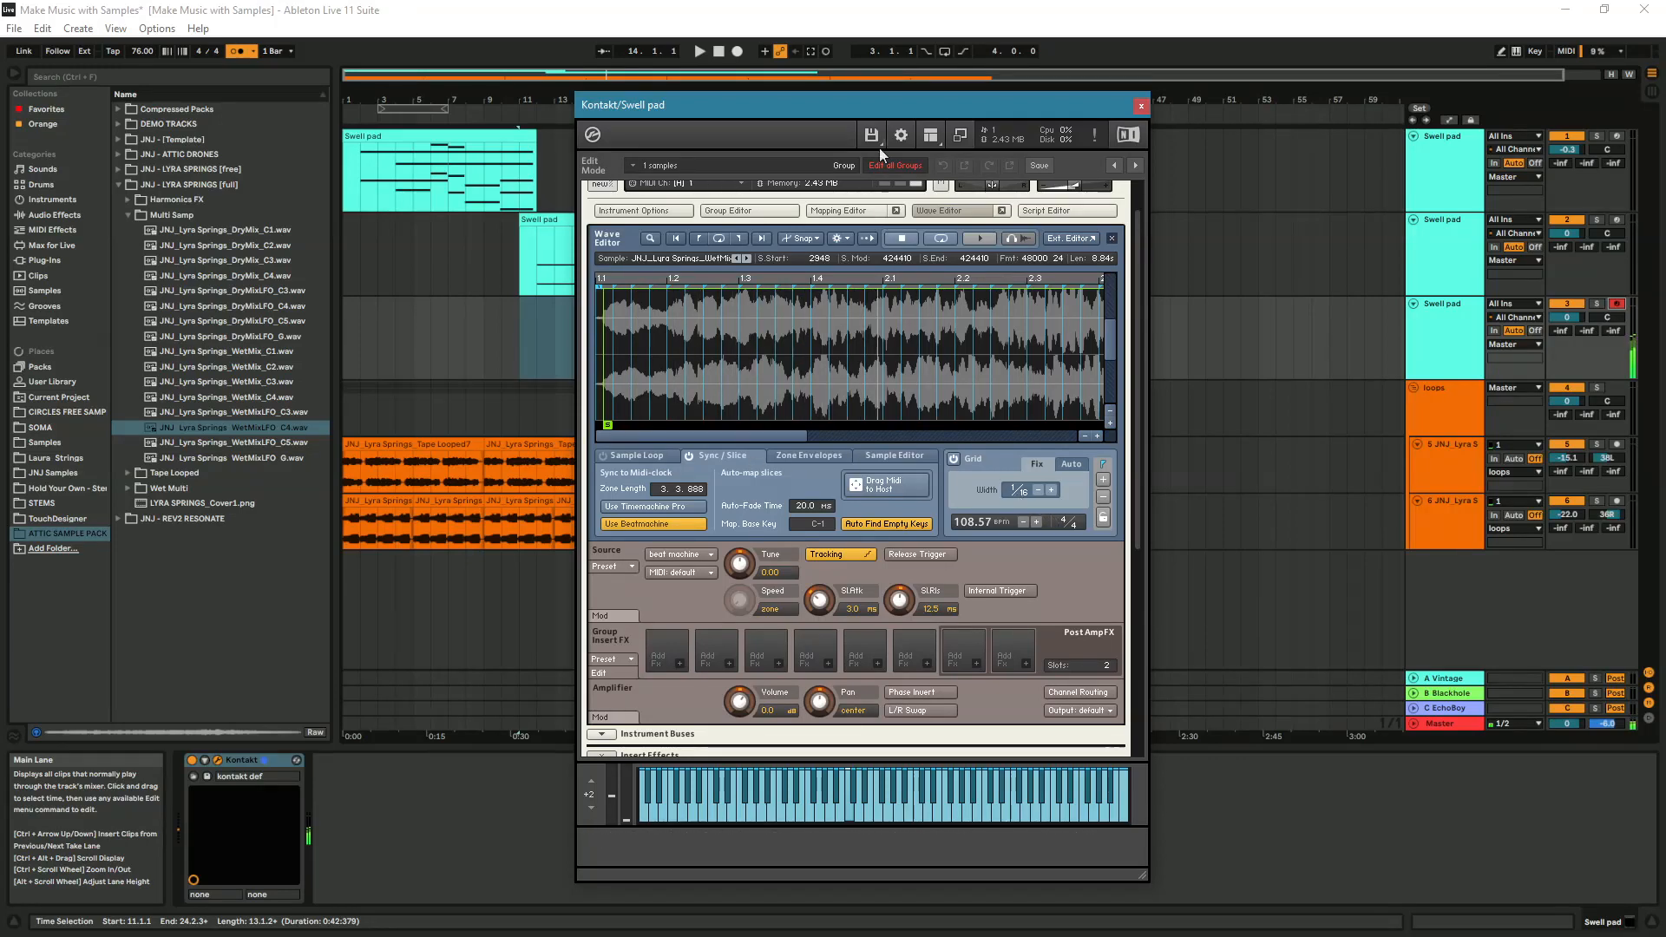
drag(893, 102, 1034, 102)
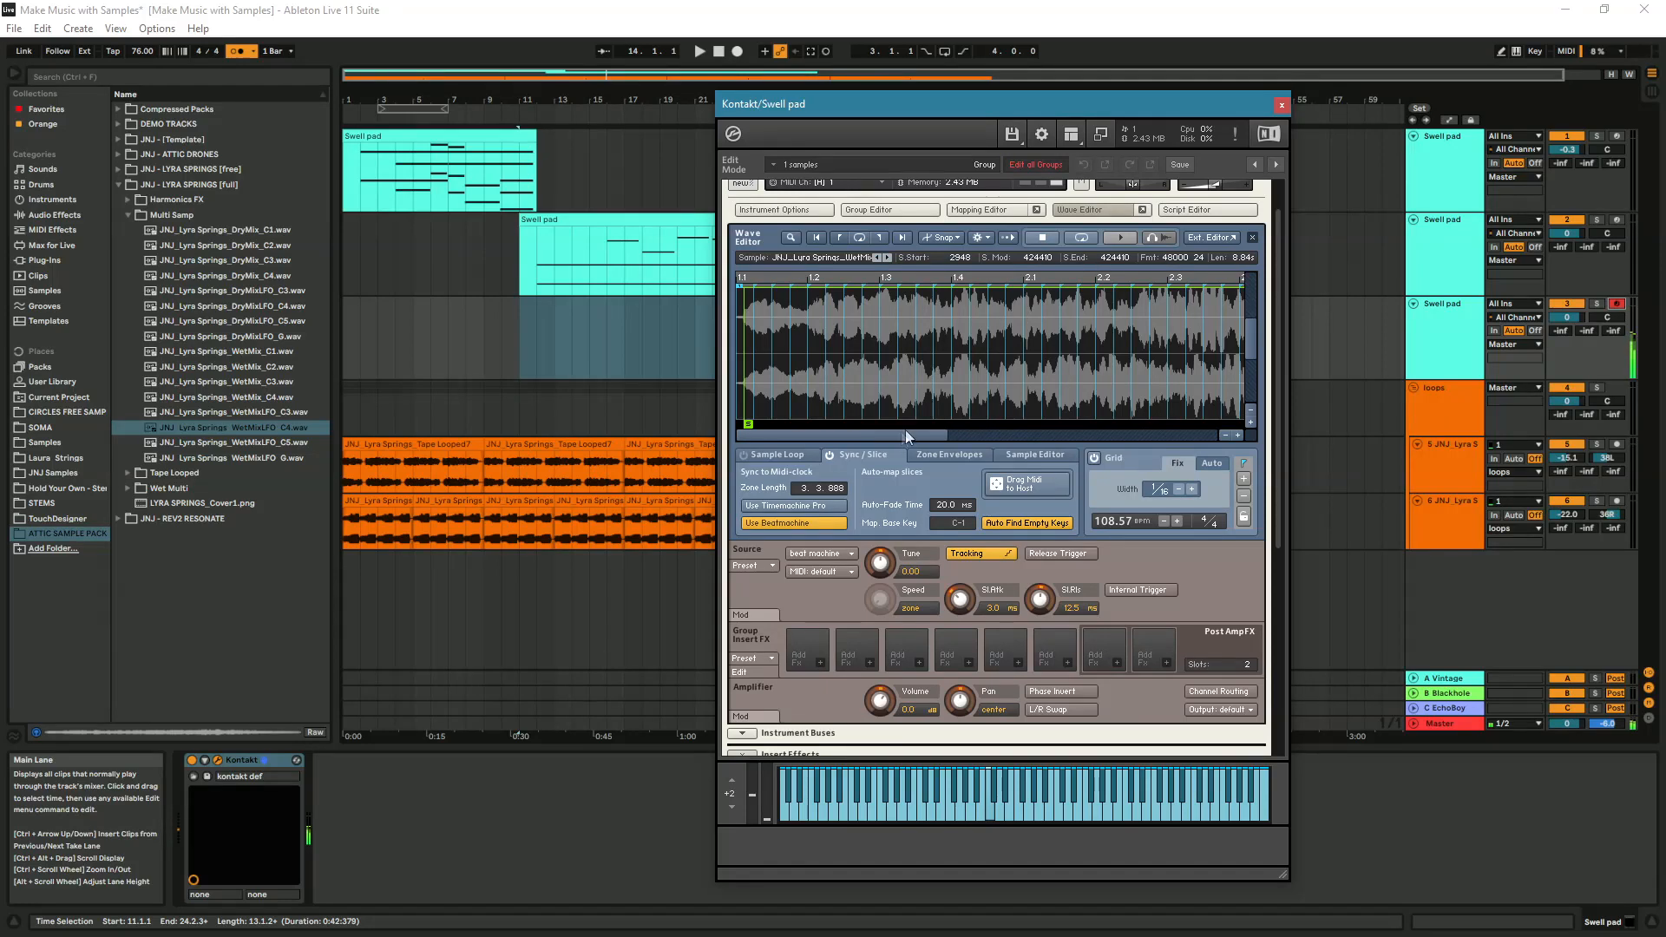
click(1224, 435)
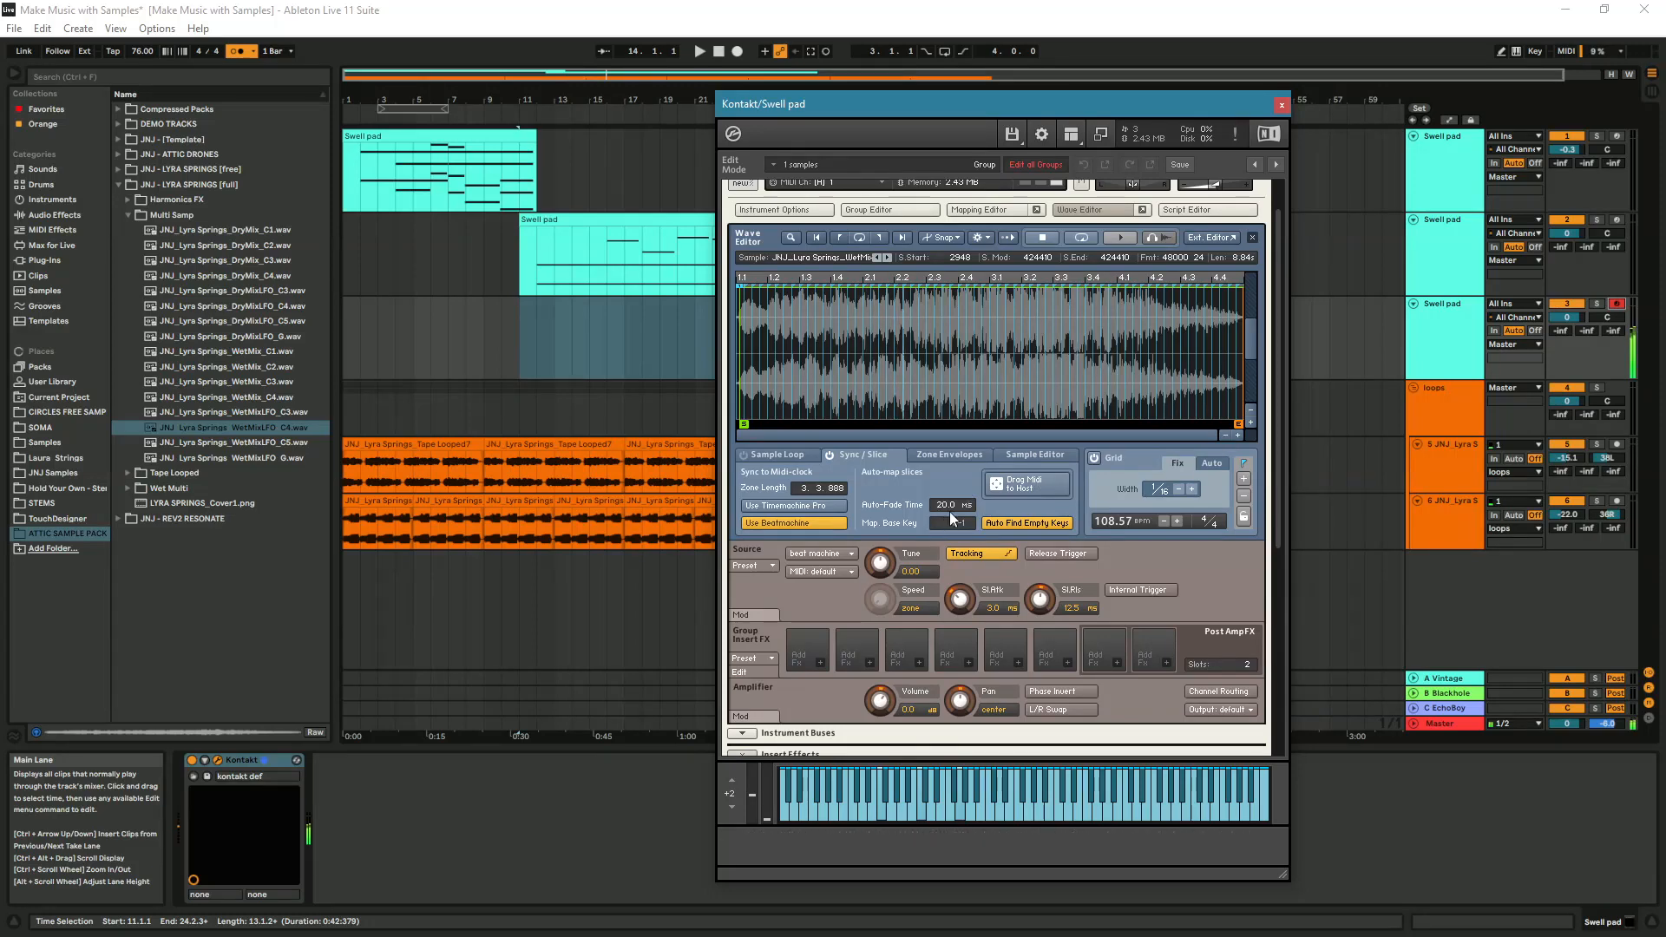
click(1191, 491)
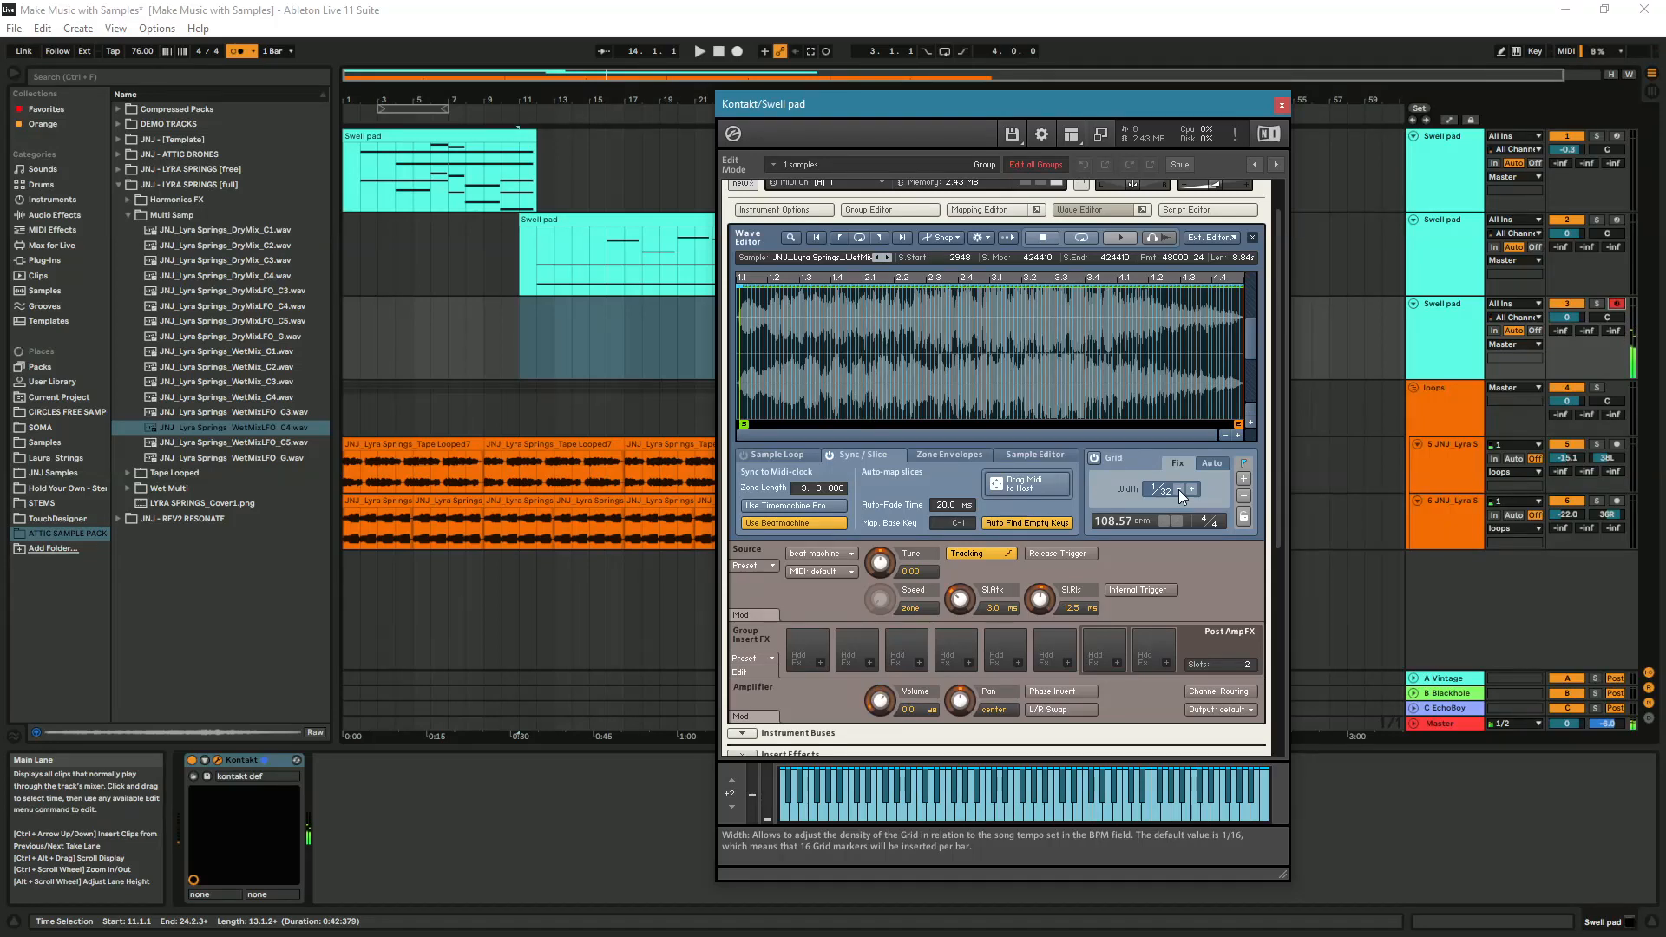
click(1178, 490)
click(1178, 489)
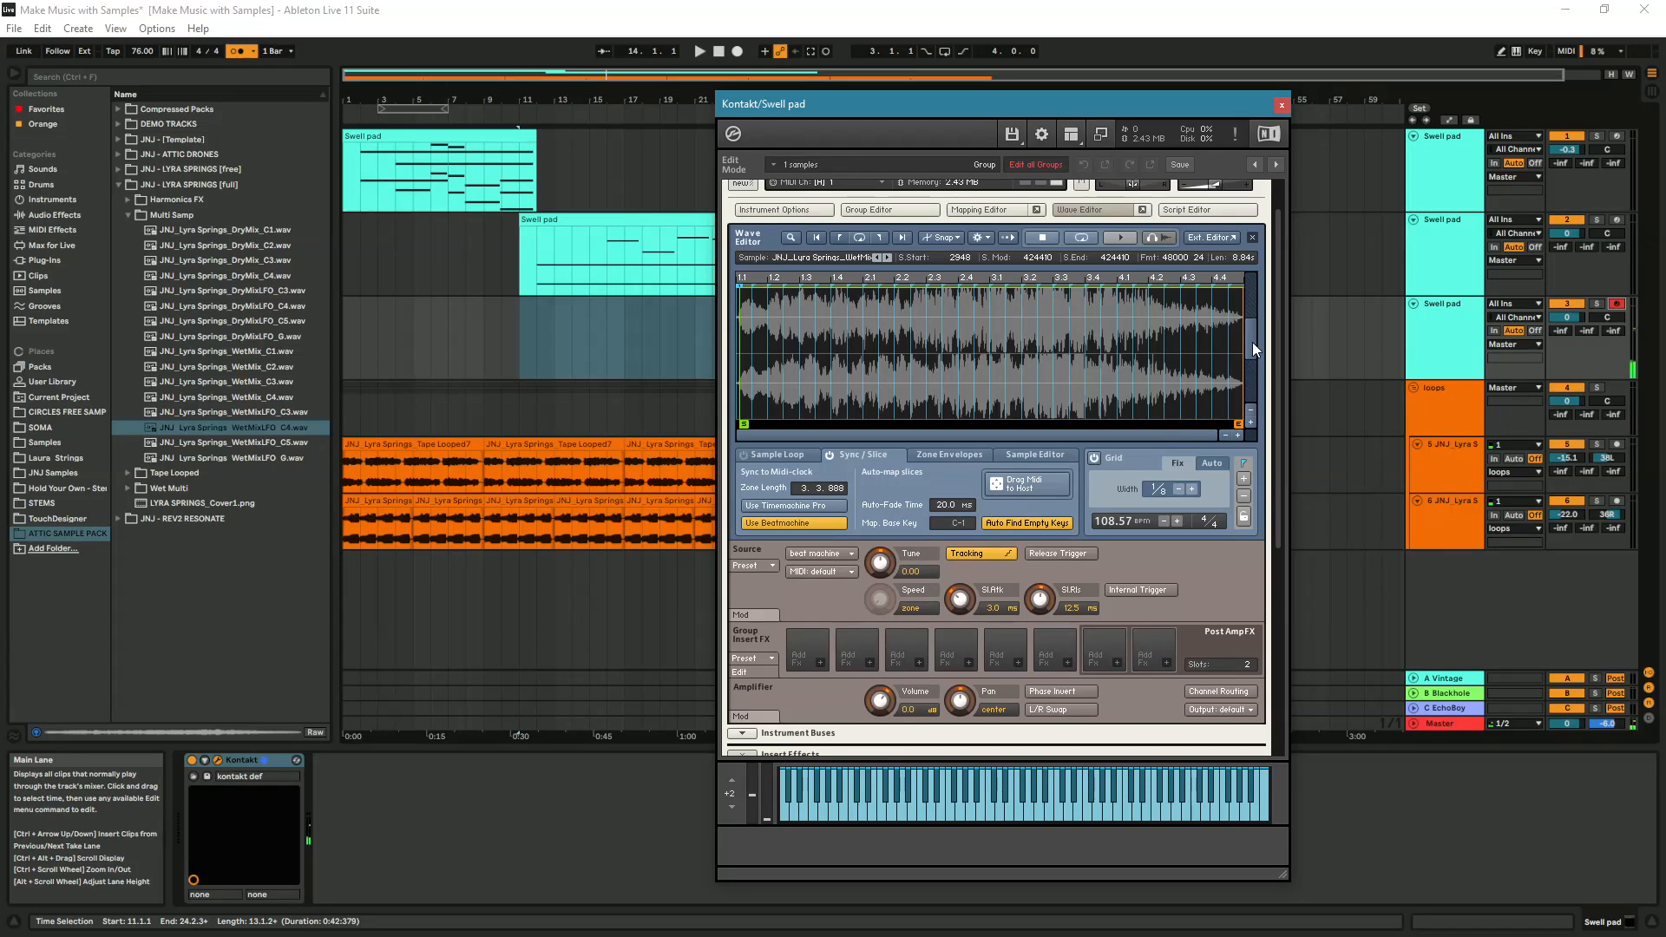
- Set the slice grid width to 1/16 and the volume envelope's release to 1.5k ms
drag(1252, 342, 1250, 366)
scroll(1199, 599, up, 2)
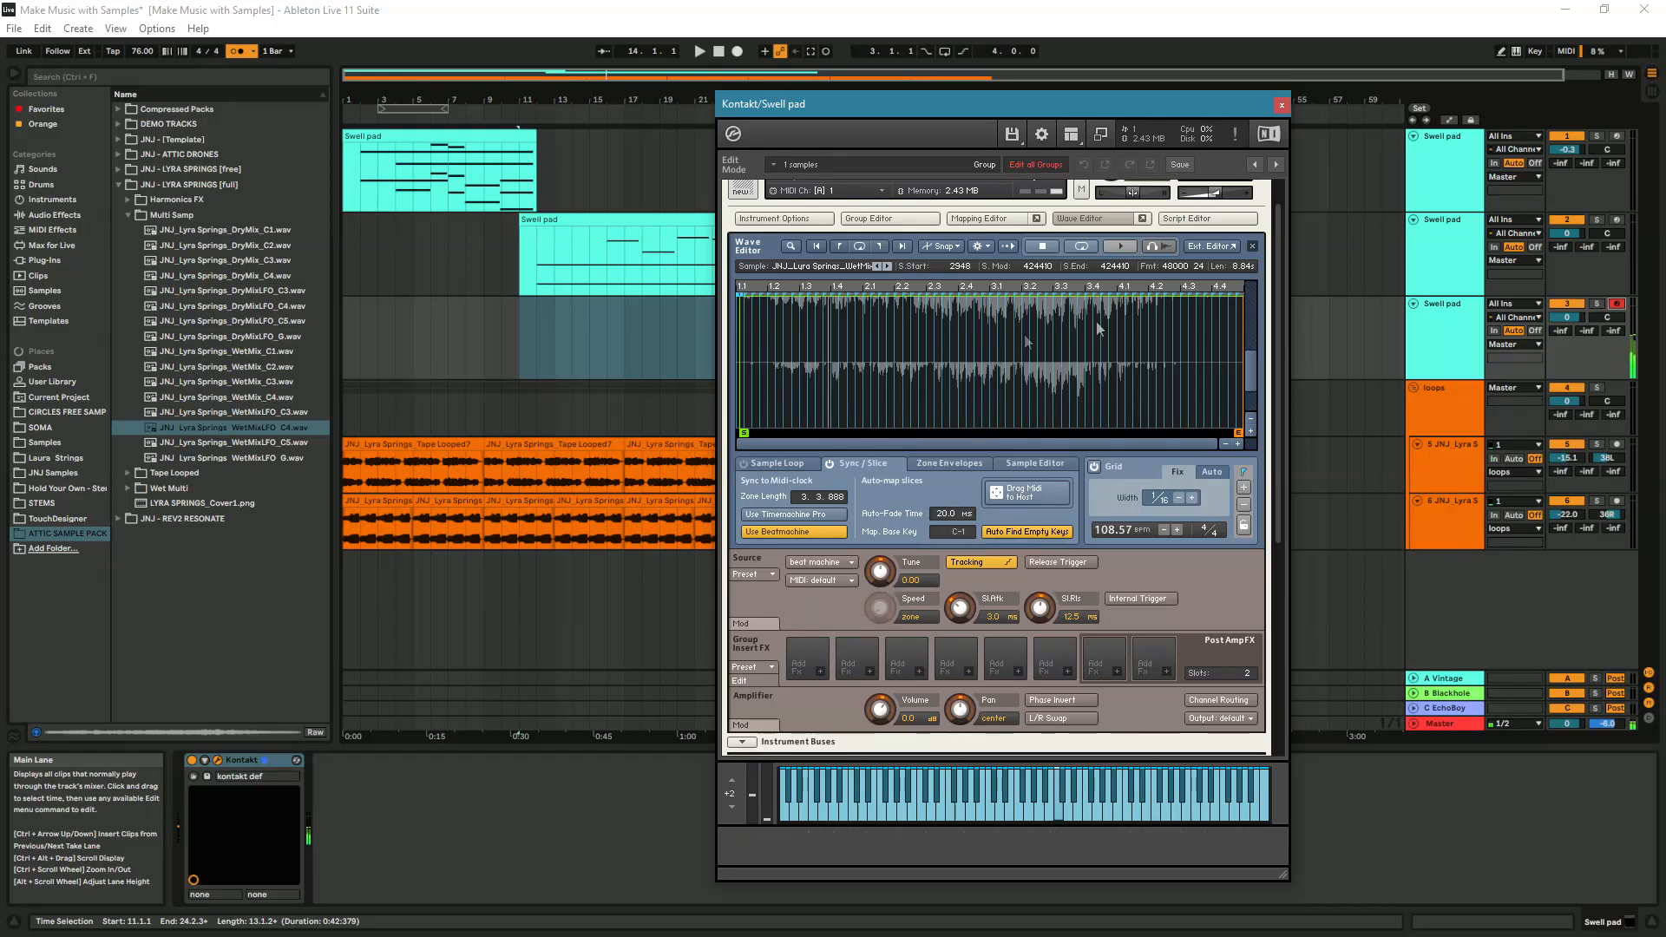
scroll(1258, 408, up, 2)
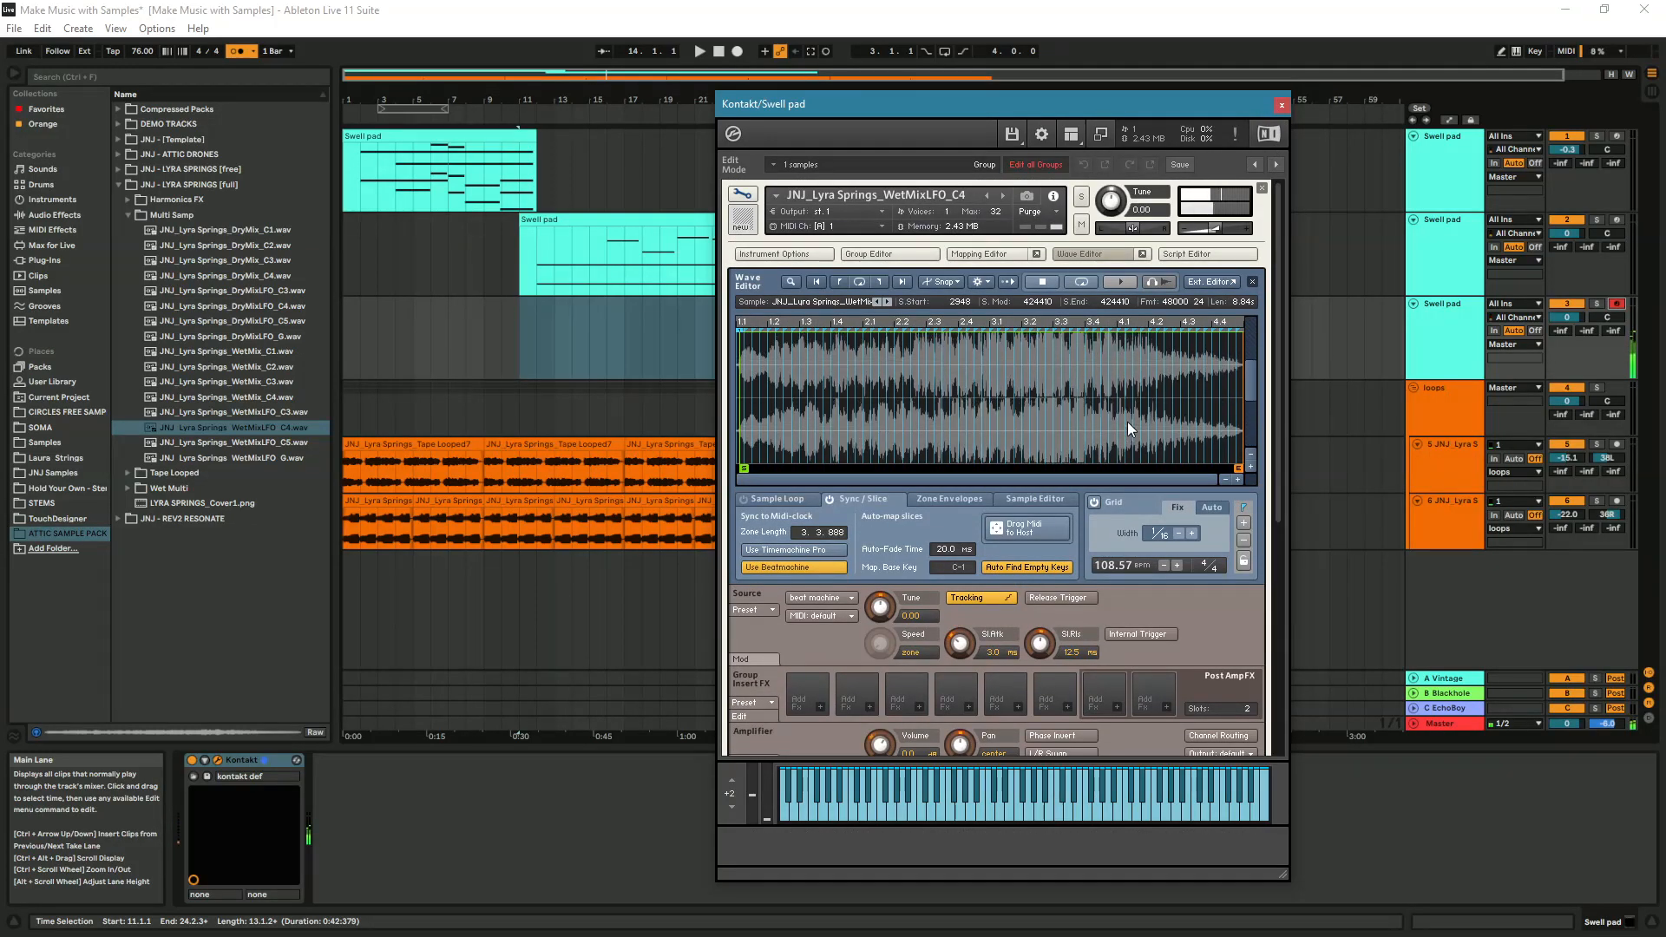
scroll(1158, 576, down, 5)
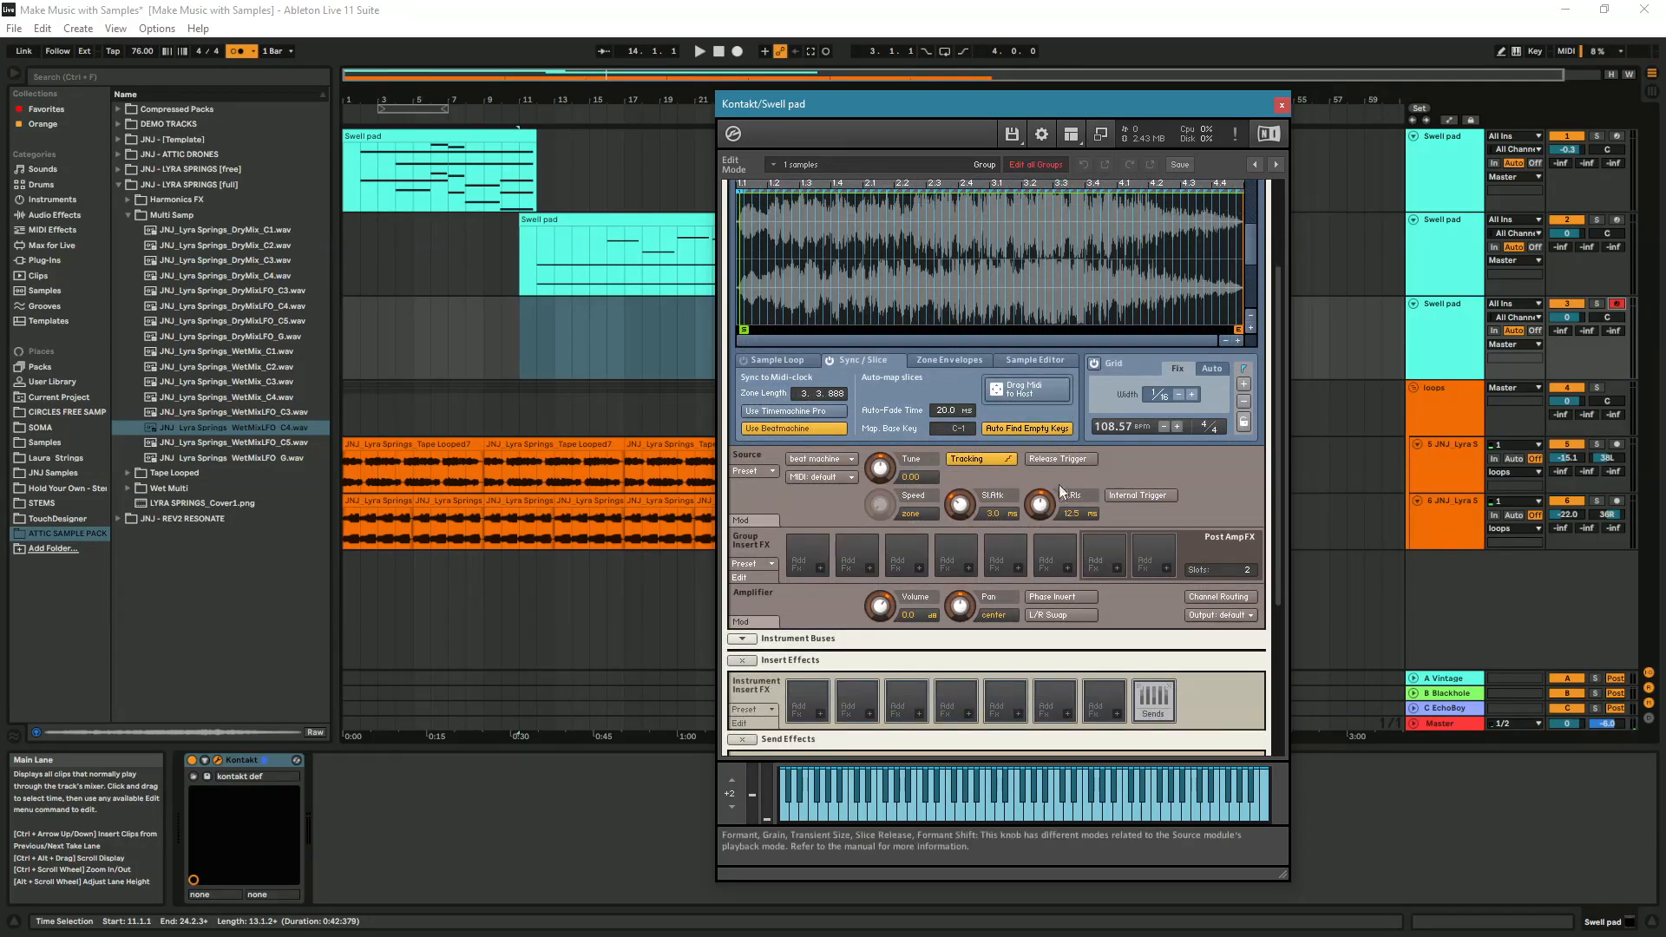
scroll(1180, 608, down, 15)
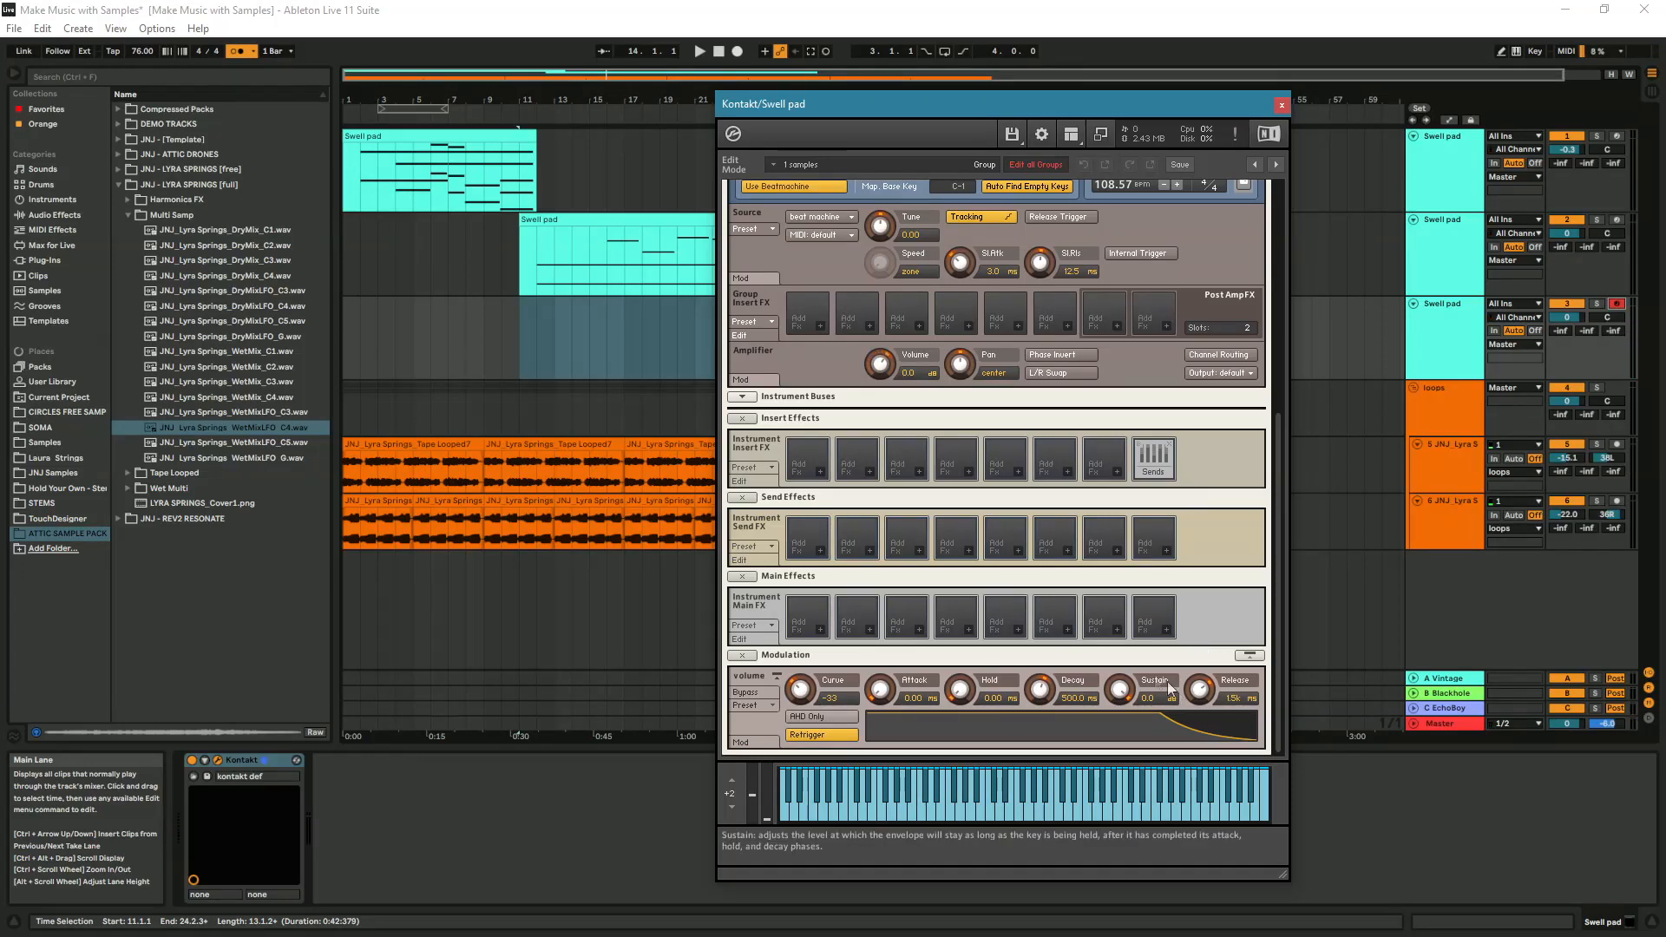
- Close the Kontakt window and record a part on the third Swell pad track from bar 11 to about bar 24
scroll(1159, 576, up, 5)
scroll(1159, 576, up, 2)
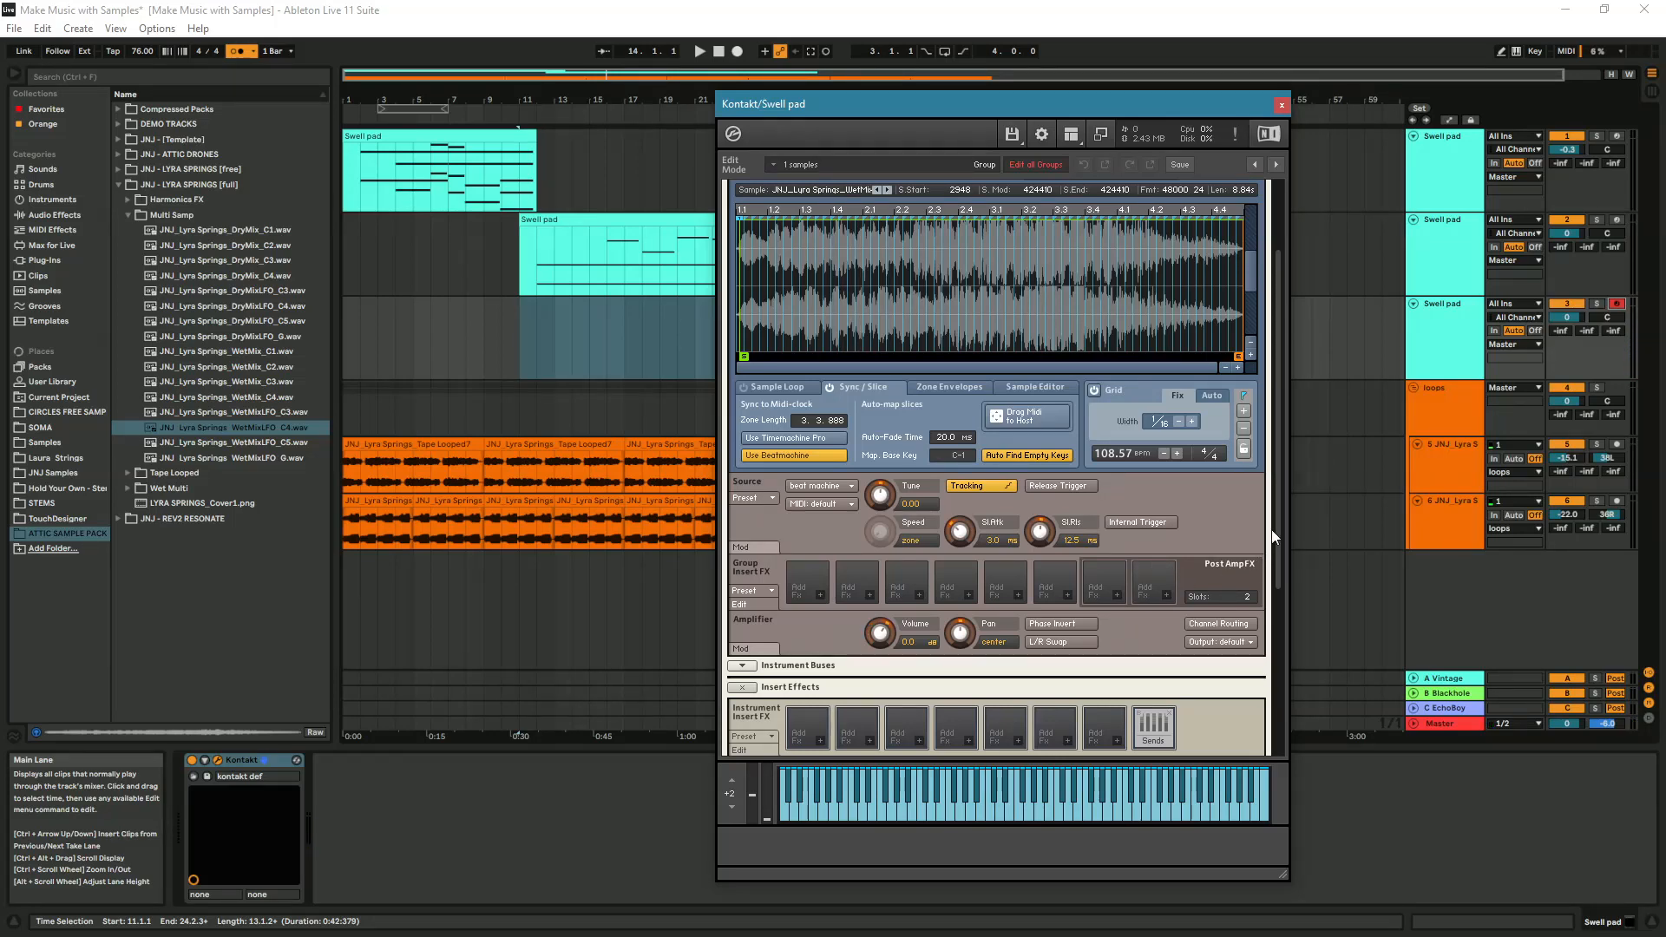
drag(1278, 361, 1278, 291)
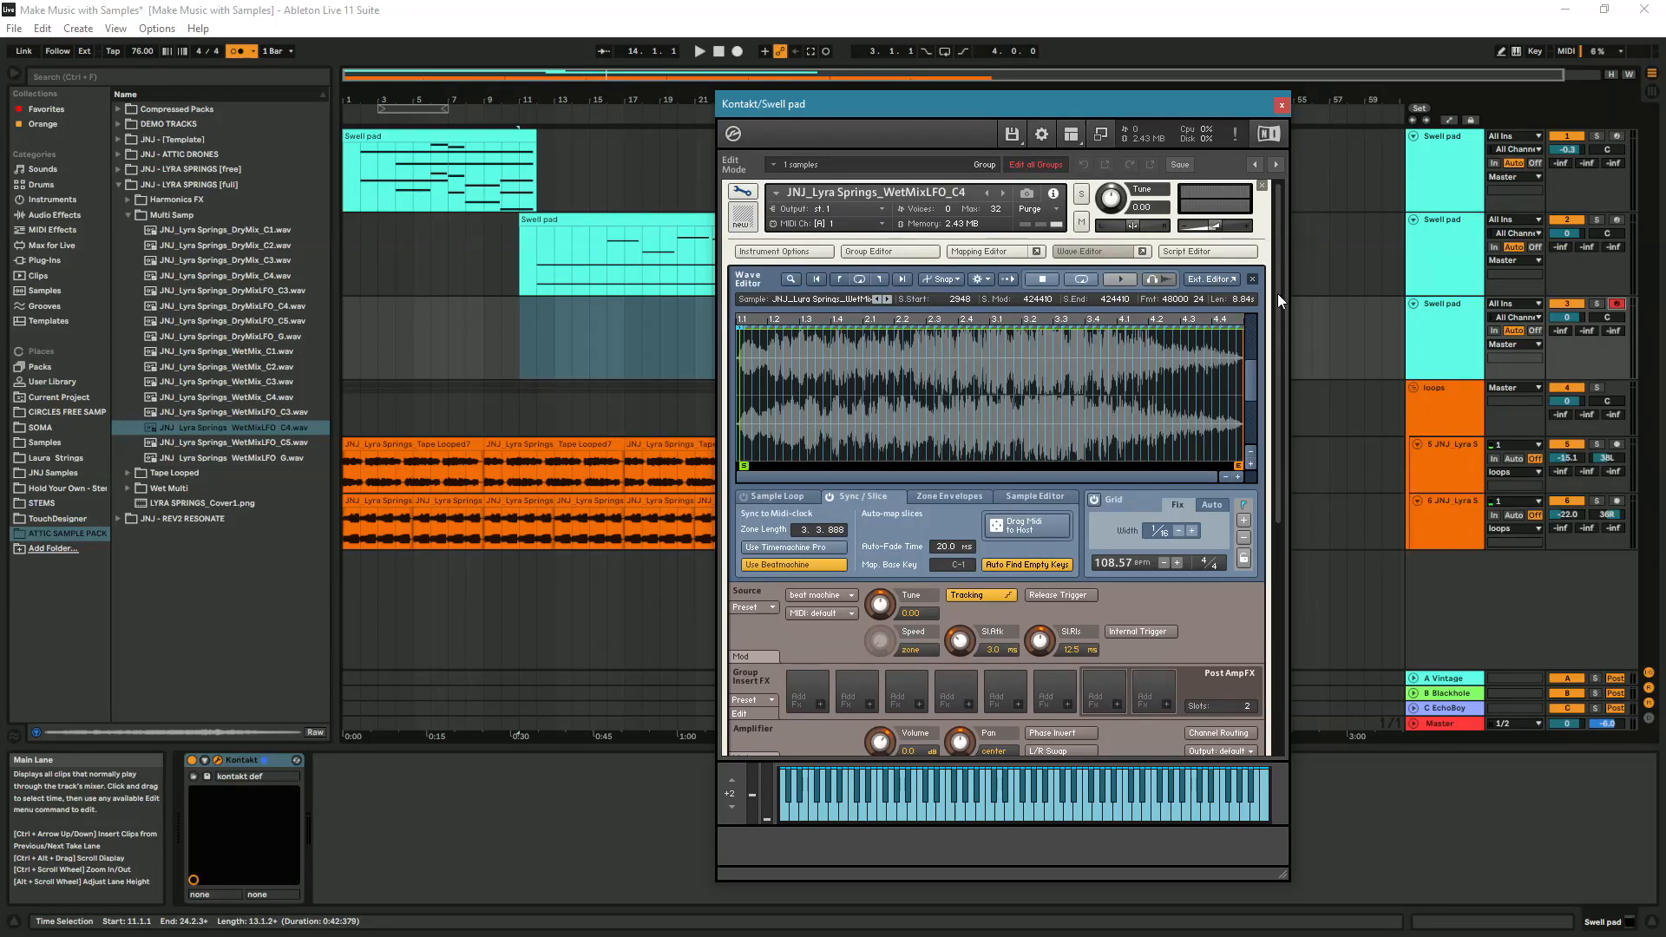
click(1282, 106)
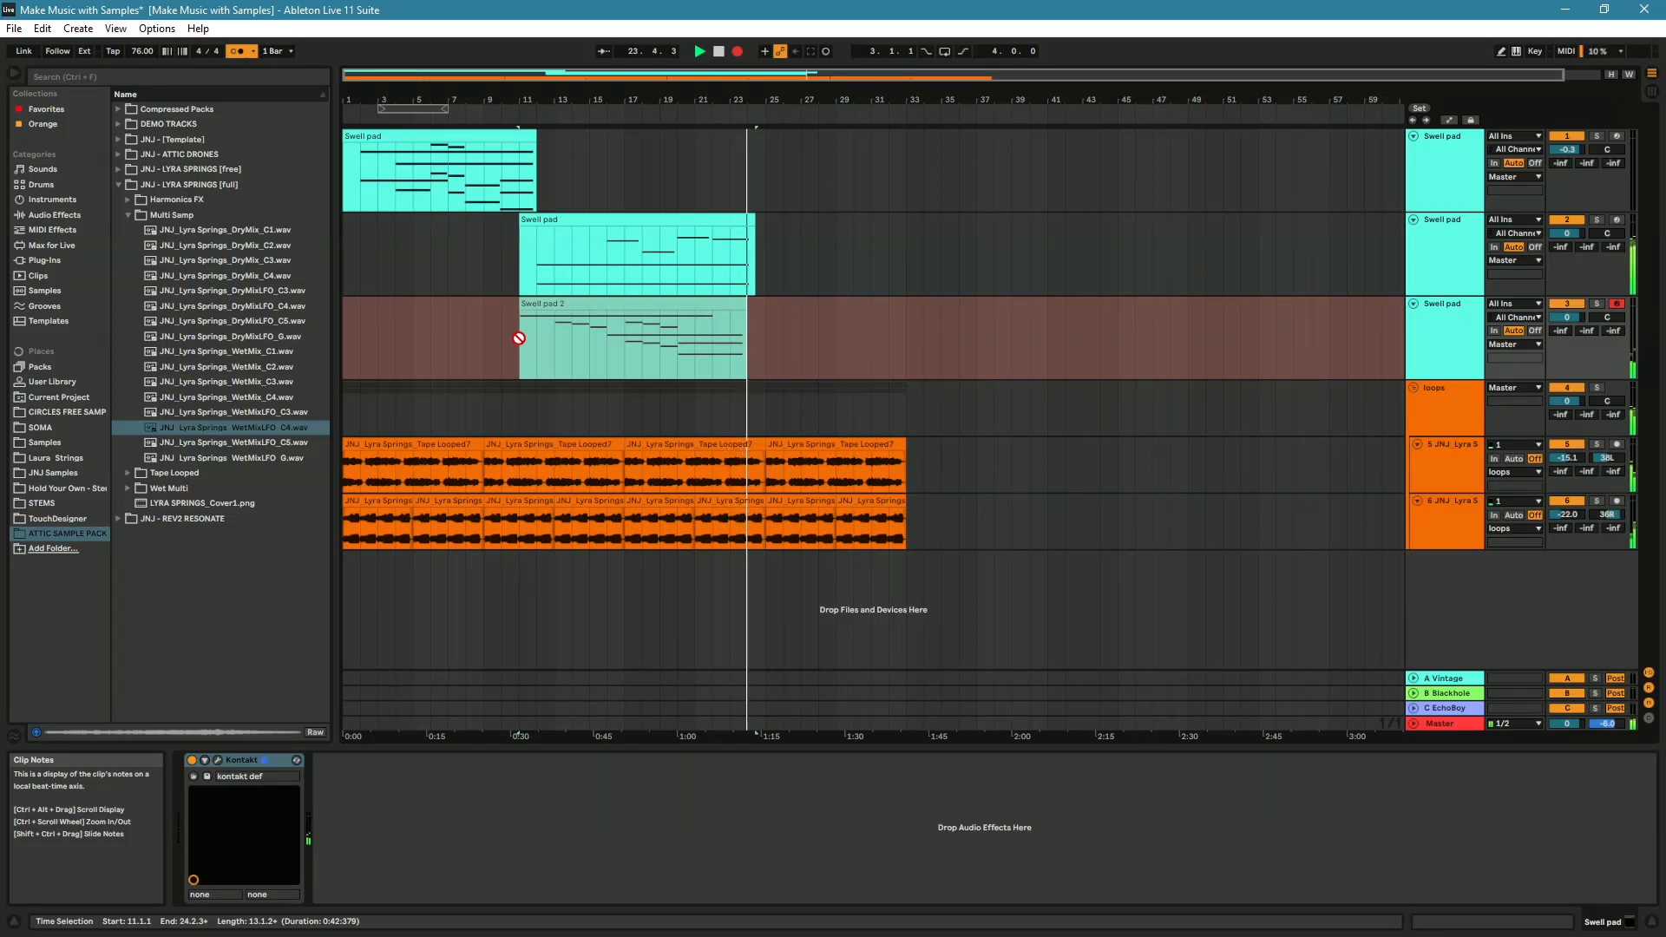
key(space)
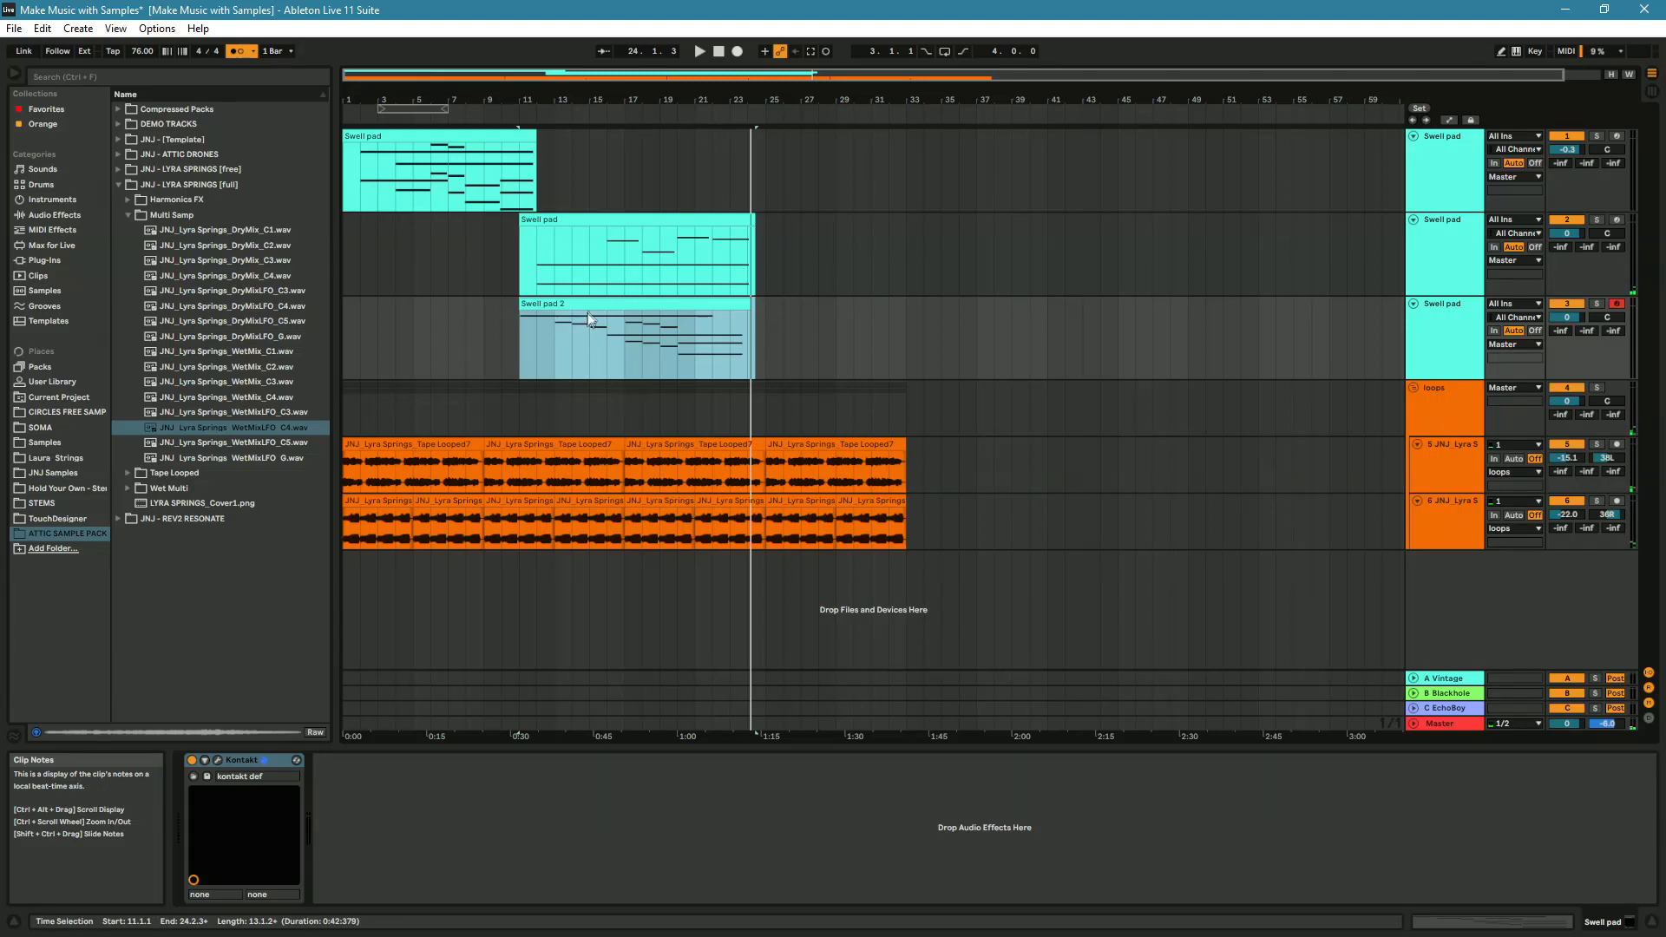
- Select all notes in the newly recorded Swell pad clip, audition it from bar 11 and save the set
double_click(589, 319)
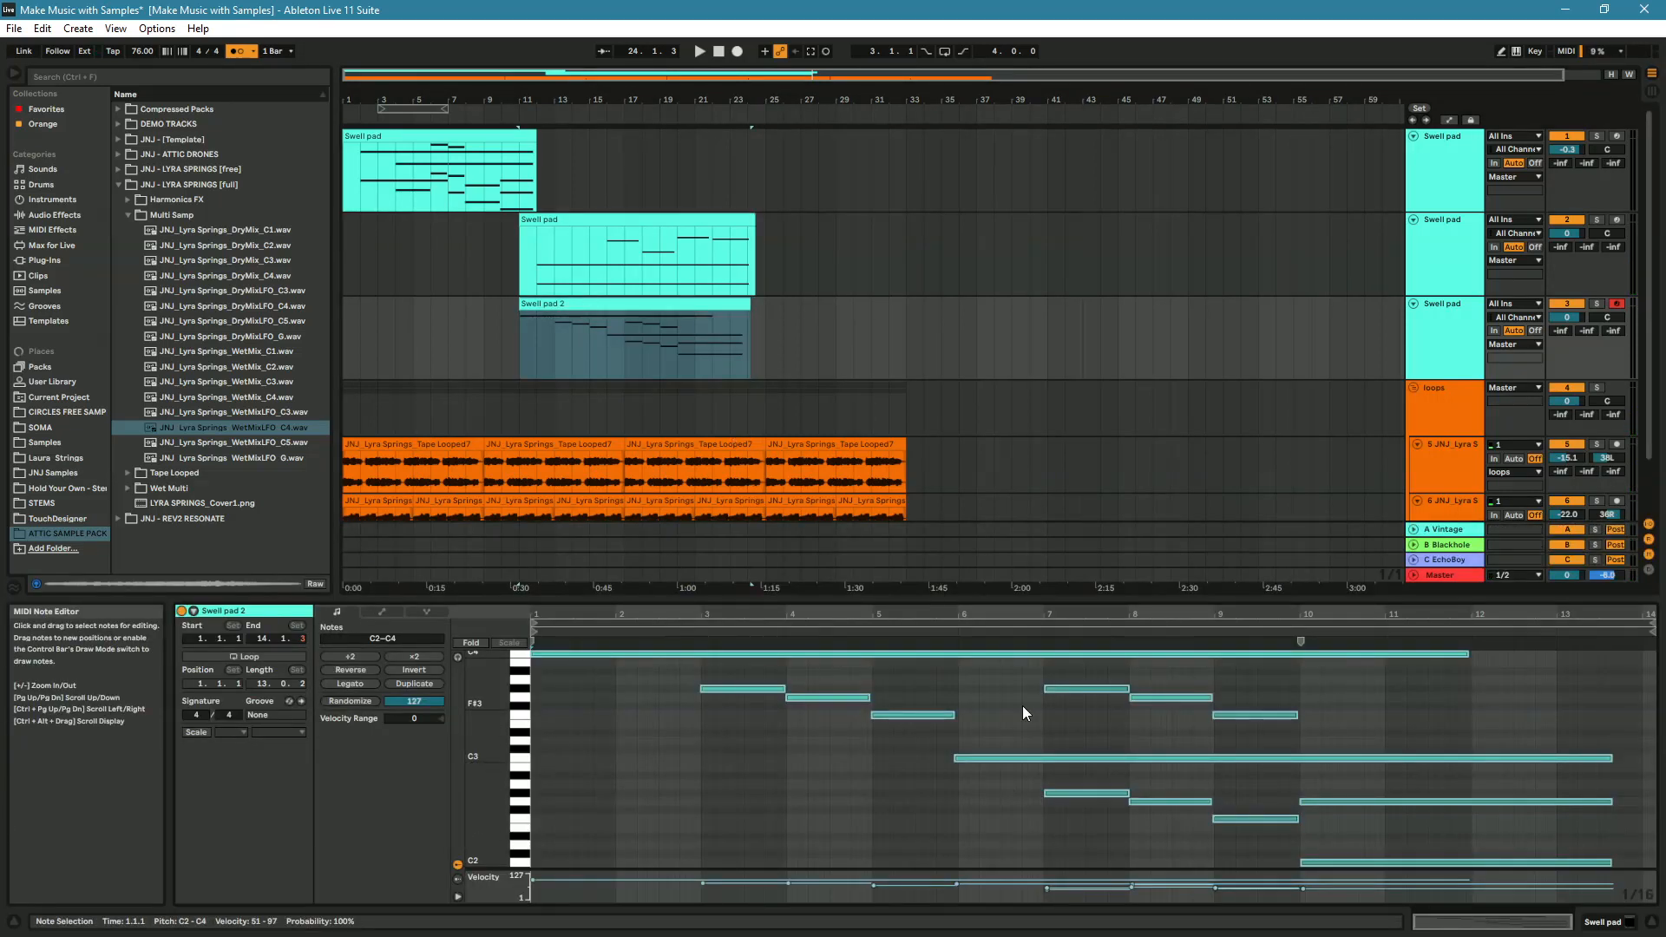
key(ctrl+a)
key(space)
click(942, 365)
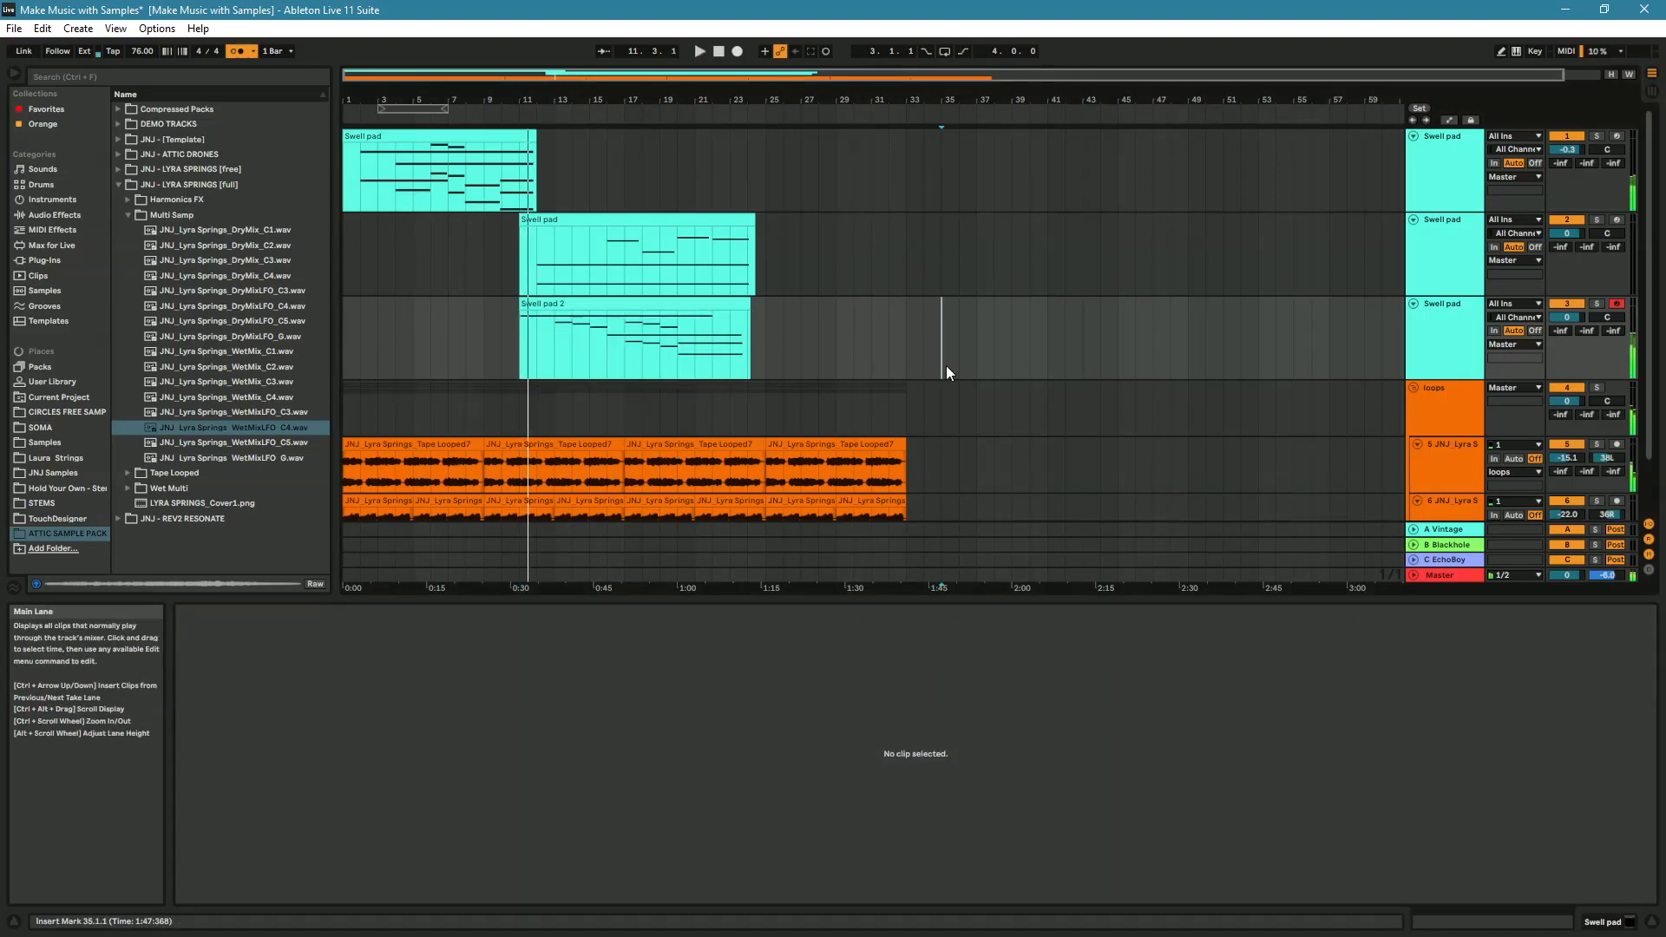
key(ctrl+s)
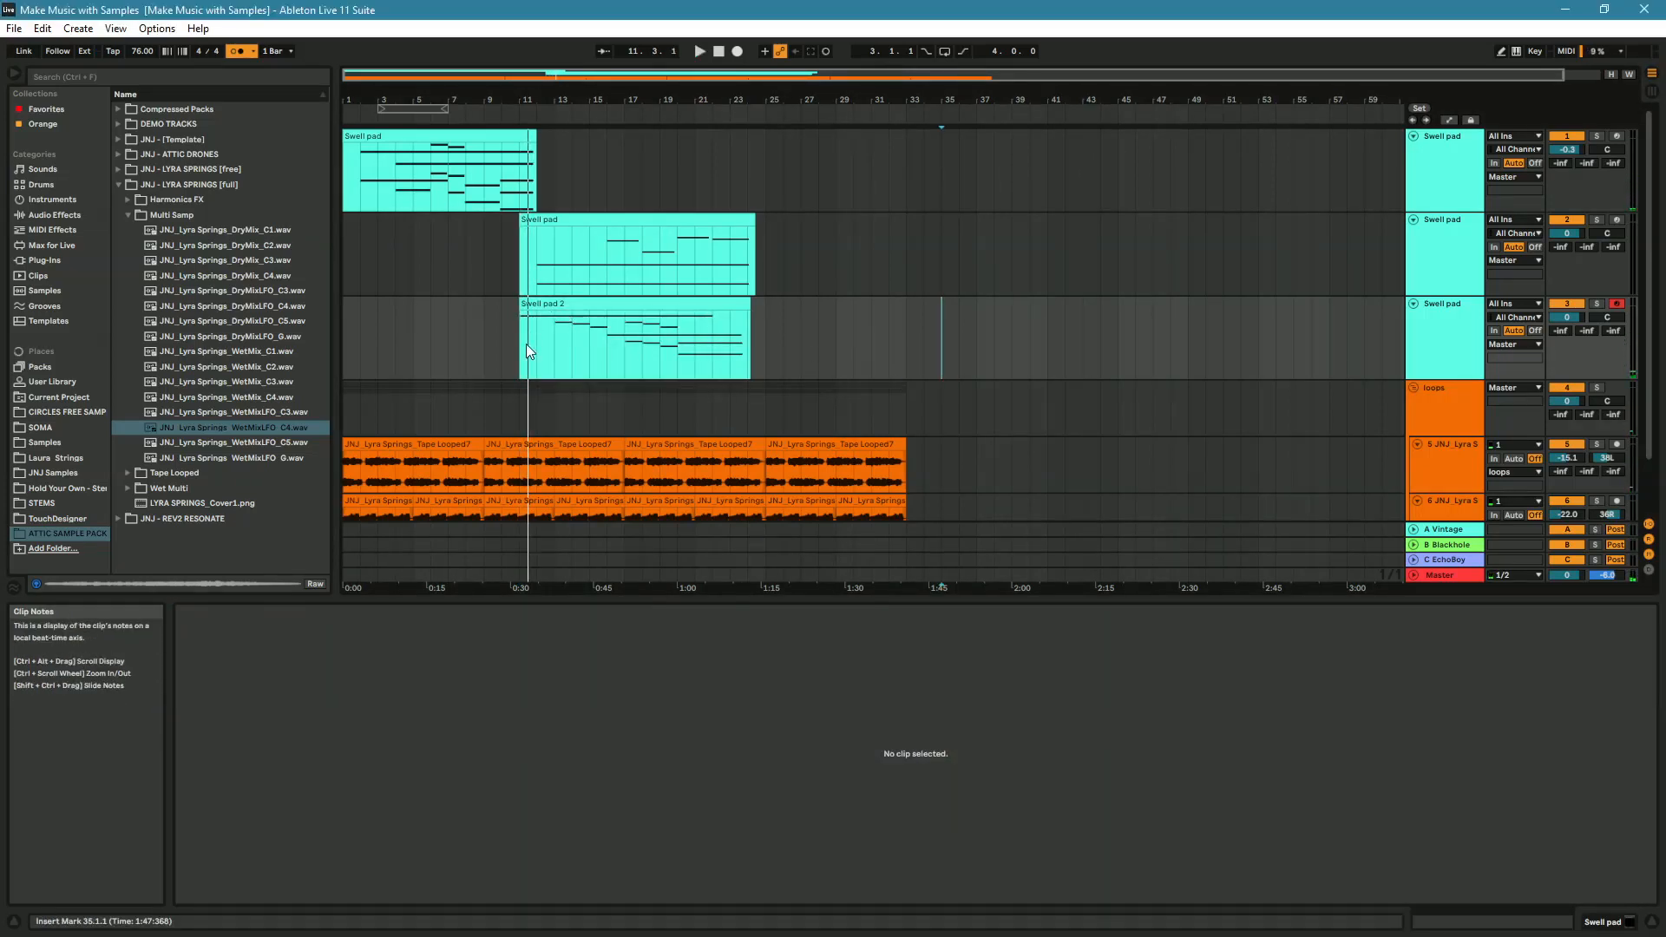
- Duplicate the third Swell pad track and delete the copied clip from the new track
click(526, 343)
scroll(526, 343, down, 1)
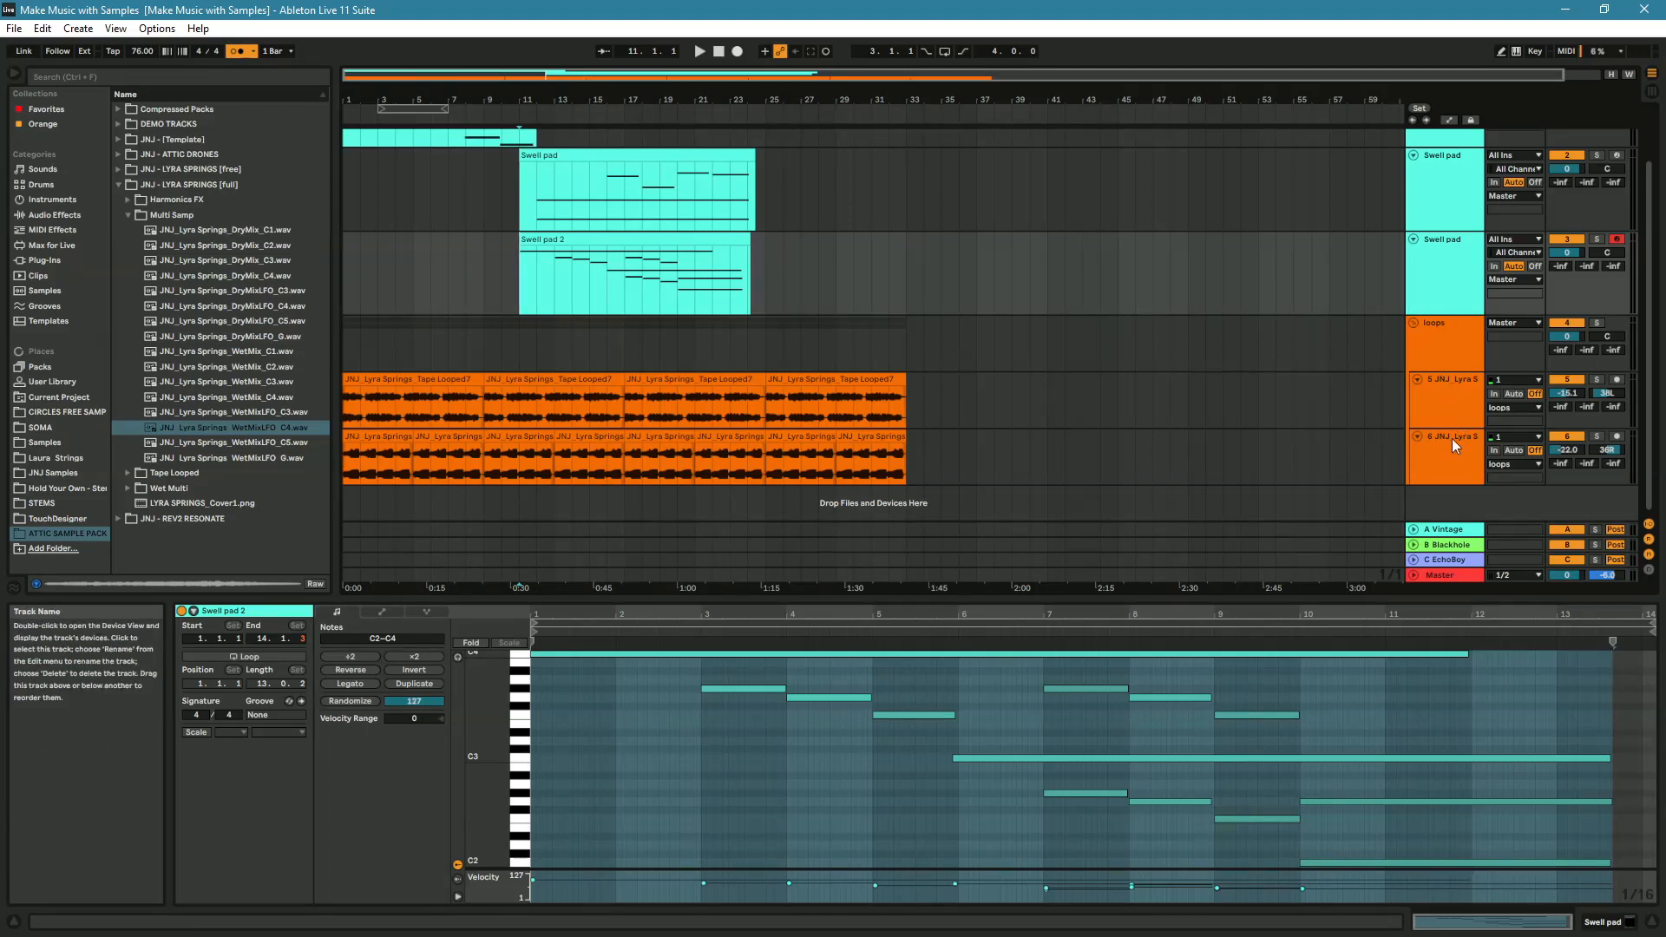
click(1440, 329)
scroll(425, 343, up, 1)
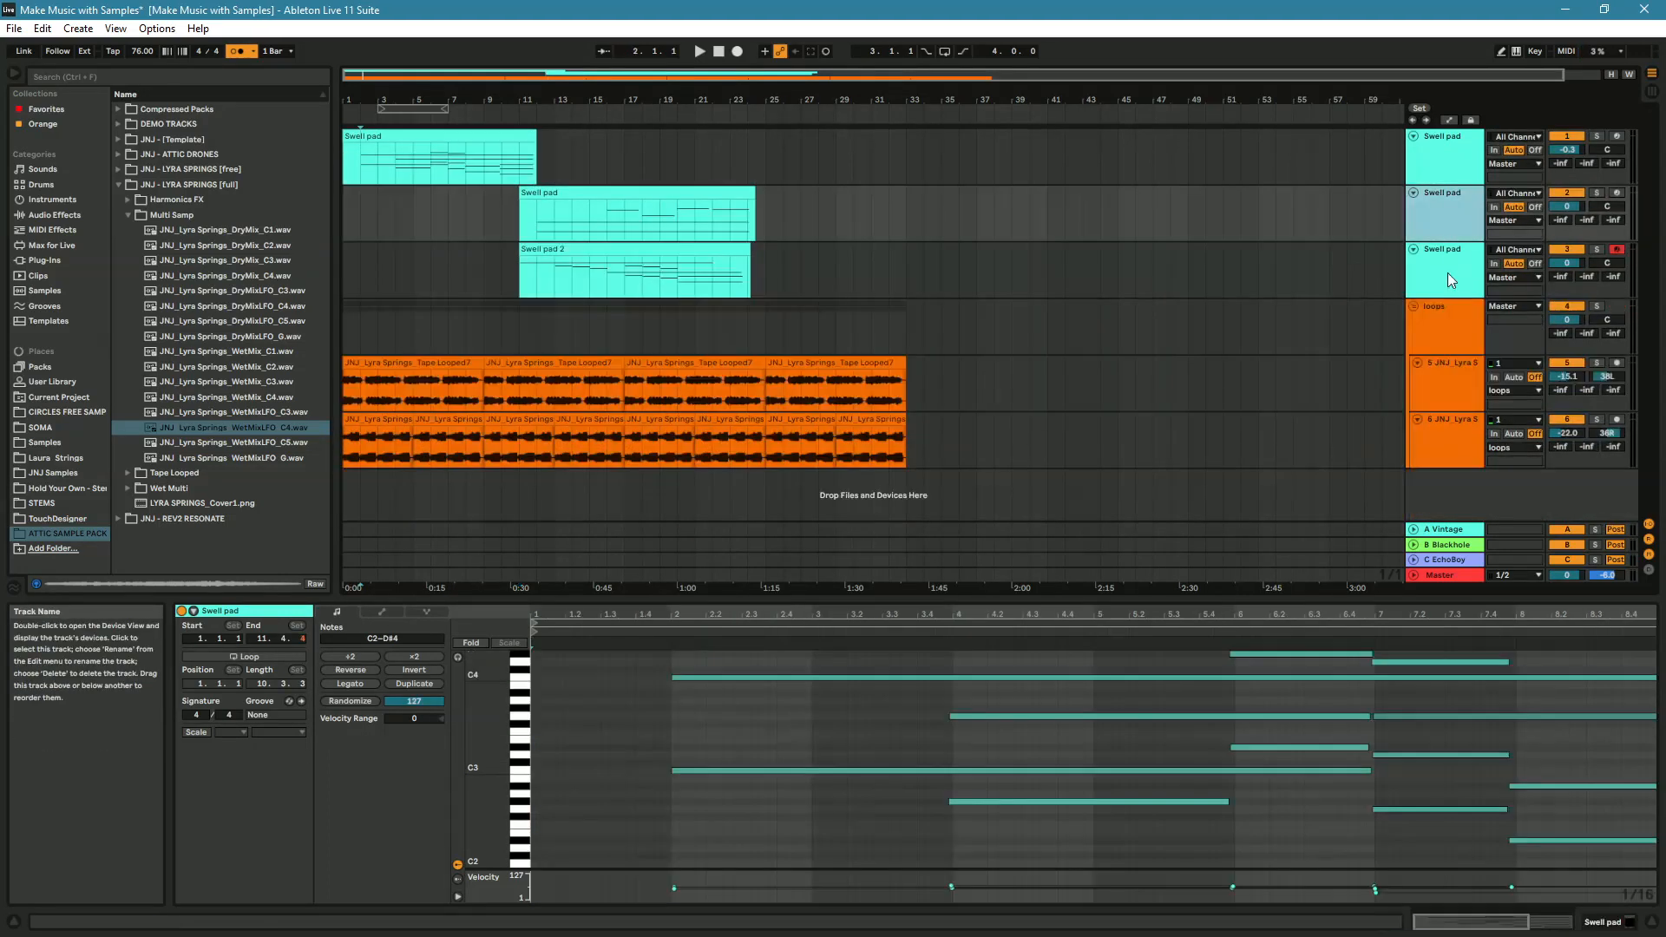
click(1447, 275)
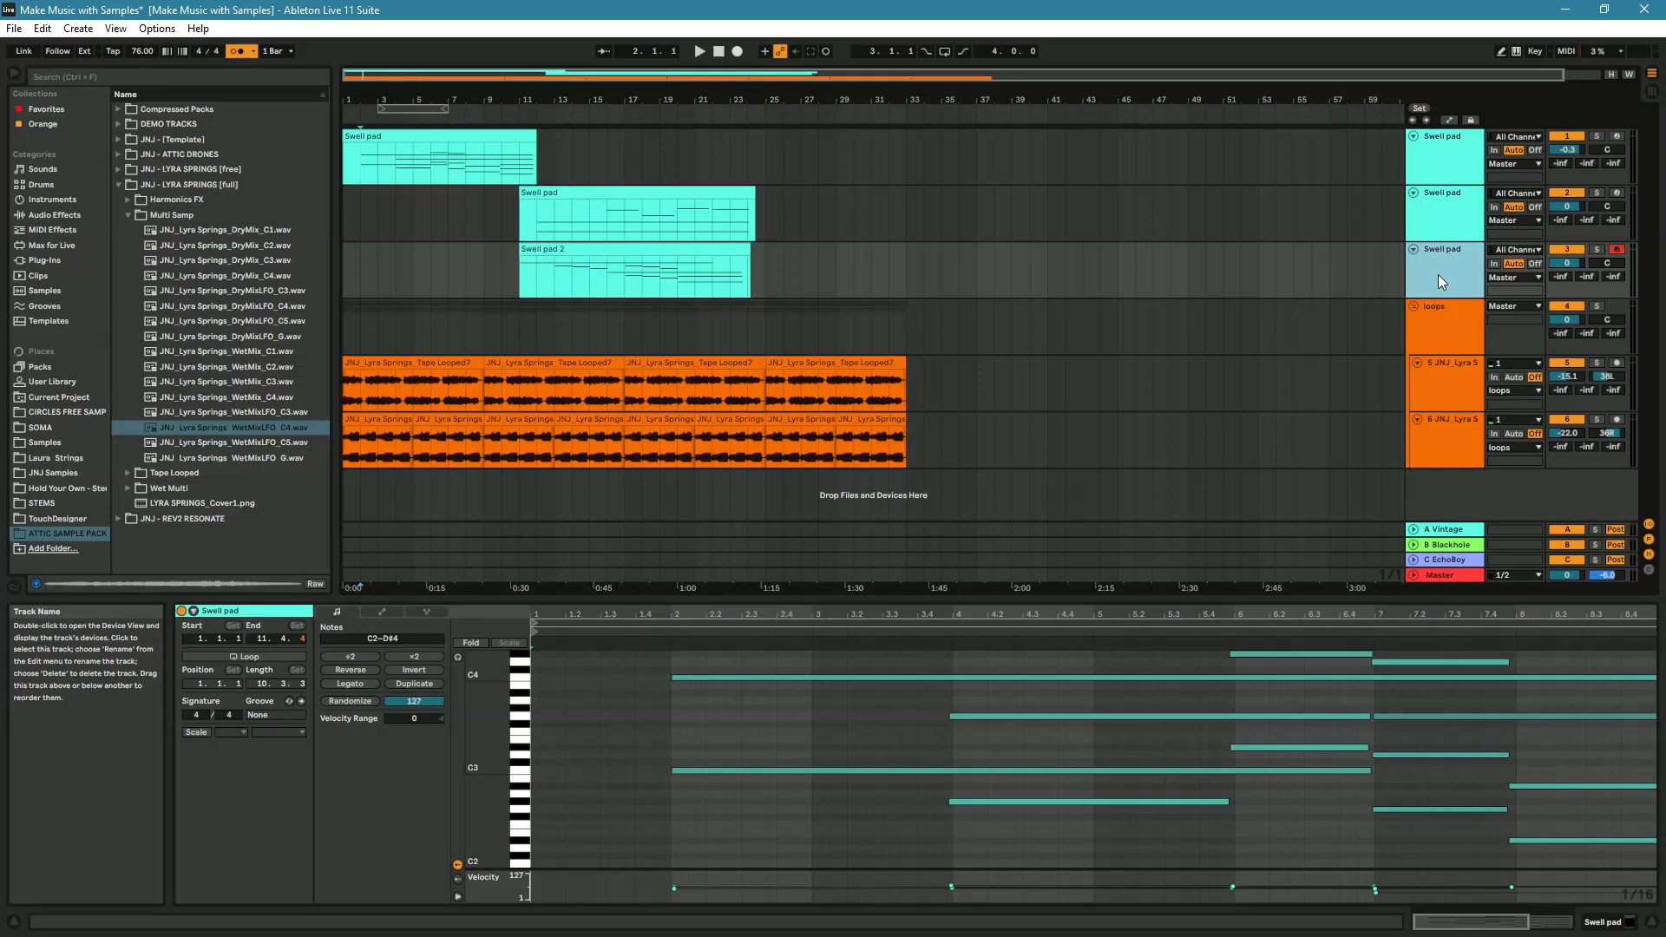
key(ctrl+d)
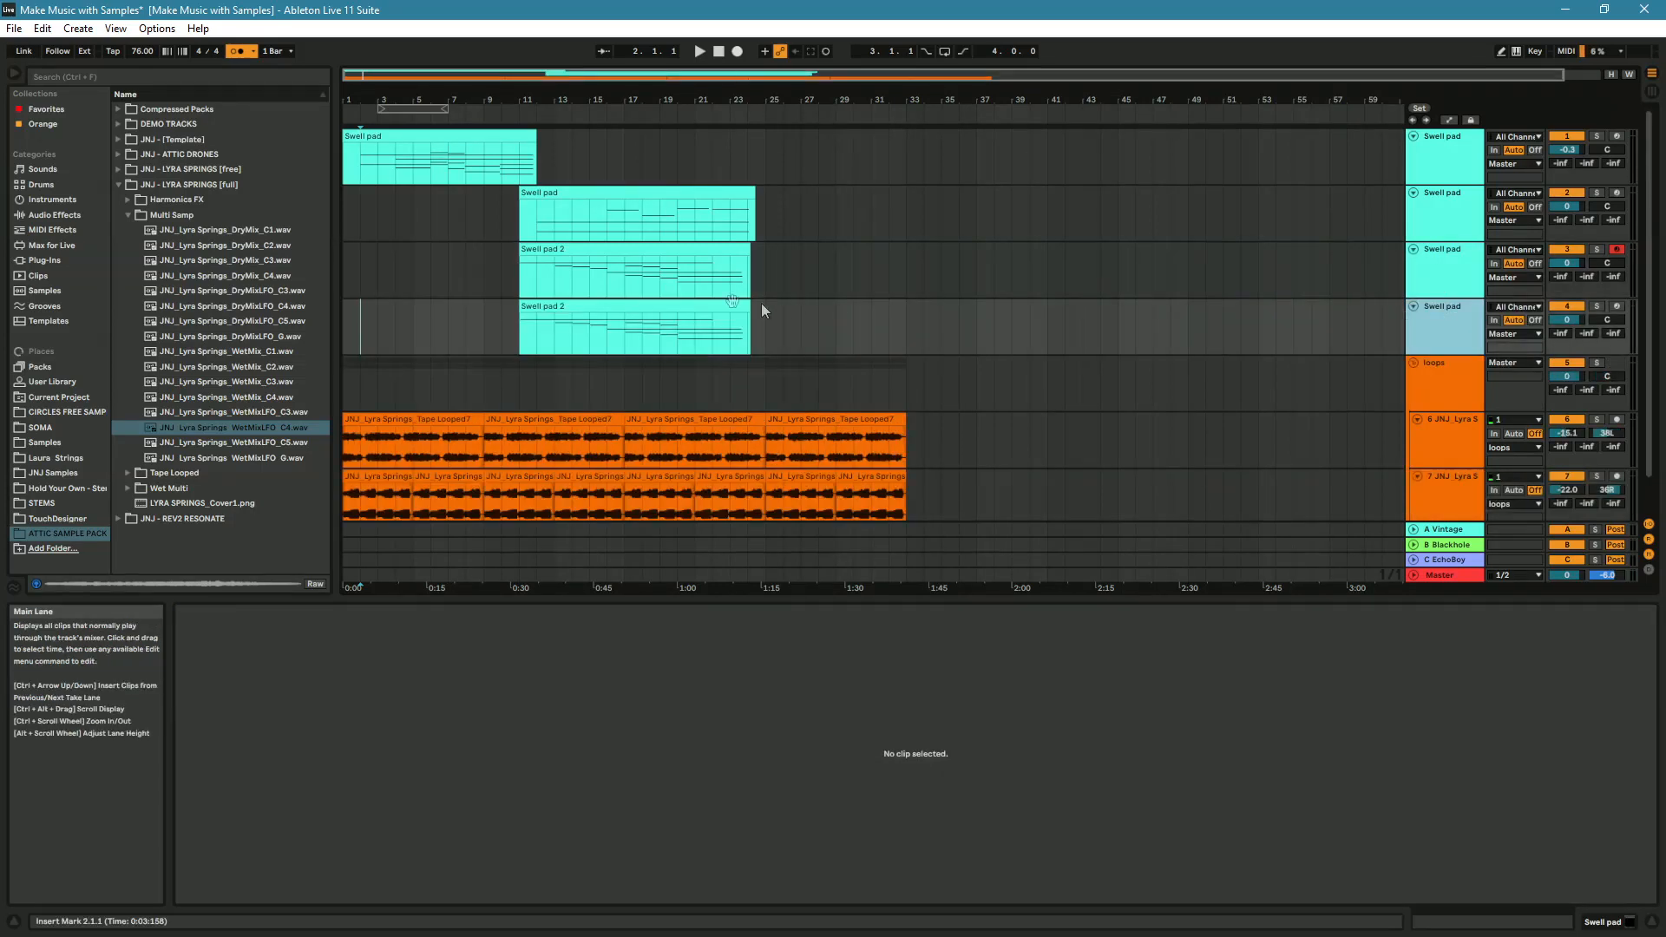
click(701, 310)
key(Delete)
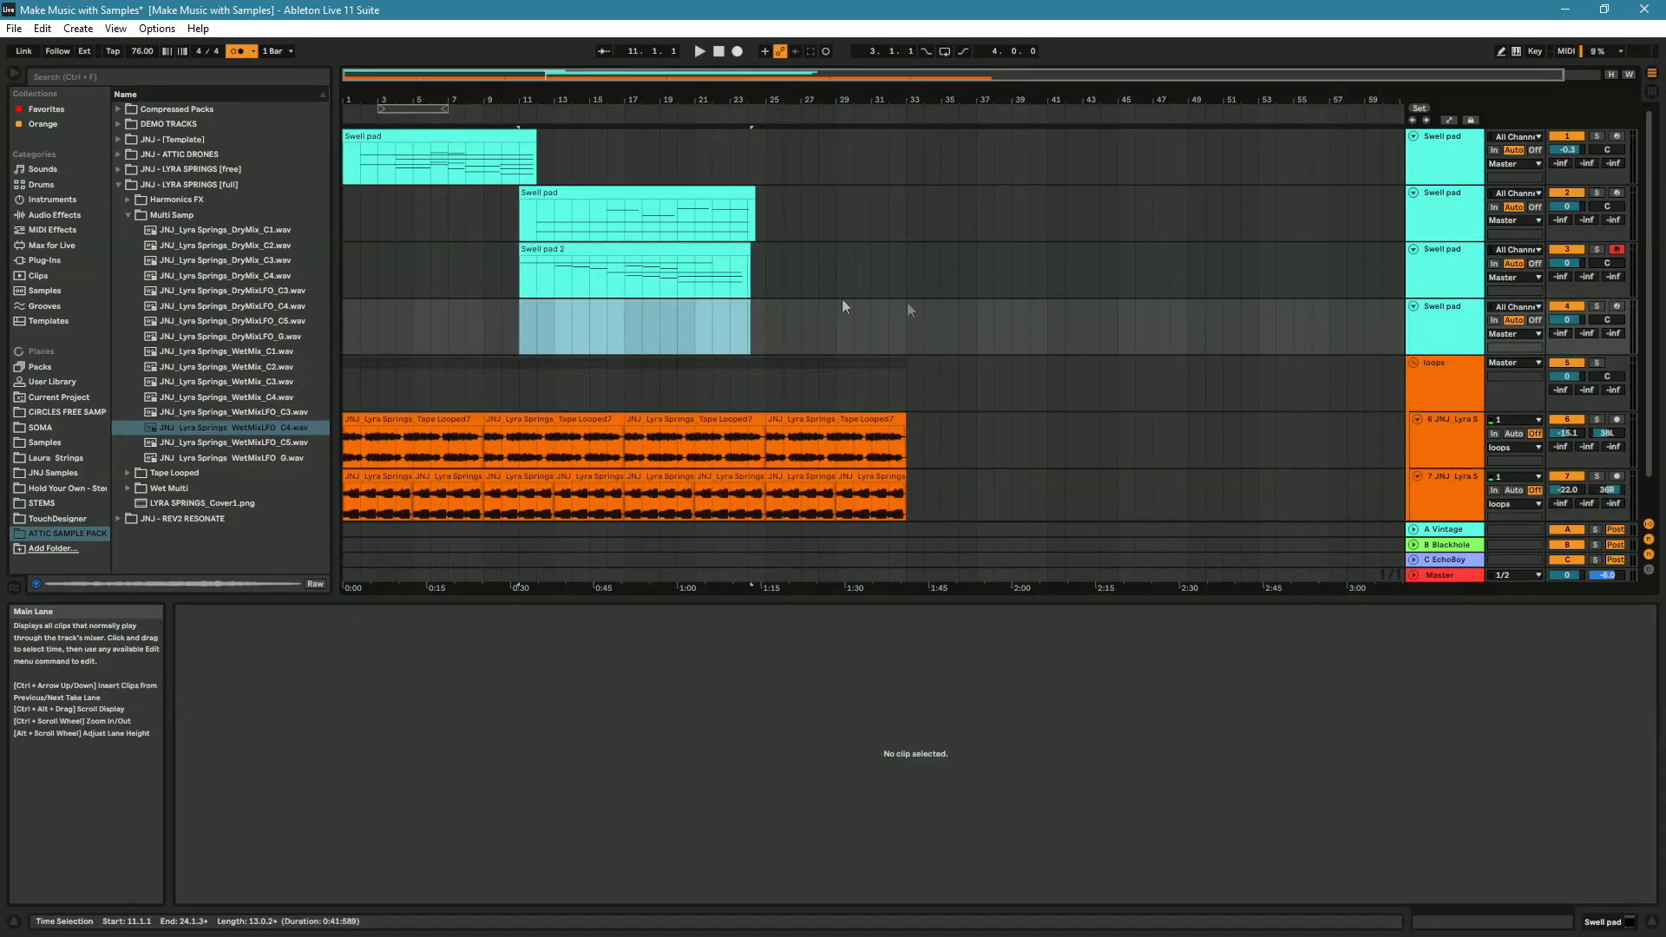
- Preview Harmonics FX samples, load JNJ_Lyra Springs_Harmonics_4.wav into Kontakt on the fourth Swell pad track and arm that track
click(174, 200)
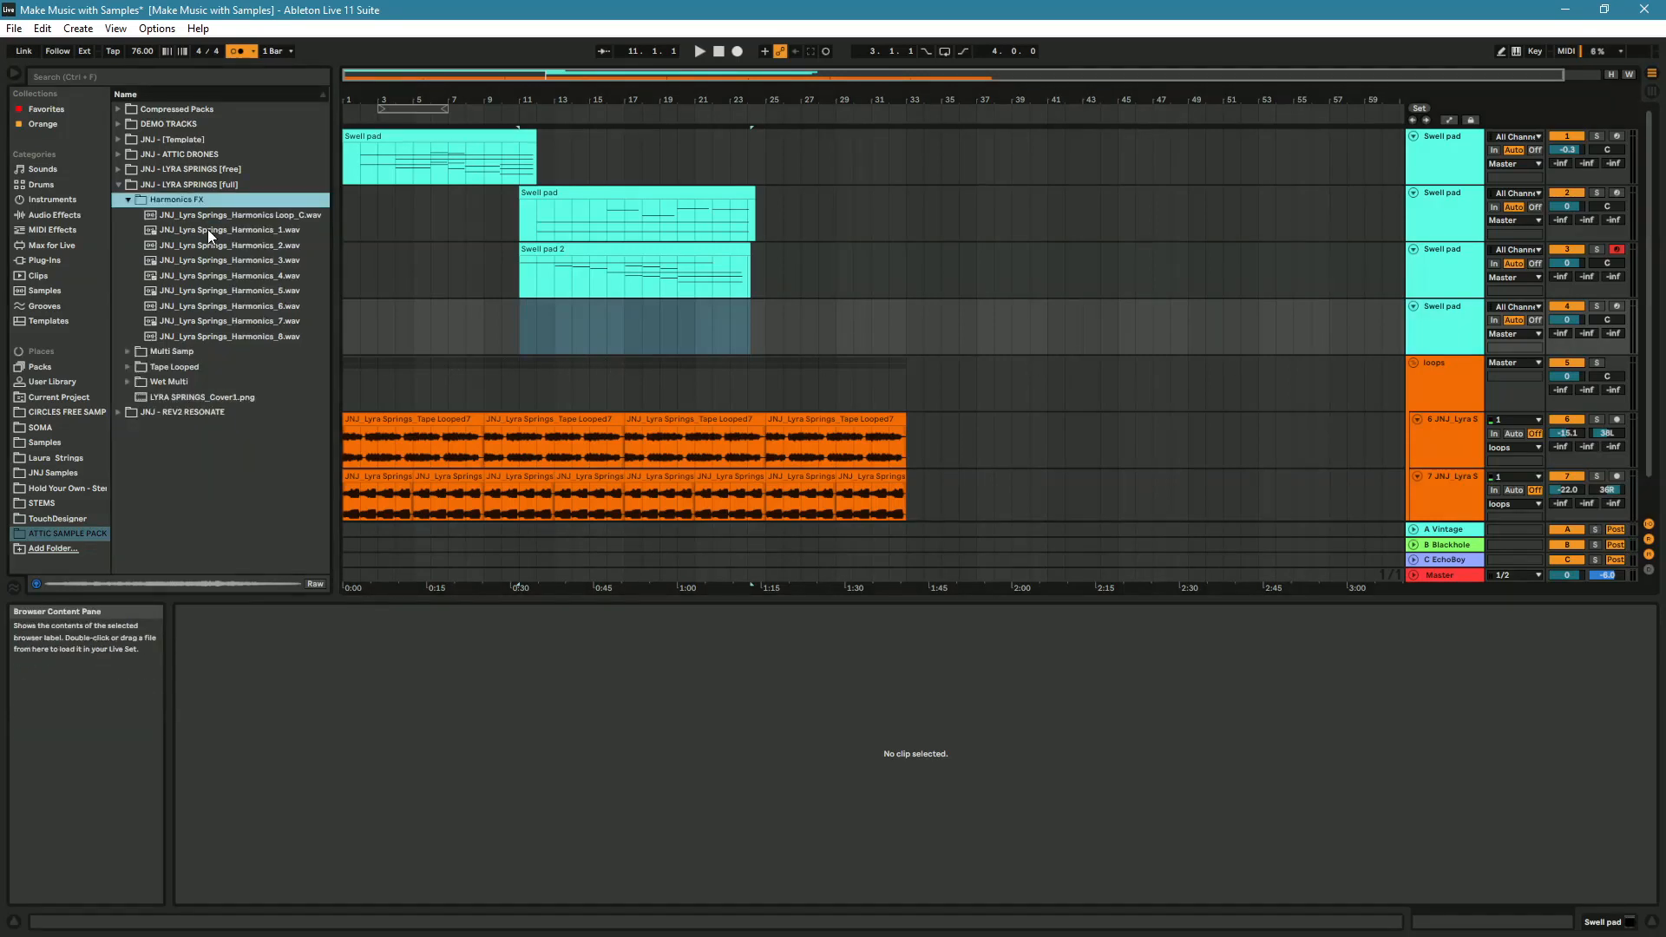
click(205, 232)
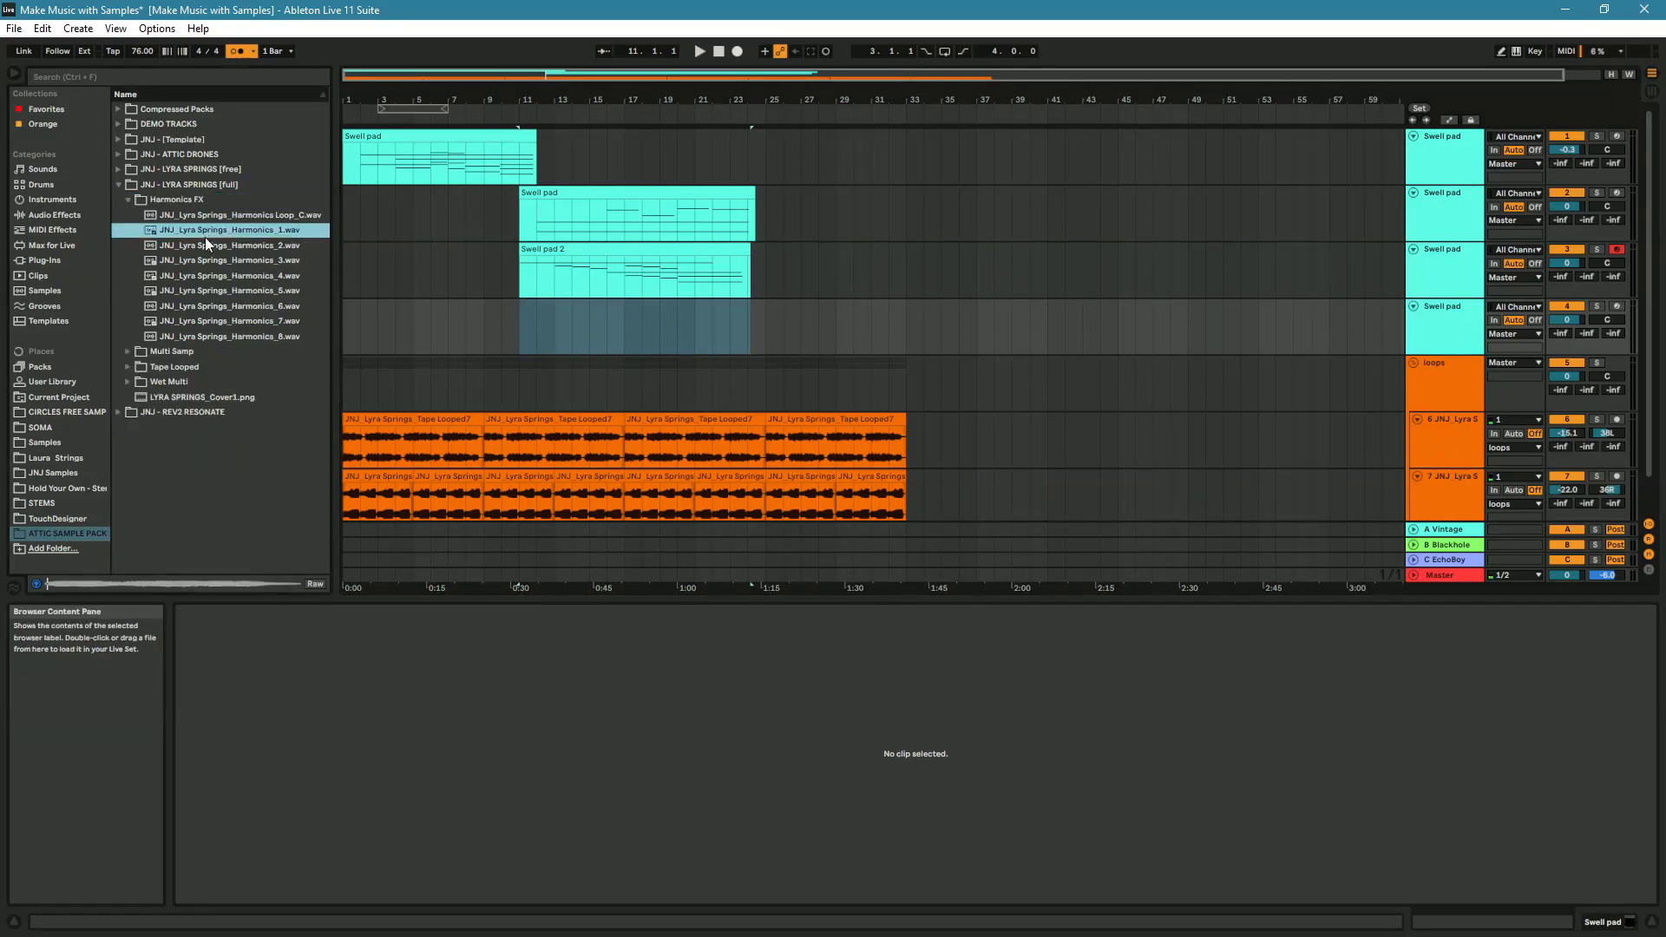
click(208, 244)
click(213, 275)
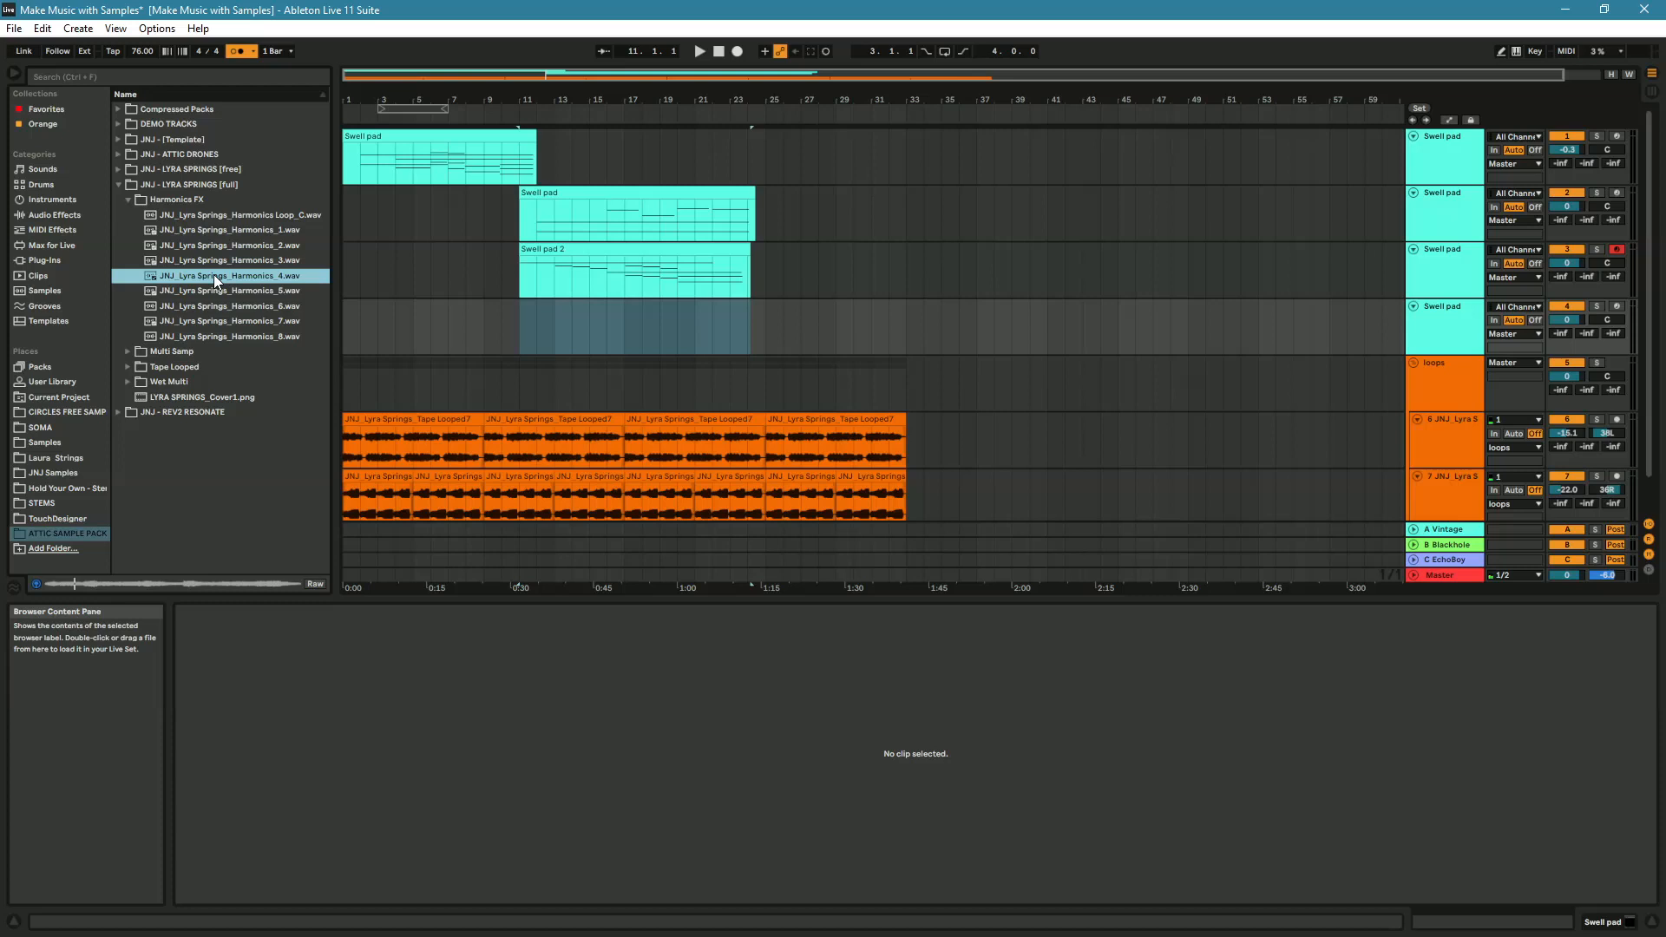
click(1422, 348)
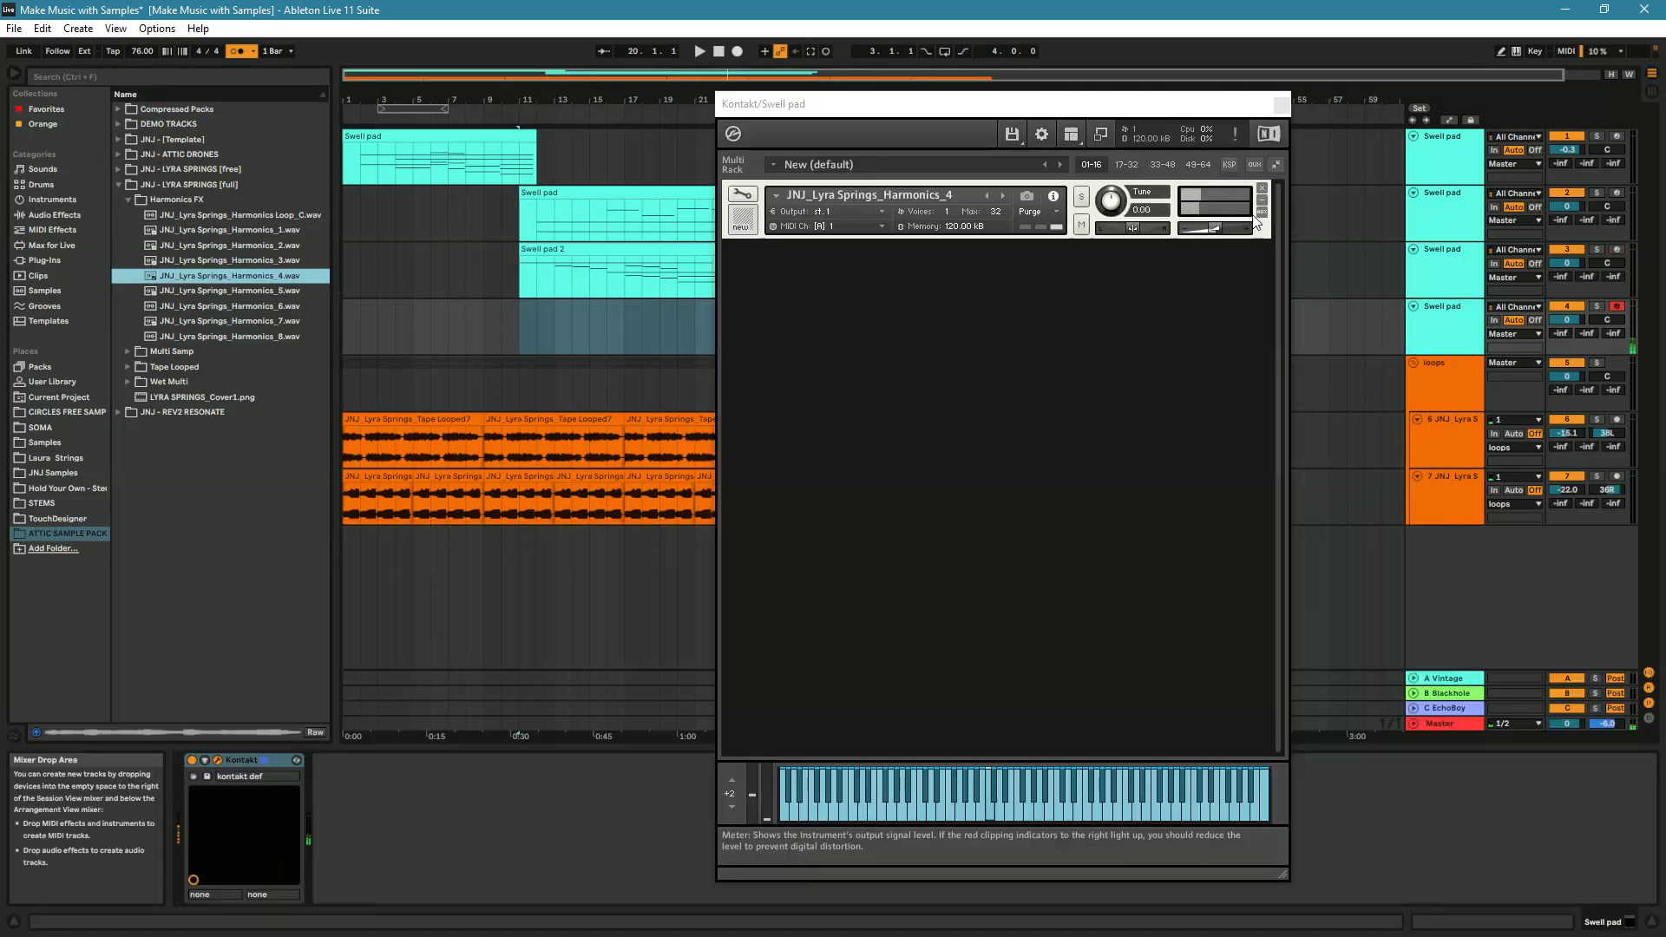
- Edit the JNJ_Lyra Springs_Harmonics_4 instrument and move the sample's start point to about 6 s in the Wave Editor
click(742, 195)
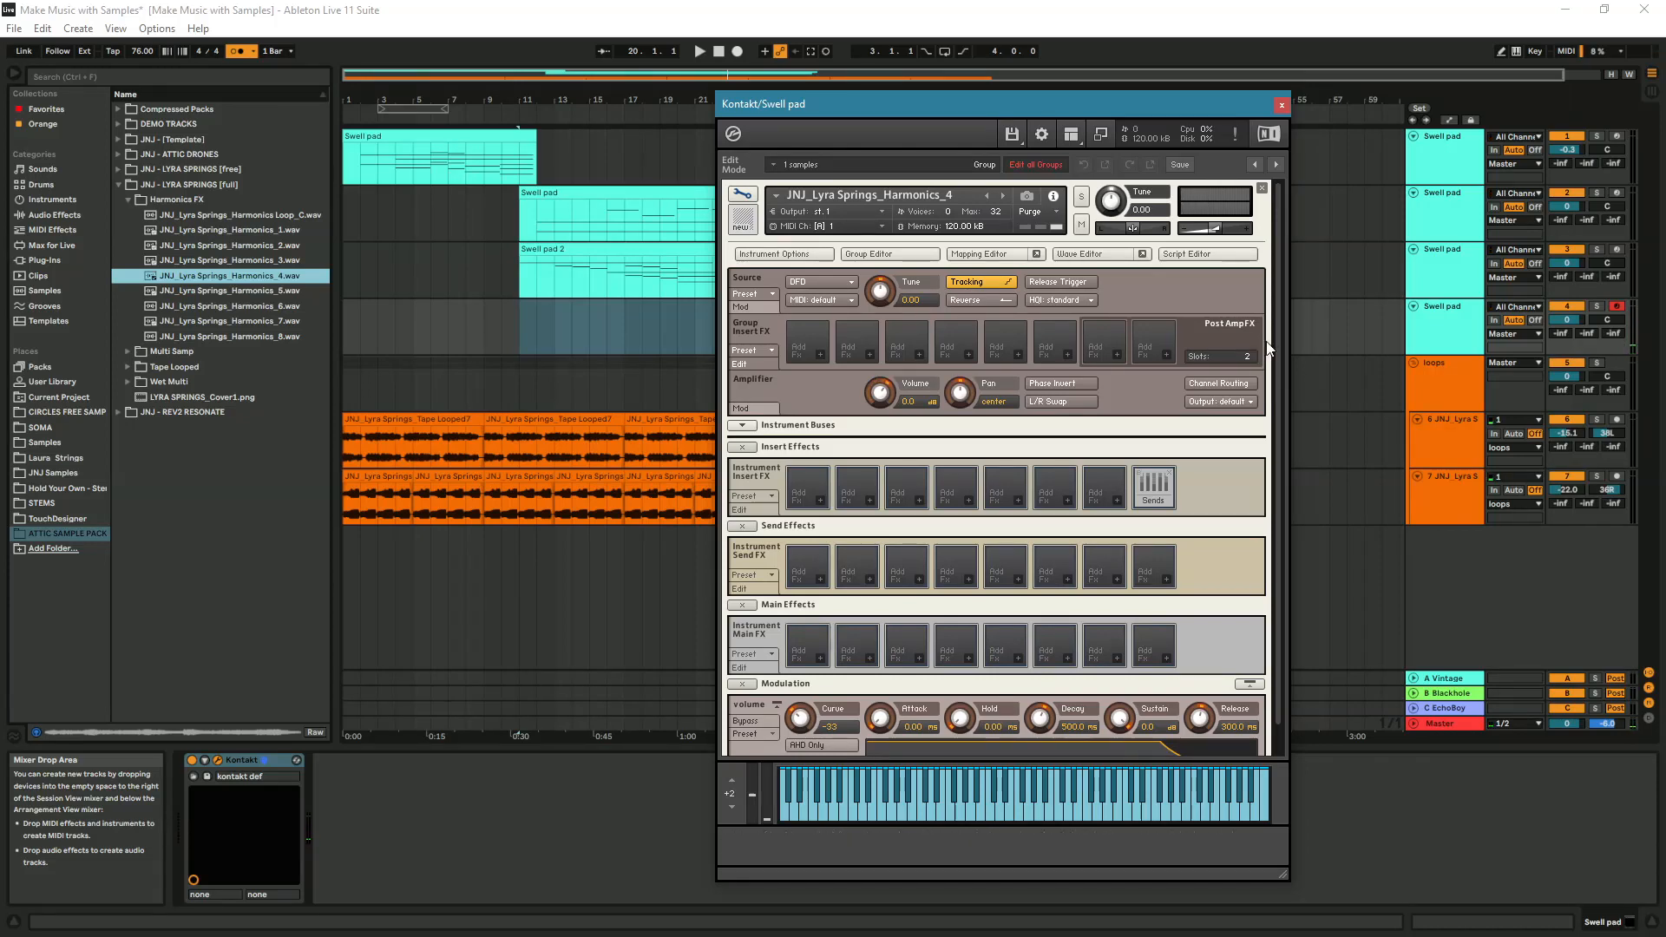
click(998, 254)
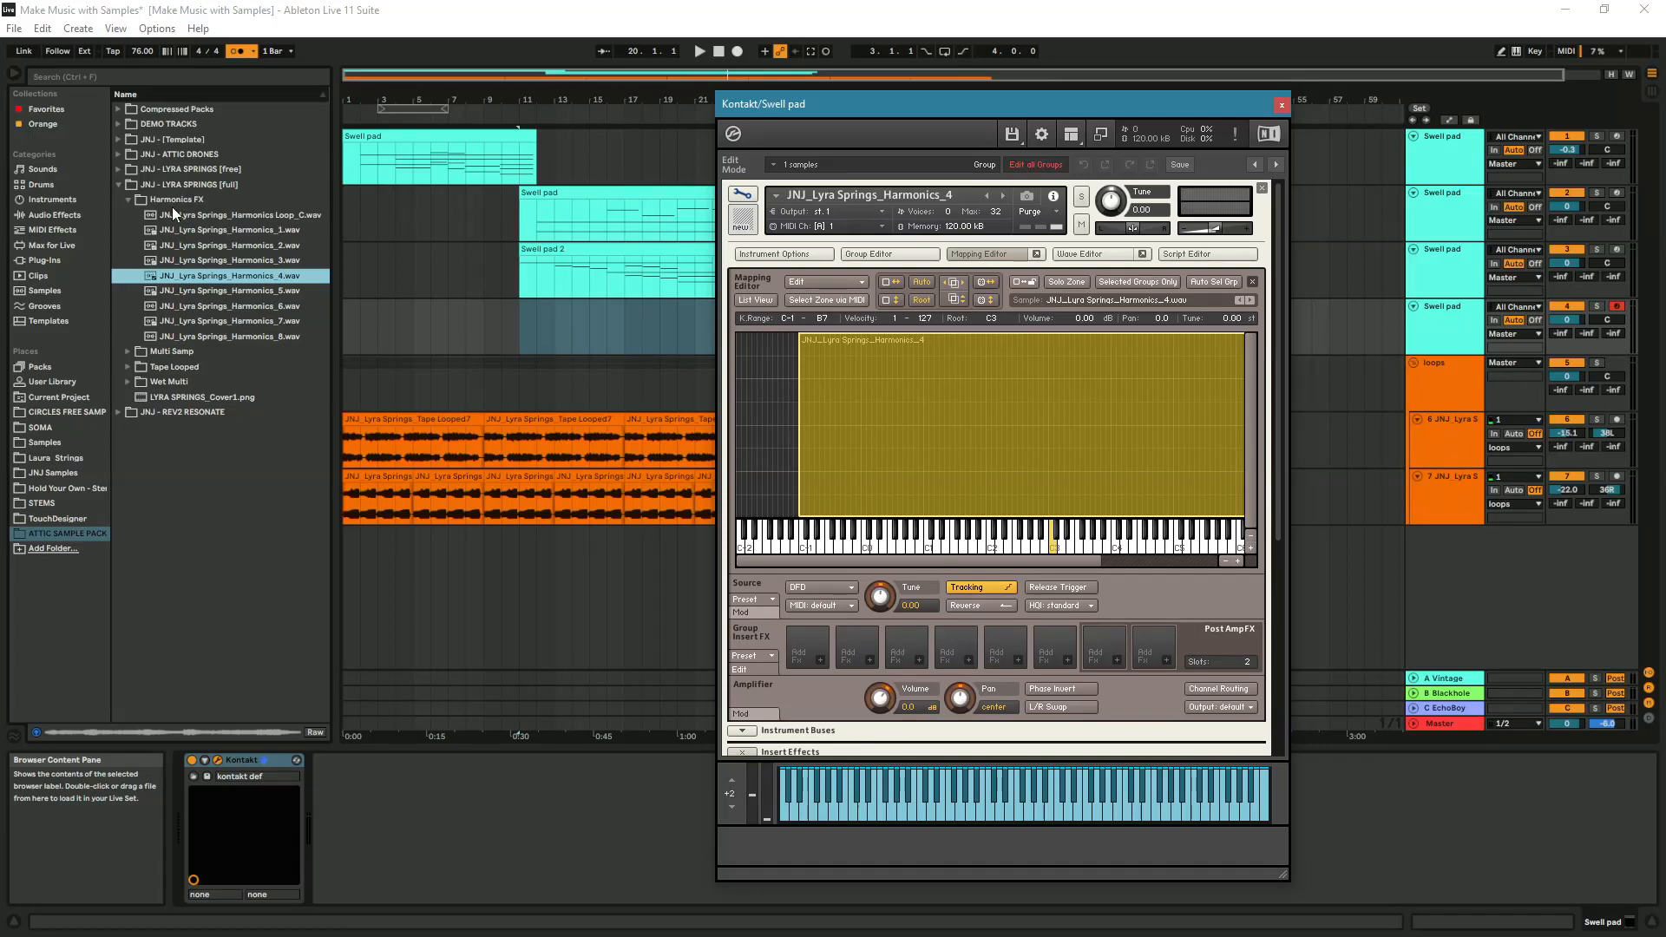
click(1084, 253)
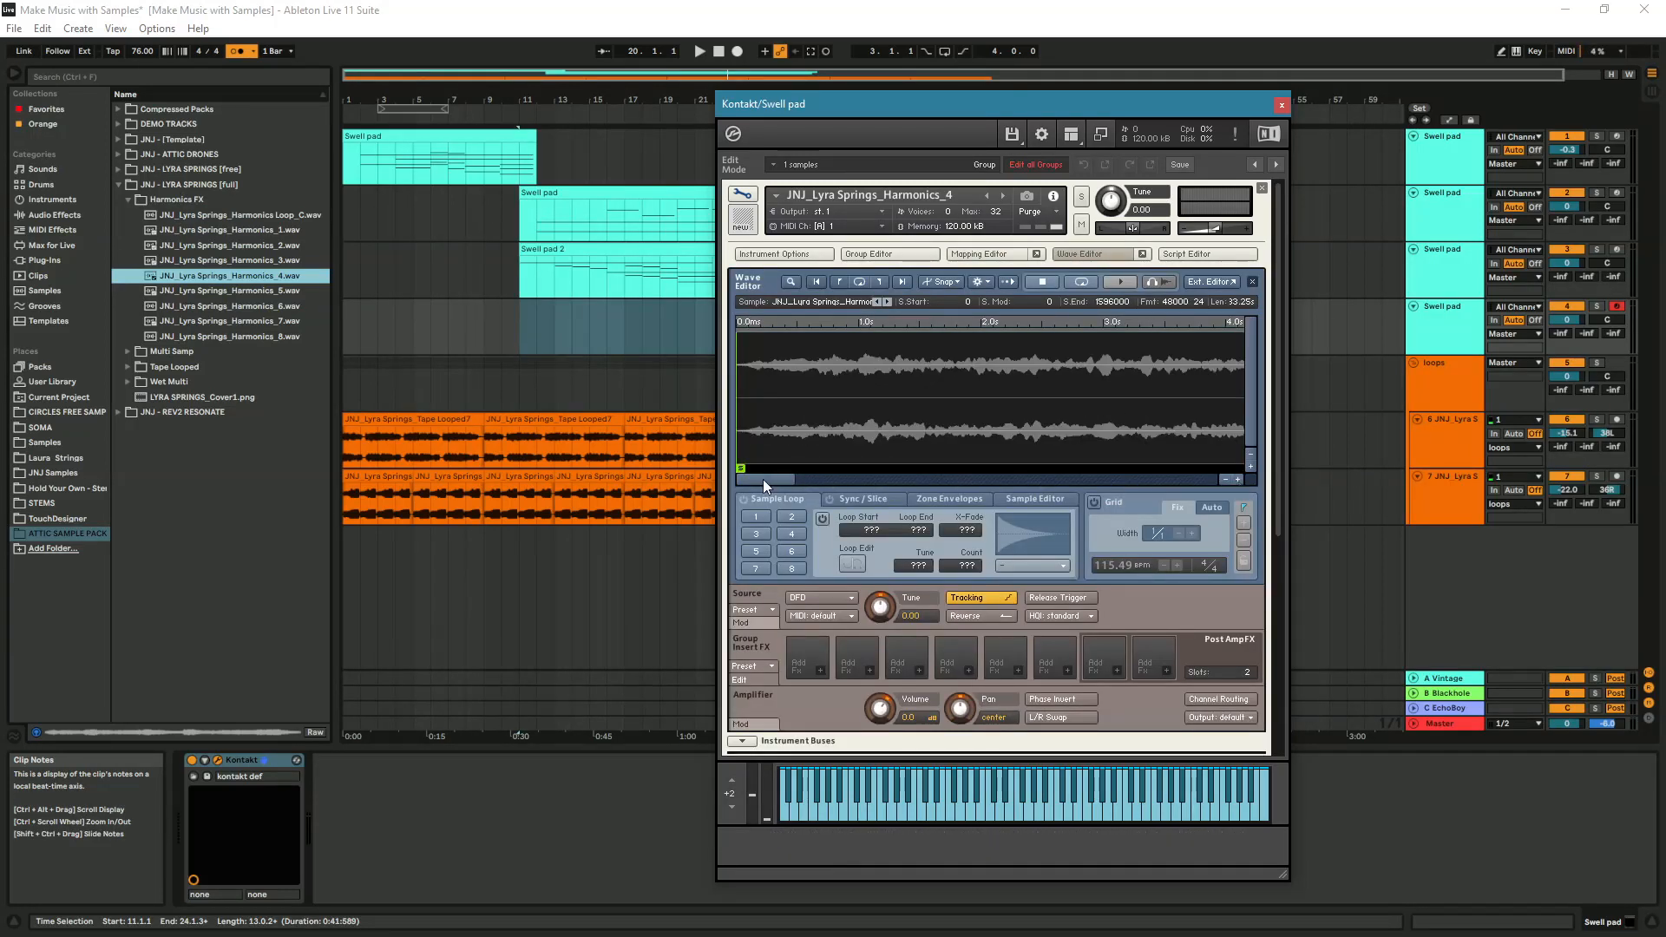
double_click(764, 480)
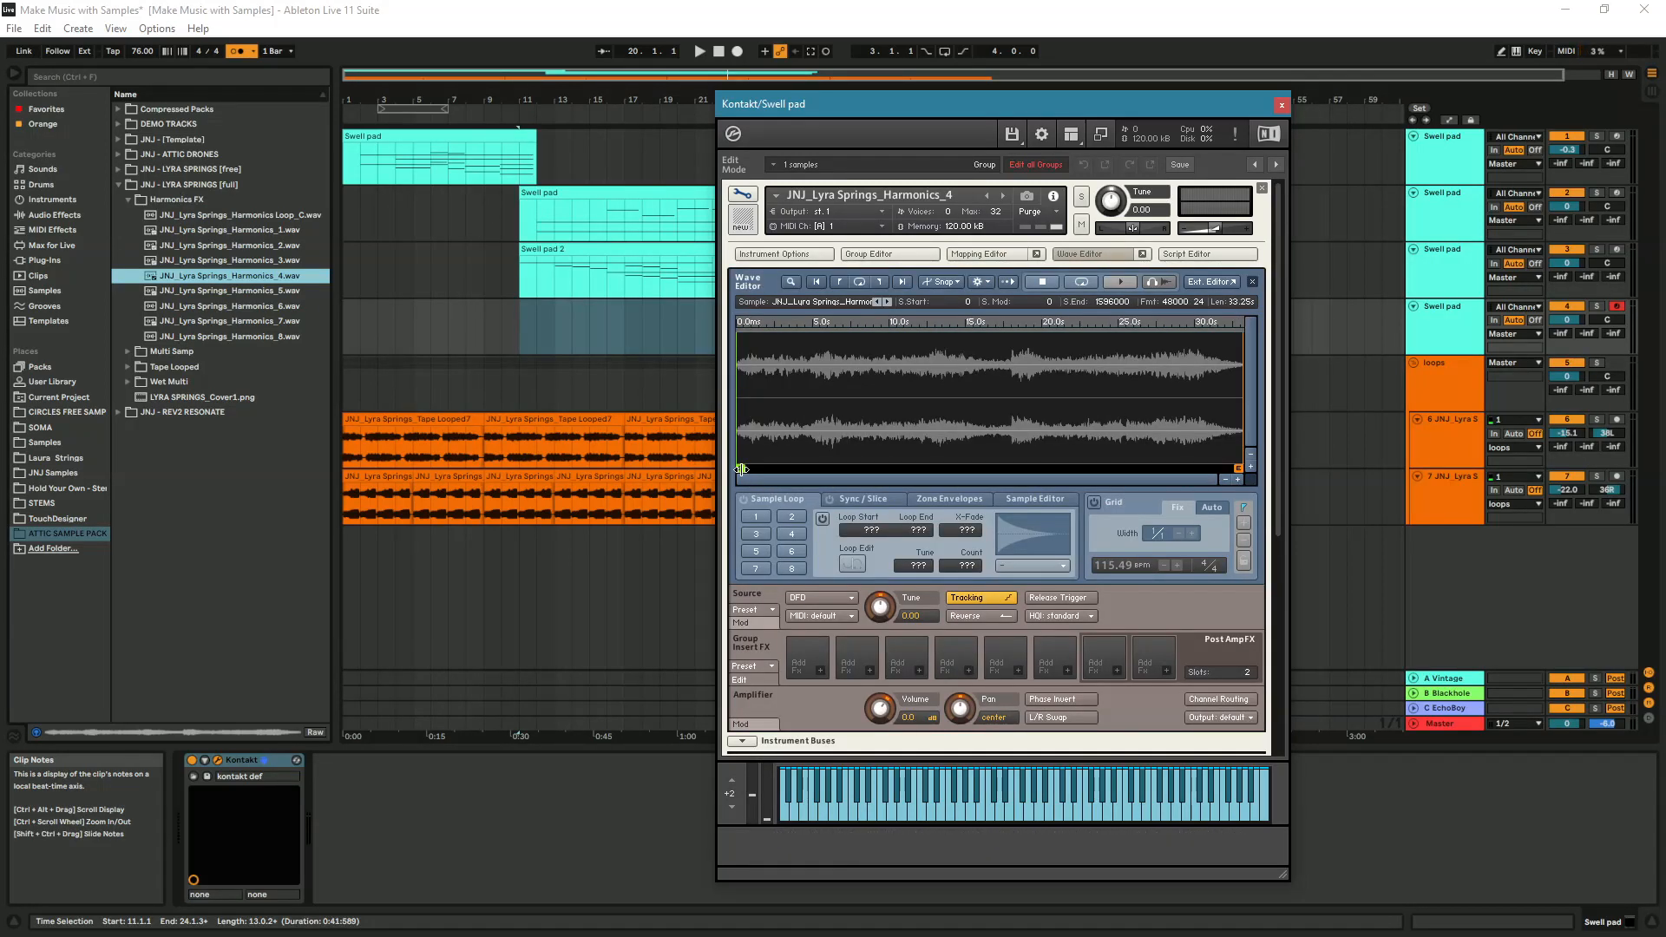
drag(742, 468, 830, 469)
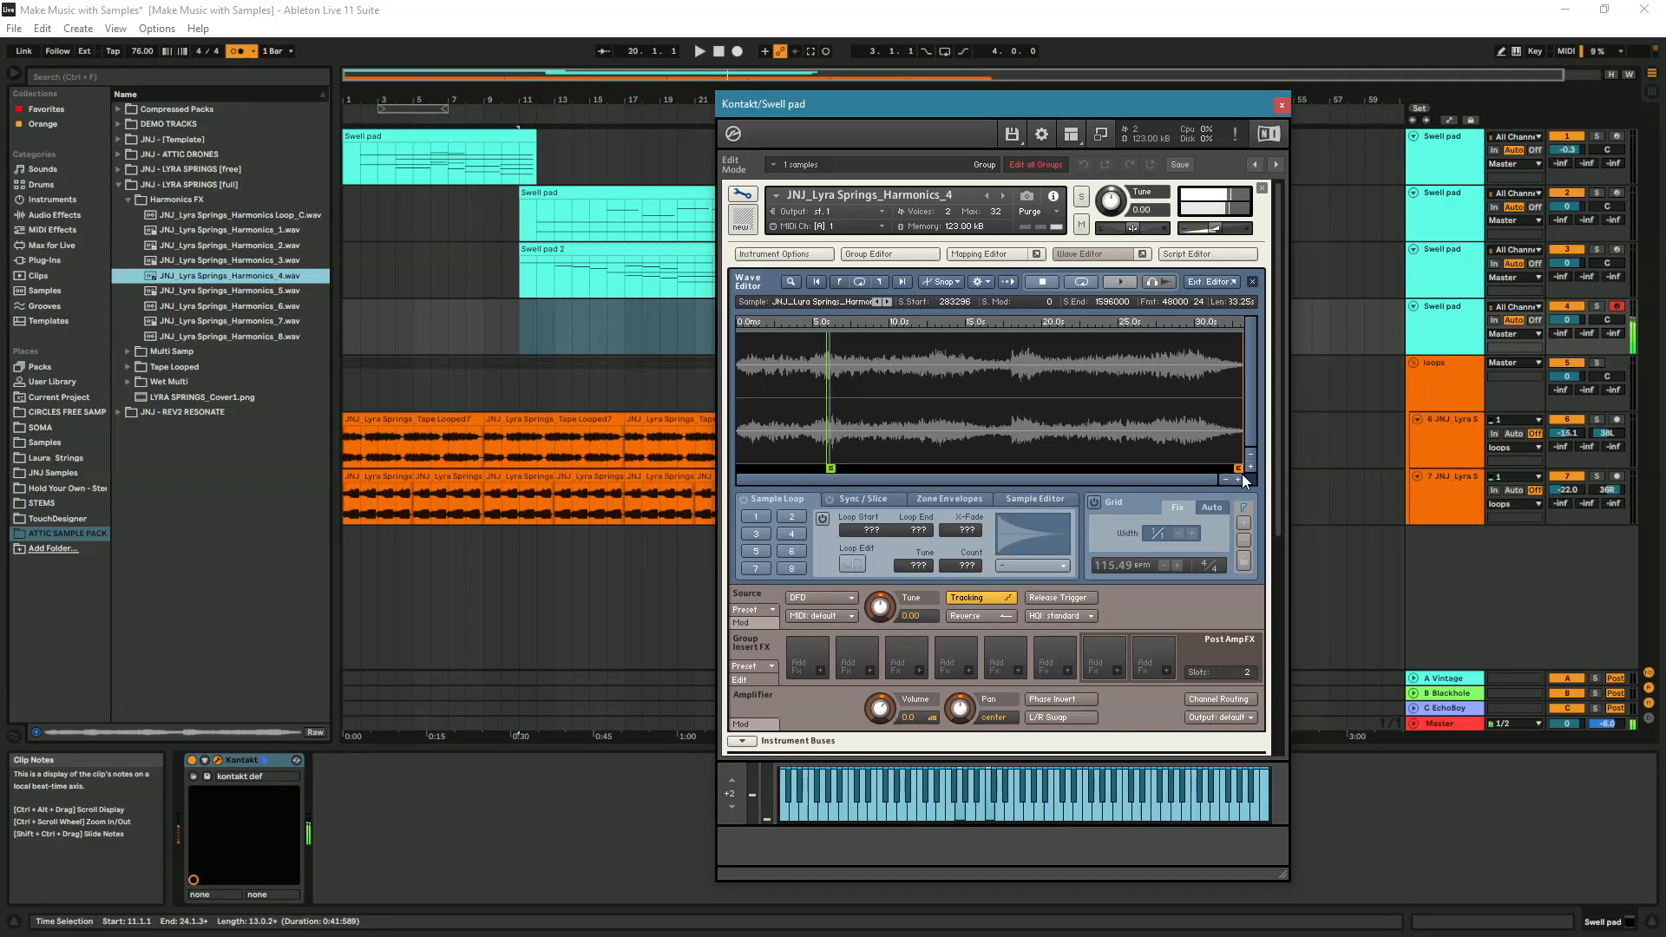
- Shape the volume envelope with sustain at -inf, decay at 2.7k ms and release at 247.9 ms
drag(1275, 451, 1281, 707)
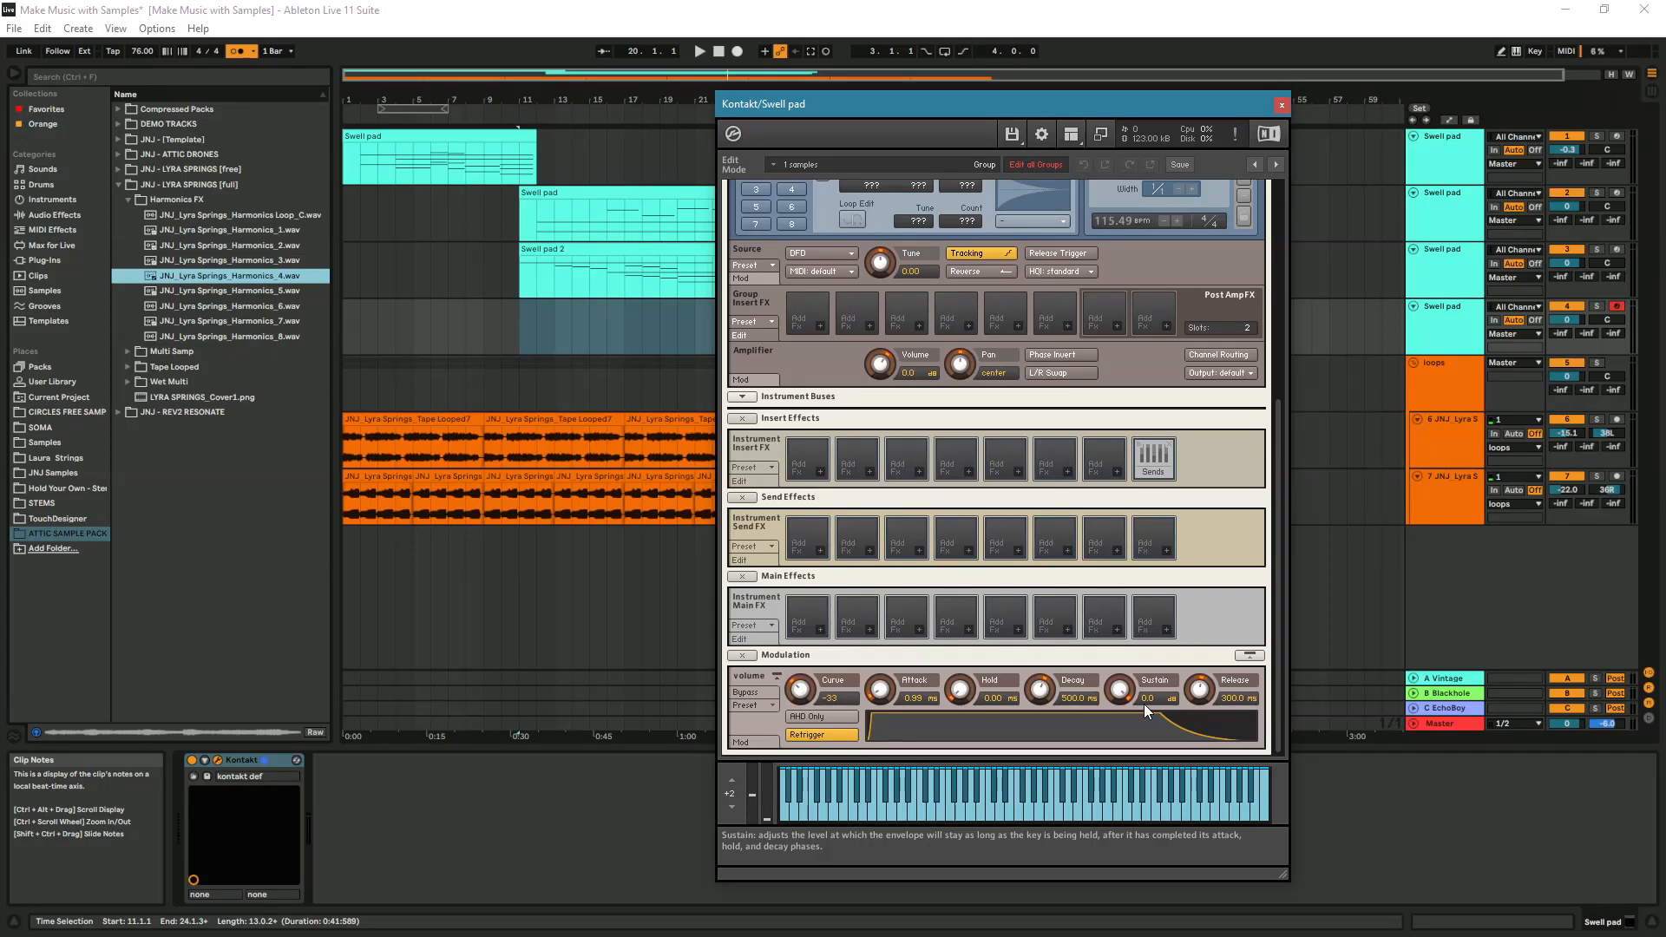
drag(1125, 686, 1119, 911)
drag(1041, 694, 1039, 682)
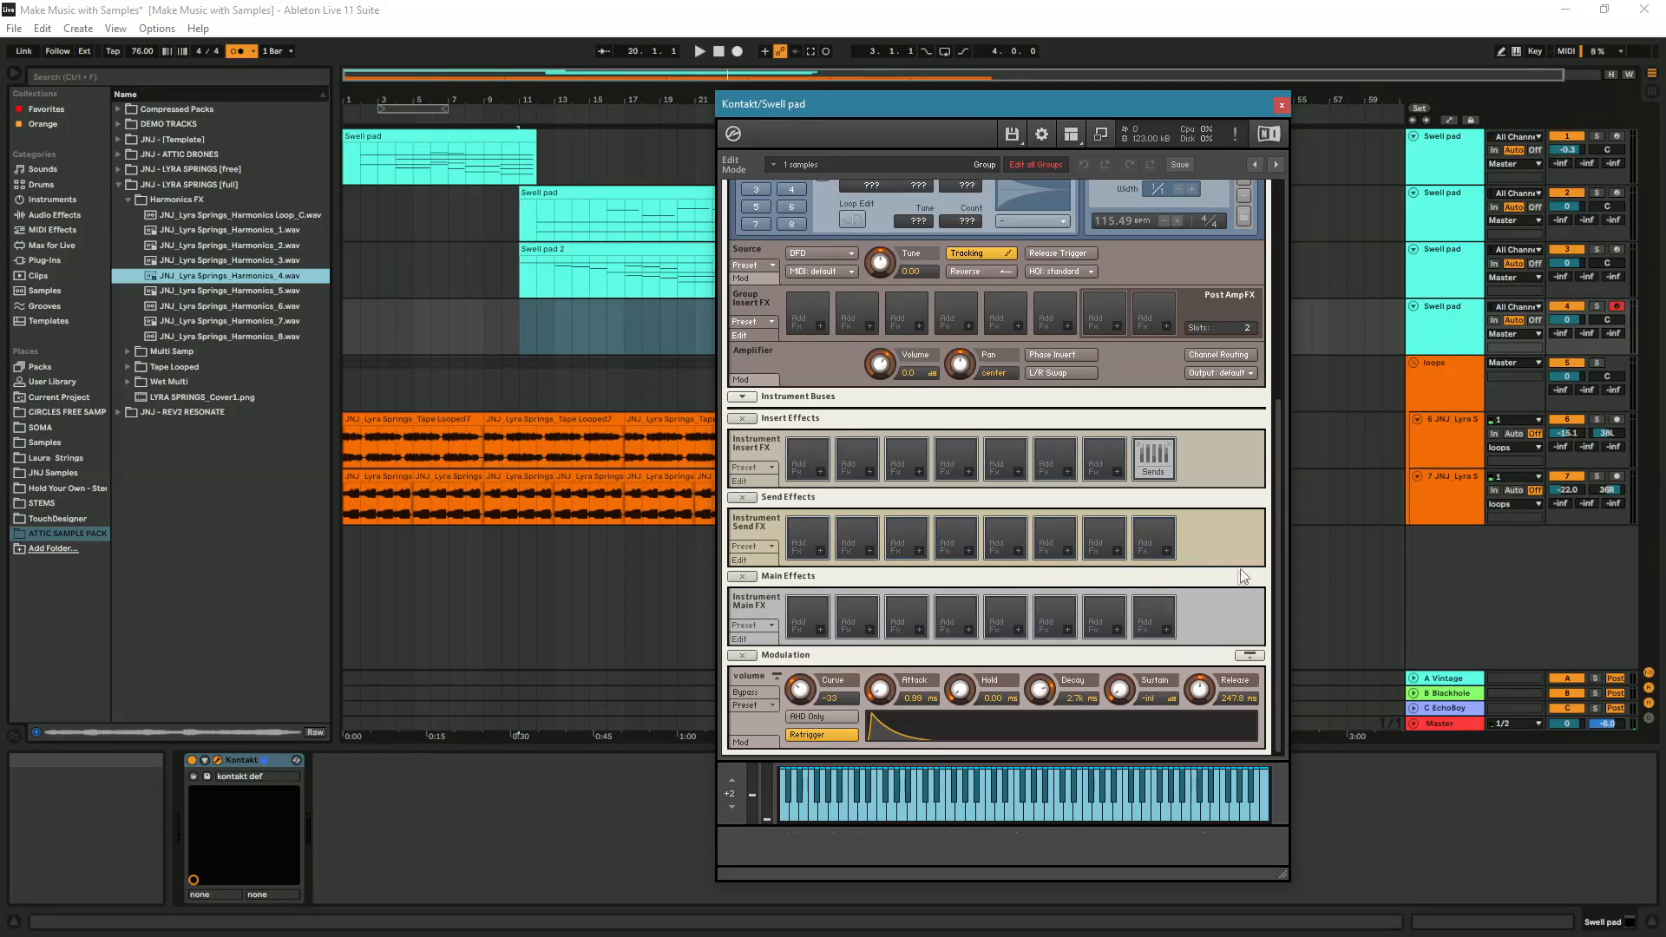
- Set the root key of the JNJ_Lyra Springs_Harmonics_4 zone to C4 in the Mapping Editor
drag(1286, 597, 1283, 417)
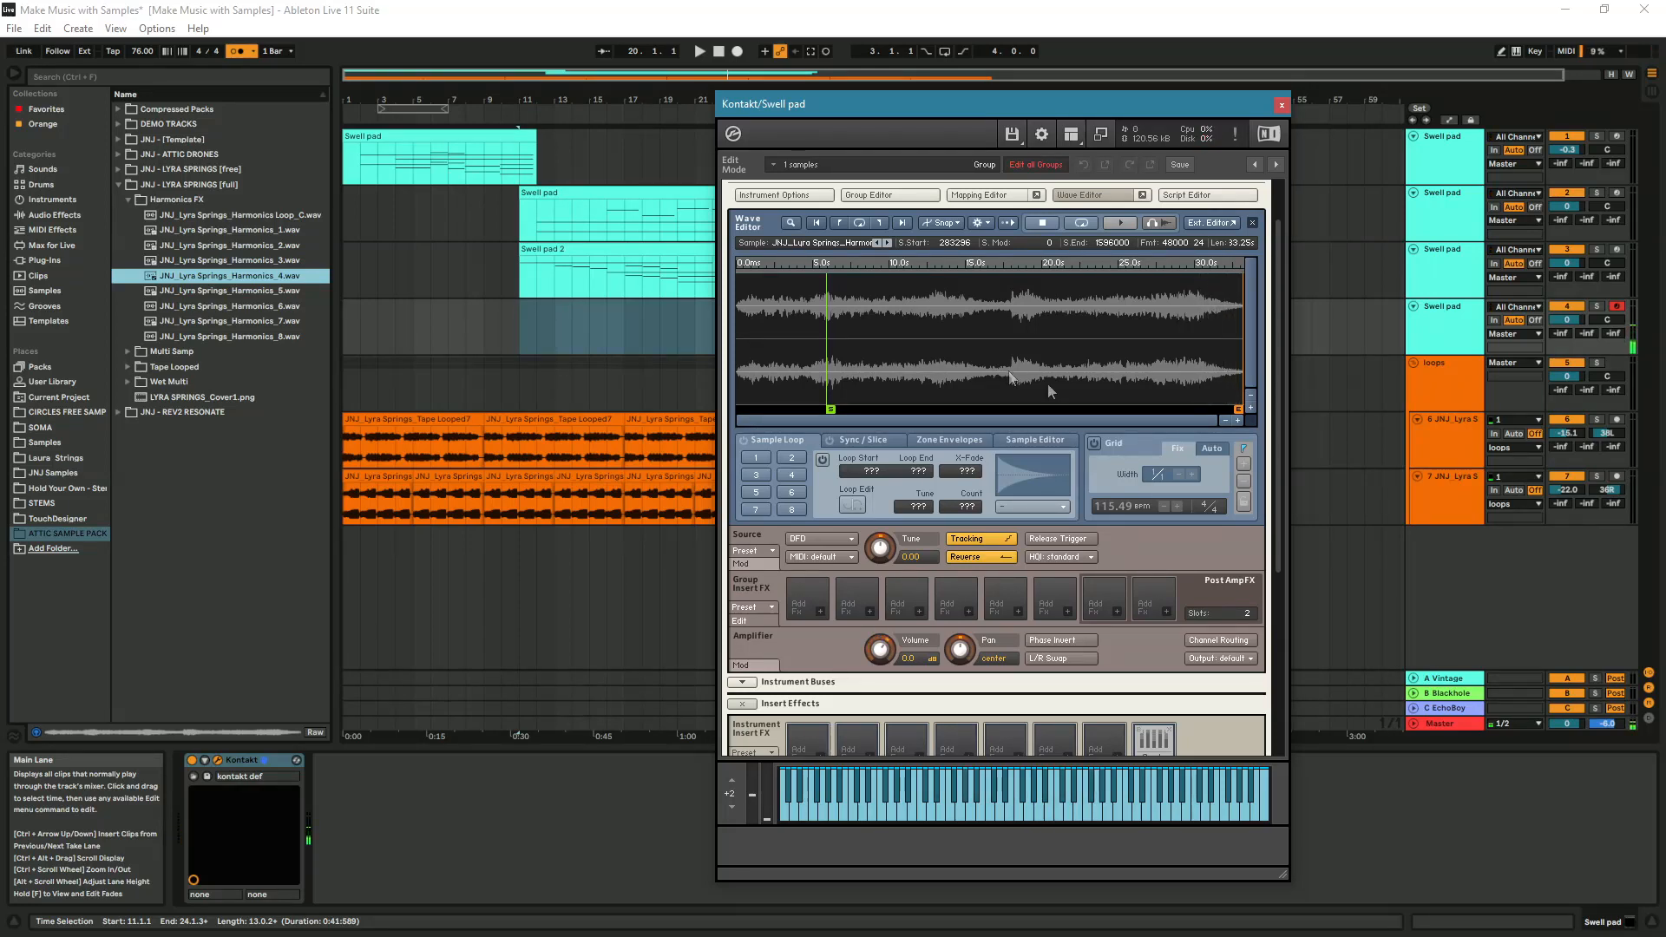
scroll(1276, 364, down, 1)
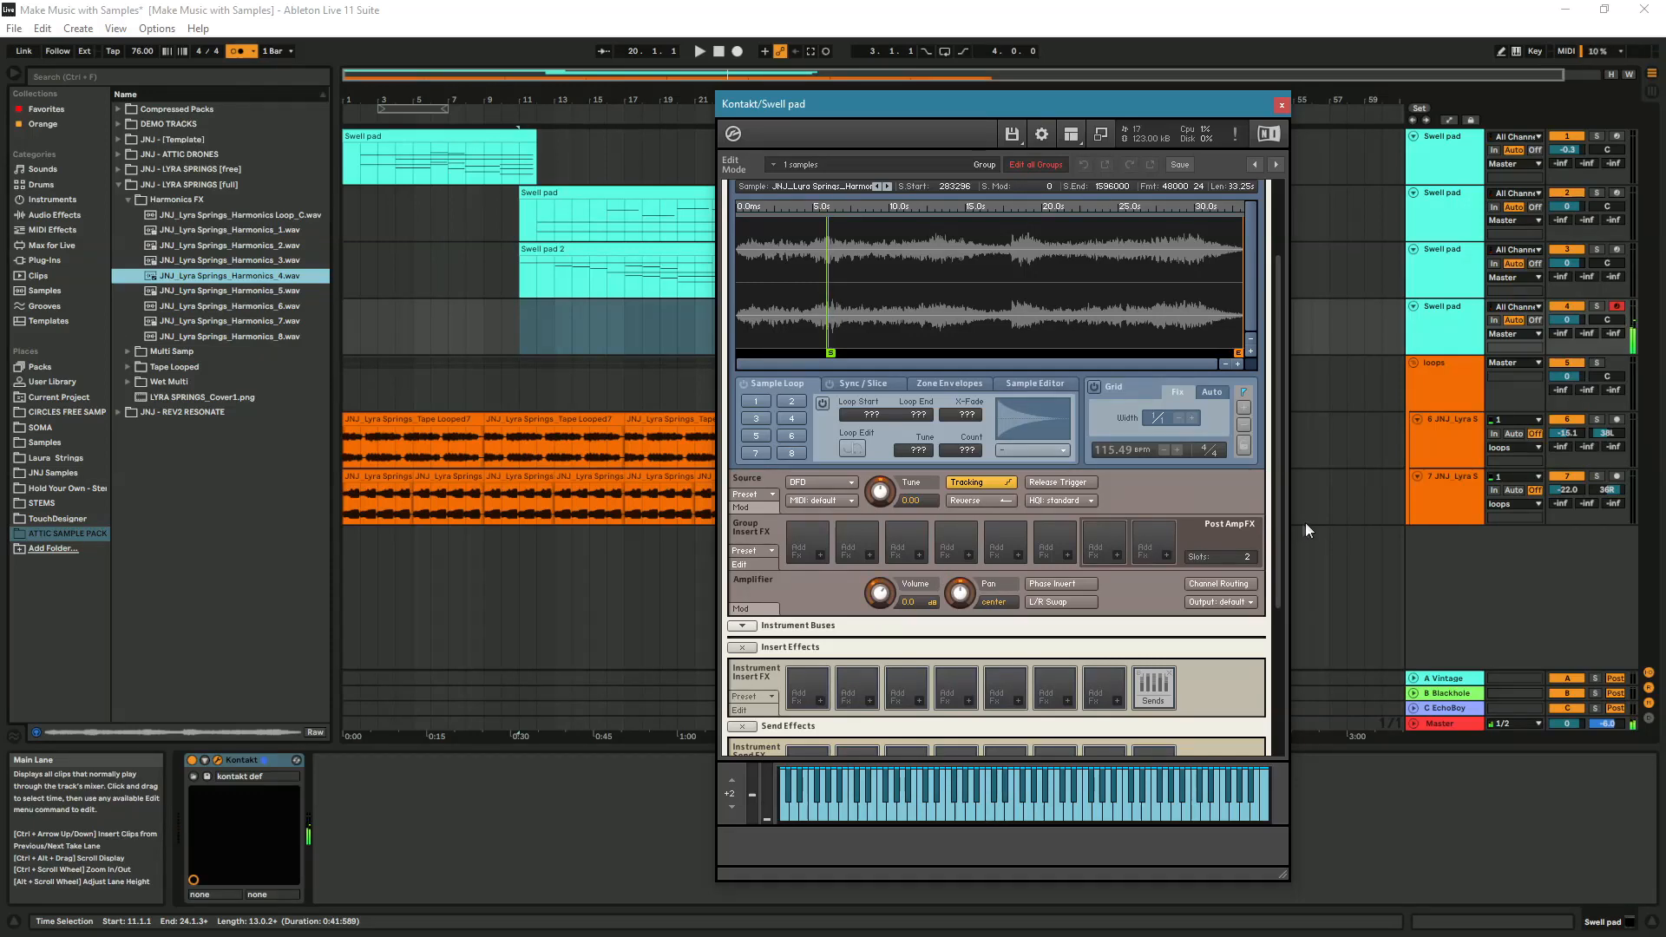
scroll(1277, 486, up, 2)
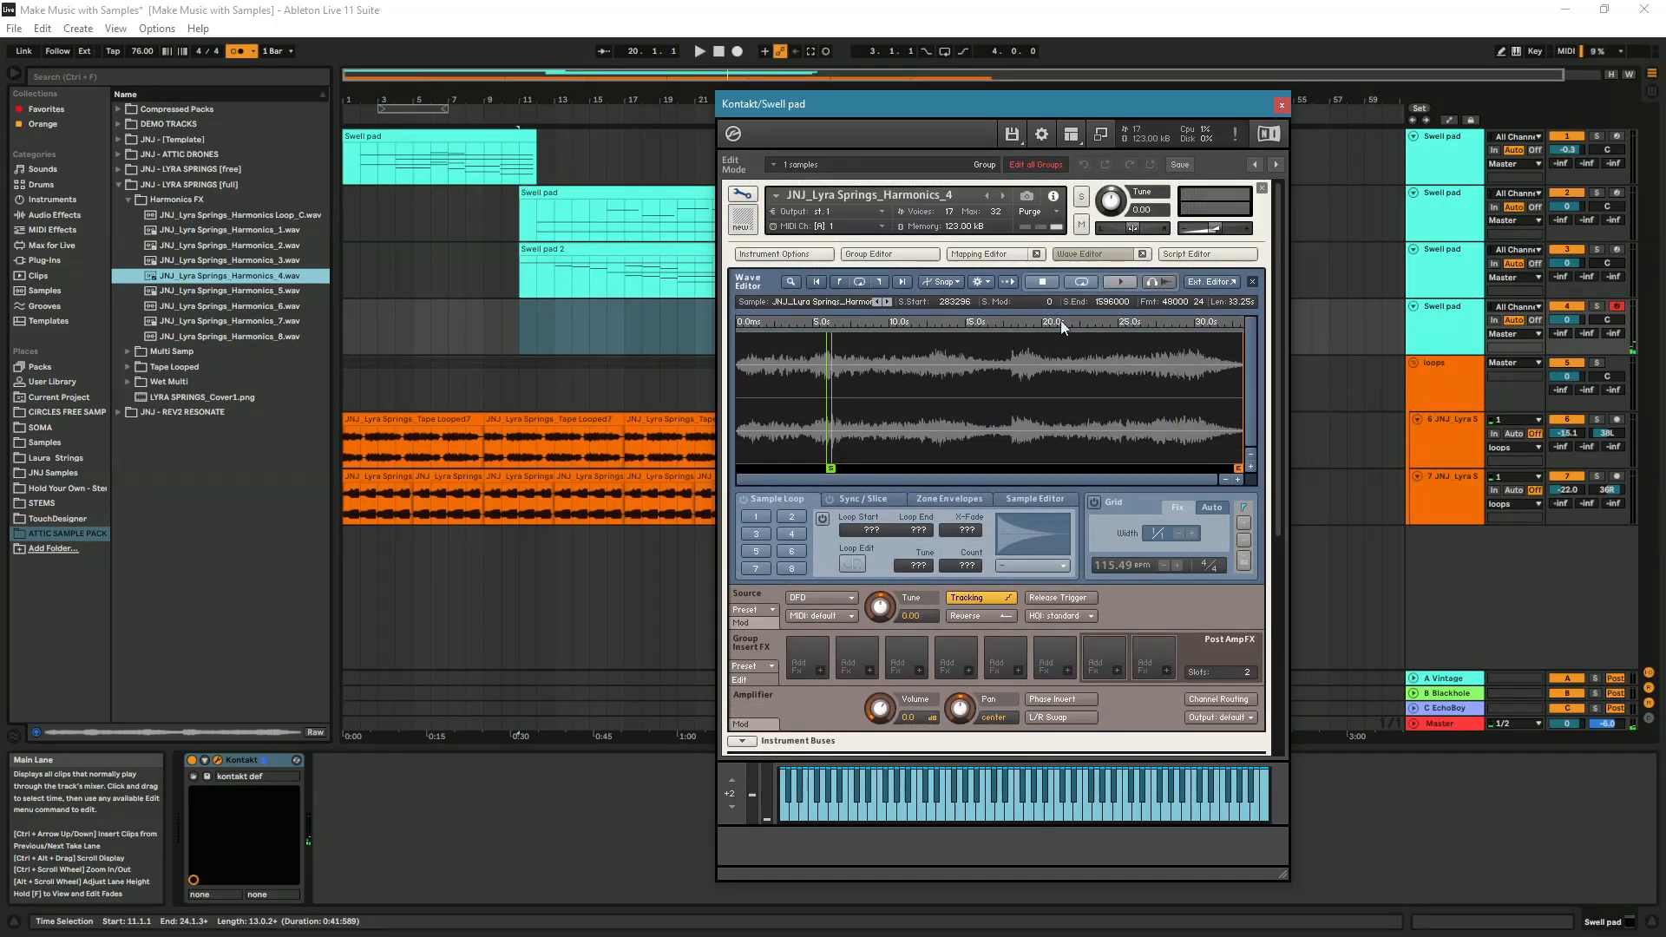
click(979, 253)
drag(993, 319, 989, 309)
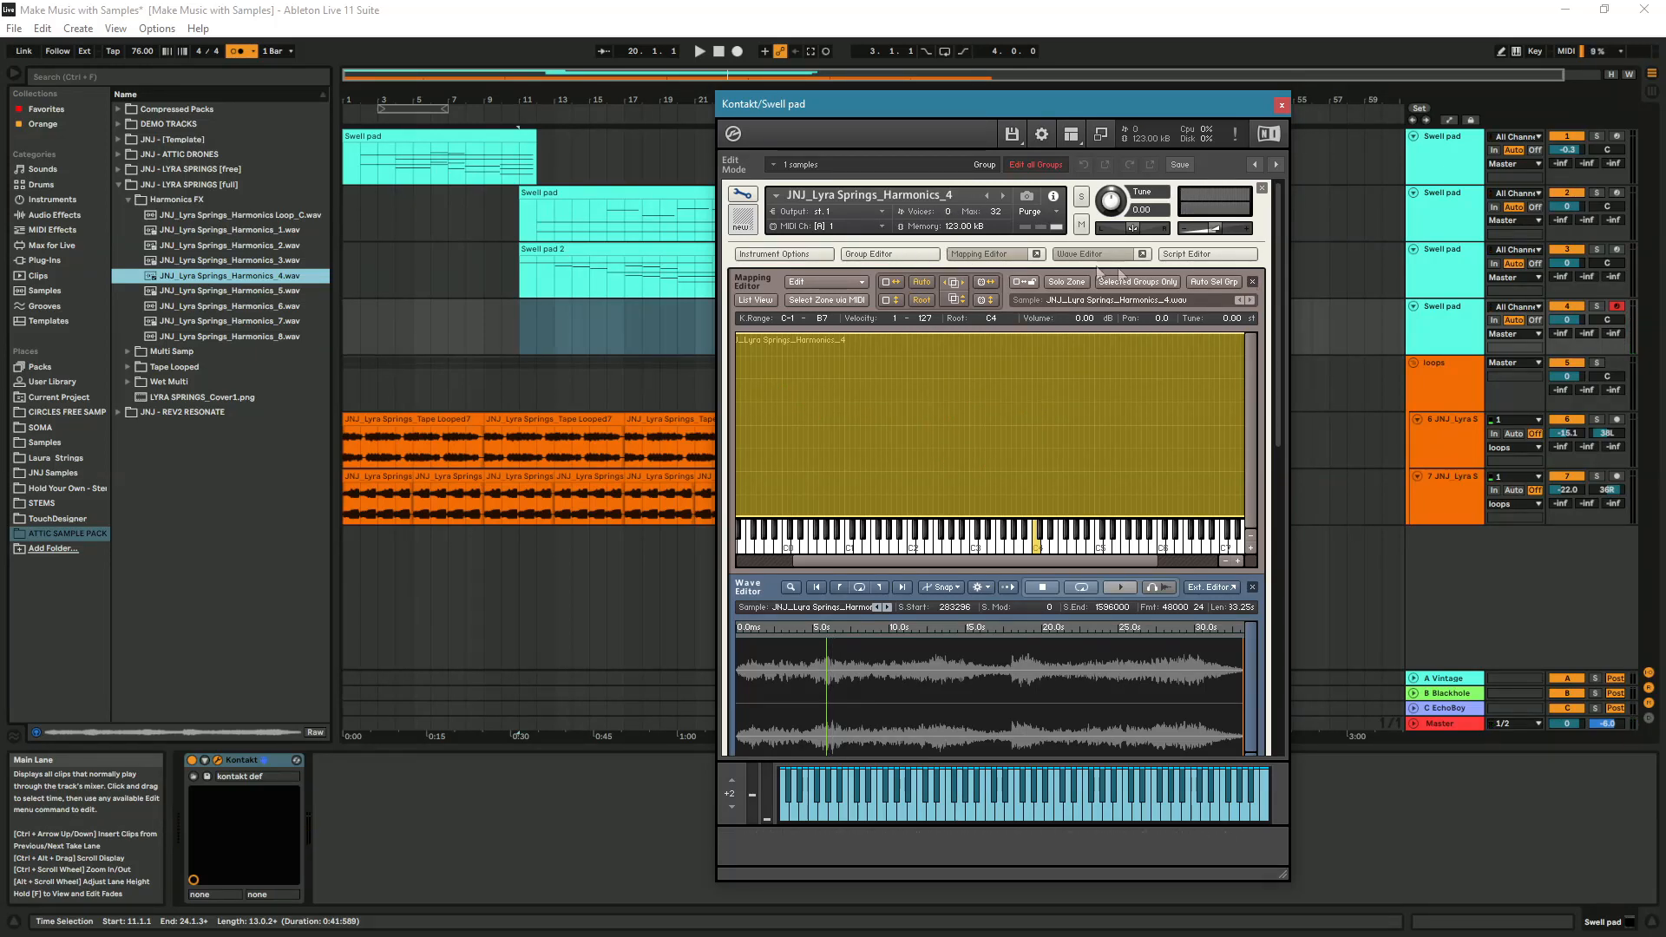
- Hide the Mapping Editor and shift the sample's start point to about 13 s in the waveform
click(1023, 257)
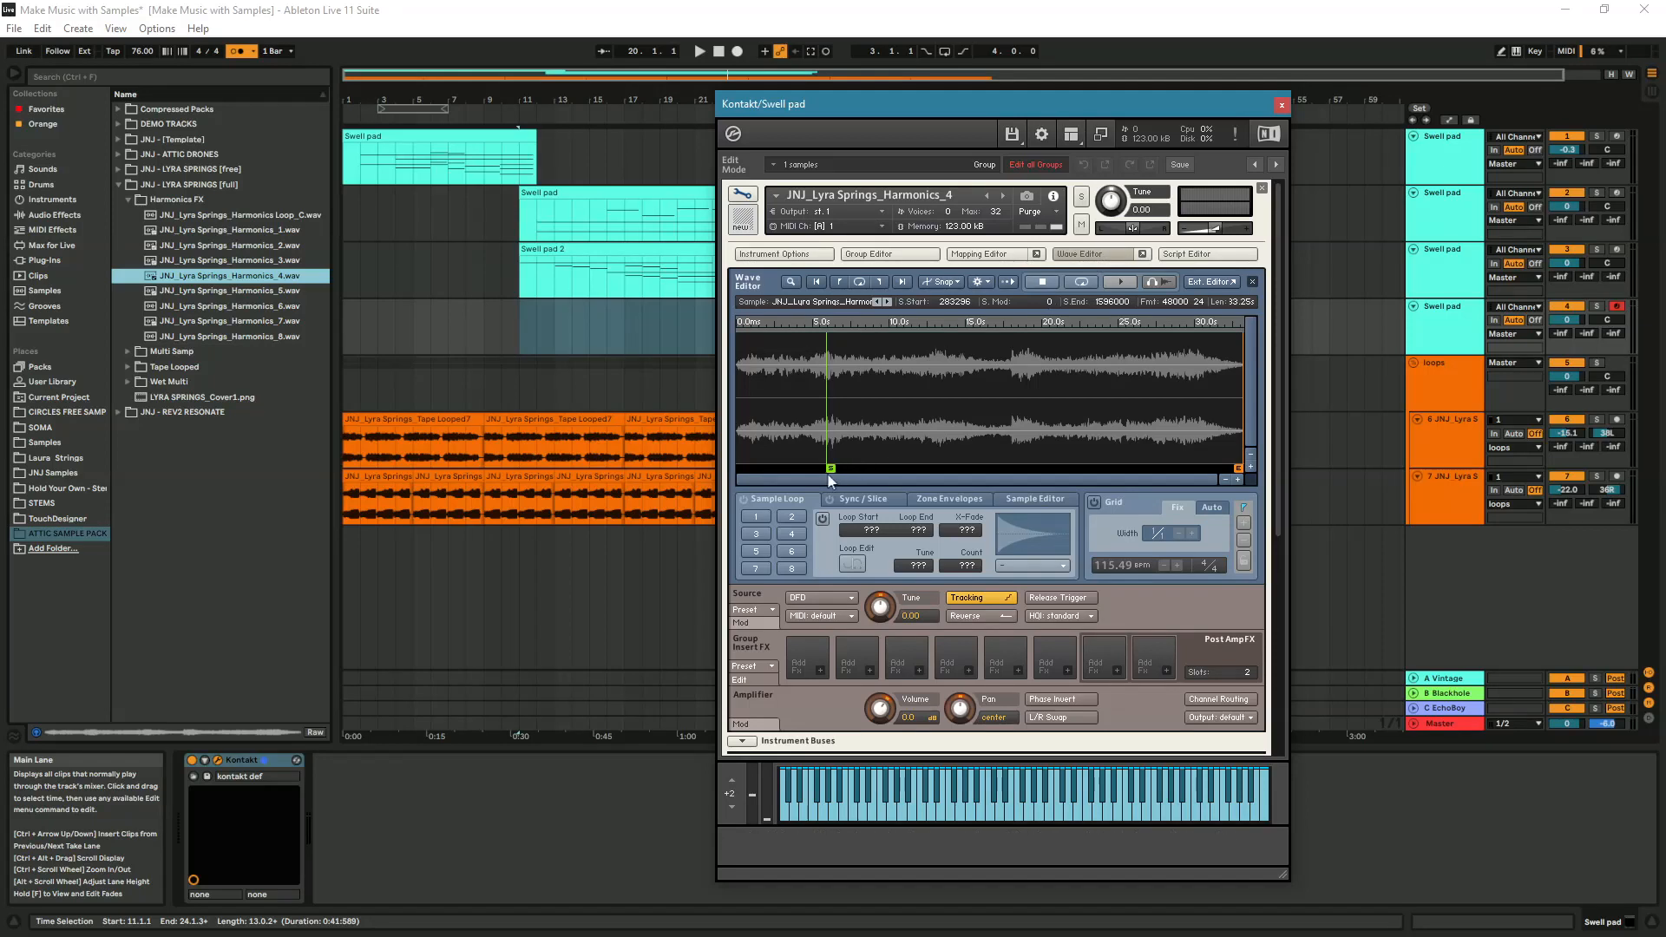
drag(830, 467, 856, 469)
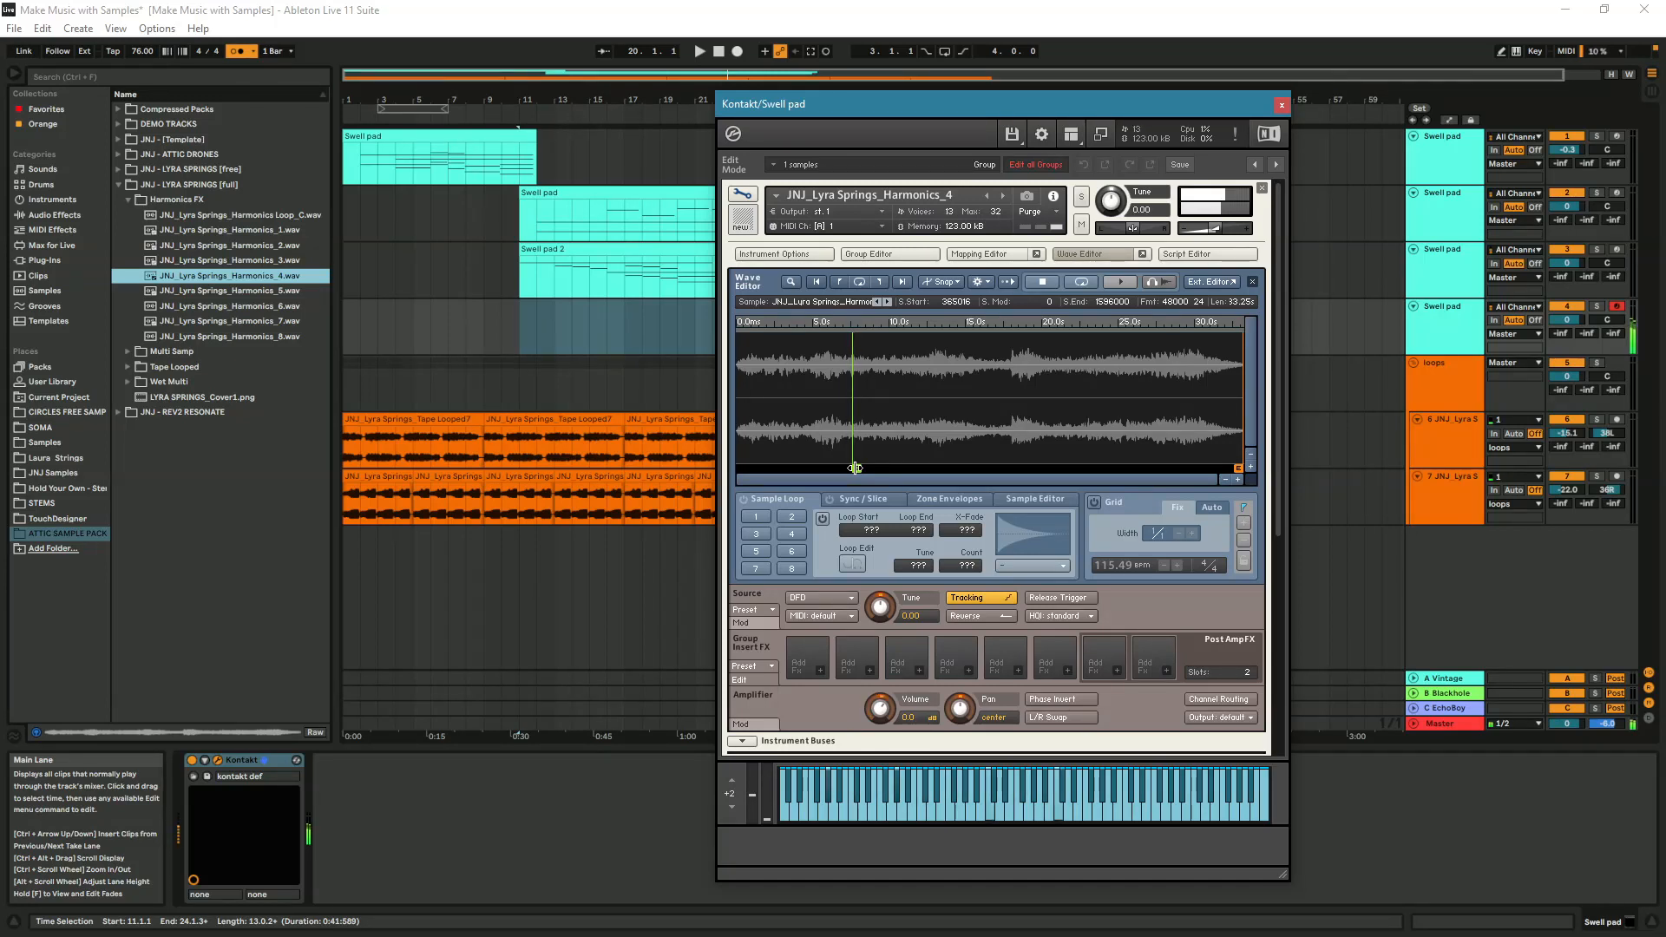
drag(854, 468, 926, 466)
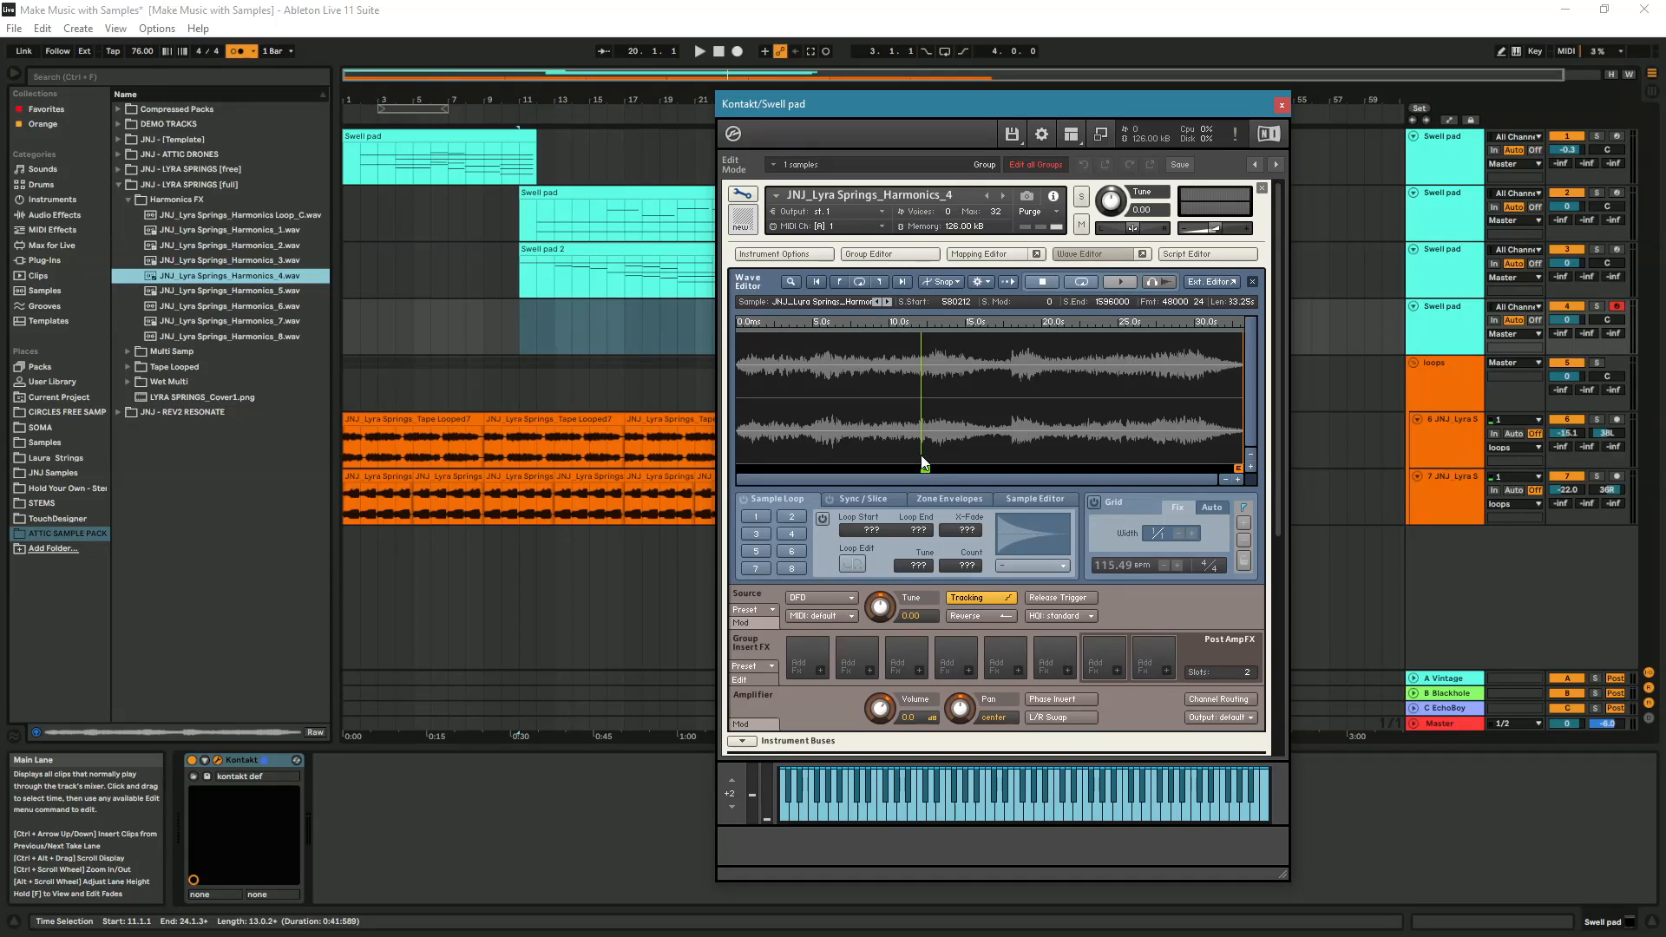
drag(925, 469, 939, 467)
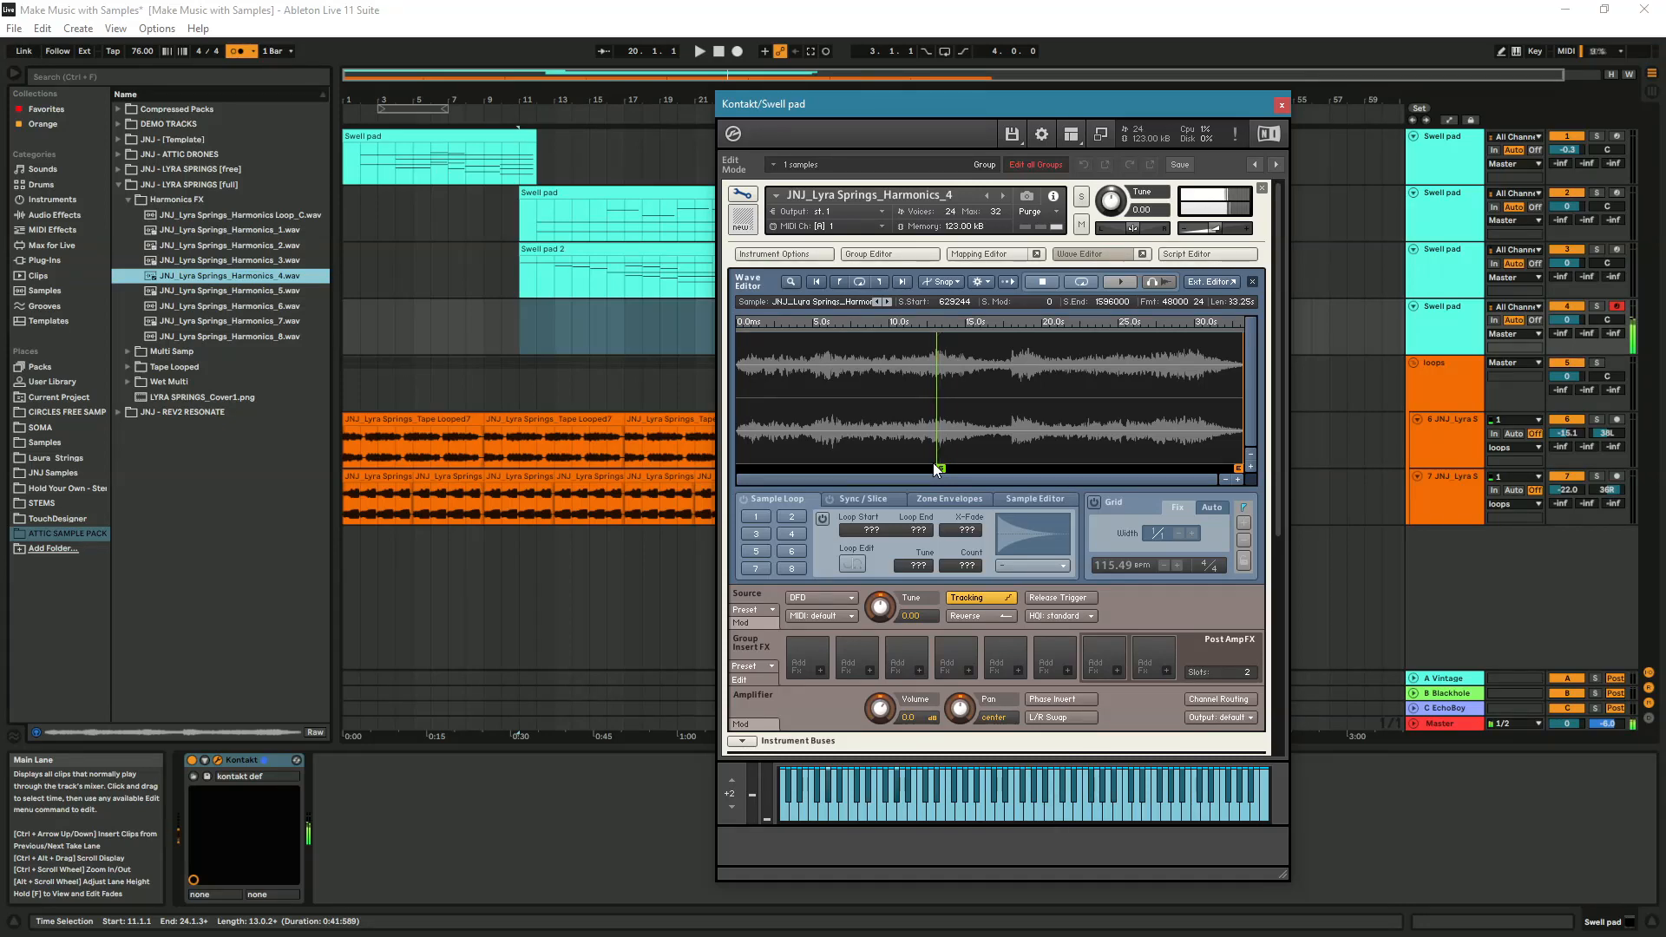
- Raise the volume envelope's sustain to about -51.9 dB with a slightly longer decay, and close the Kontakt window
drag(1281, 370, 1292, 564)
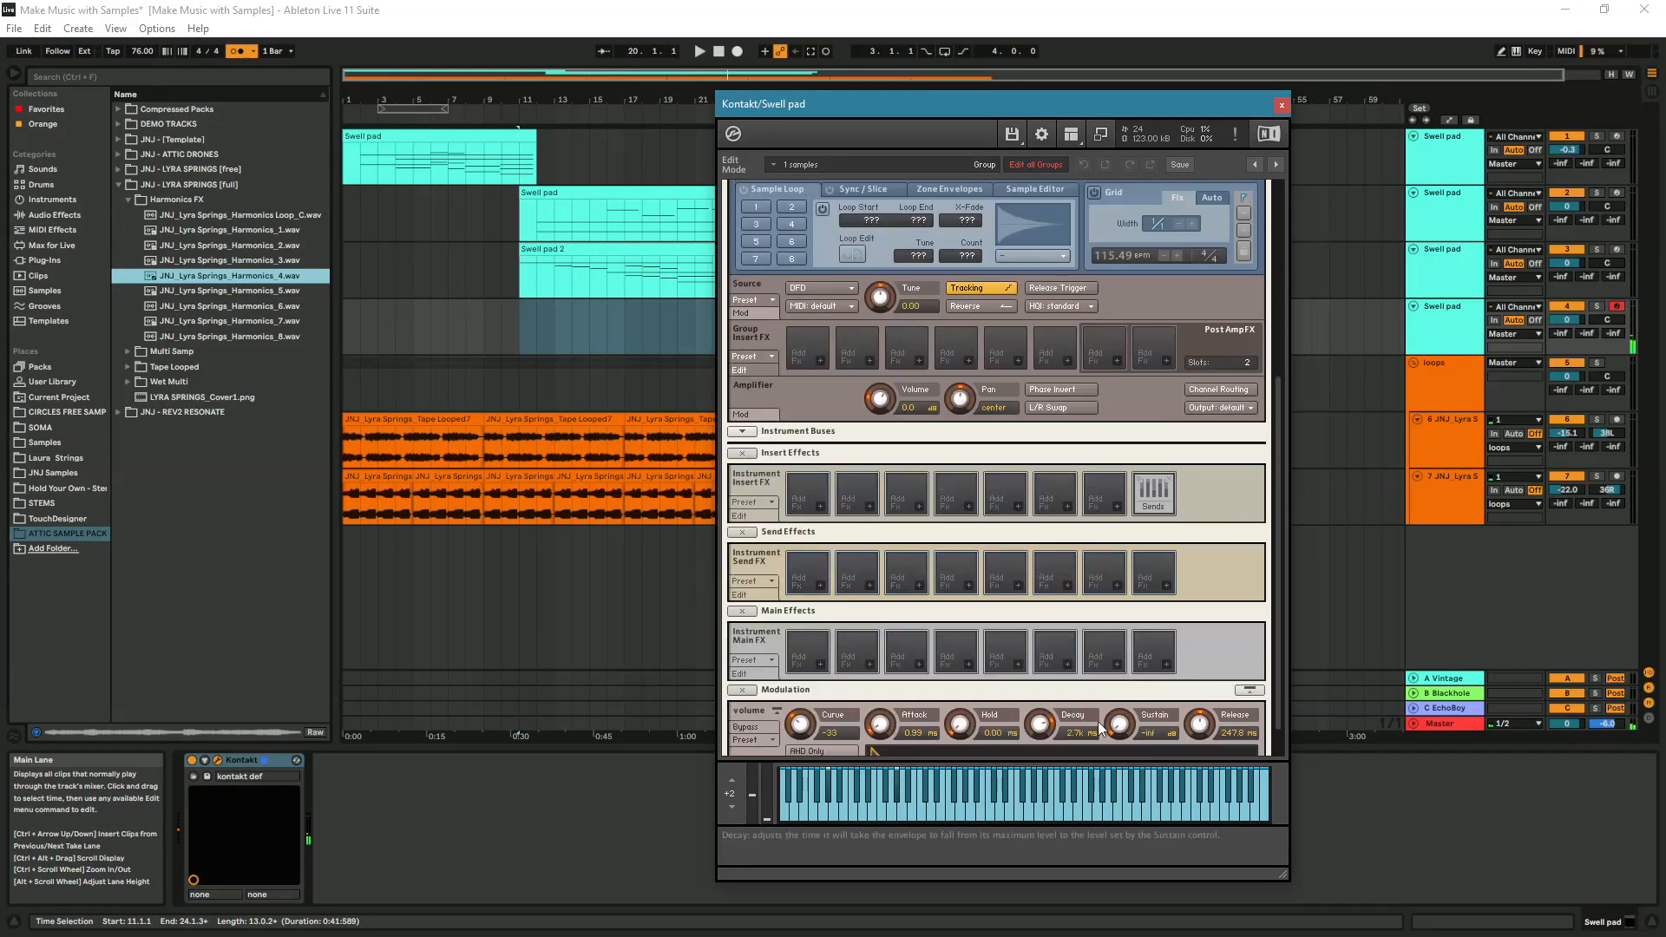
drag(1121, 726, 1121, 717)
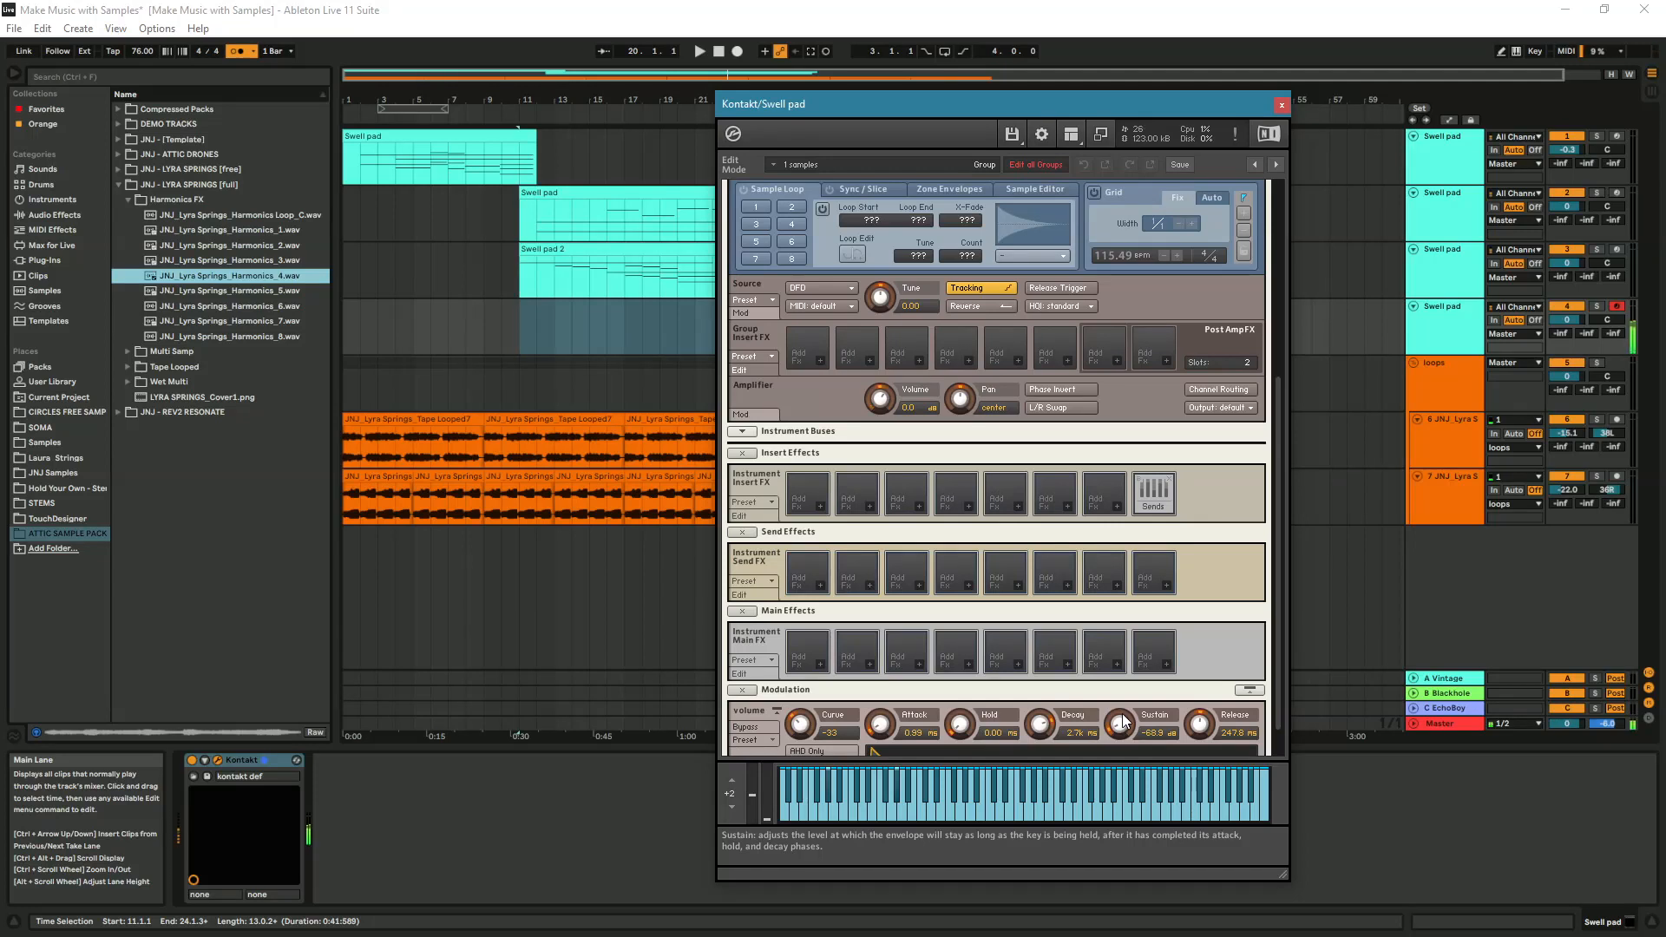
scroll(1123, 710, up, 3)
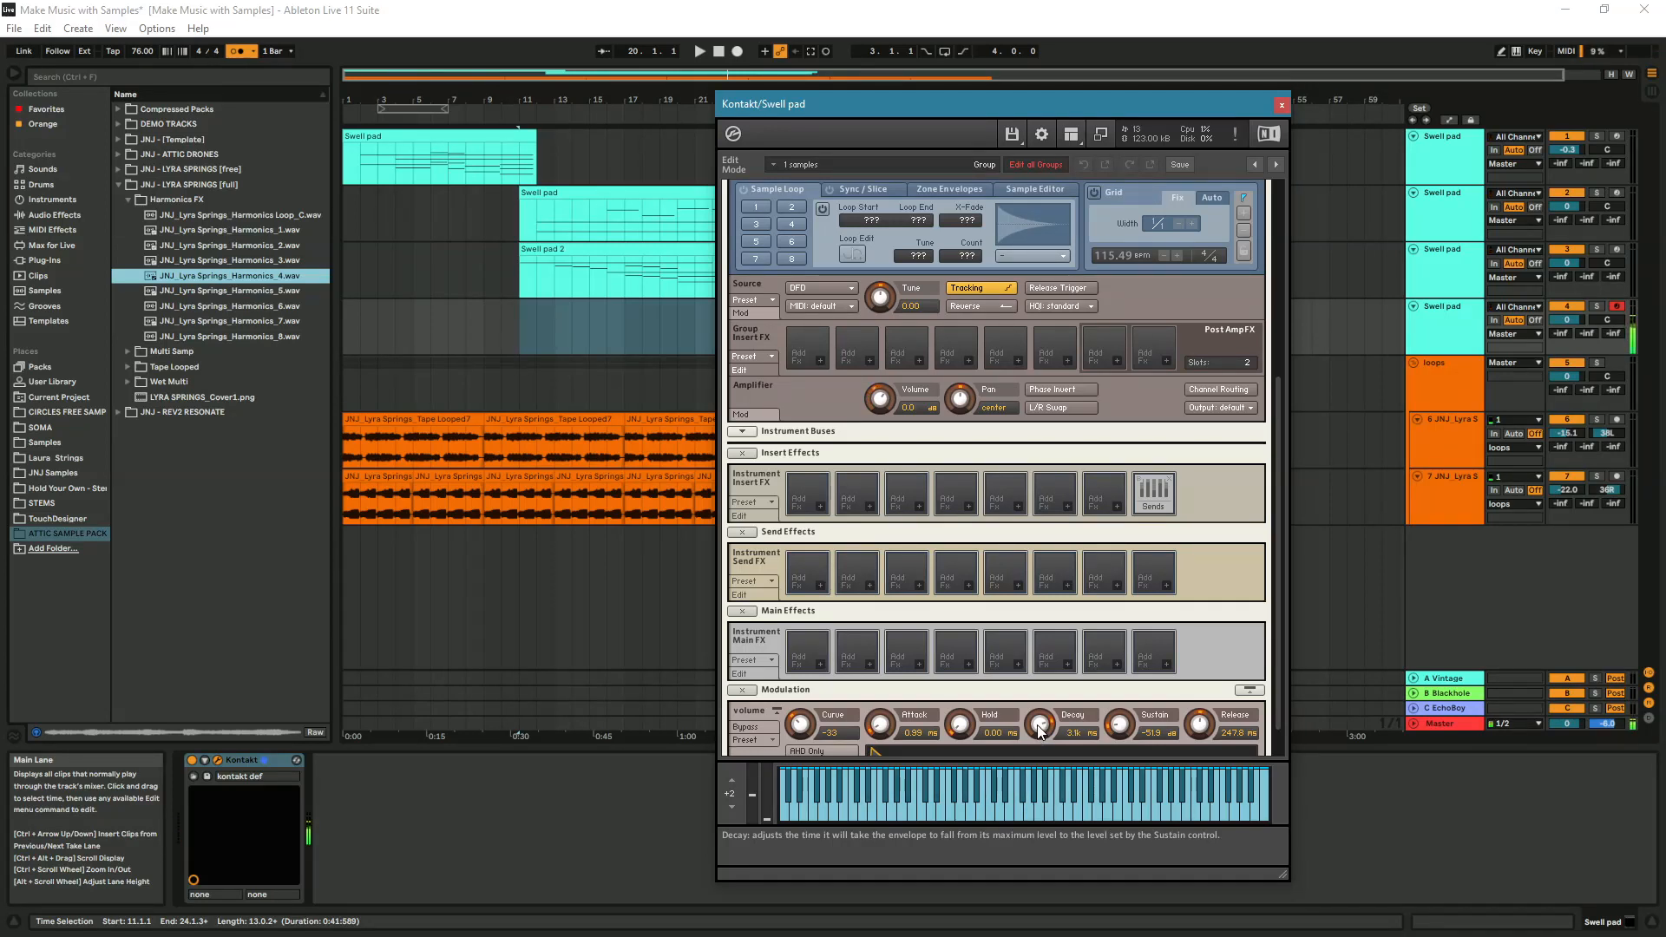
drag(1281, 611, 1295, 401)
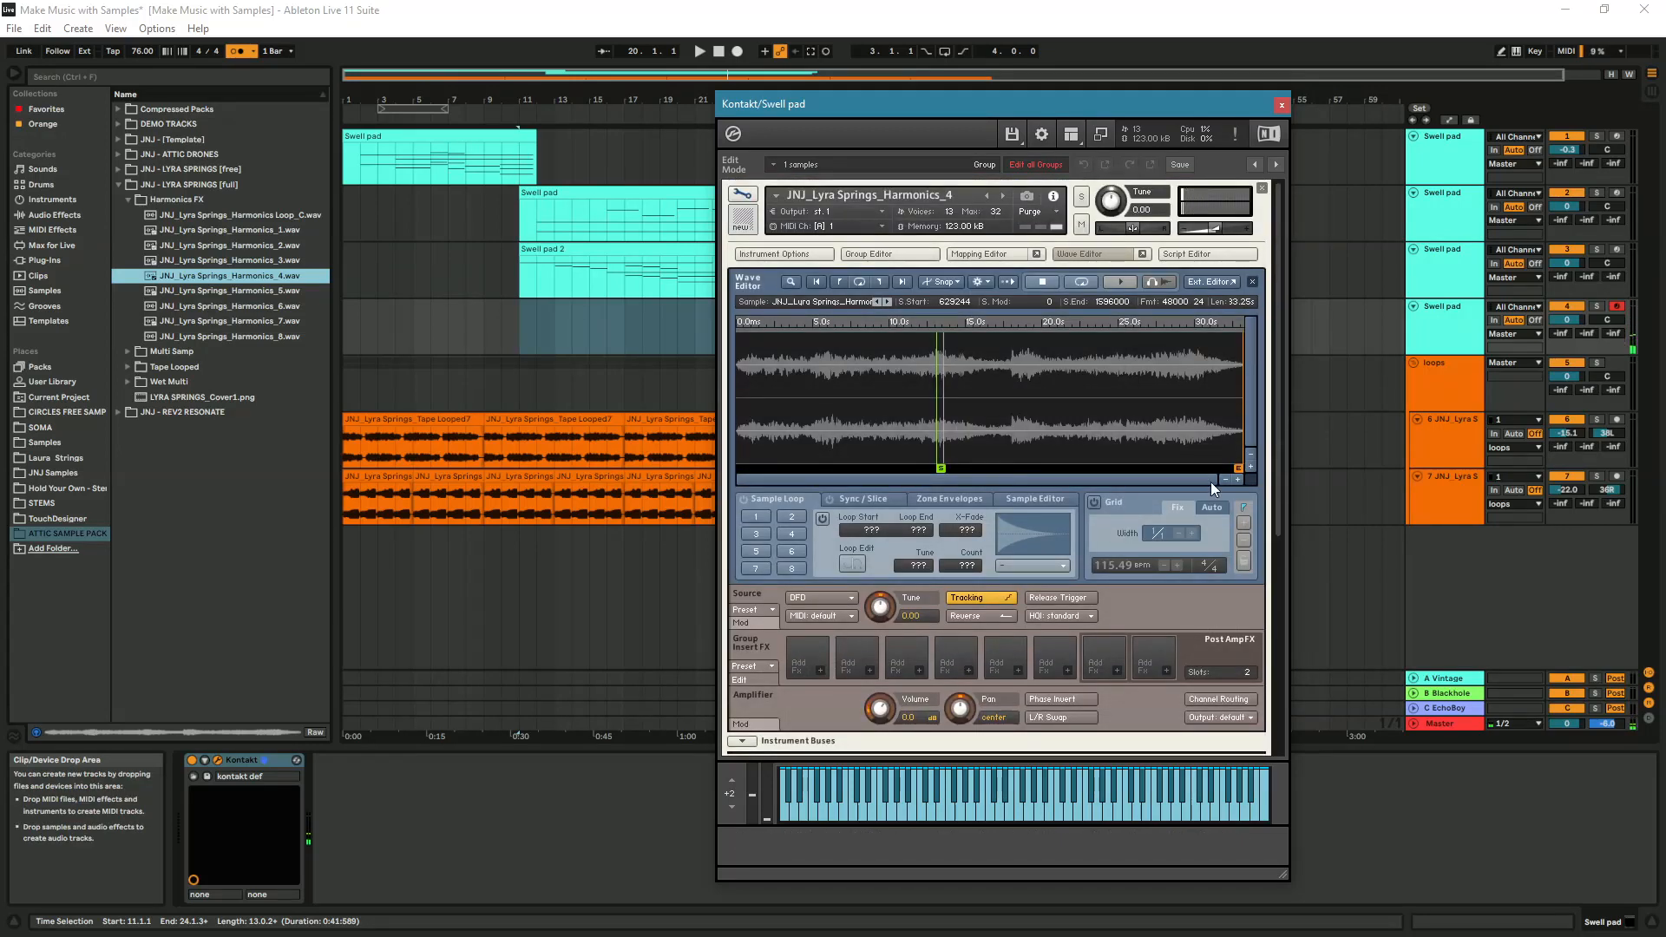
mouse_move(940, 469)
mouse_down()
mouse_move(1159, 467)
mouse_move(941, 468)
mouse_up()
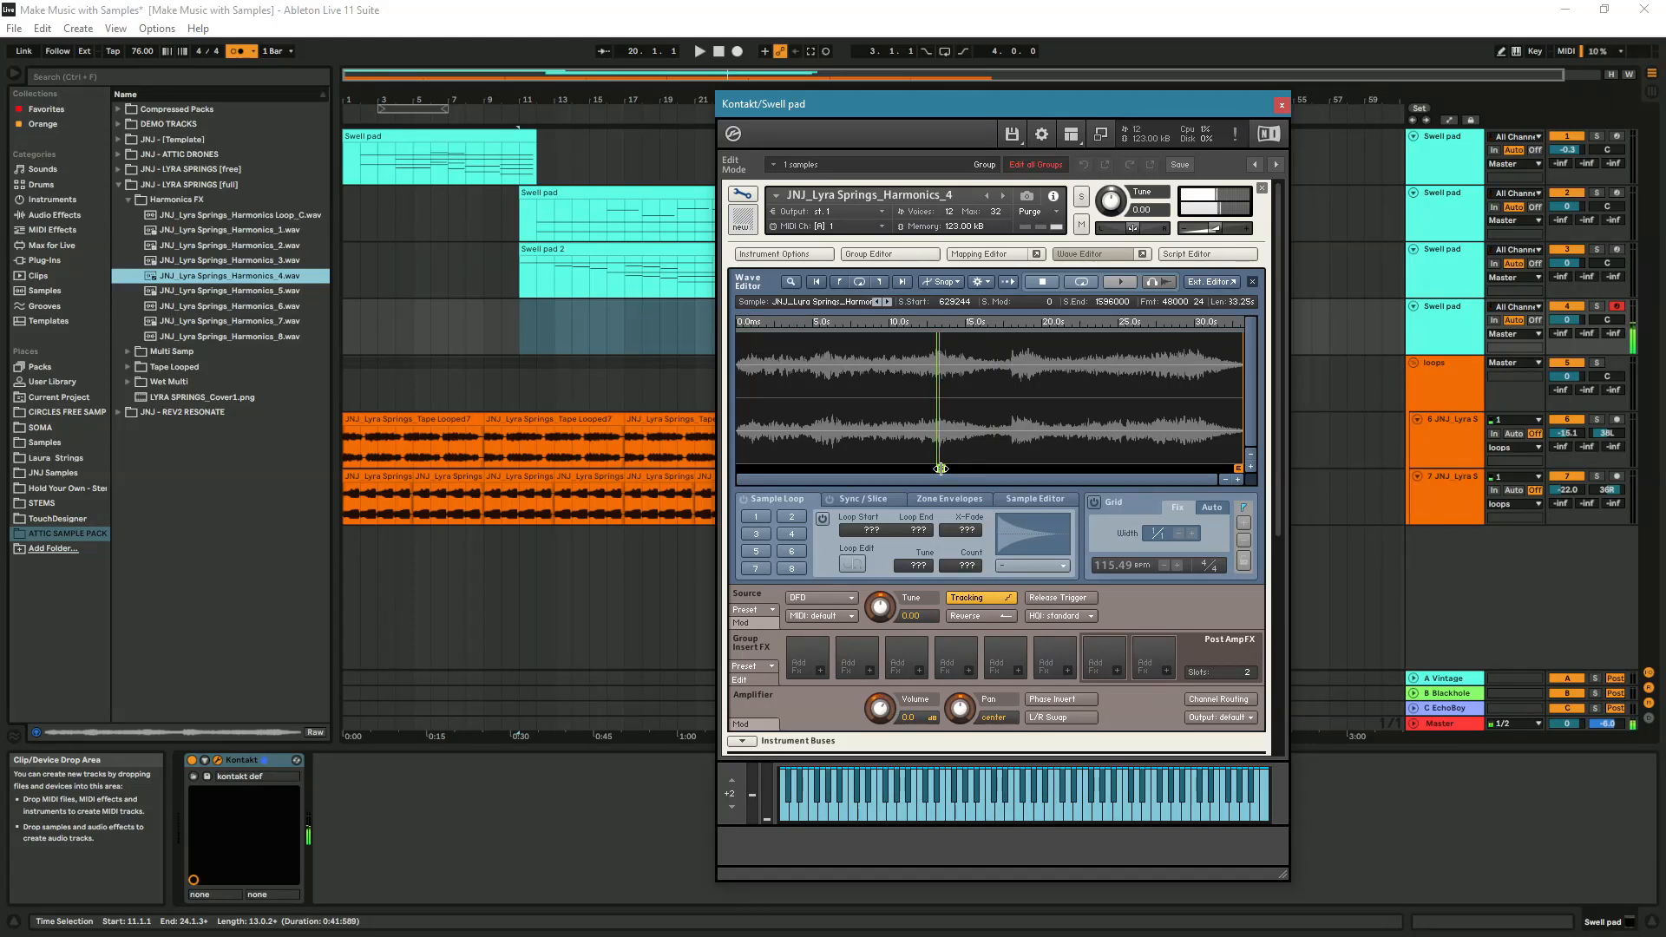
drag(1197, 105, 1185, 107)
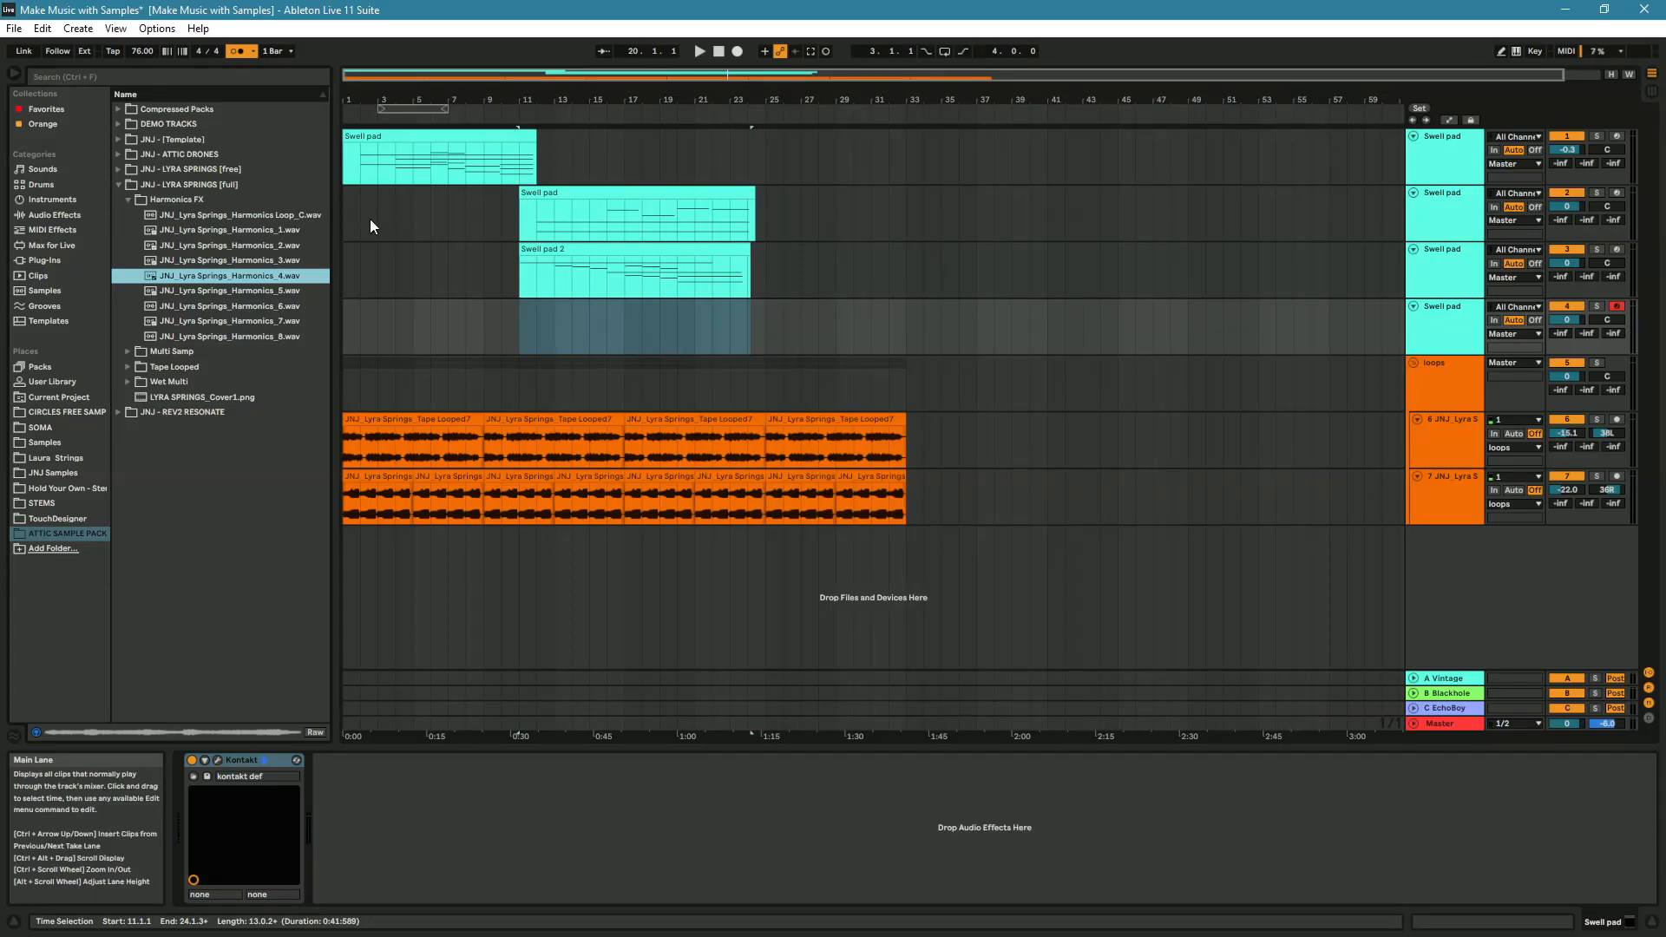
- Lower the first Swell pad track's volume, set its send B to -8.7 dB and the second track's send C to -3.0 dB
click(370, 220)
drag(1565, 159, 1567, 151)
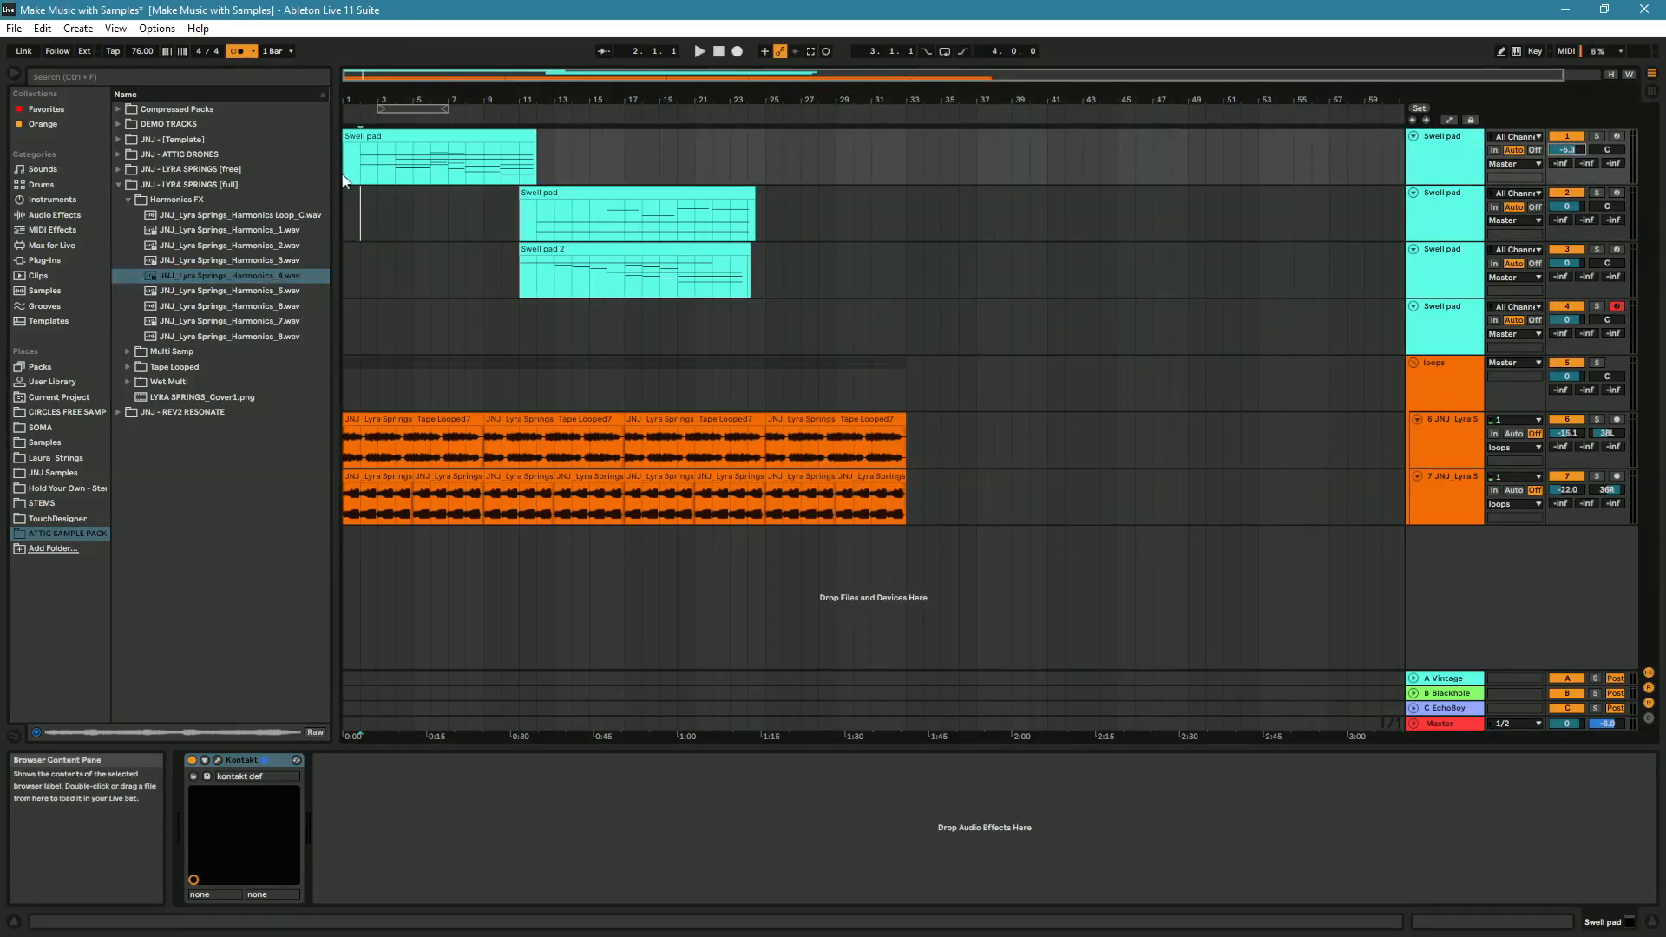
drag(1587, 163, 1587, 126)
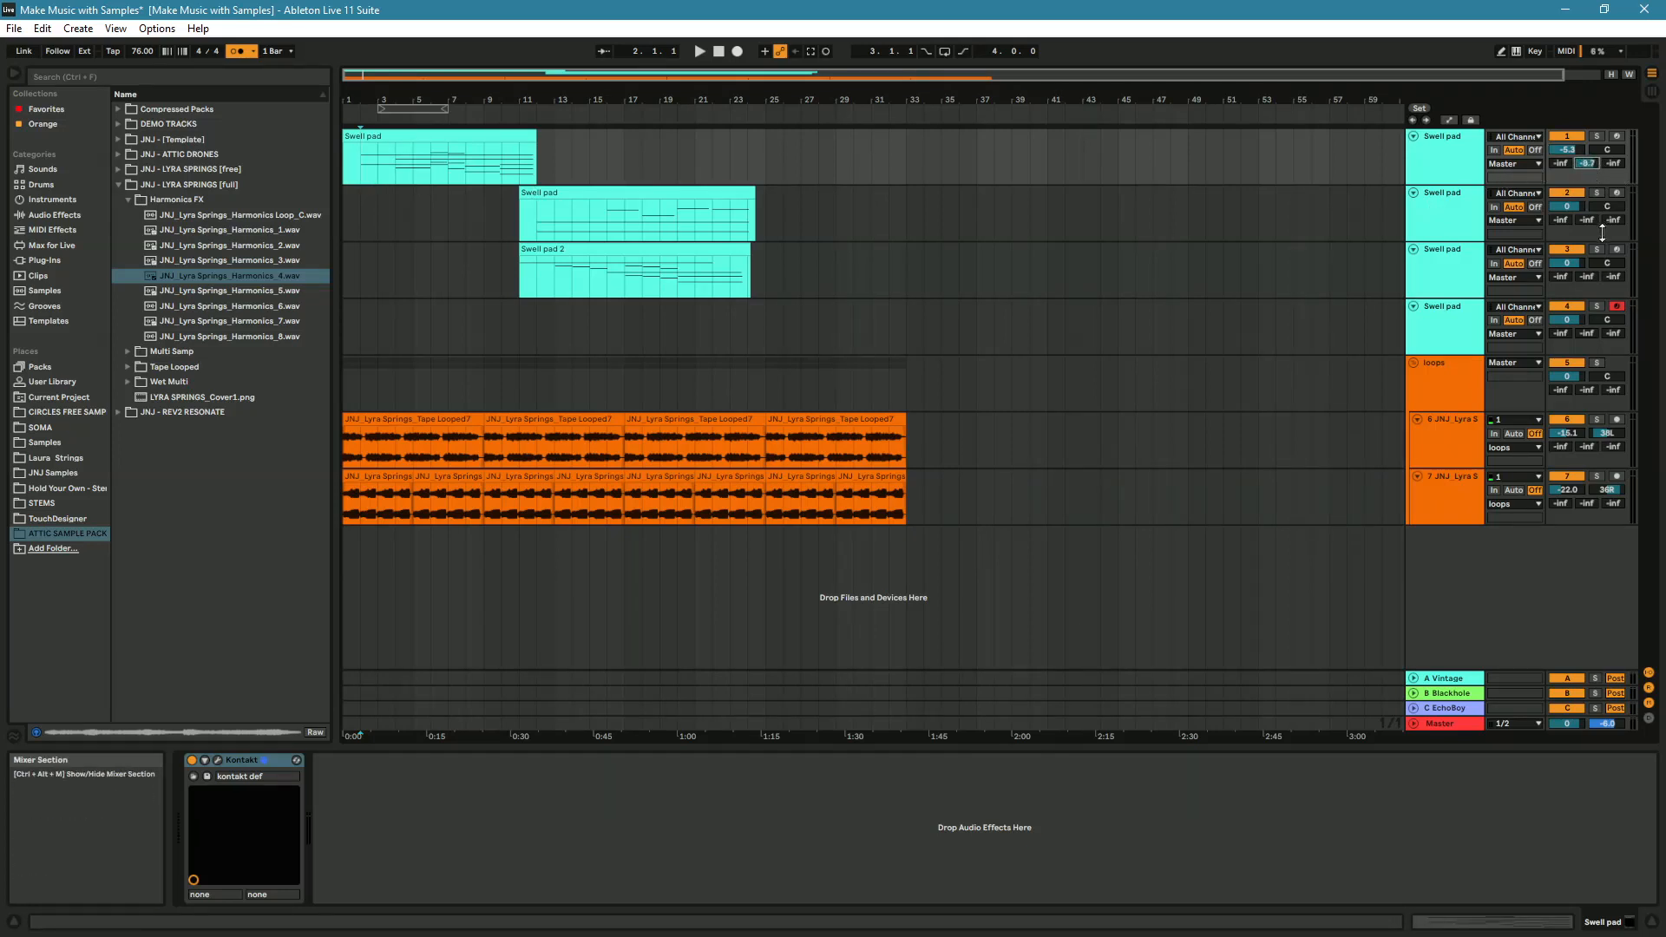
click(1439, 178)
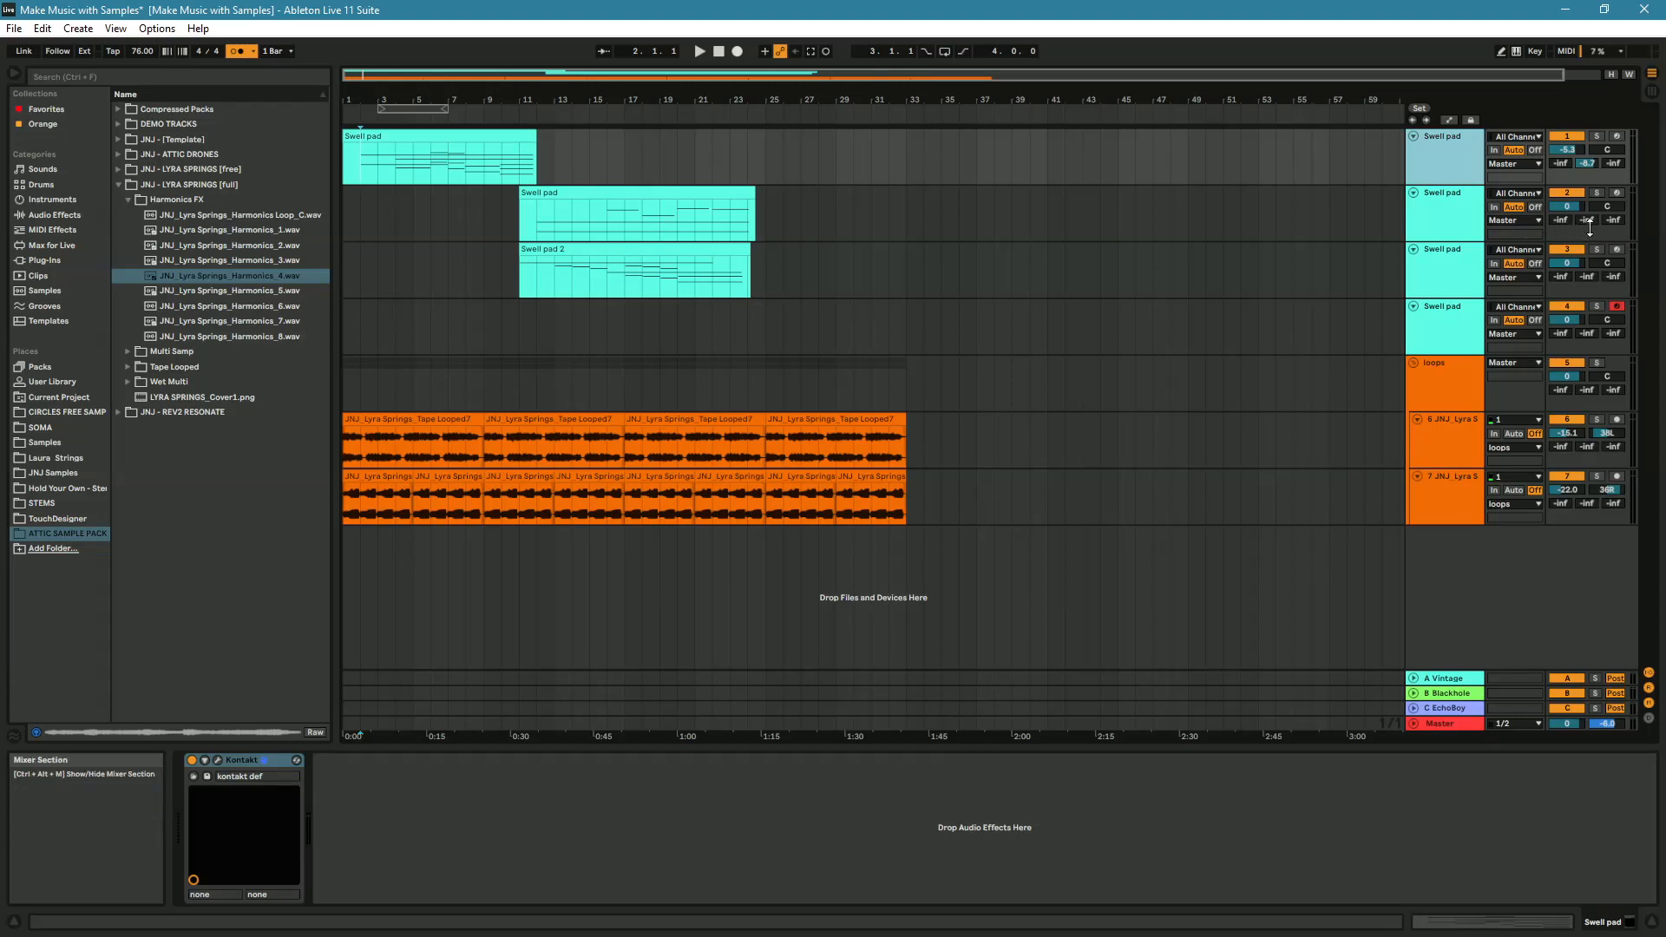
drag(1614, 221, 1614, 198)
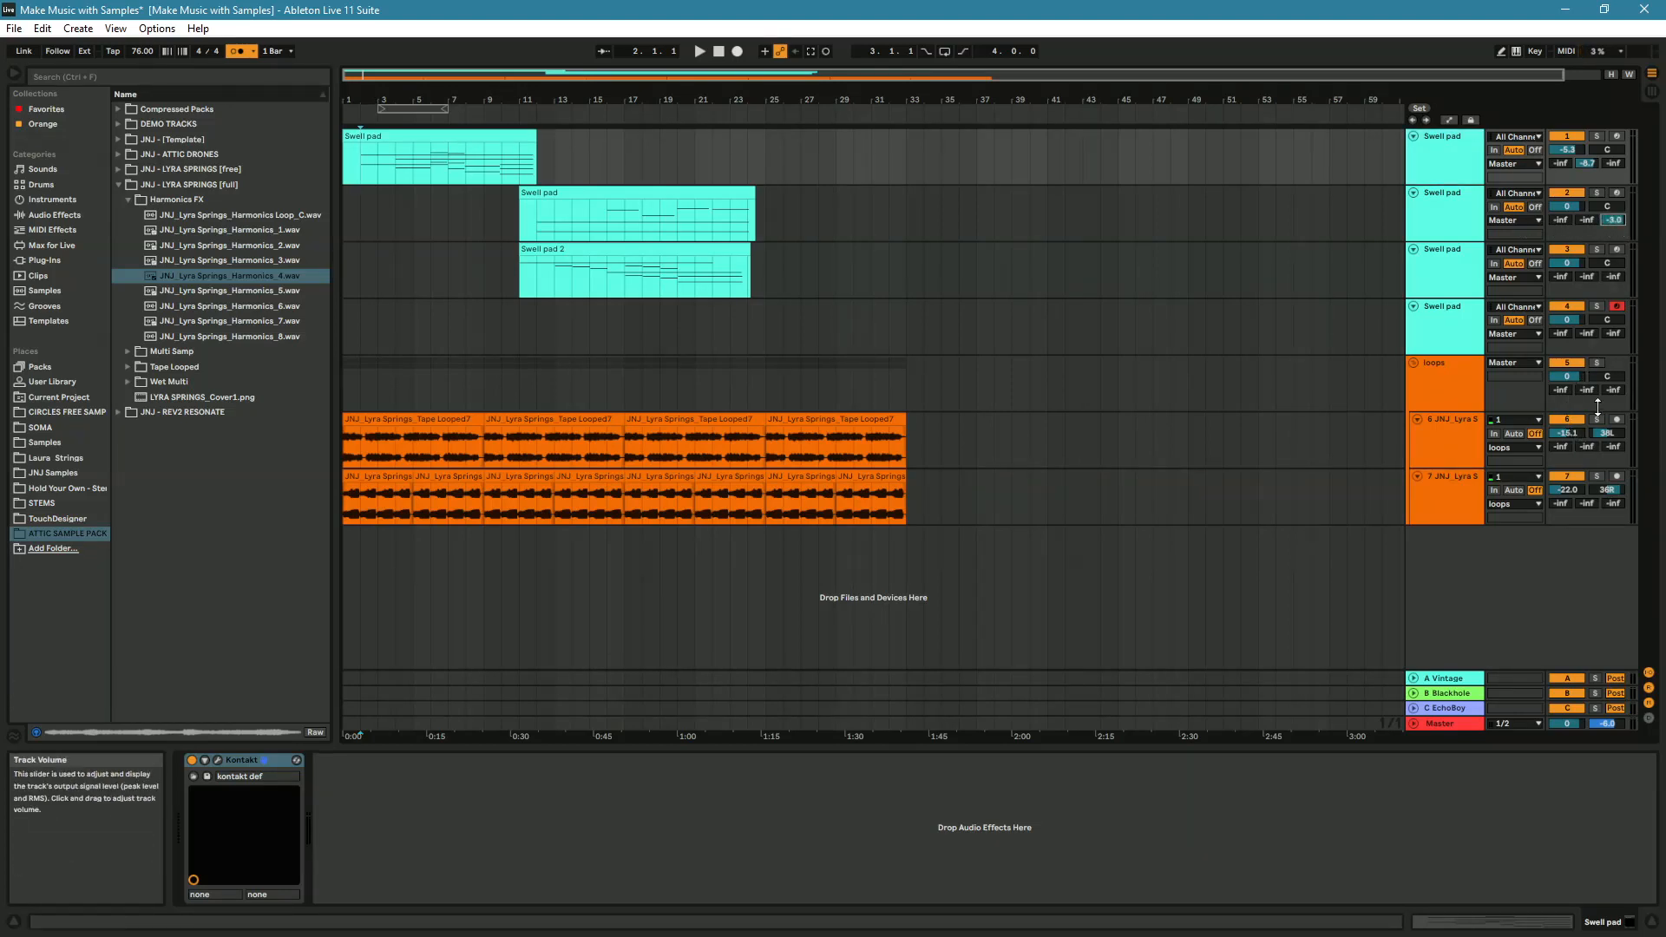
- Add a Compressor and an EQ Eight from Favorites to the fourth Swell pad track, and arm the third Swell pad track as well
click(1445, 389)
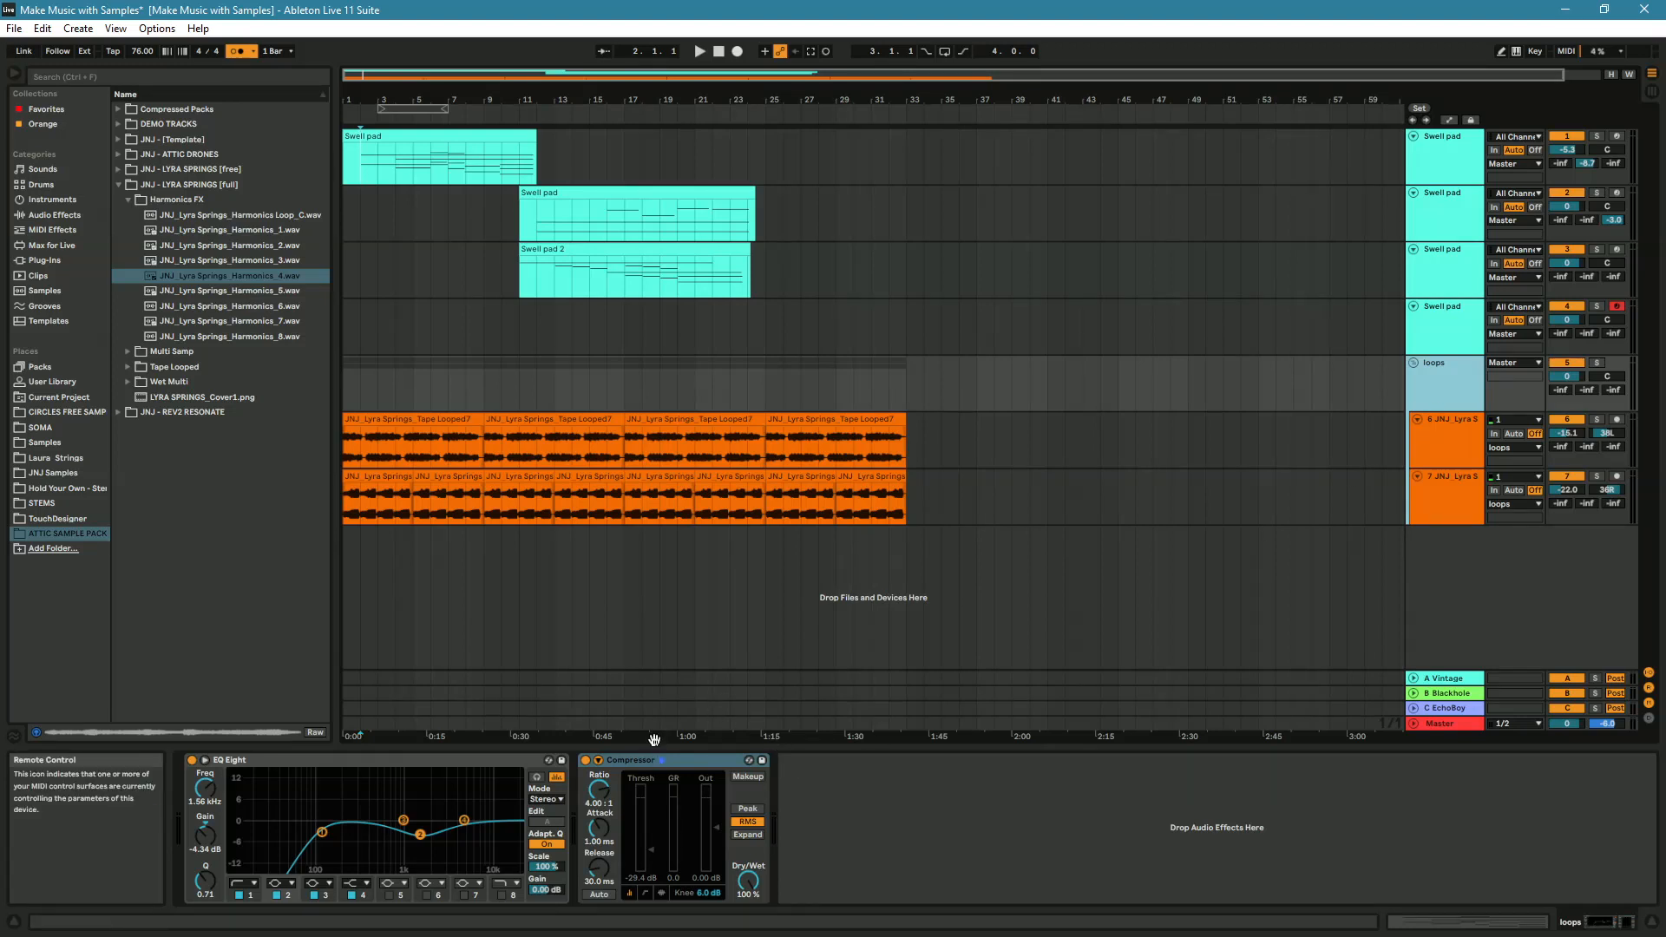
click(350, 330)
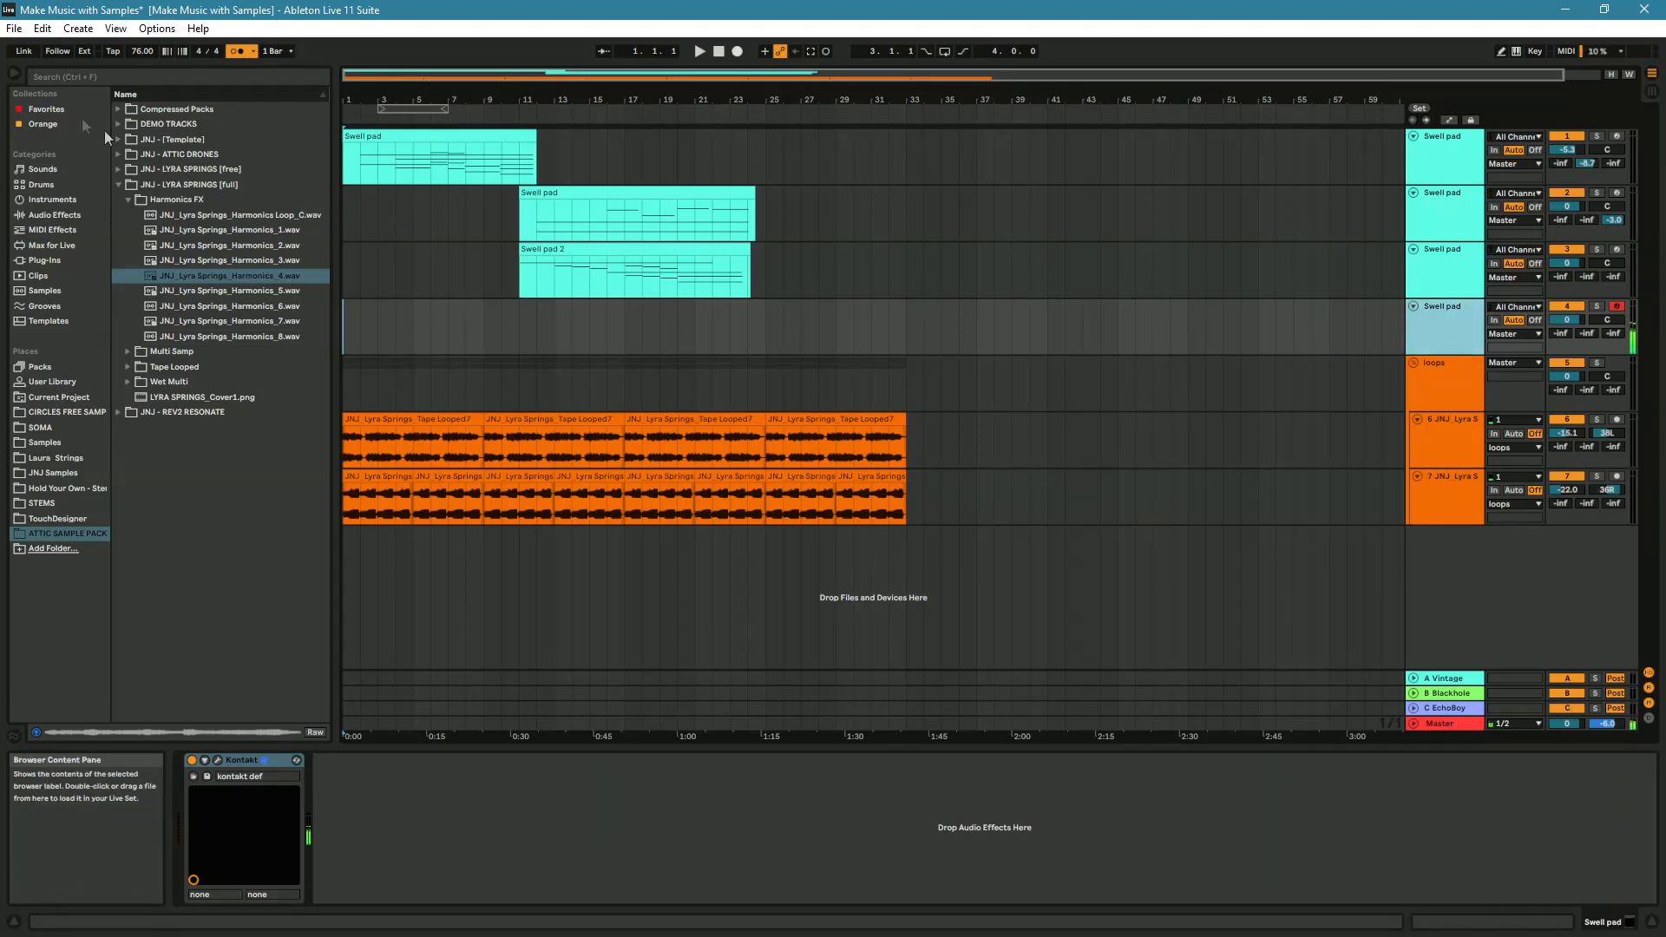
click(46, 109)
scroll(174, 173, up, 4)
click(1616, 249)
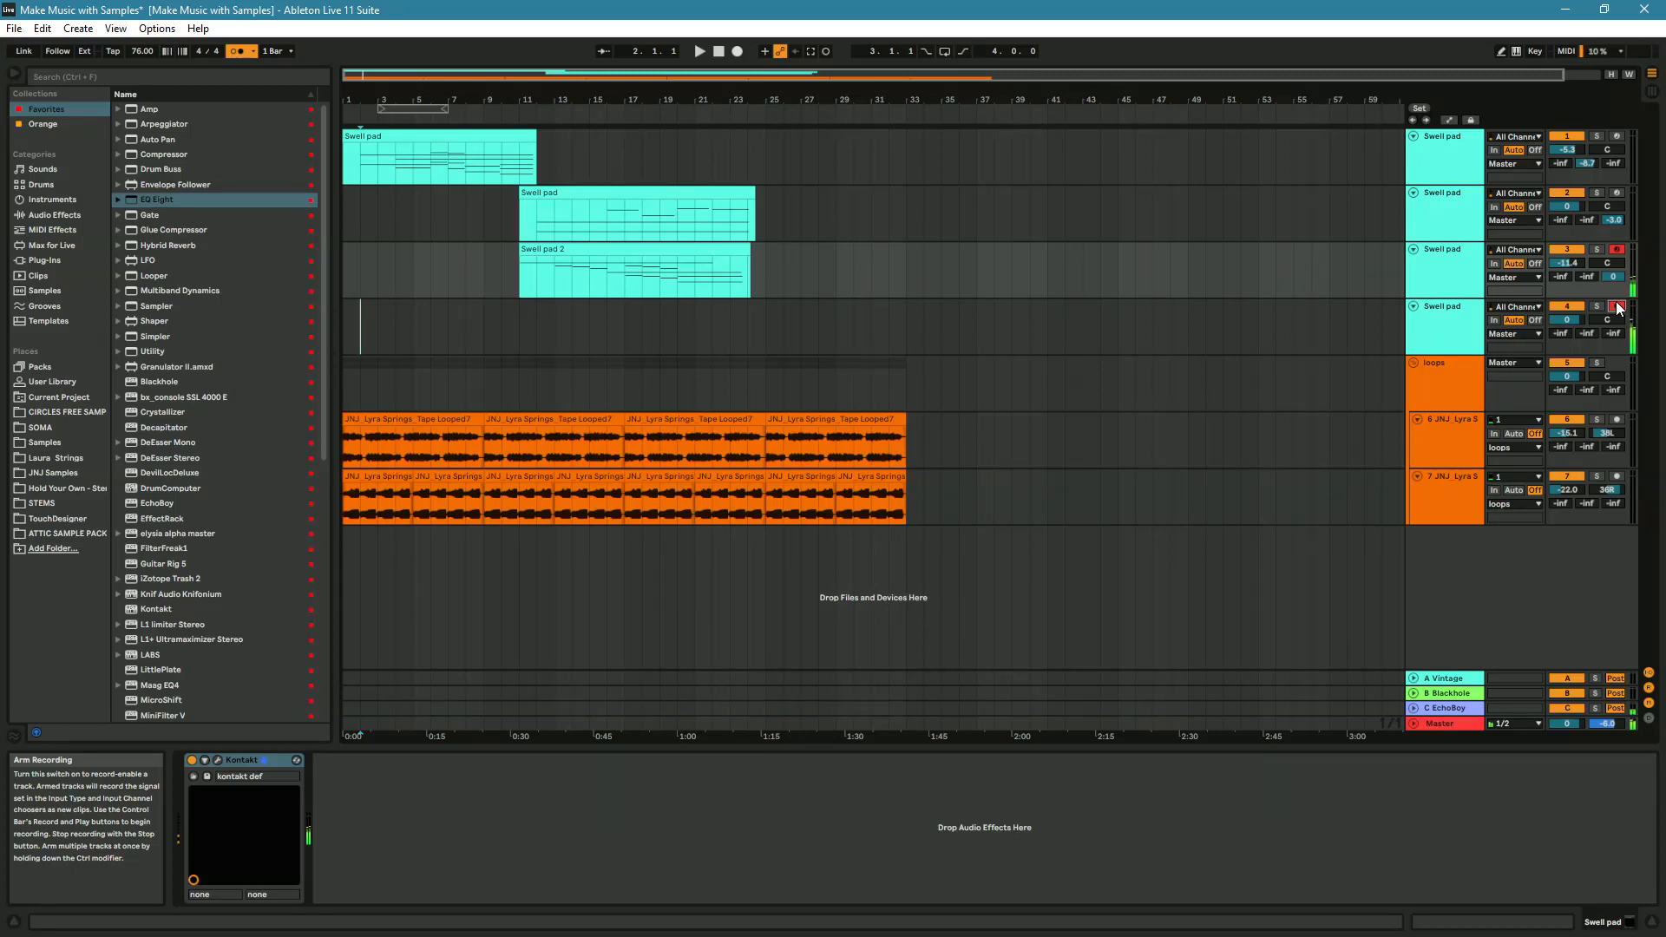
- Reopen Kontakt on the fourth Swell pad track and move the sample's start point back to about 12 s
click(1468, 328)
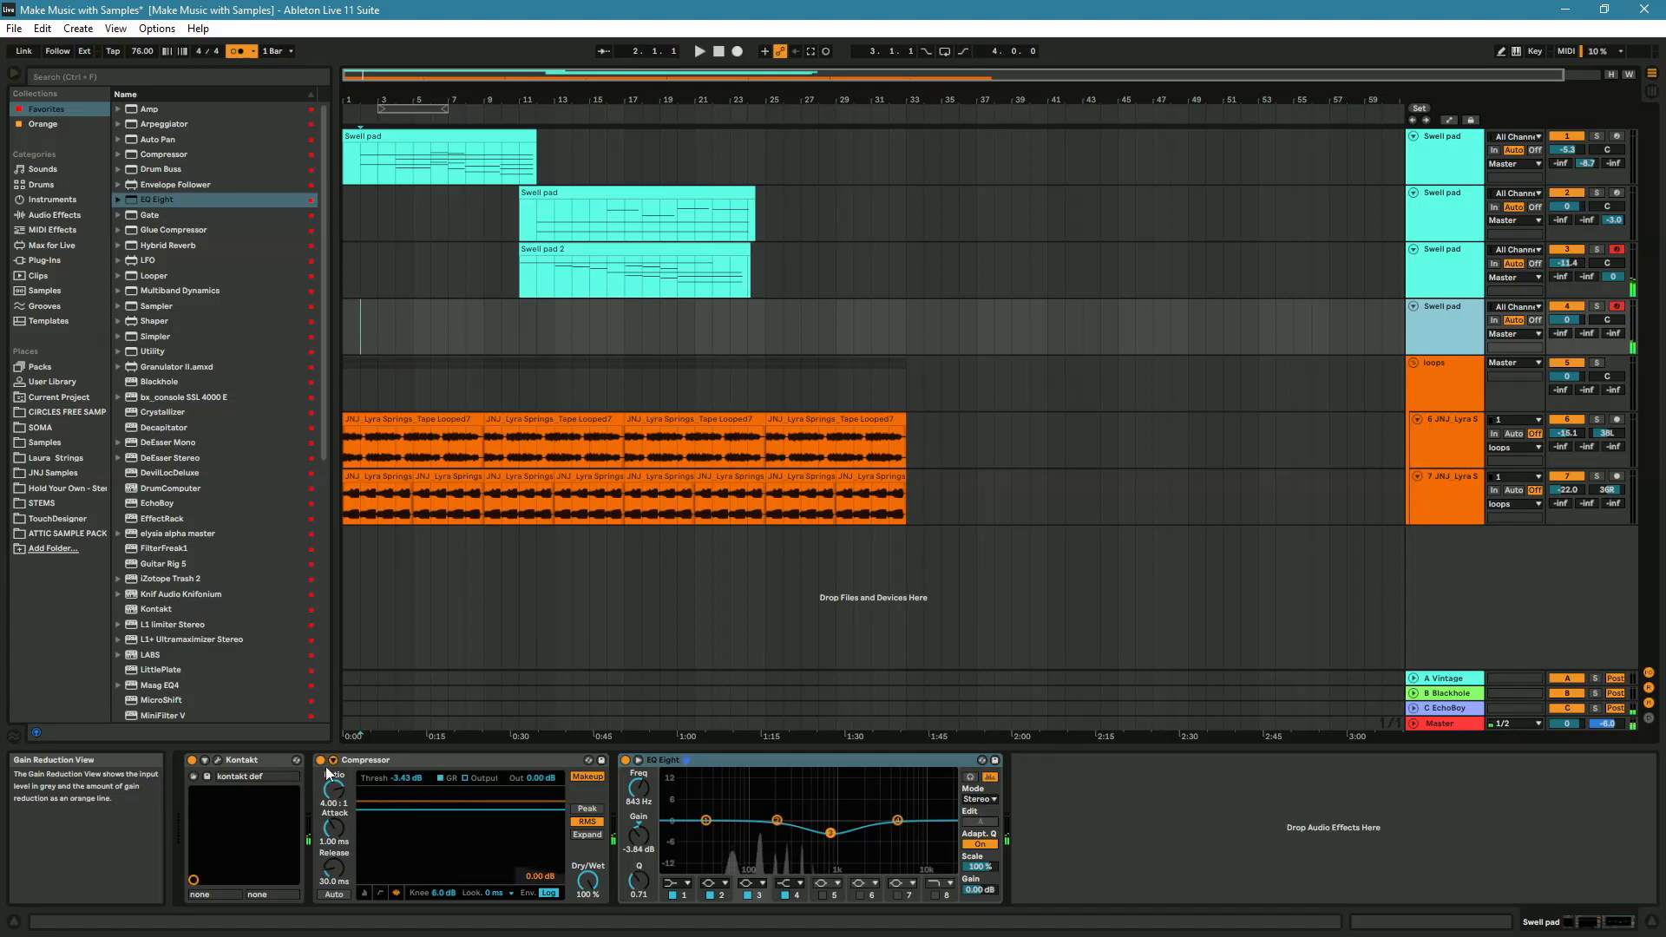
click(217, 759)
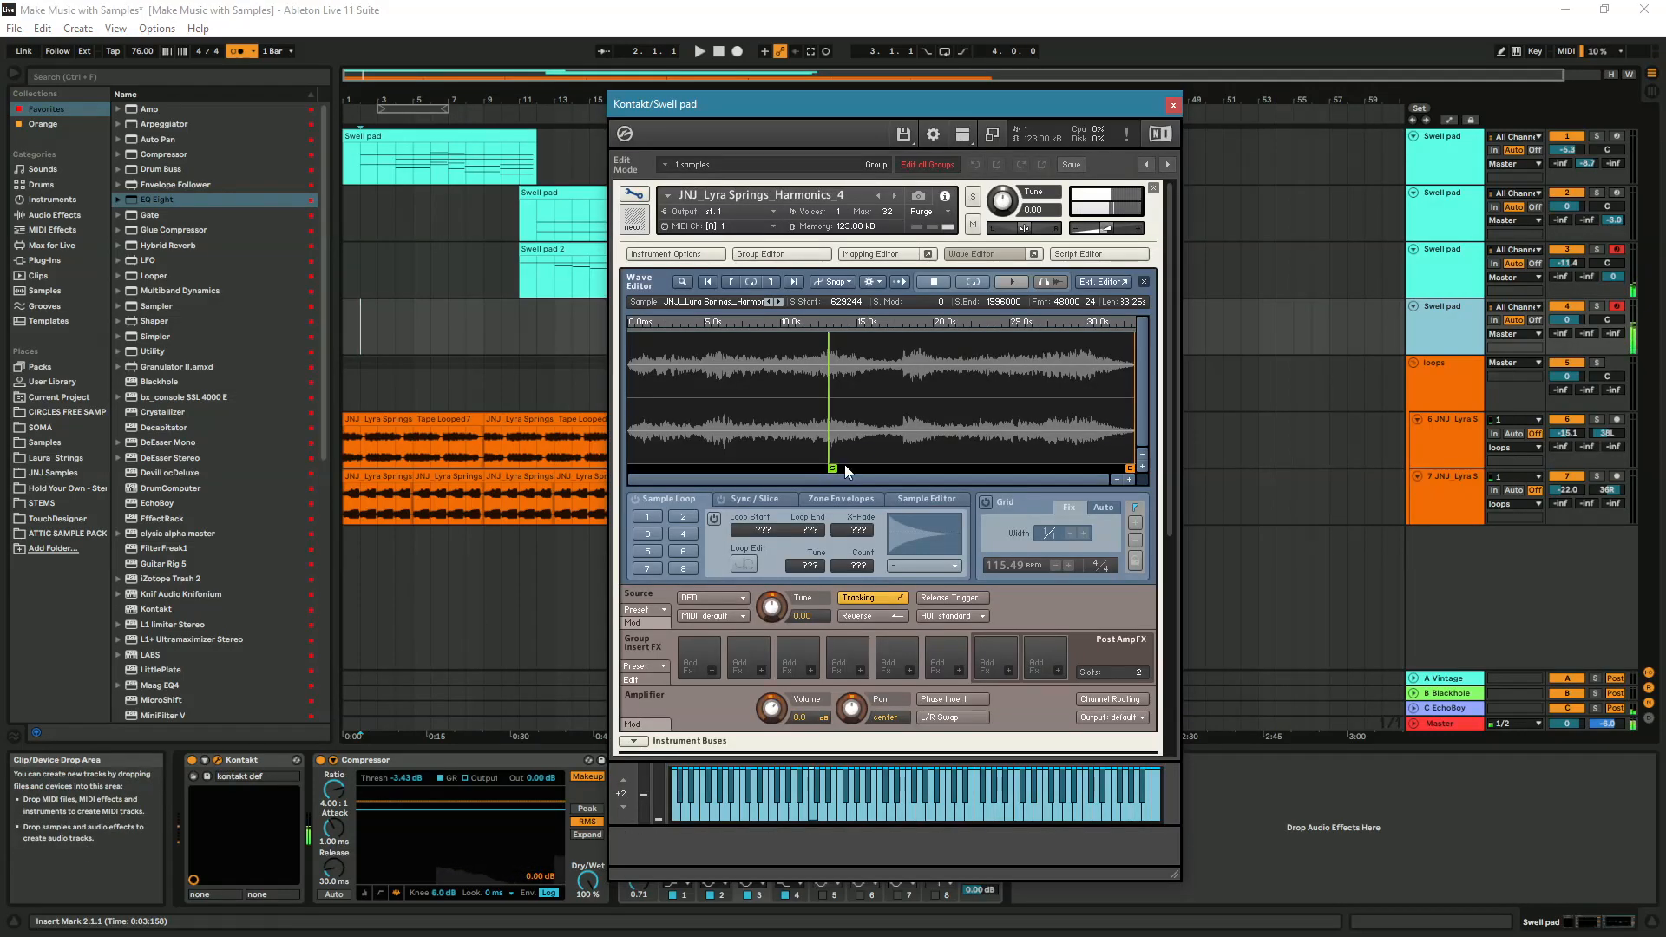
drag(832, 468, 820, 468)
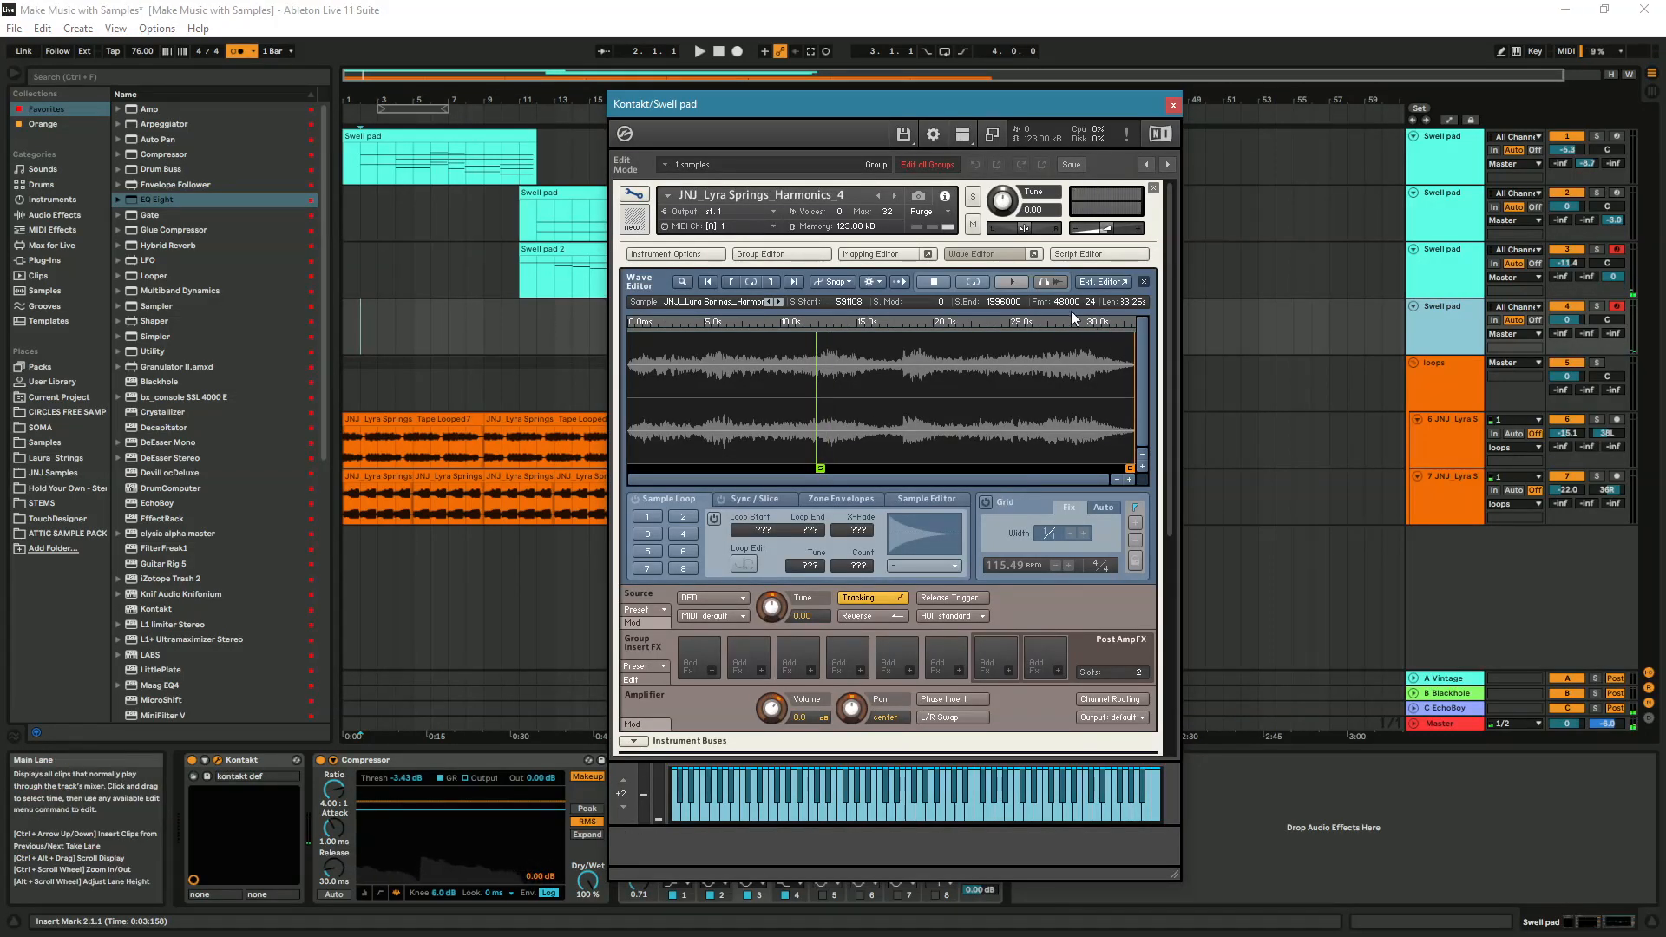
- Tune the Harmonics_4 zone to -0.25 in the Mapping Editor and close the Kontakt window
click(885, 255)
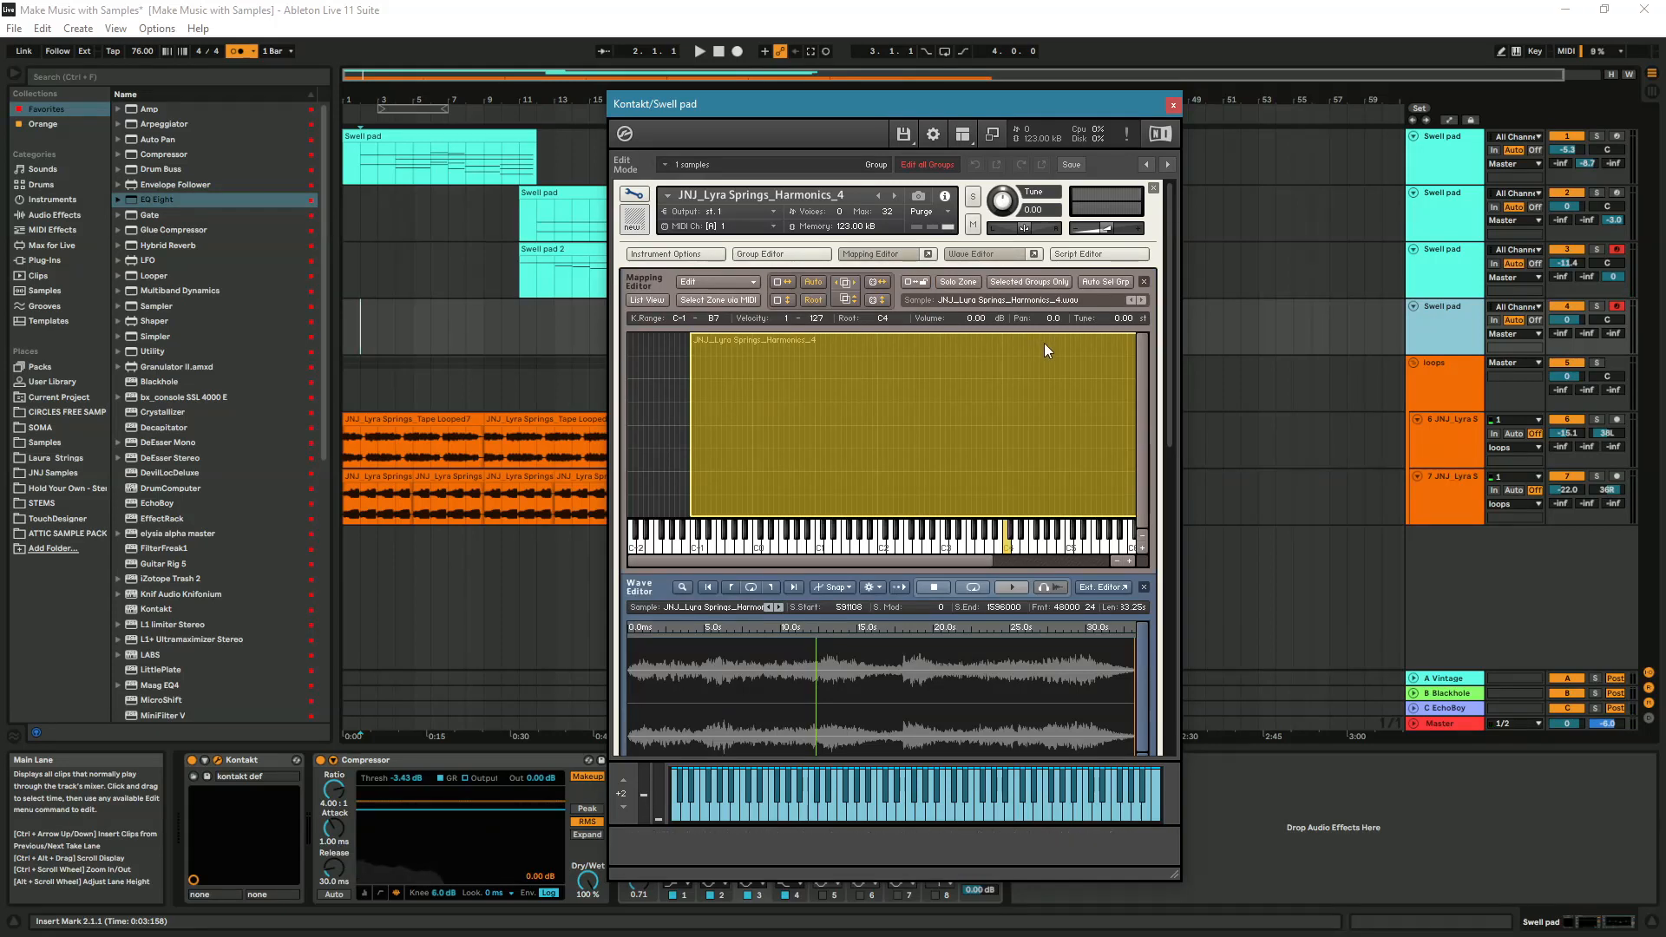
drag(1126, 321, 1125, 325)
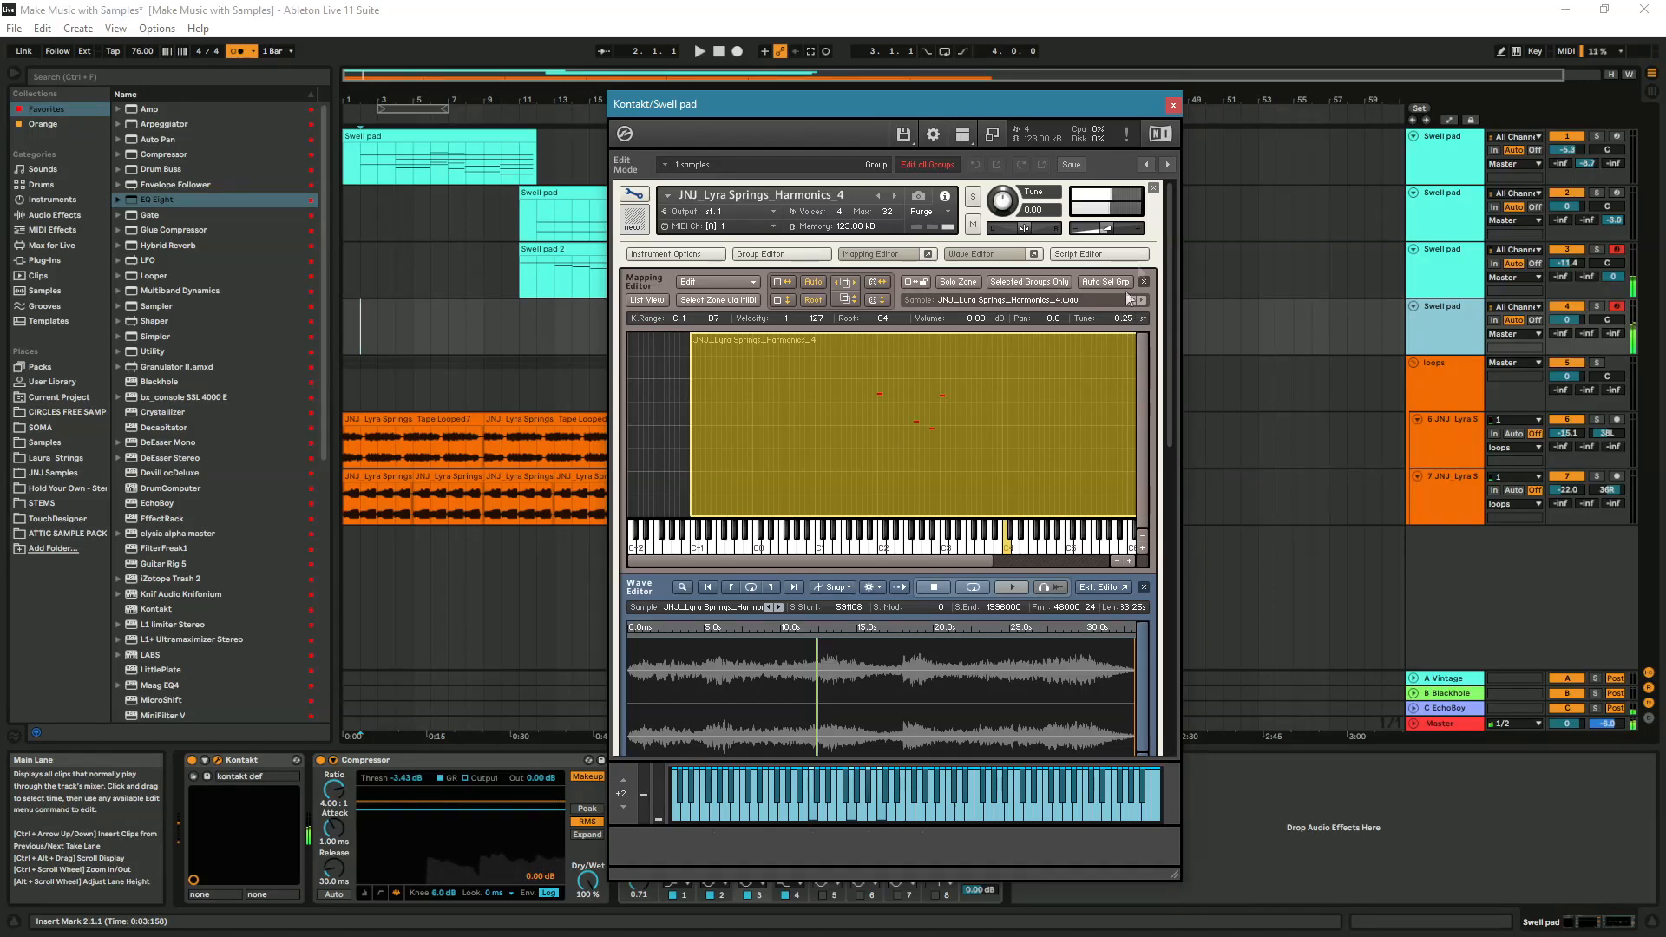
click(1173, 105)
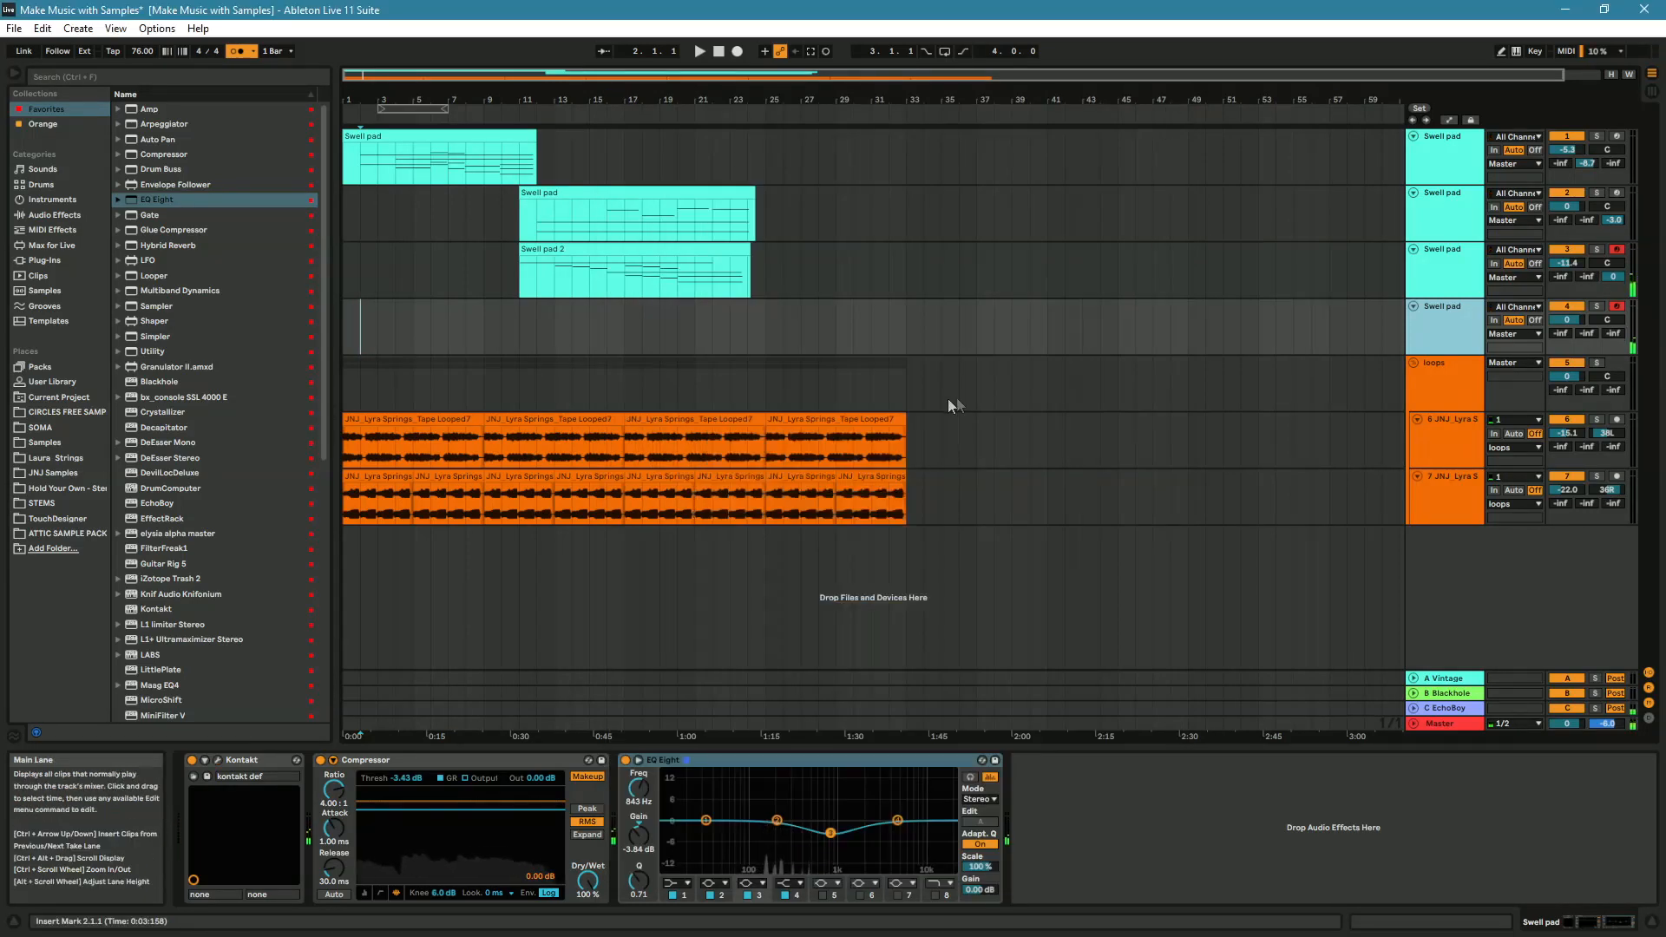
- Disarm the third Swell pad track and arm the second Swell pad track alongside the fourth
click(1459, 267)
click(610, 258)
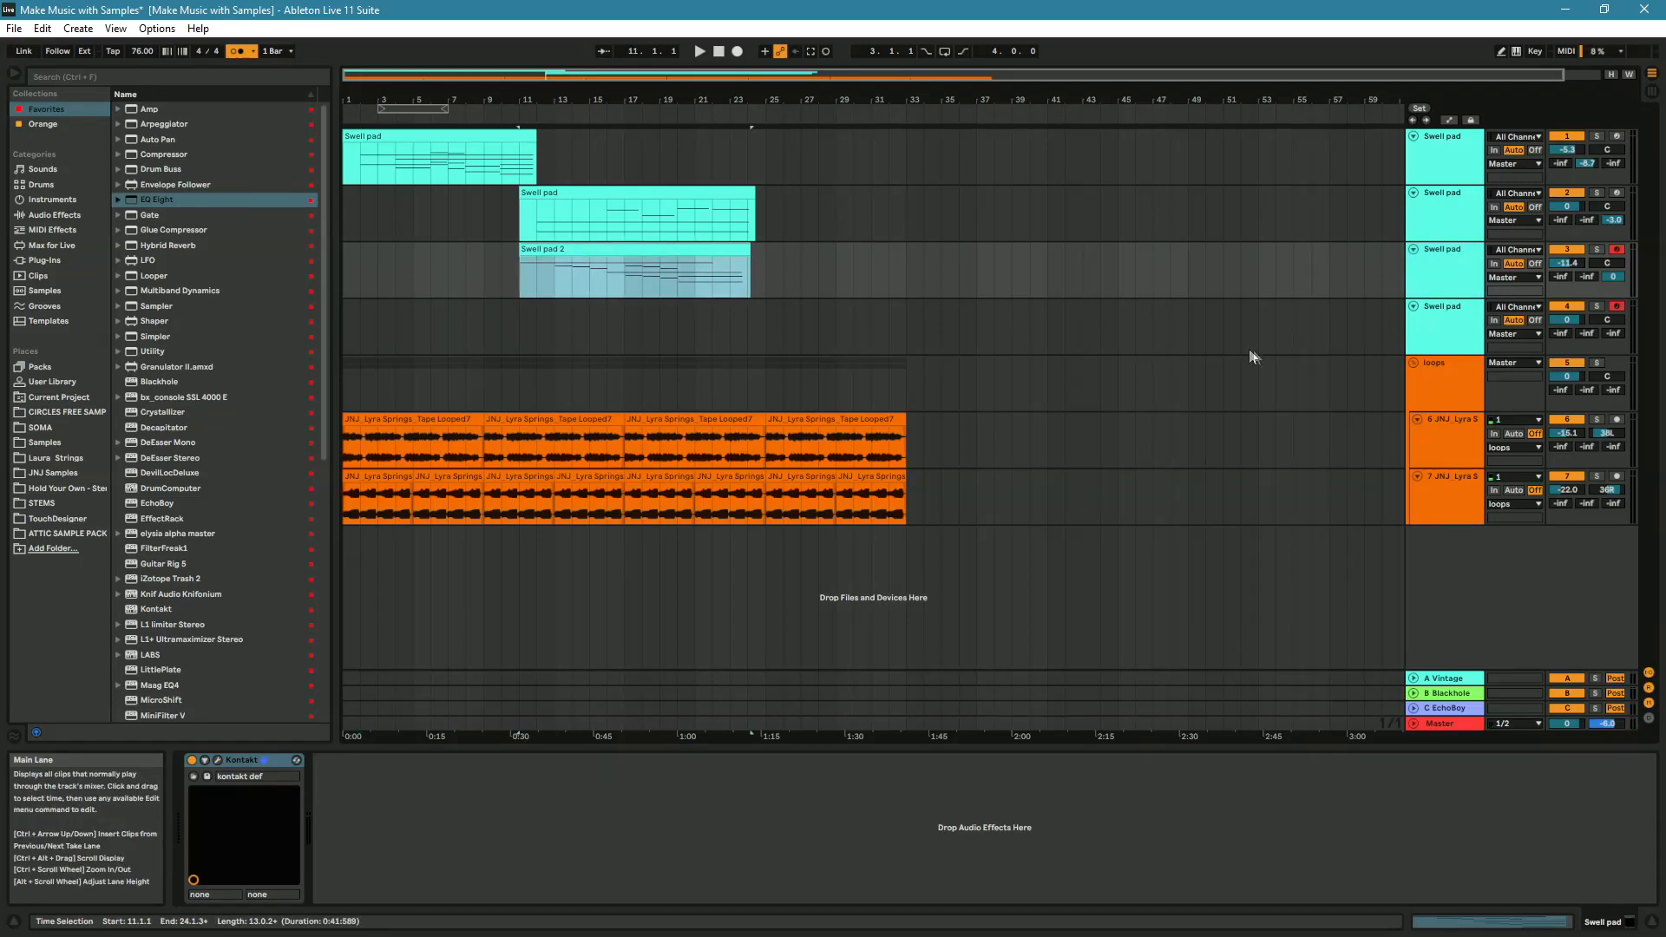
click(1617, 250)
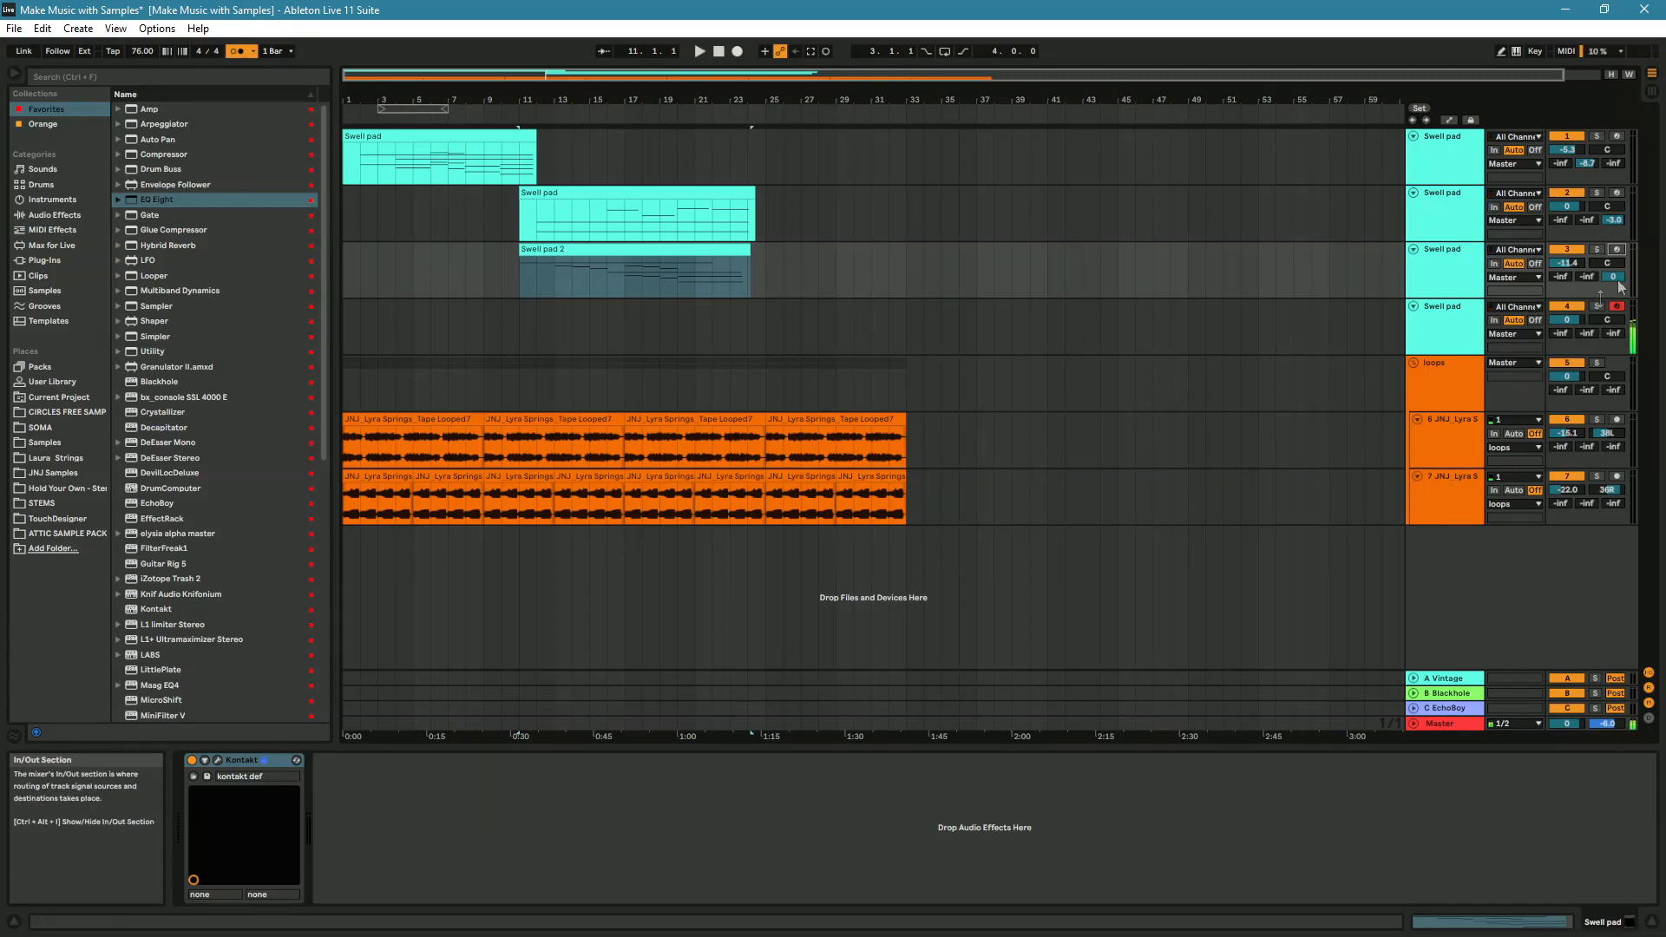
click(1617, 192)
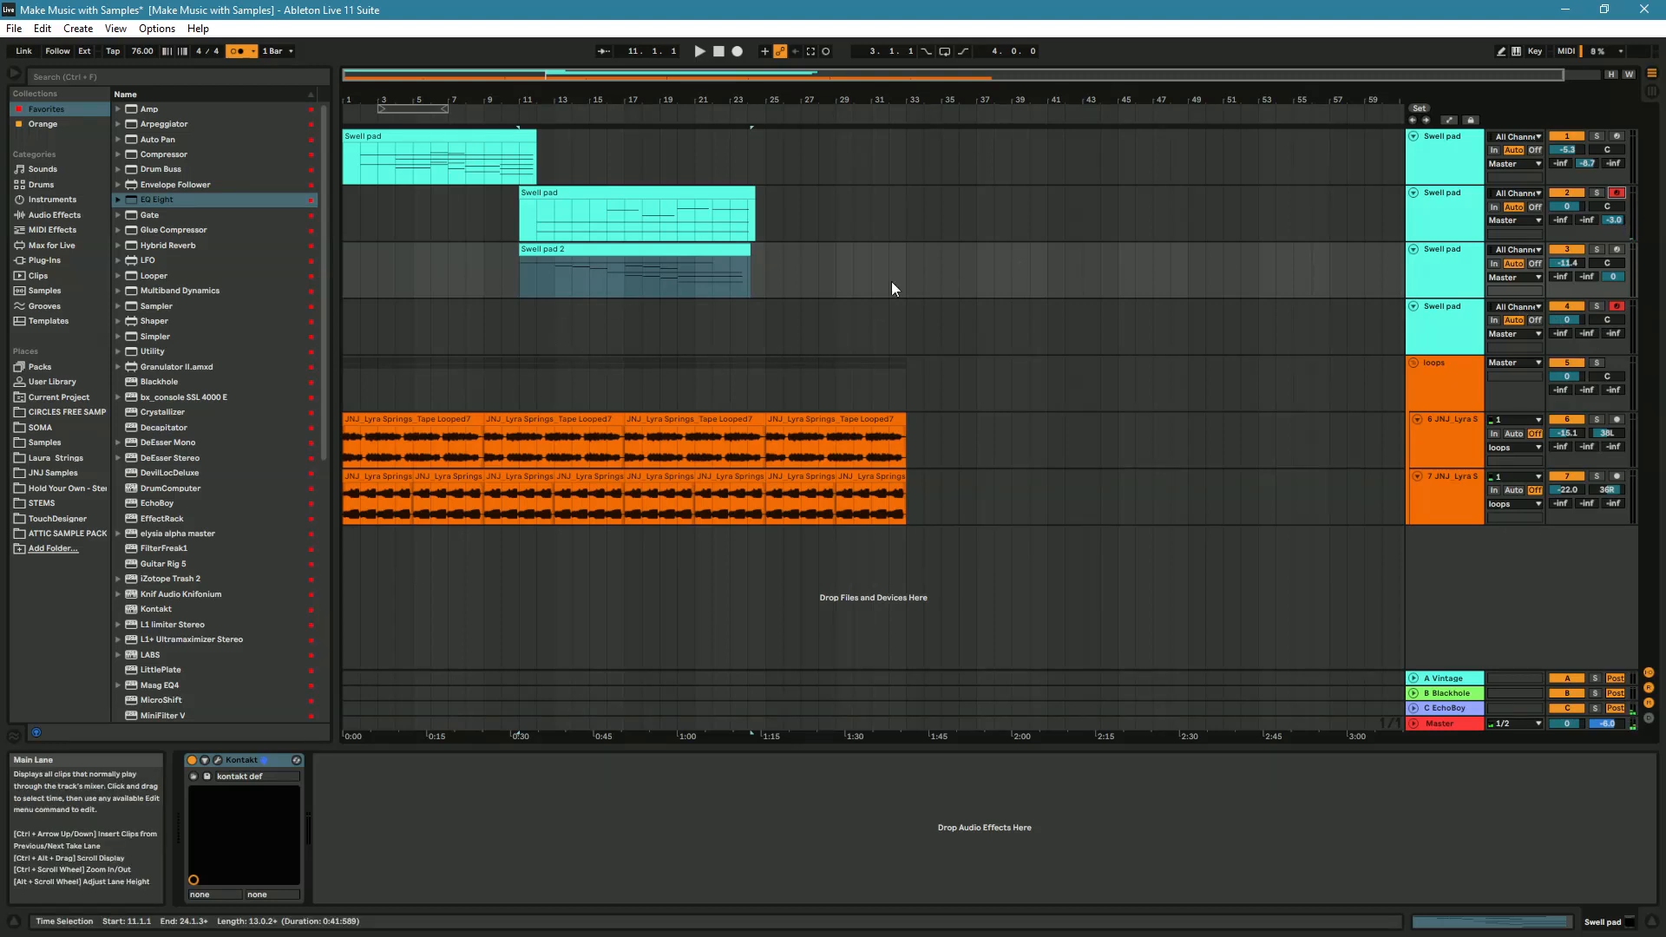
- Record a new MIDI part on the fourth Swell pad track from bar 11 to about bar 31
click(518, 343)
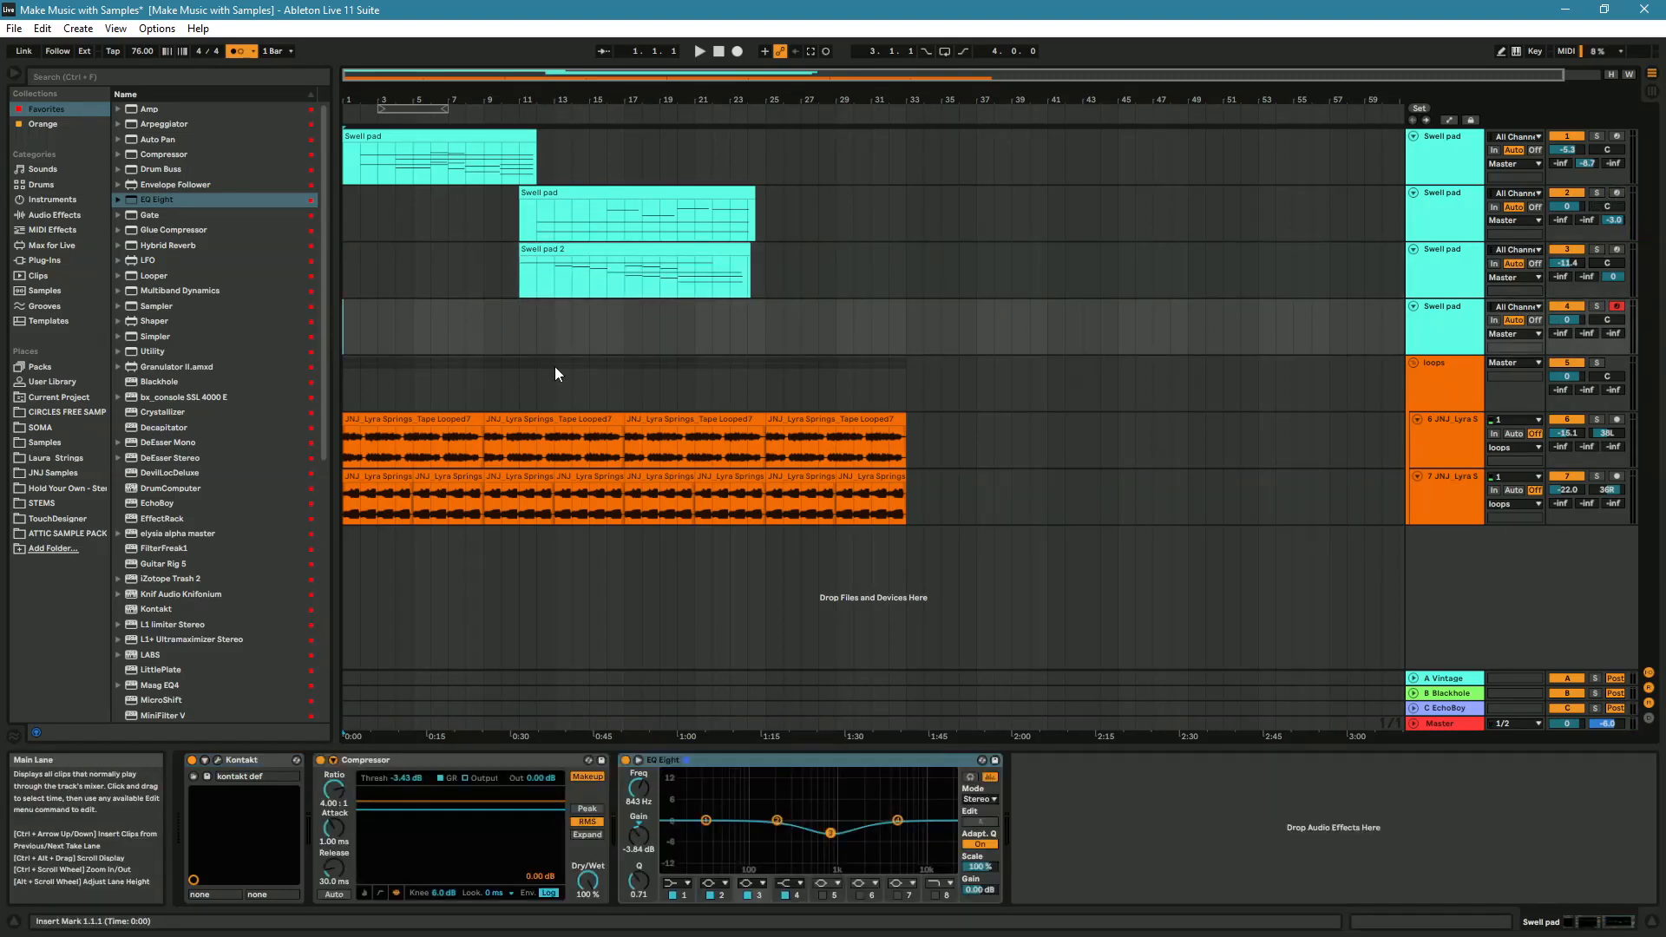
click(519, 333)
key(F9)
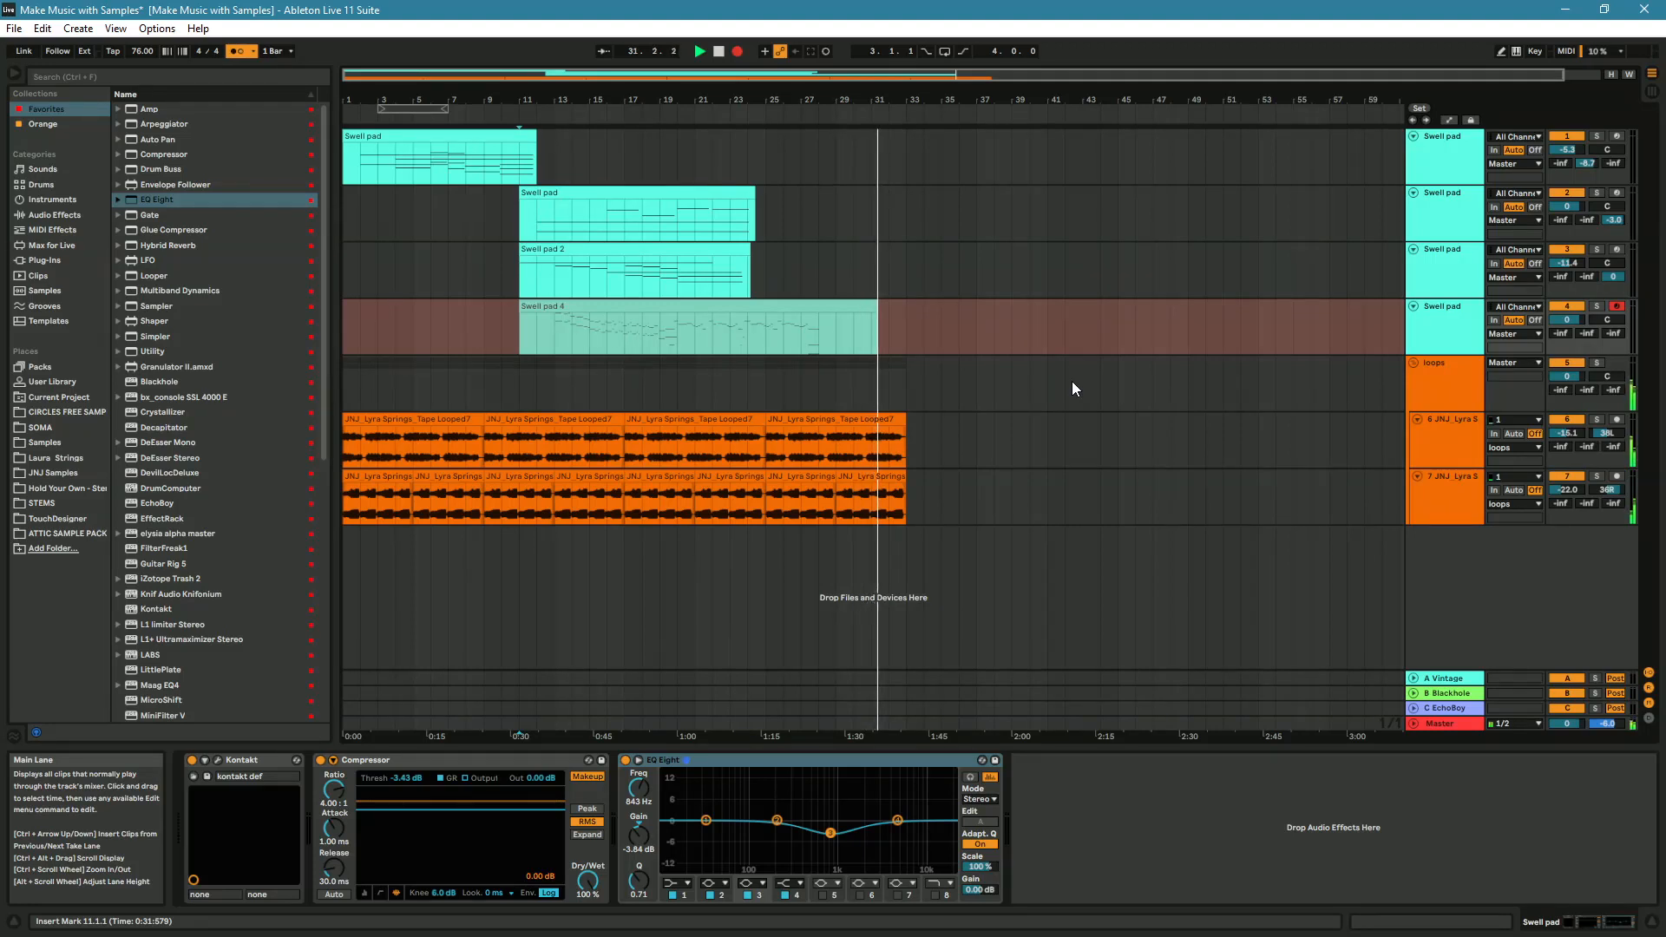
key(space)
- Add the PanCake2-64bit plug-in from Favorites to the first Swell pad track
click(1434, 161)
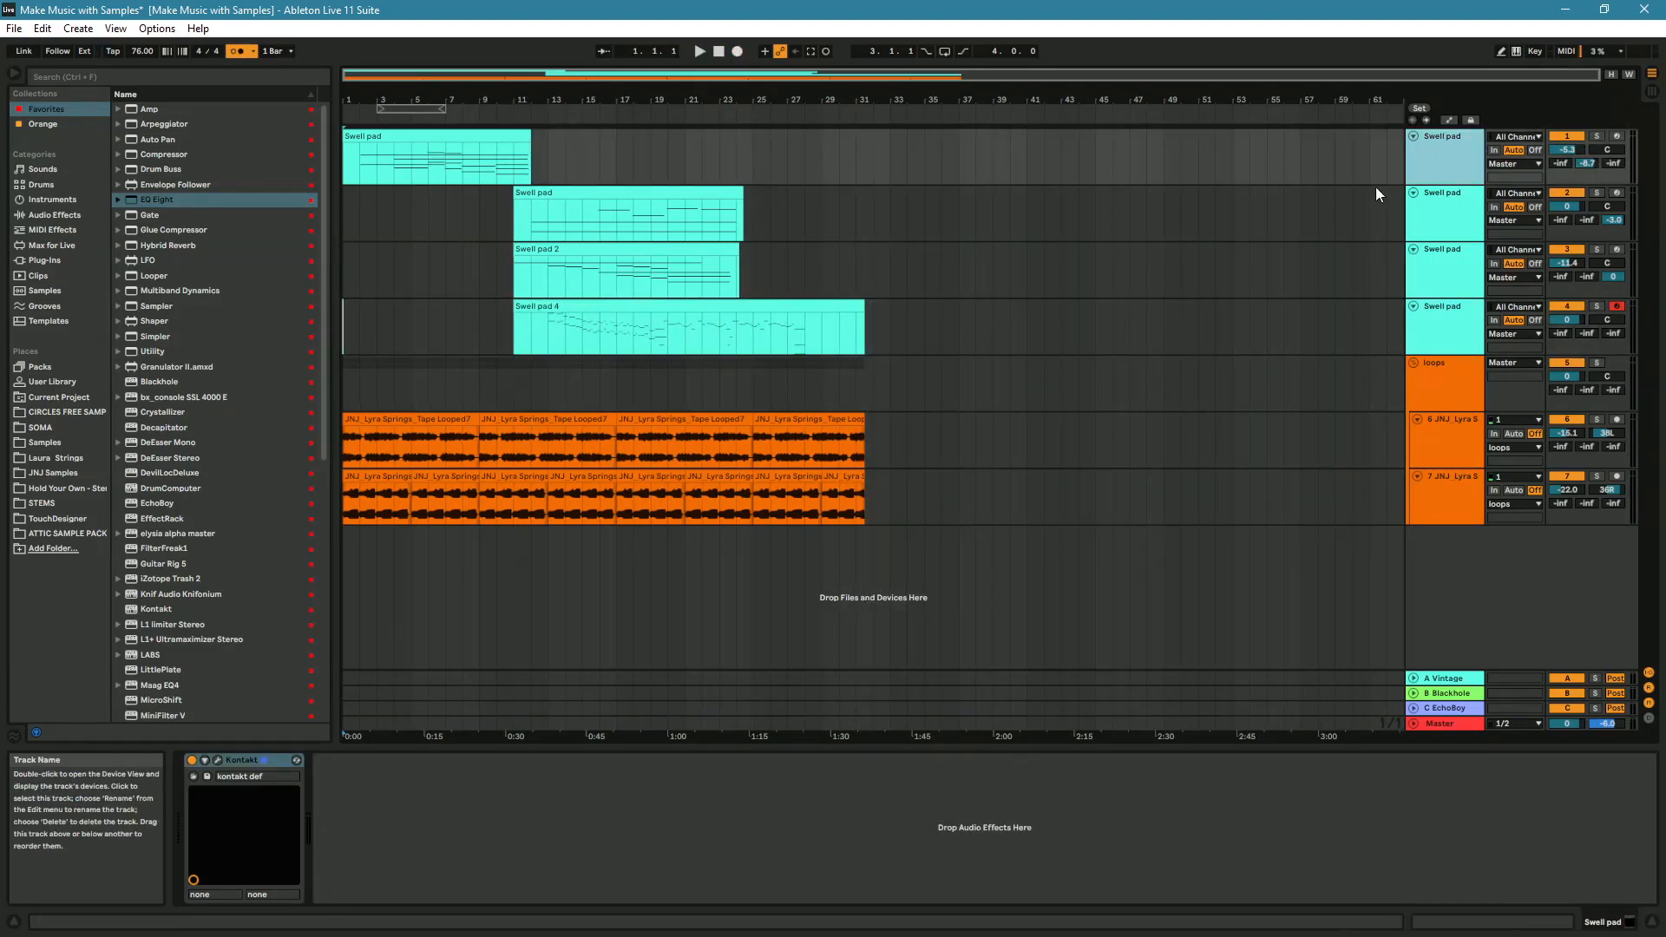
scroll(164, 221, down, 5)
scroll(179, 460, down, 4)
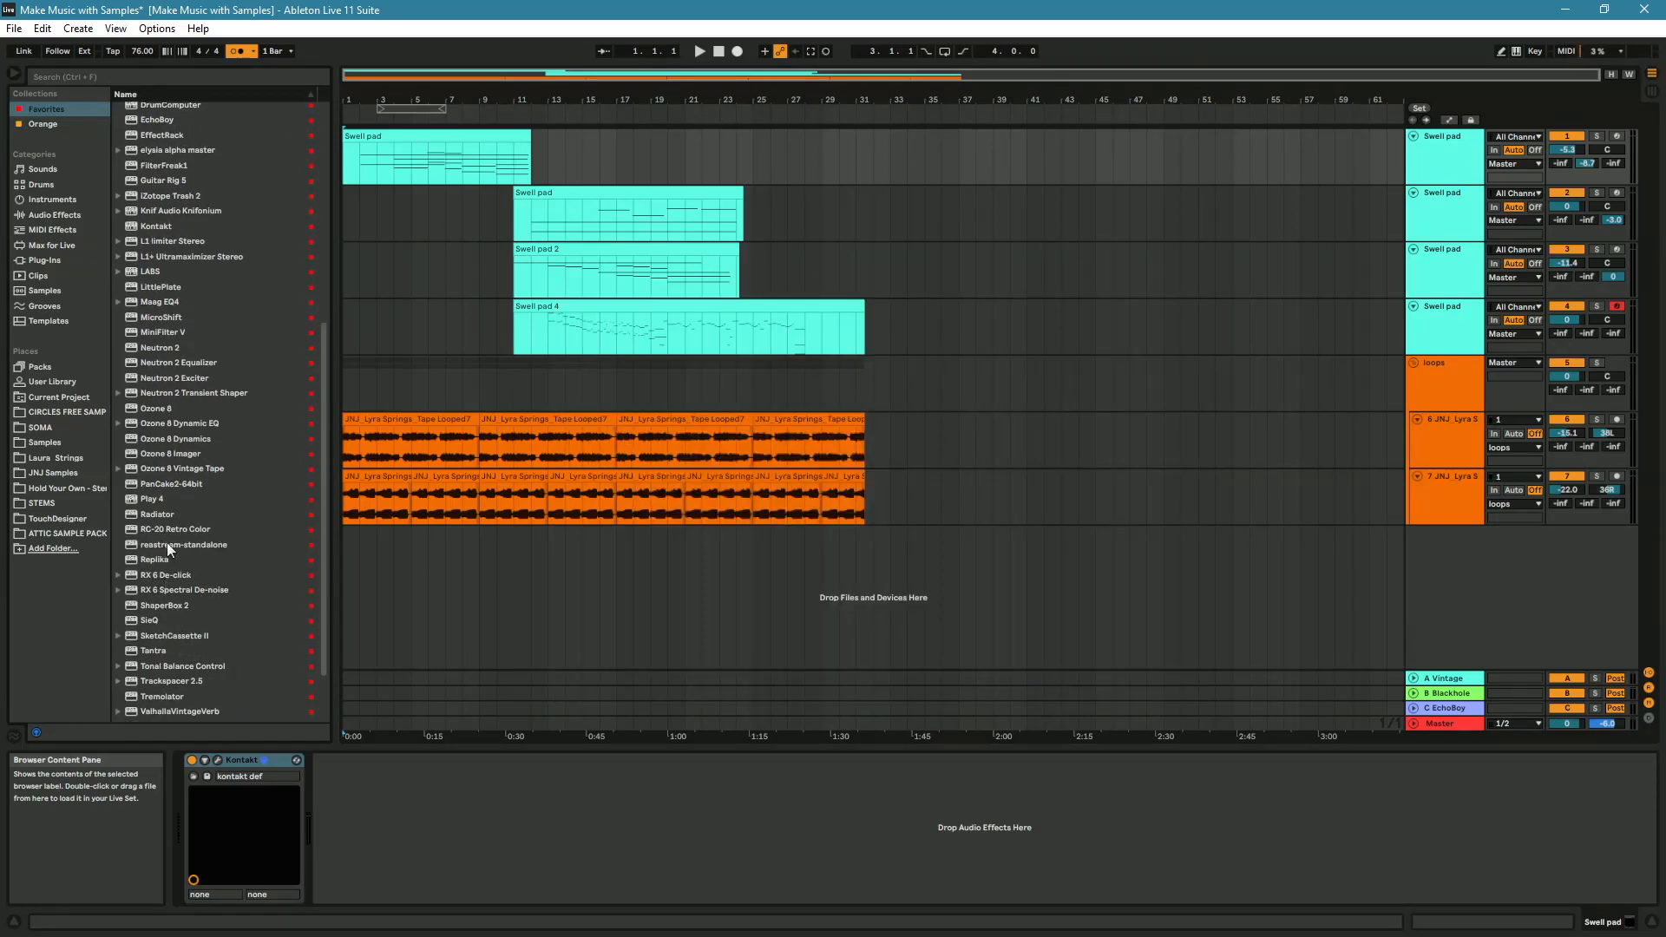
double_click(163, 484)
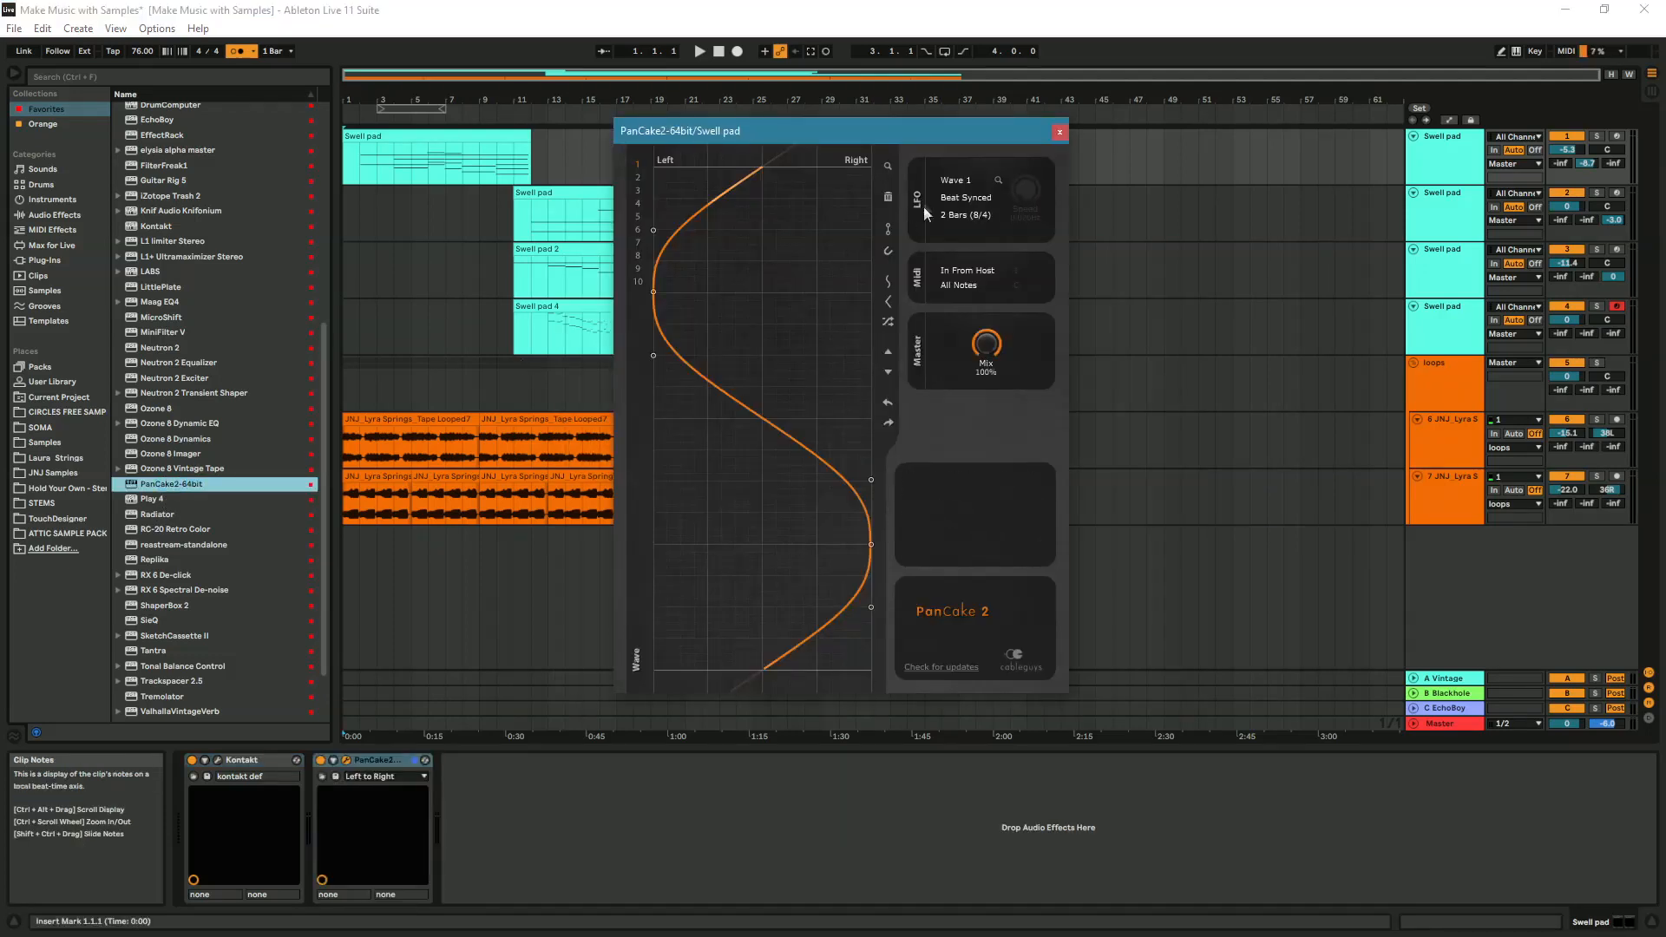
- Set PanCake2's LFO rate to 3 Bars (12/4) and its Mix to 74%, play the arrangement and close the plug-in window
click(990, 215)
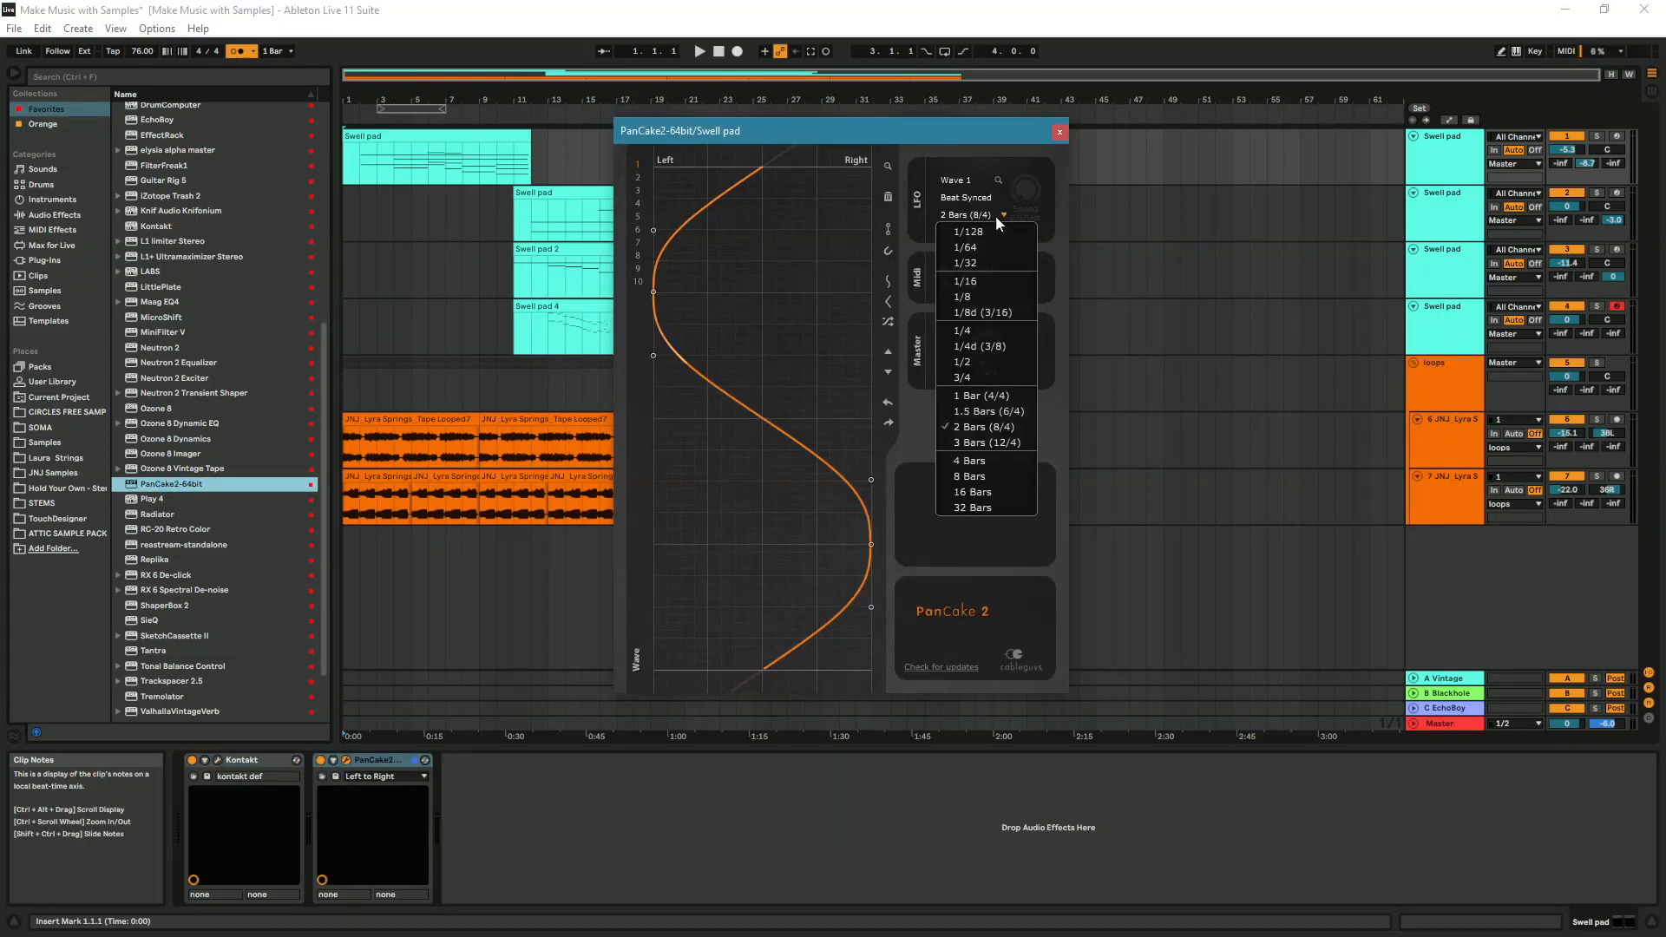
click(975, 440)
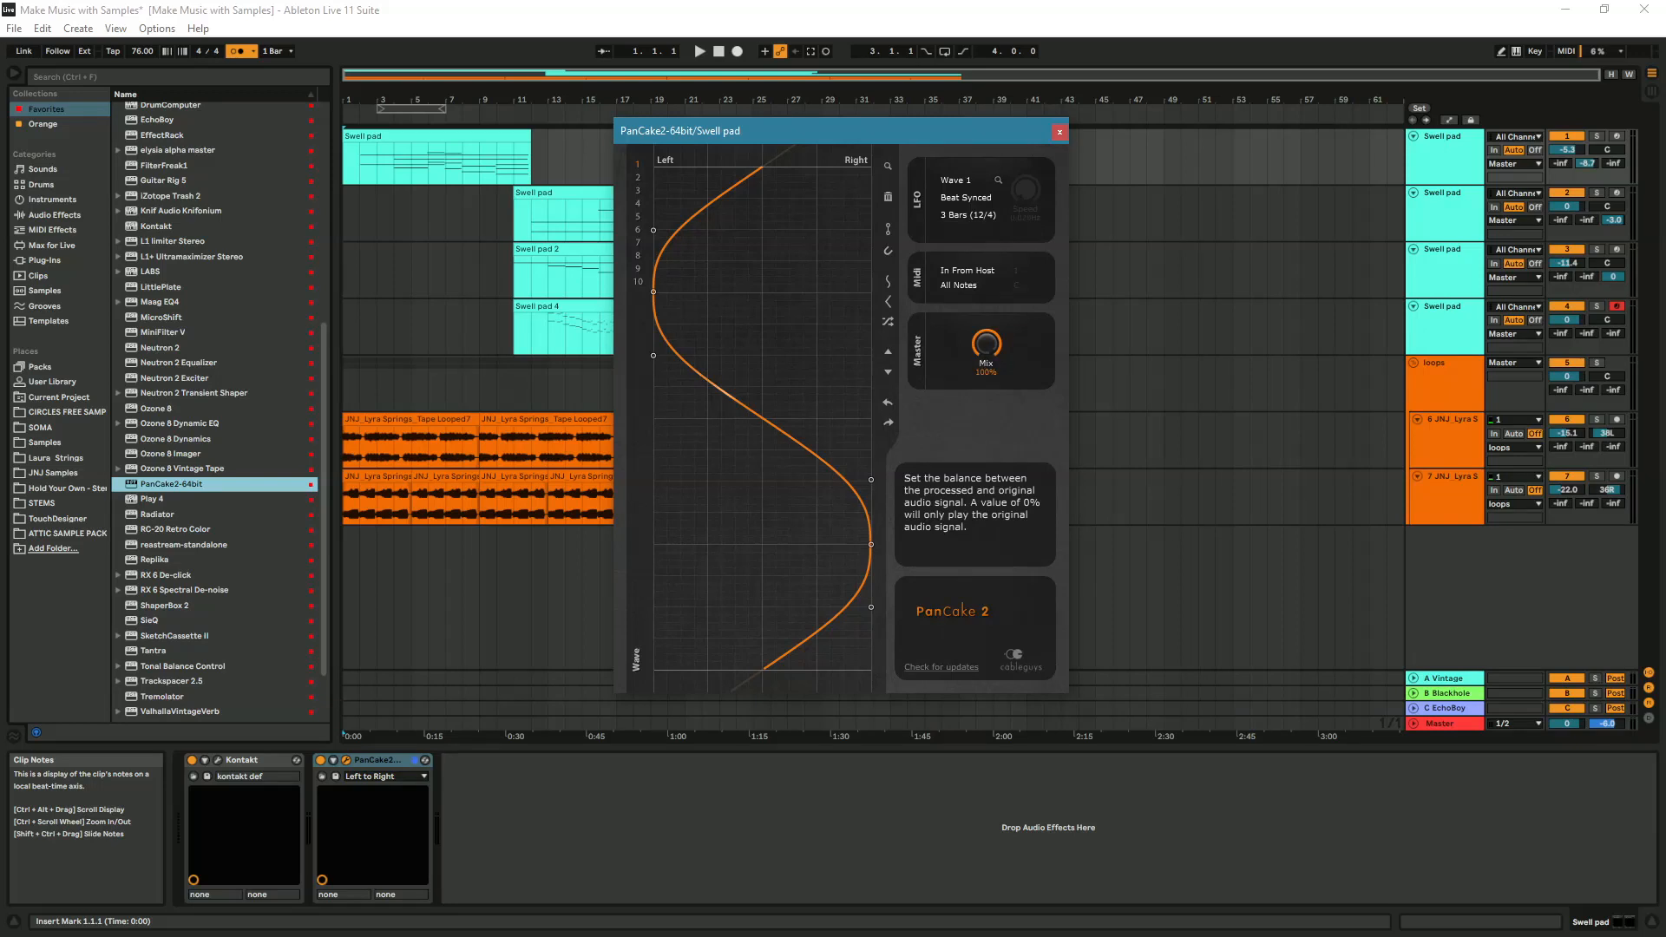
key(space)
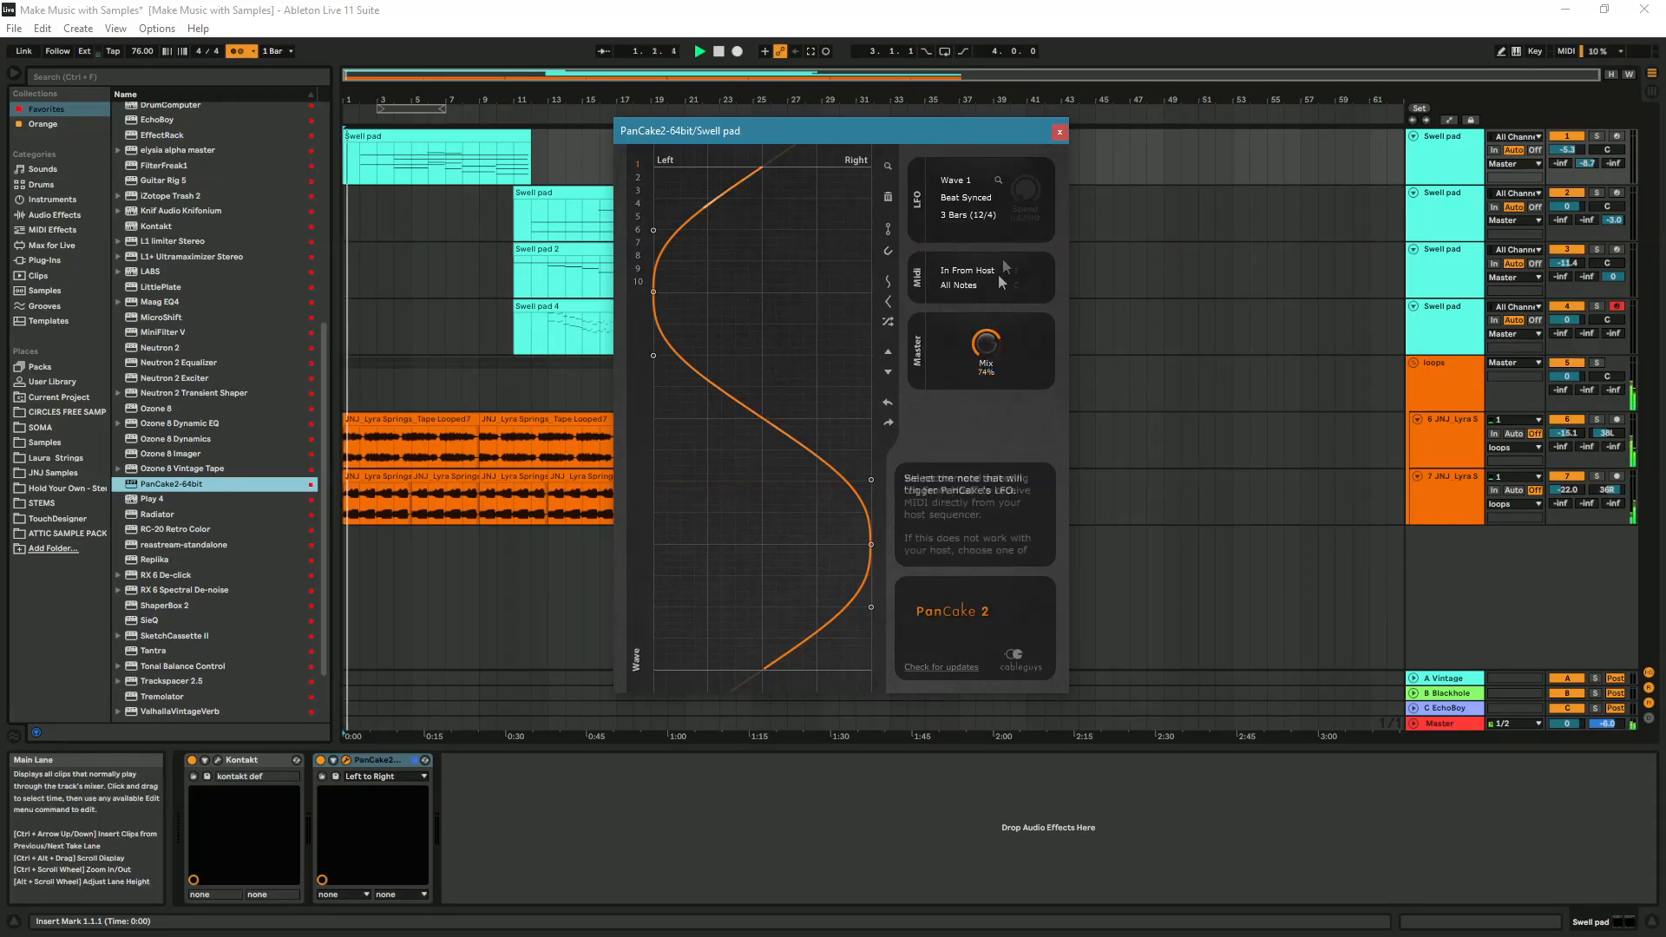
click(1062, 131)
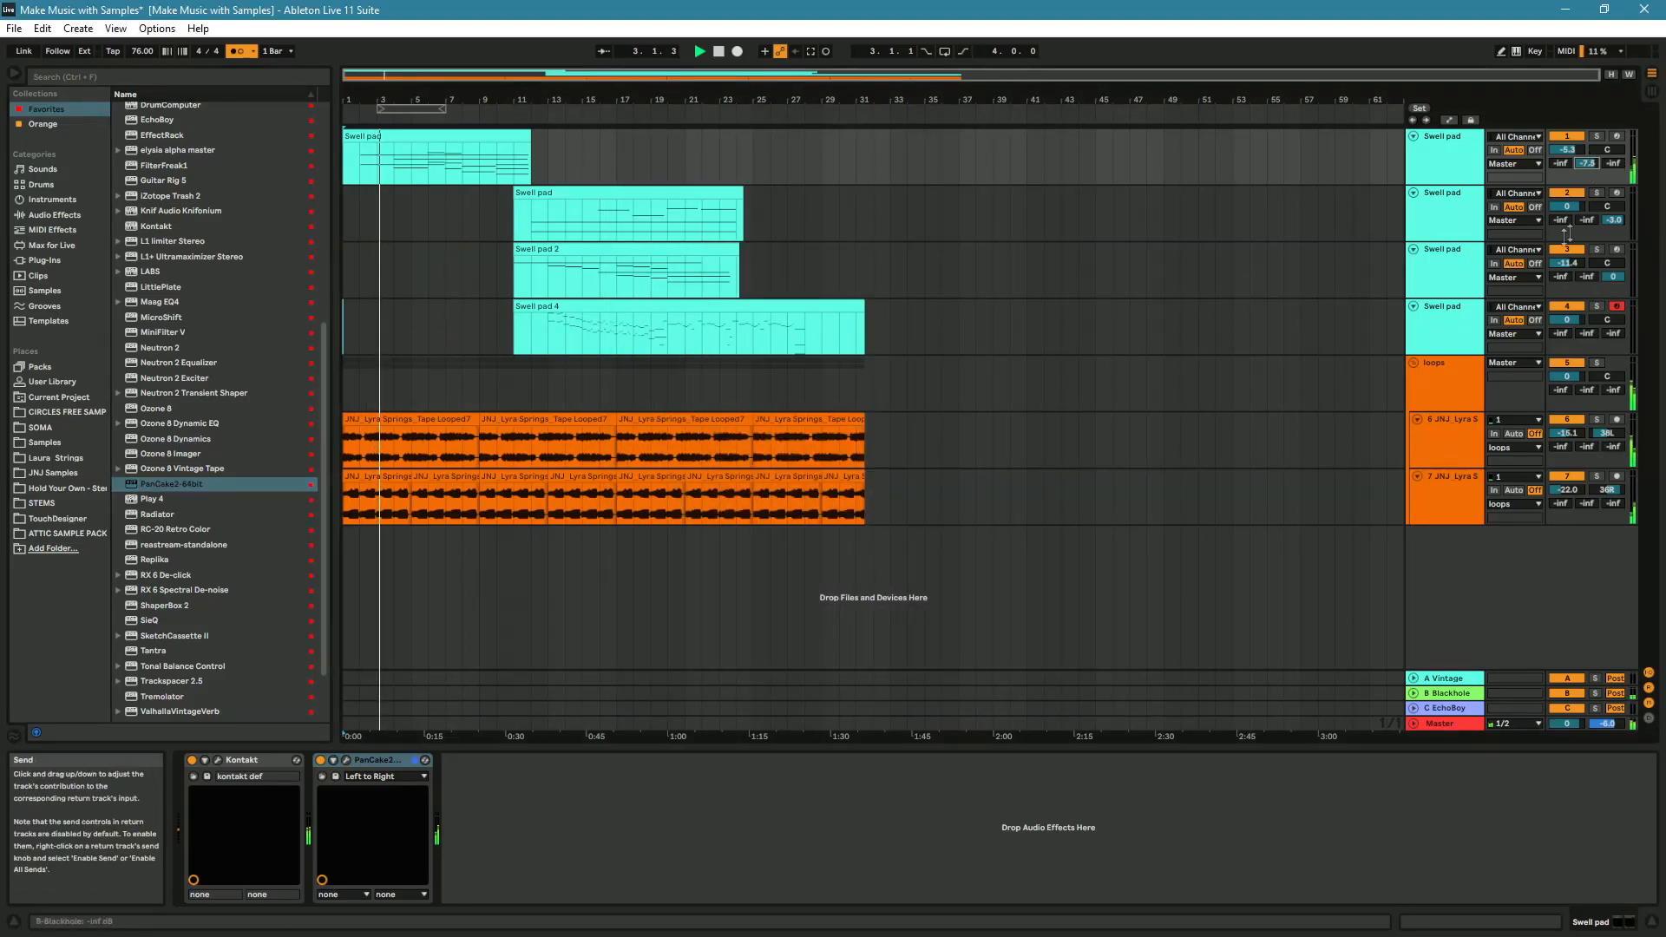
- Set send C to -7.2 dB on the second and third Swell pad tracks and to -3.4 dB on the fourth
click(1455, 228)
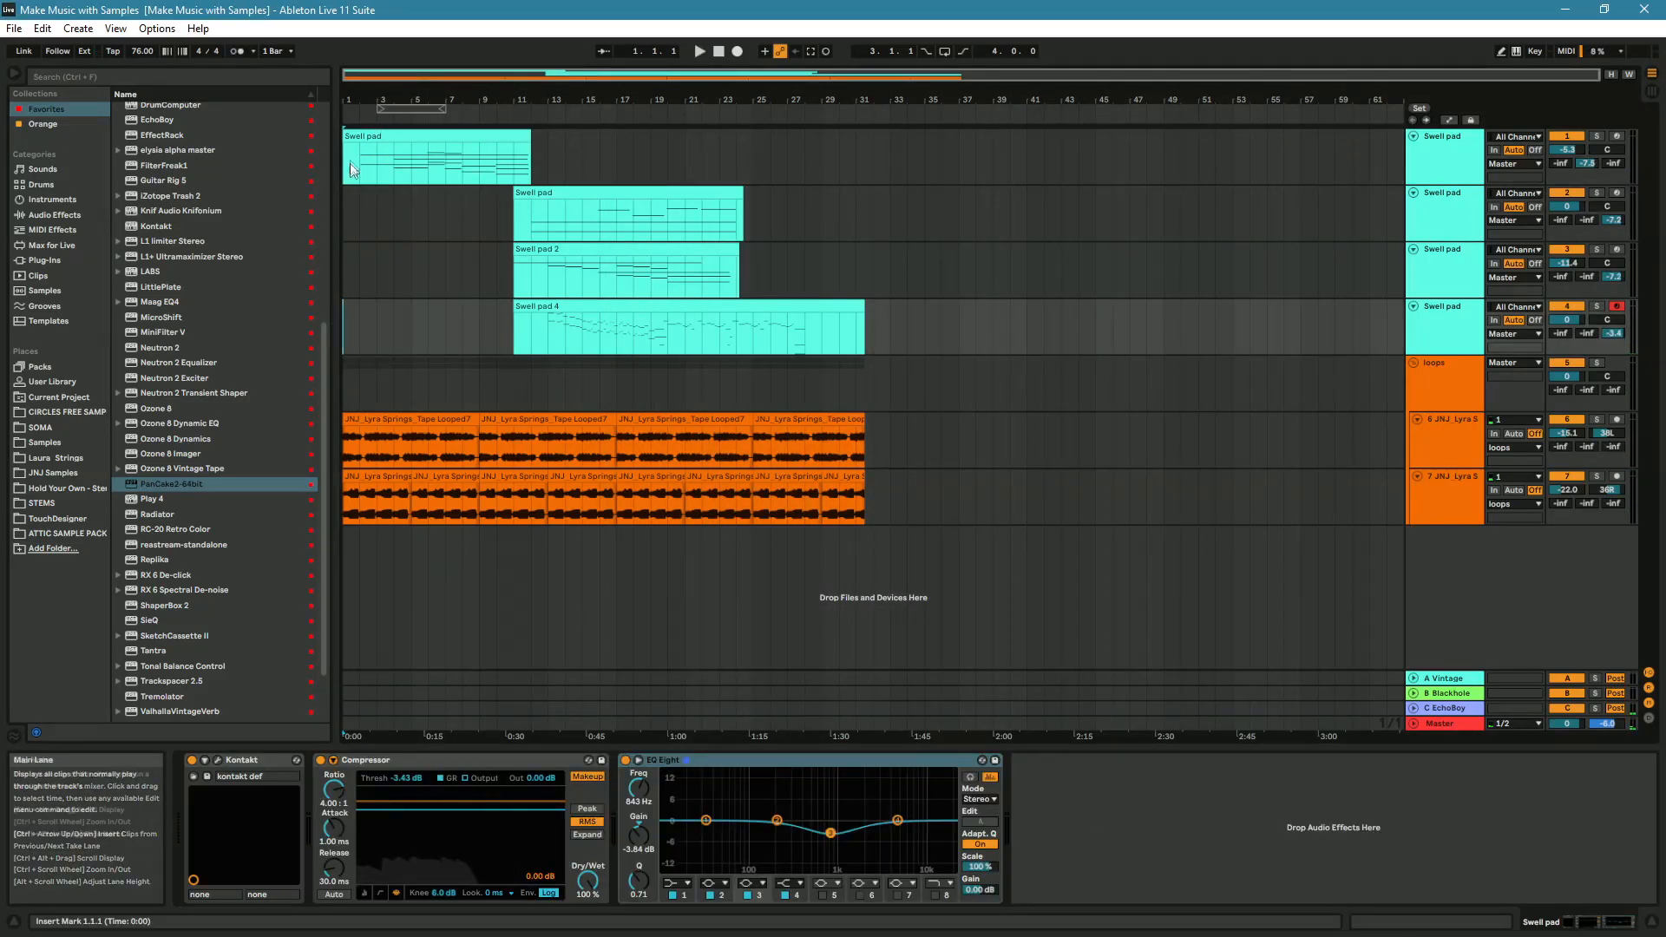
- Play from bar 1 and raise the first Swell pad track's send B to -6.8 dB and its volume to -3.7 dB
click(346, 160)
click(346, 159)
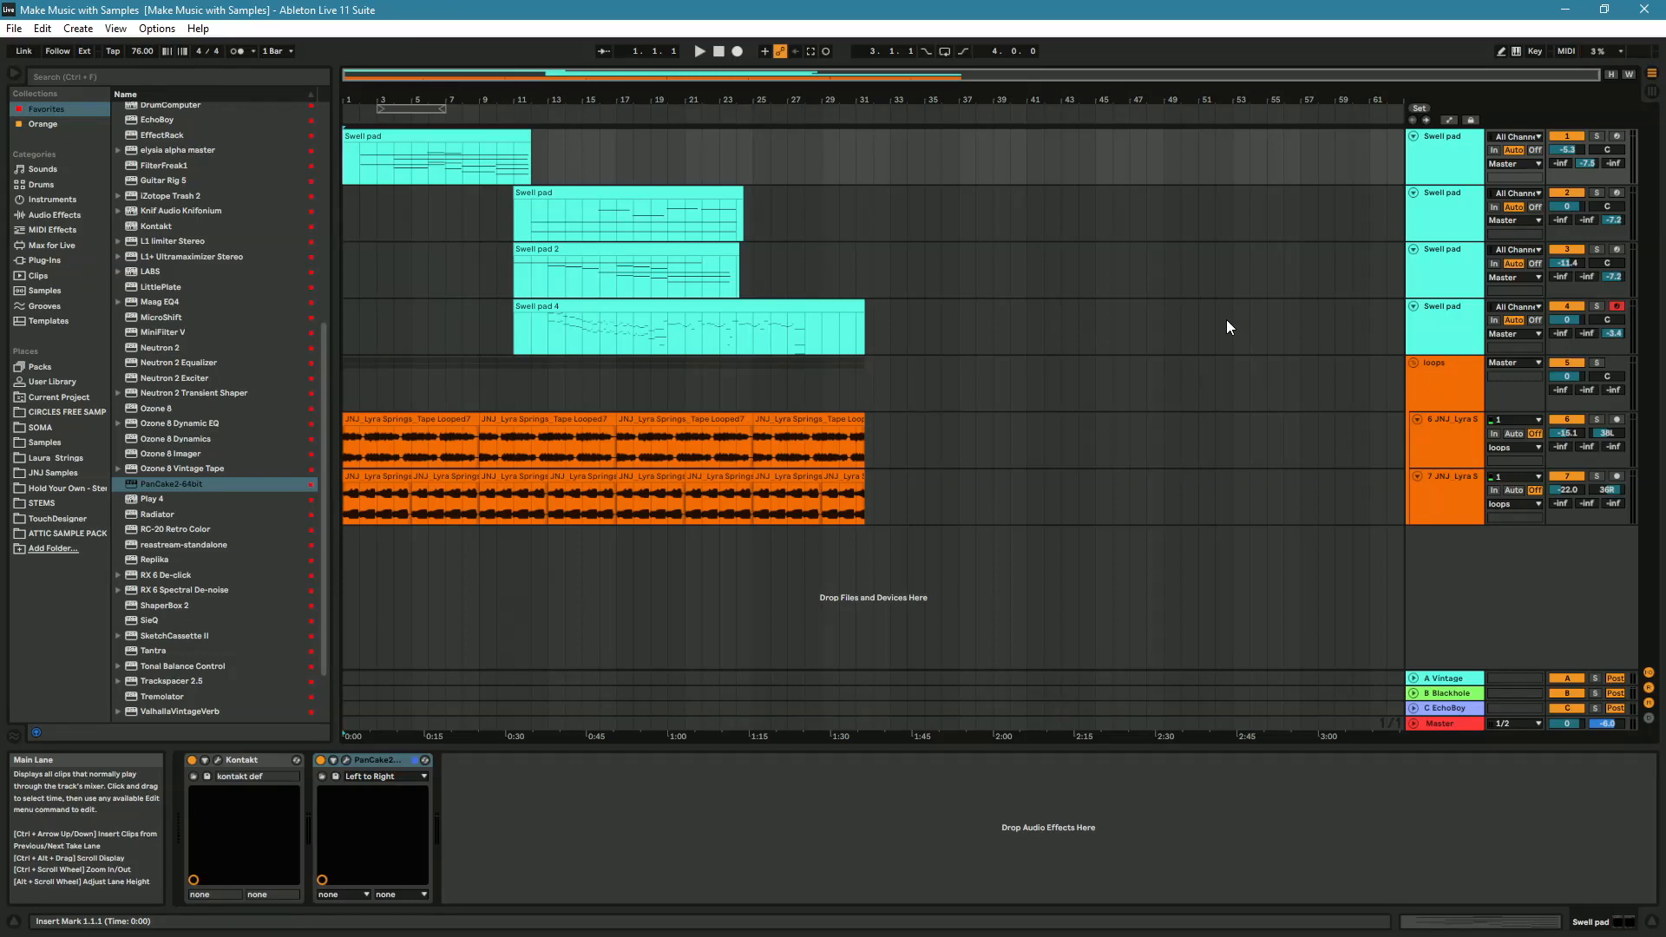
key(space)
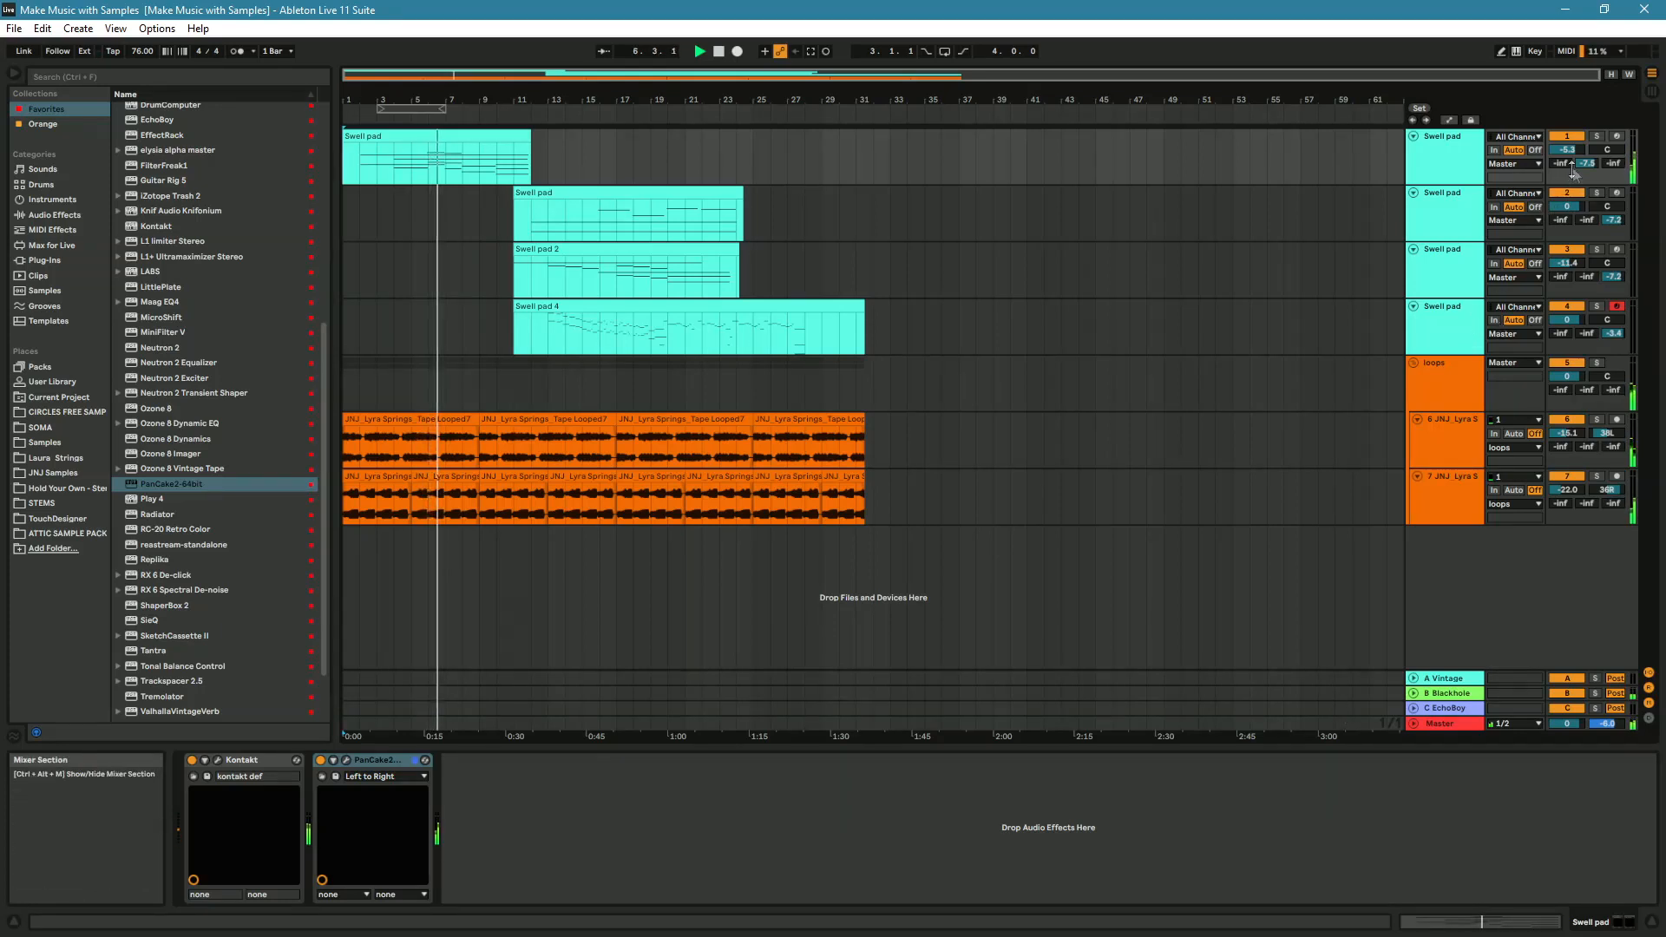
drag(1585, 166, 1587, 165)
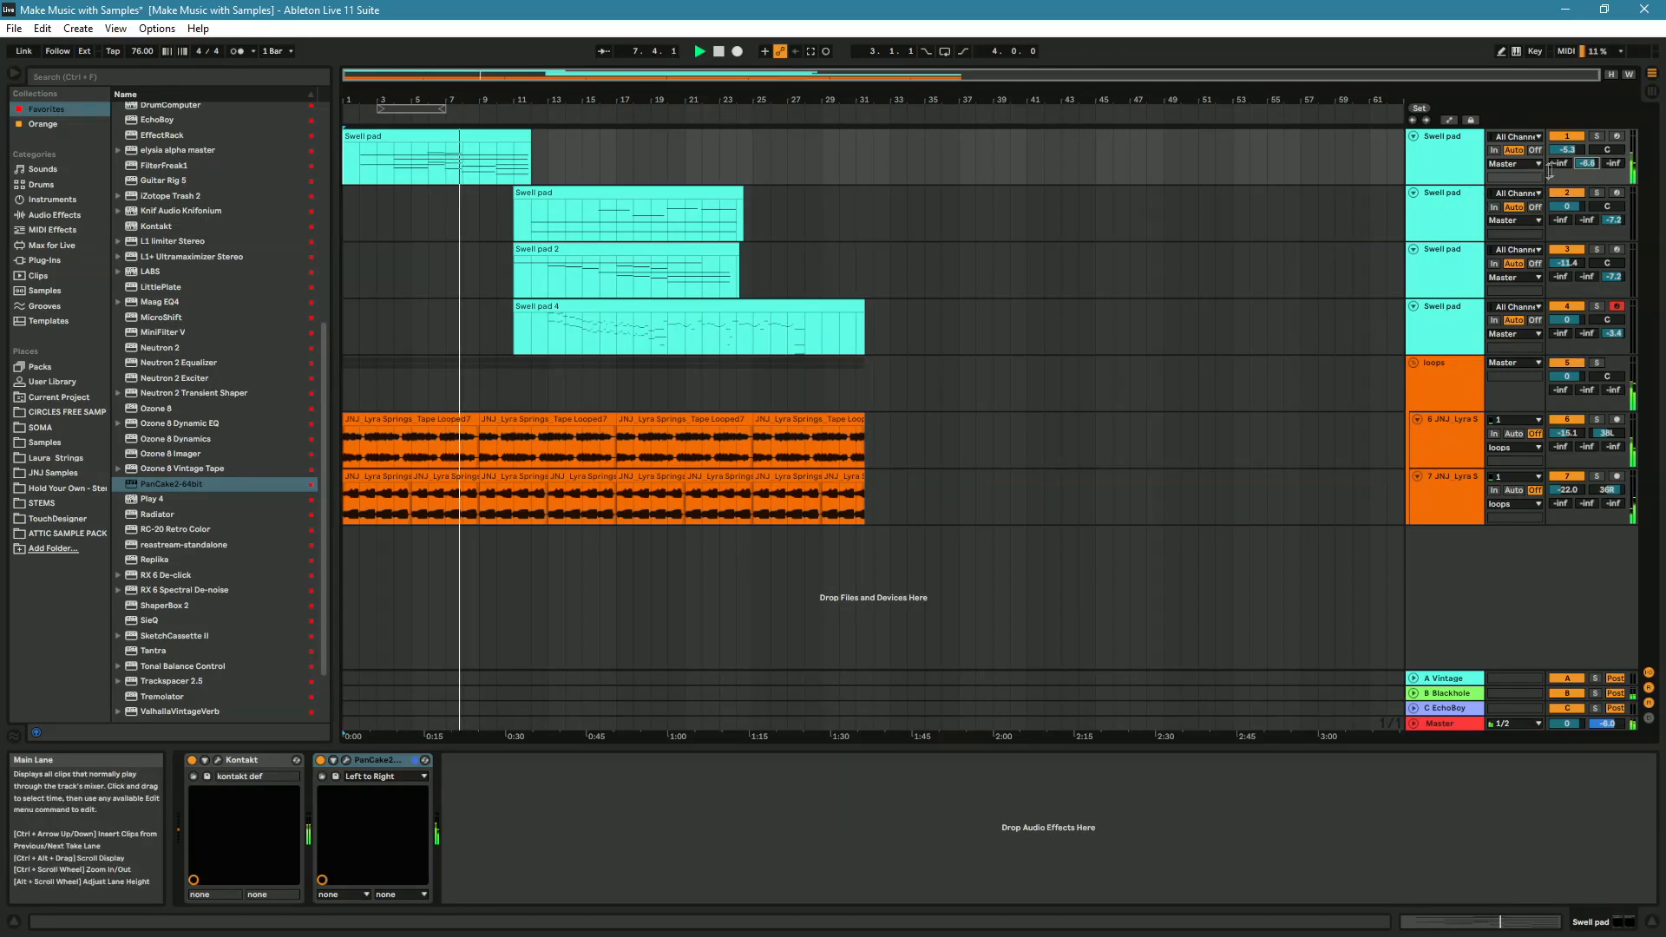
click(1567, 149)
drag(1567, 149, 1567, 137)
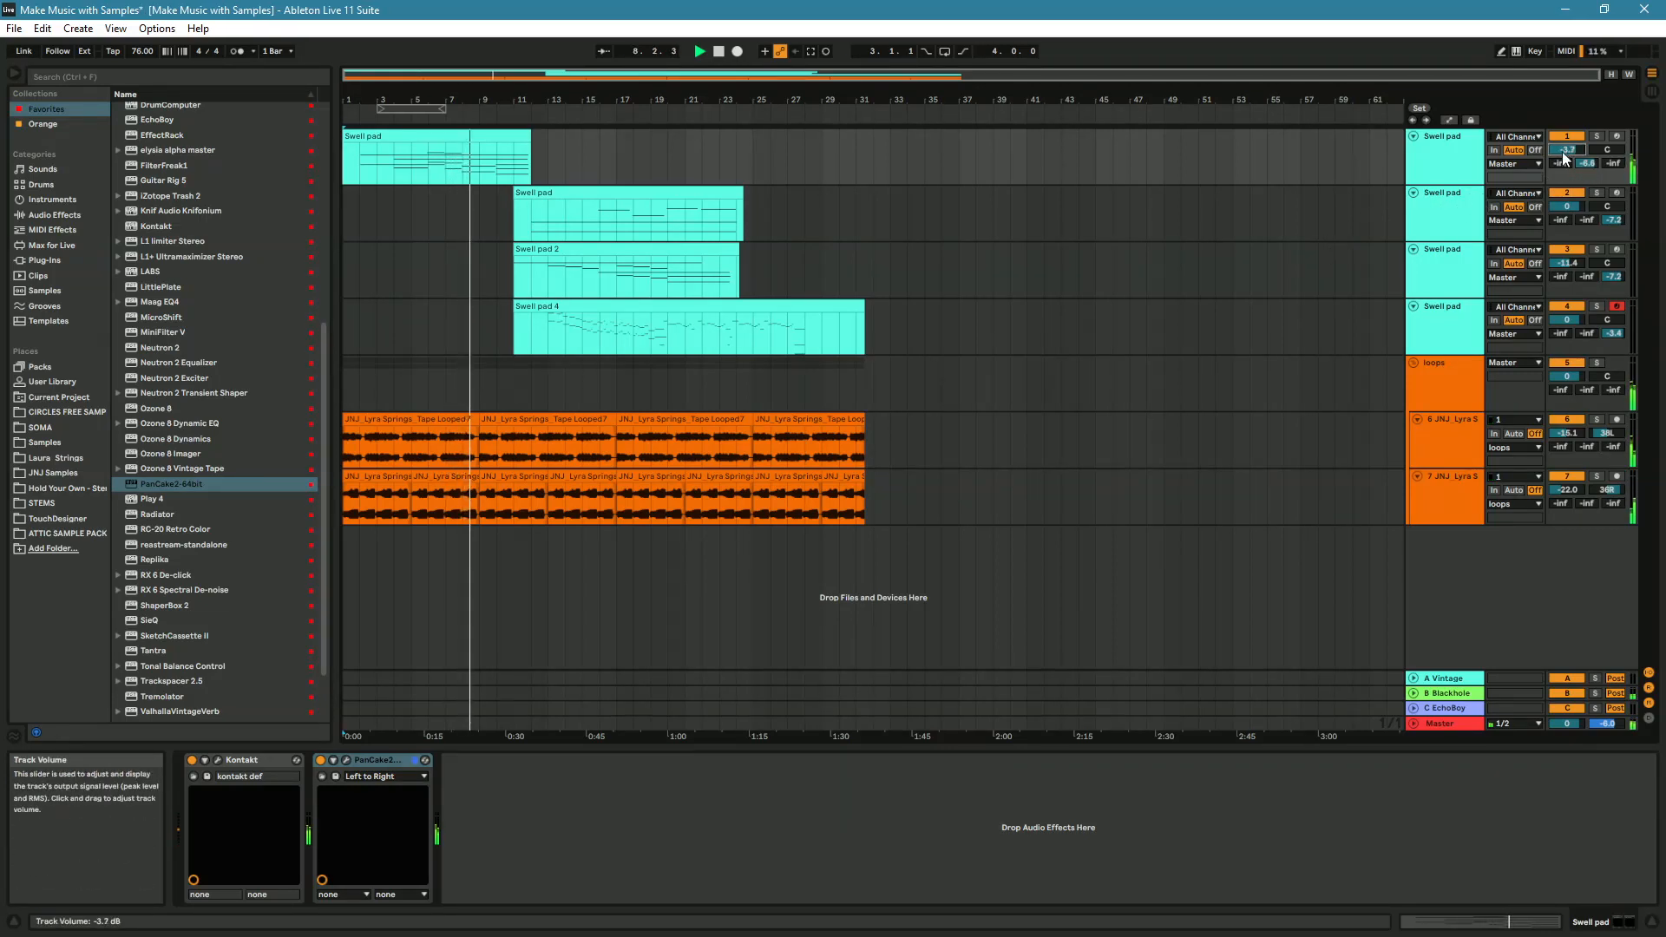